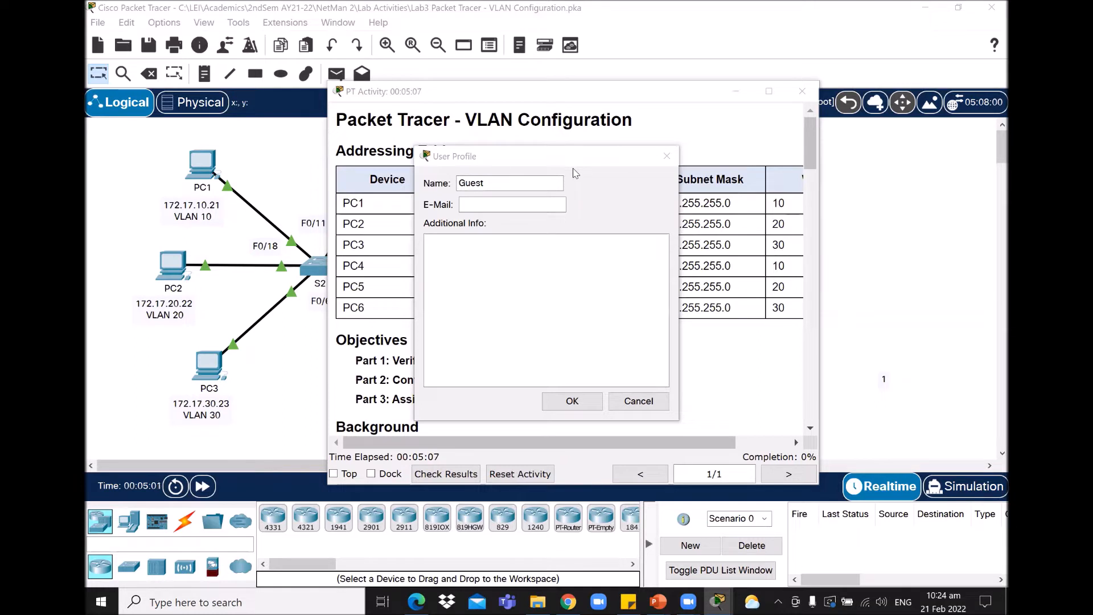
Step: Replace Guest with the student's name, add their e-mail, and confirm resetting the activity
double_click(513, 183)
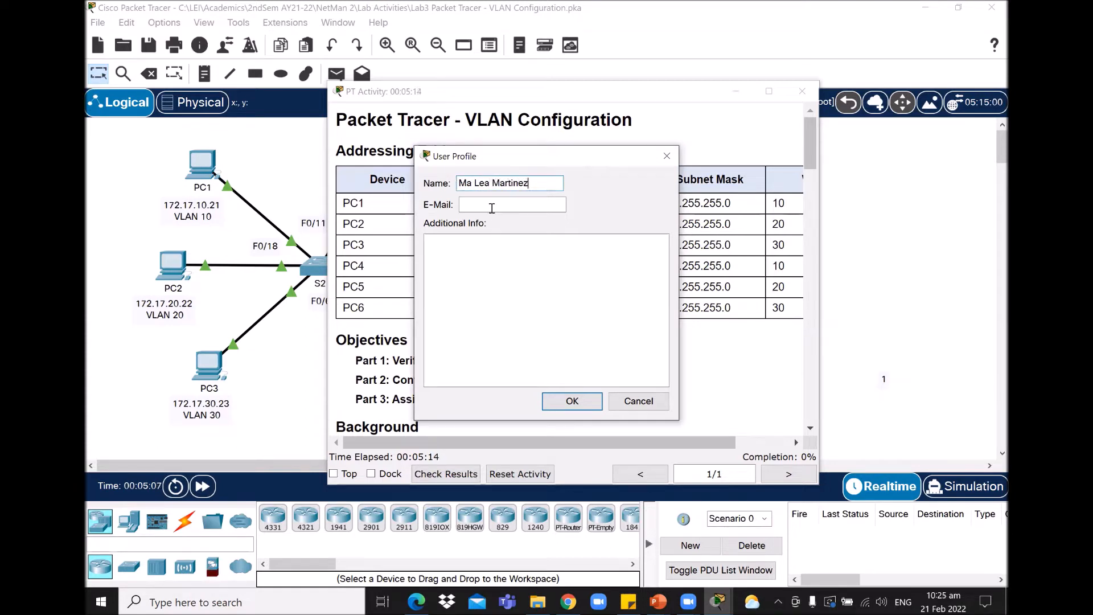
click(493, 207)
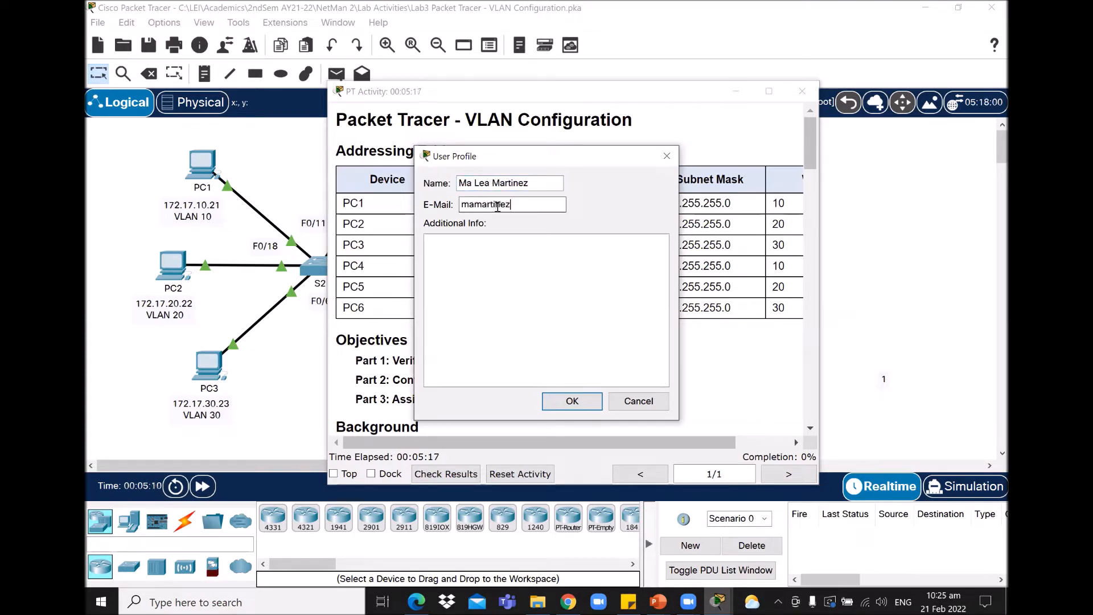
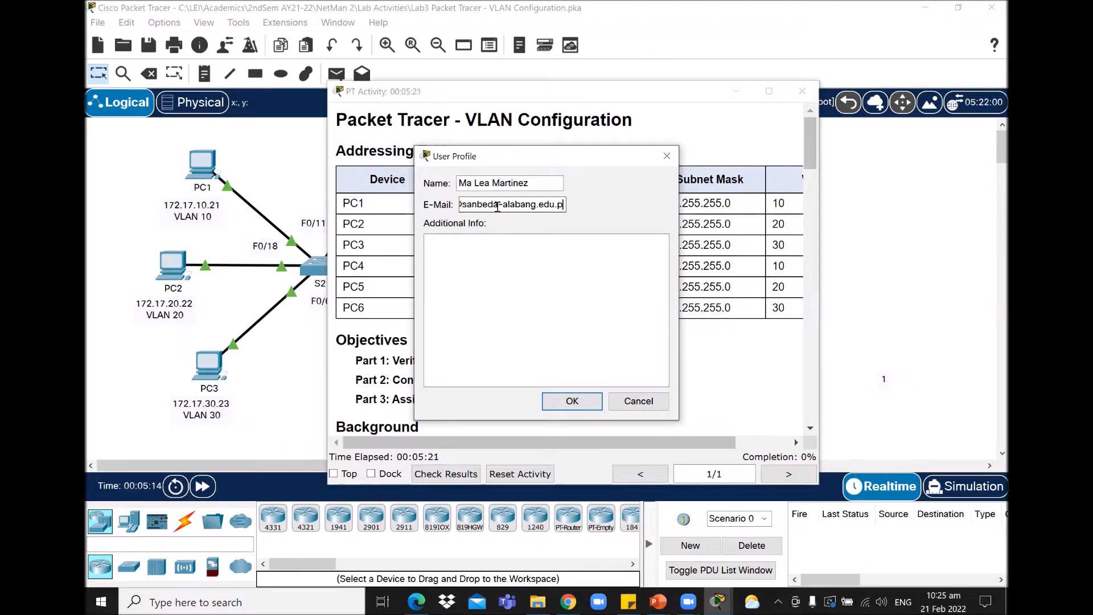
click(572, 401)
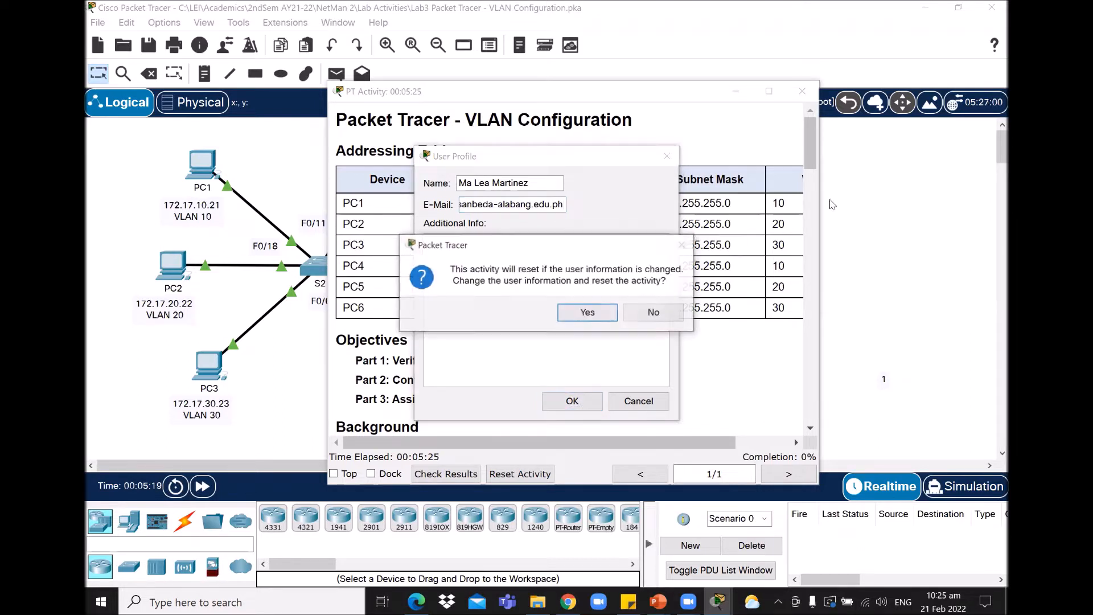
click(593, 312)
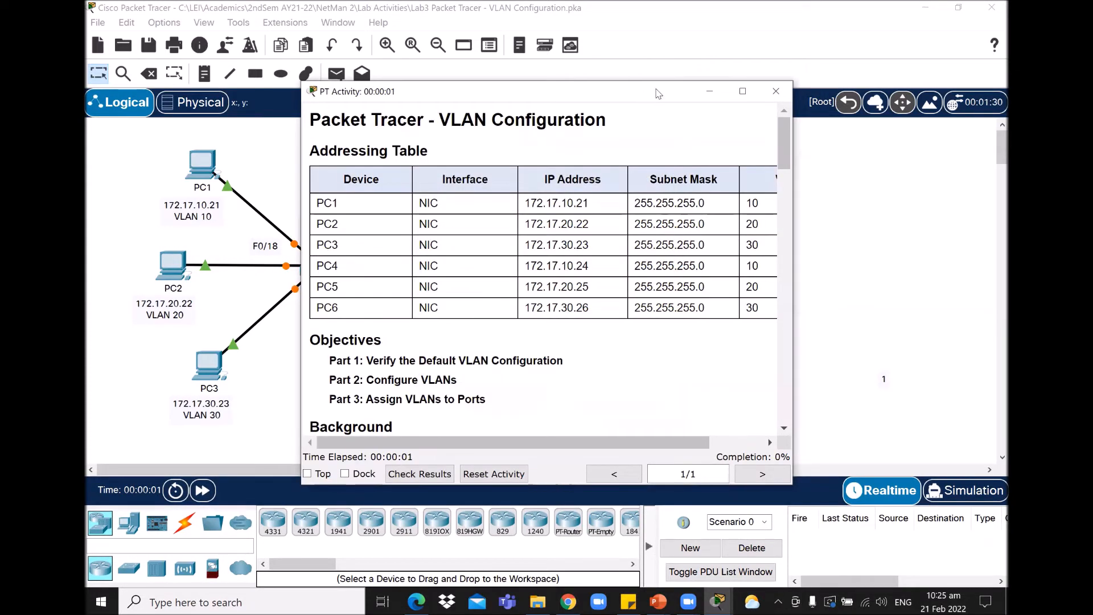
Step: Move the instructions window to the upper right and resize it beside the S1–S3 topology
drag(658, 93, 872, 21)
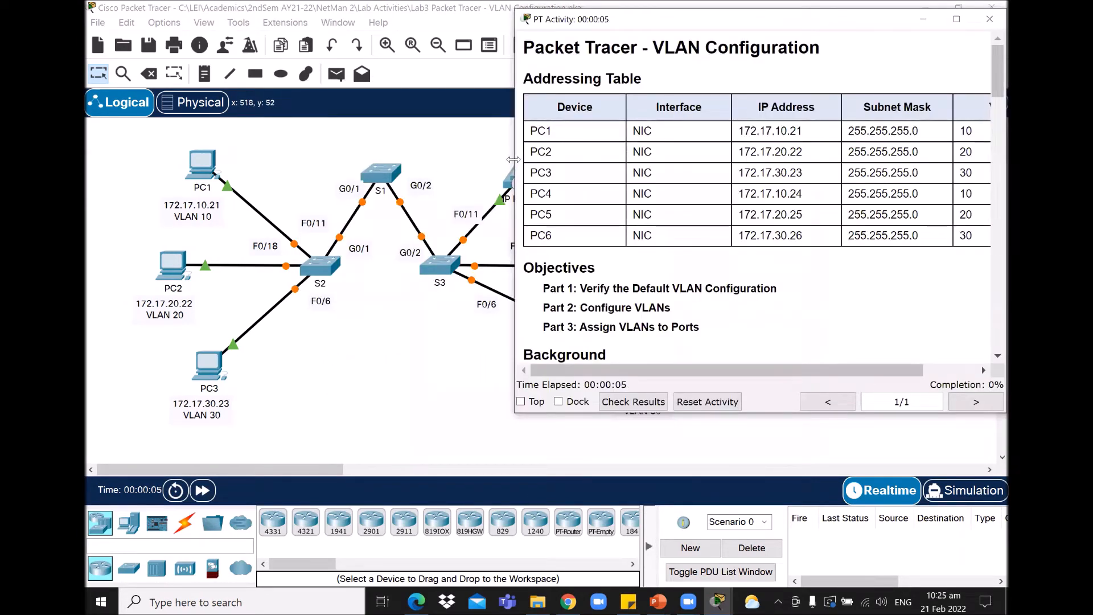
drag(514, 160, 649, 165)
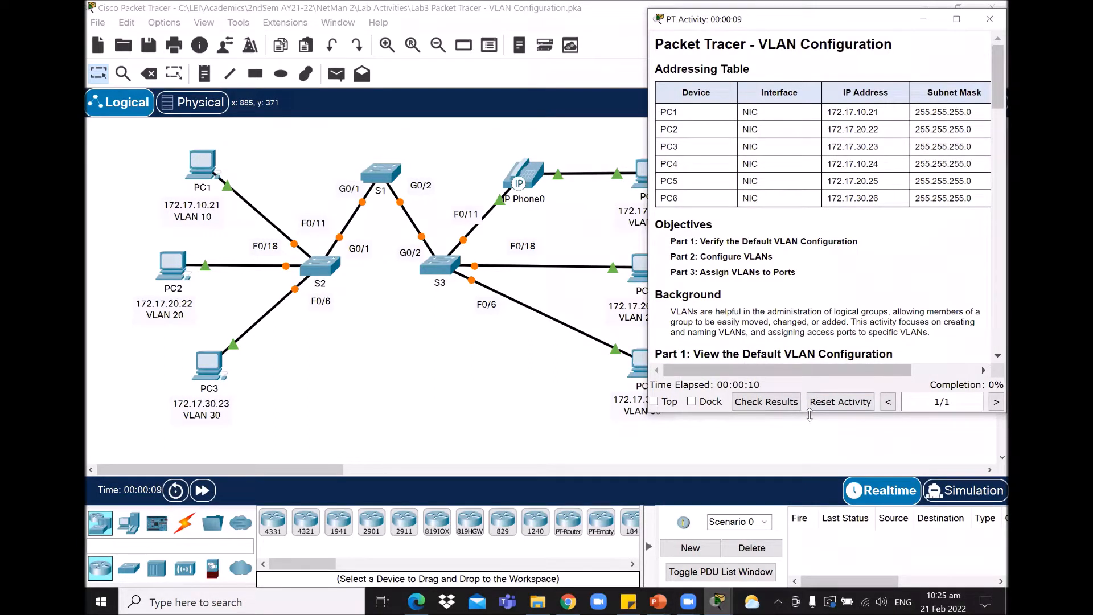
drag(809, 414, 809, 584)
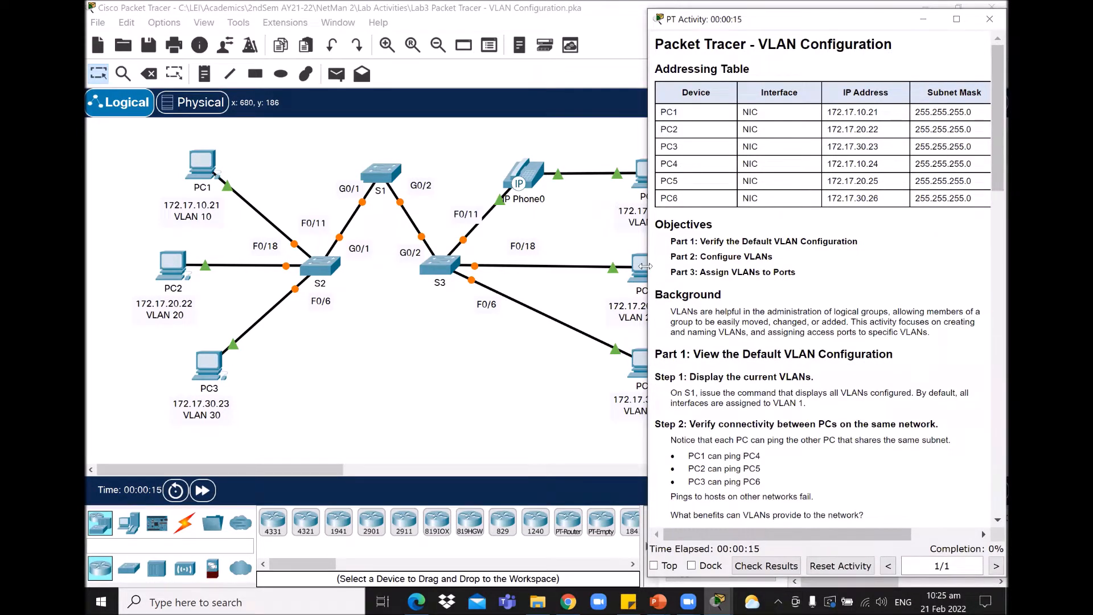
drag(645, 266, 611, 266)
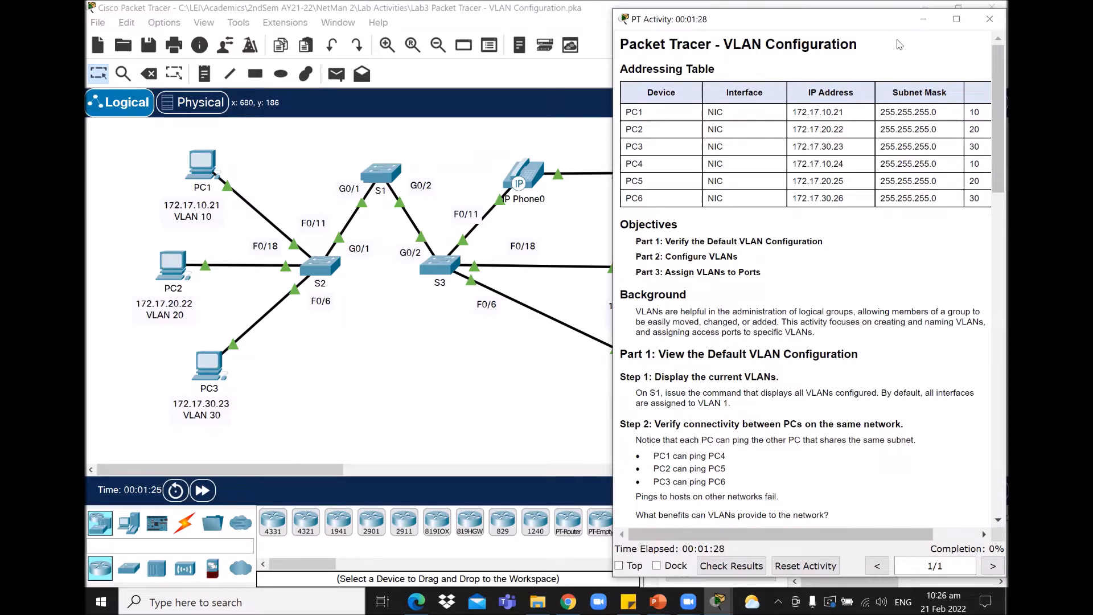
Step: Fine-tune the instructions window's position and width, then bring the full topology with PC4–PC6 forward
drag(897, 20, 857, 19)
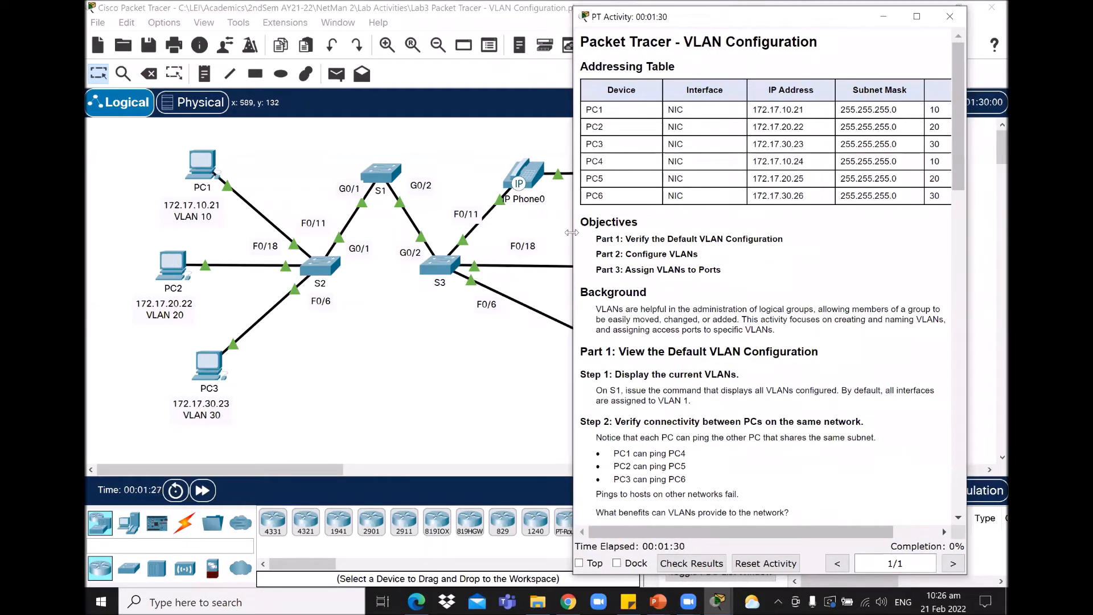
drag(571, 232, 511, 232)
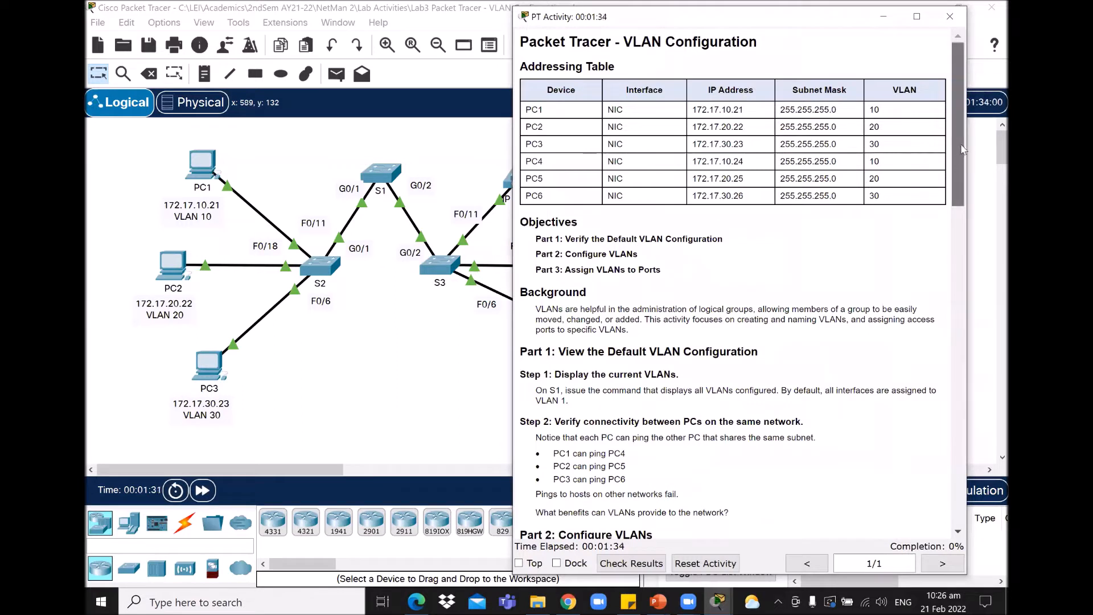
click(640, 7)
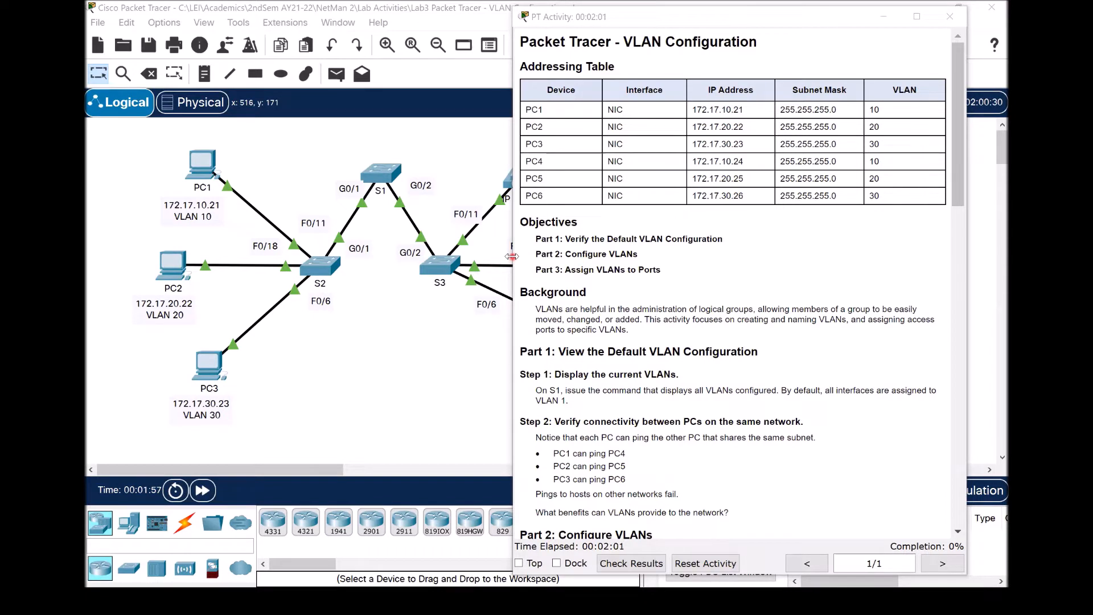
drag(511, 257, 592, 257)
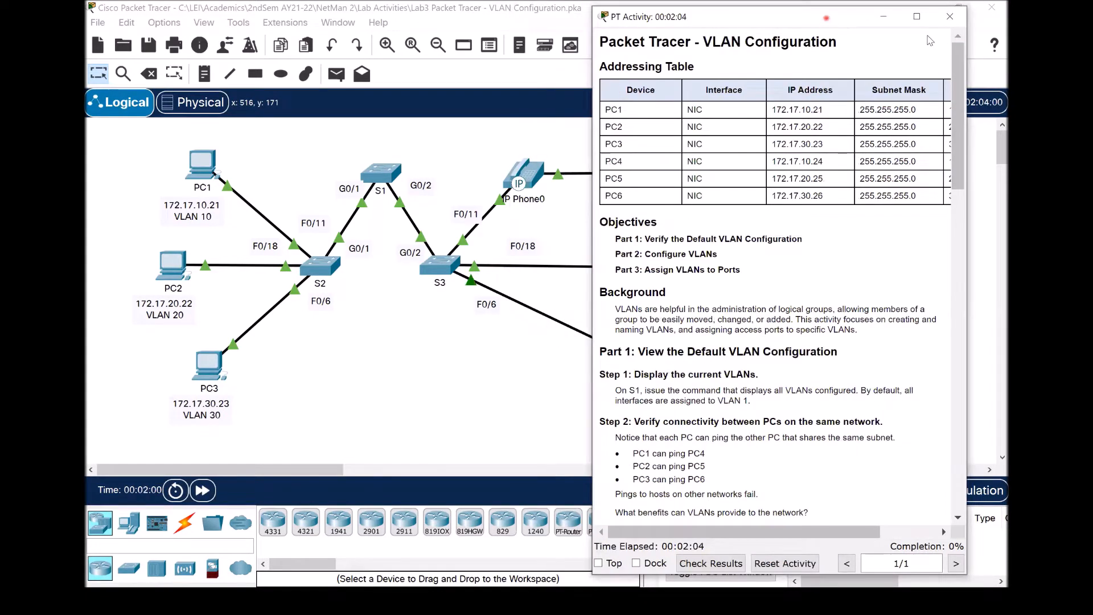
drag(825, 17, 866, 14)
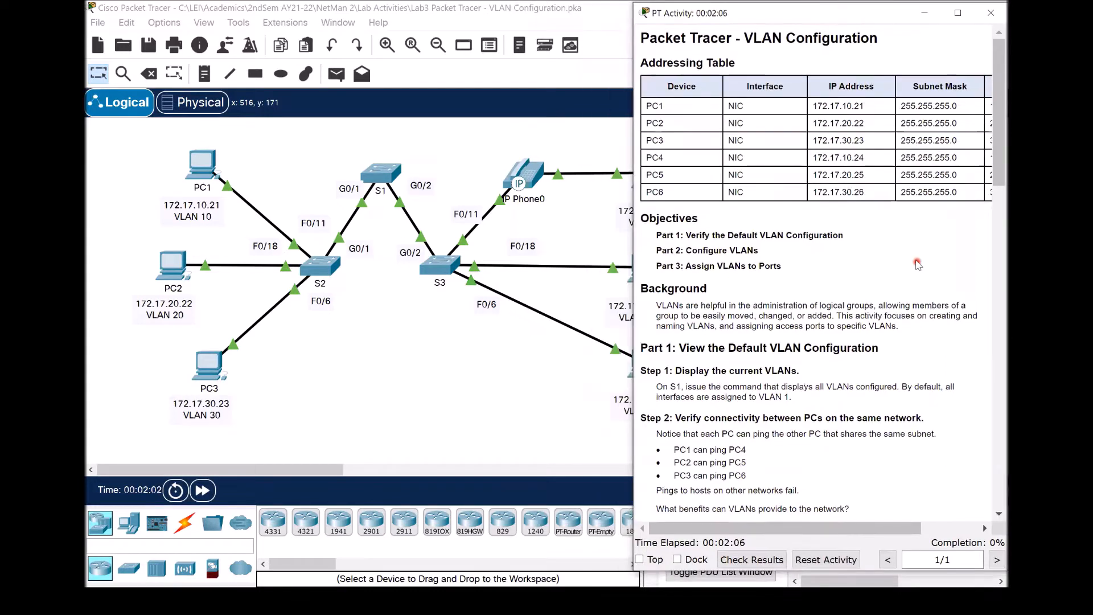
scroll(916, 261, up, 1)
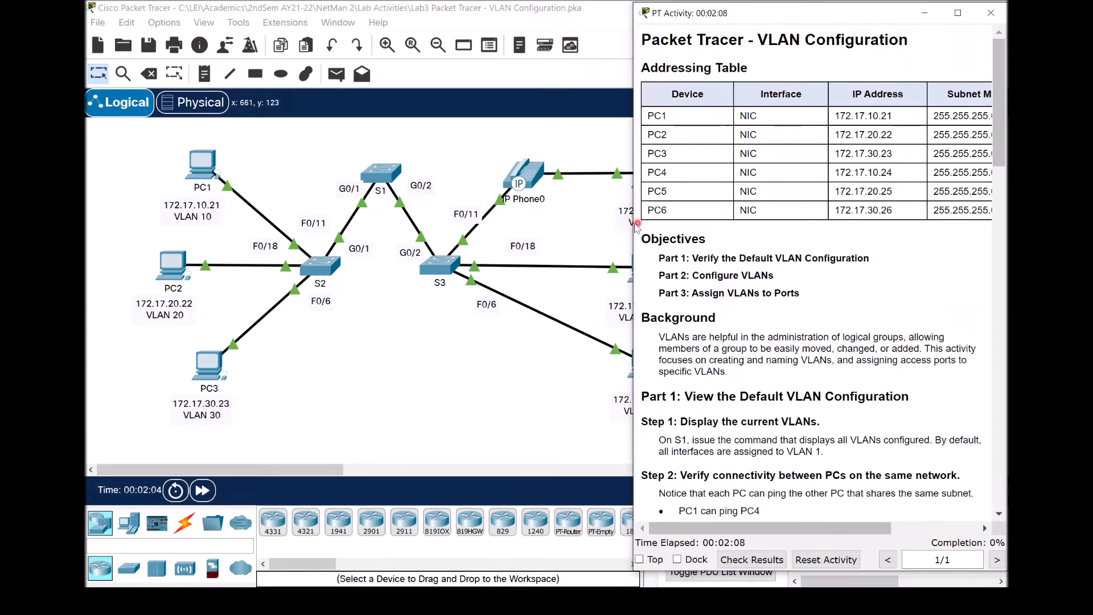
drag(631, 222, 573, 223)
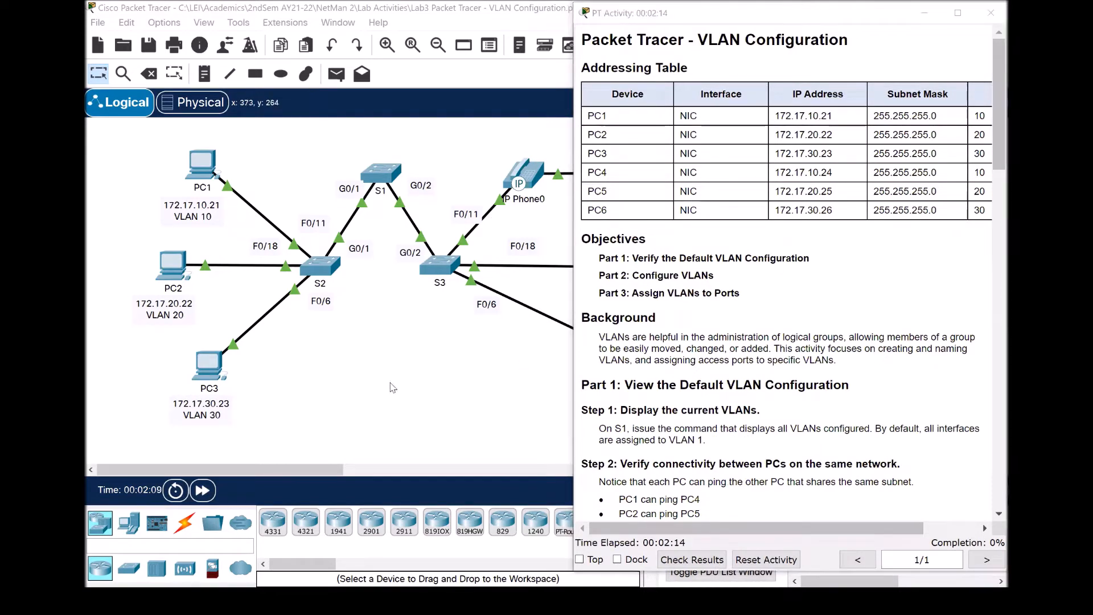
click(425, 339)
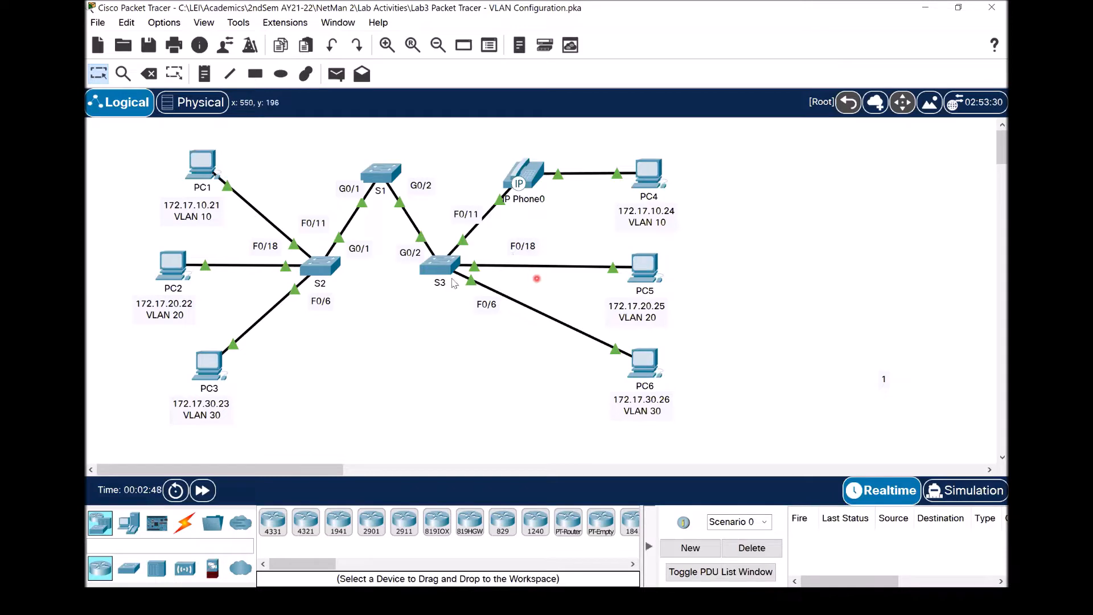
mouse_move(449, 273)
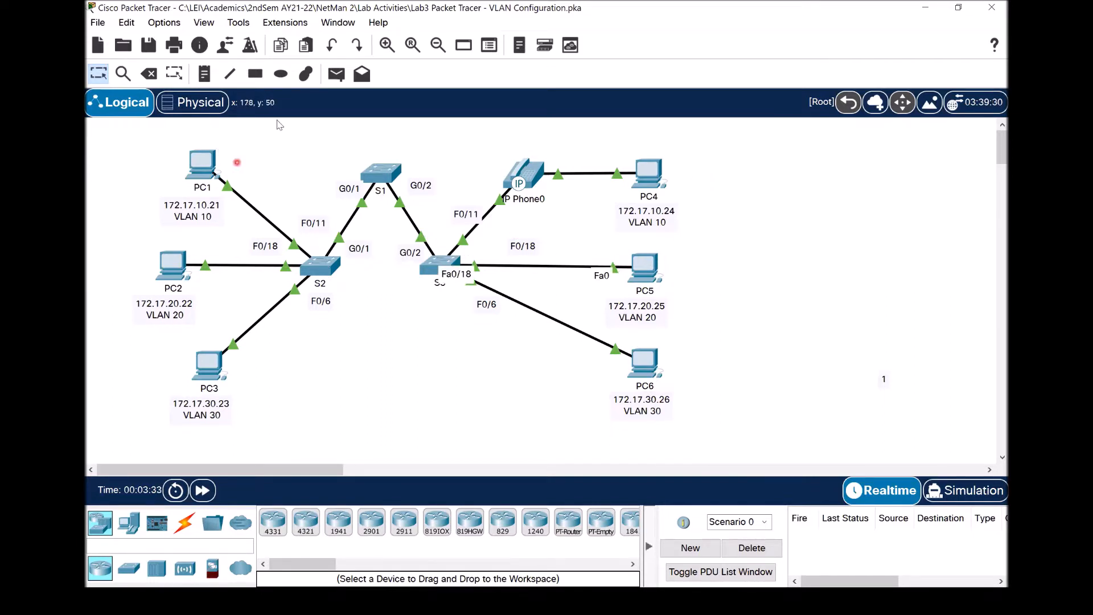
Step: Check PC1's IP Configuration showing static address 172.17.10.21, then close PC1's window
click(215, 165)
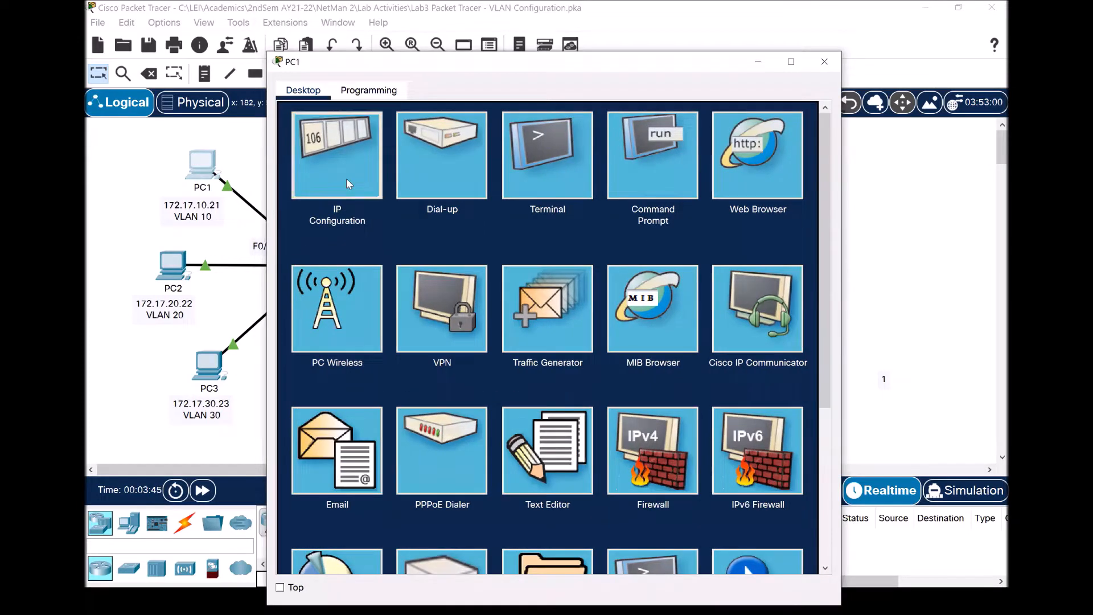
click(346, 179)
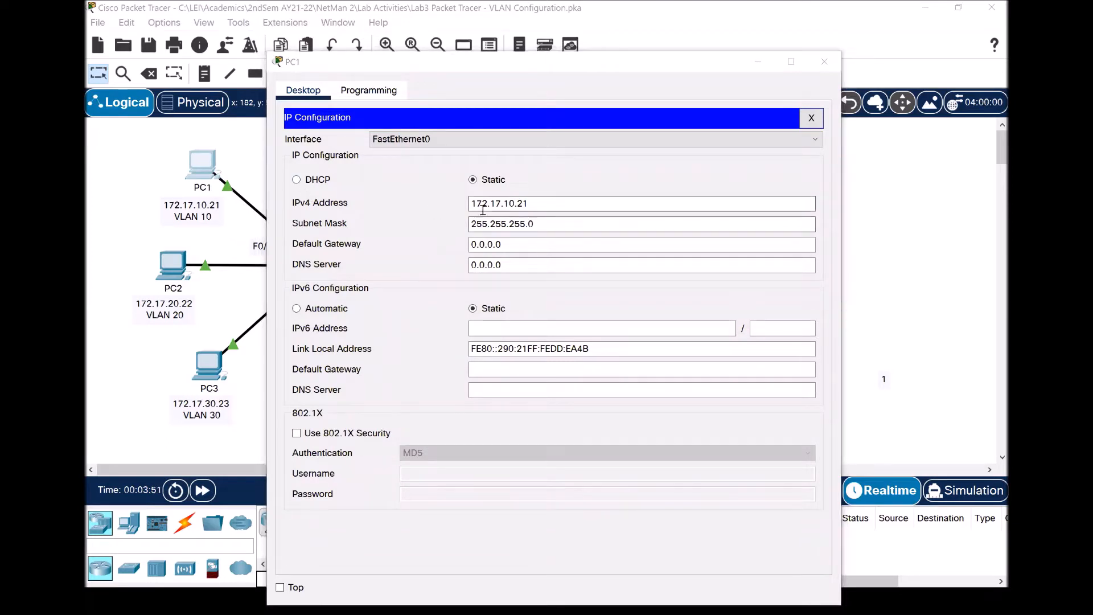
click(551, 203)
drag(552, 203, 439, 203)
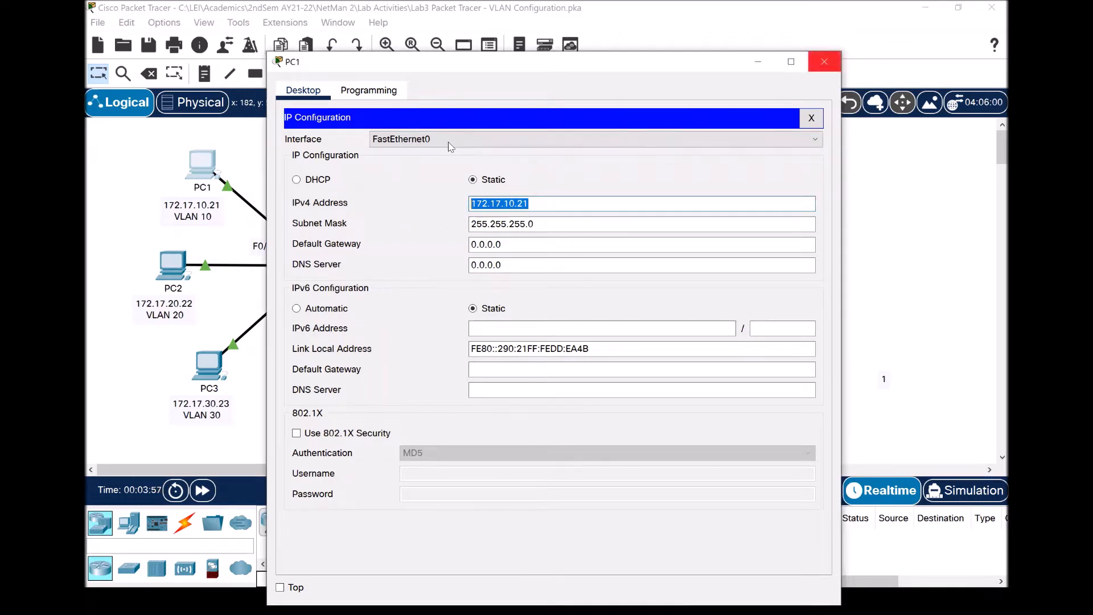
click(823, 61)
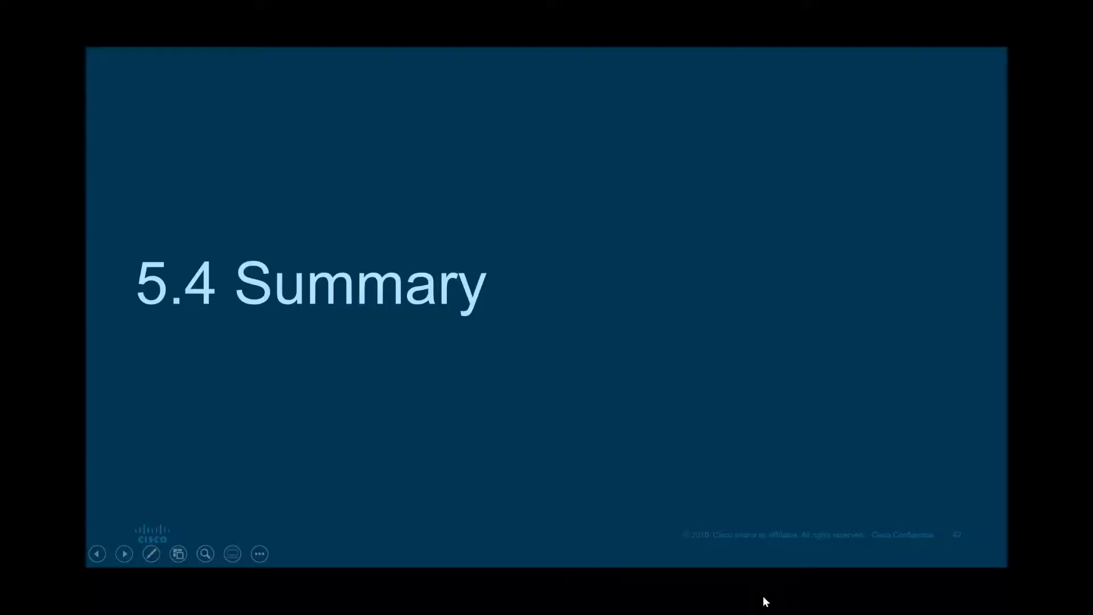
Step: End the 5.4 Summary slideshow and close PowerPoint
key(Escape)
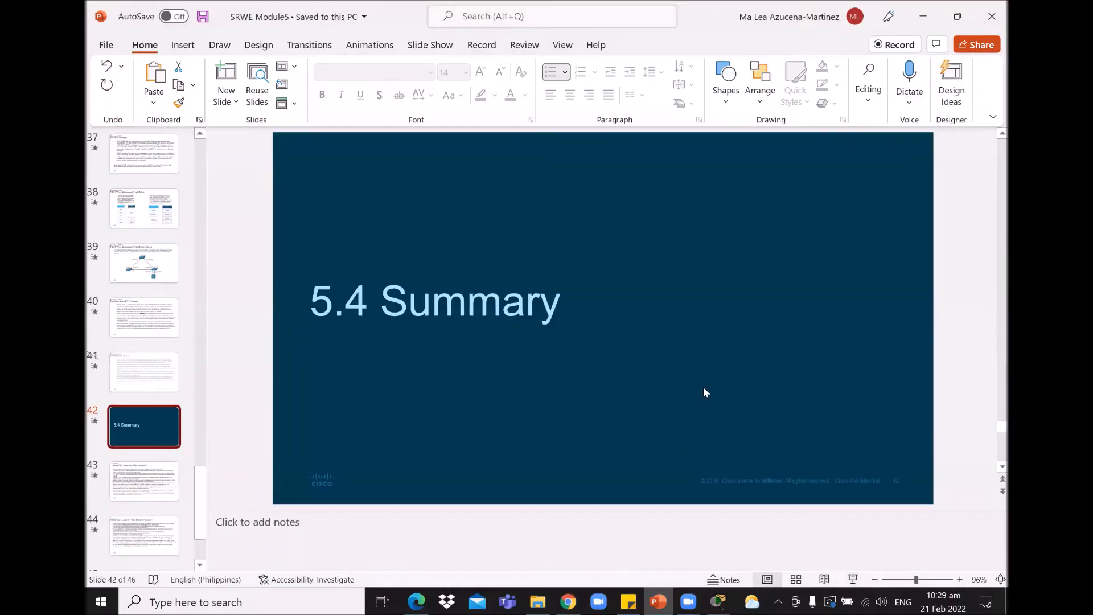
click(991, 23)
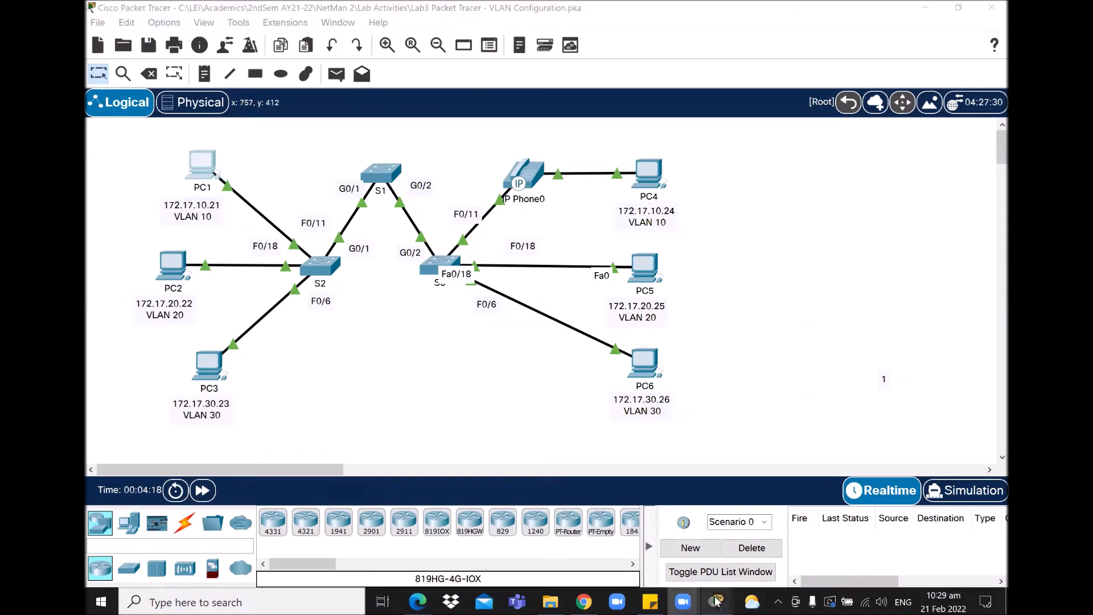
Step: Bring the activity instructions forward and scroll to Part 2's VLANs 10, 20, 30, 99 and 150
mouse_move(716, 601)
click(638, 526)
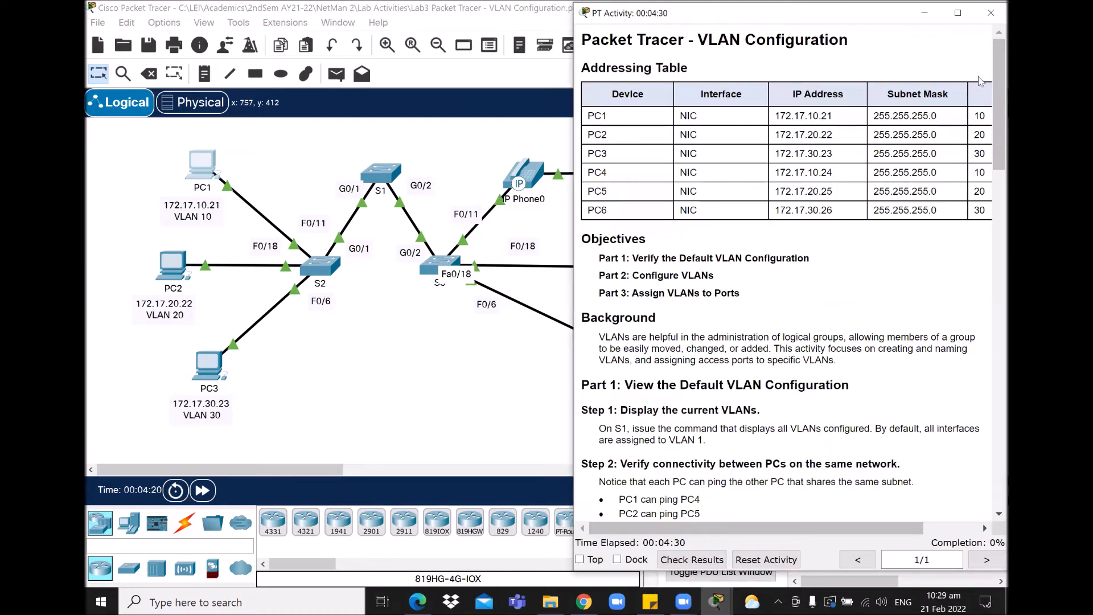
drag(993, 91, 990, 169)
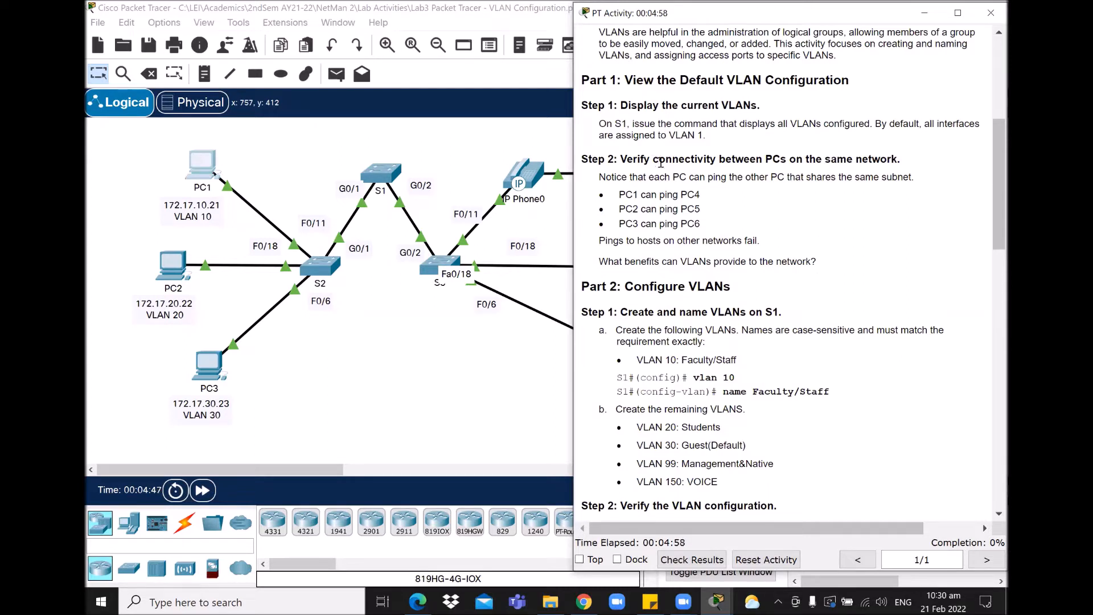
Step: Open S1's command line and enter privileged mode with enable
click(381, 175)
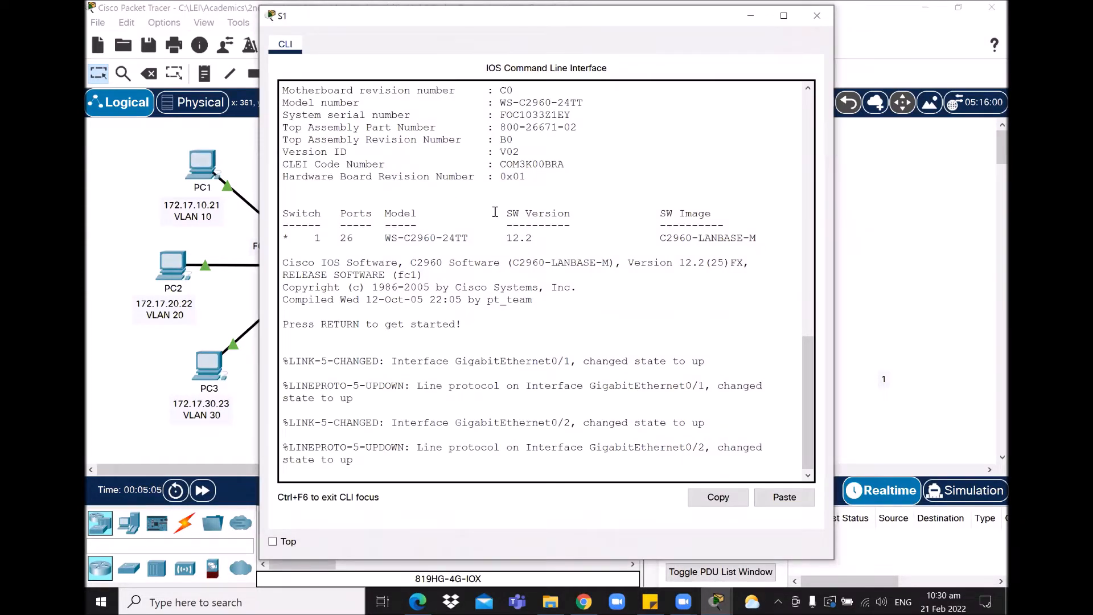
click(426, 444)
key(Return)
key(Return)
key(Return)
key(Return)
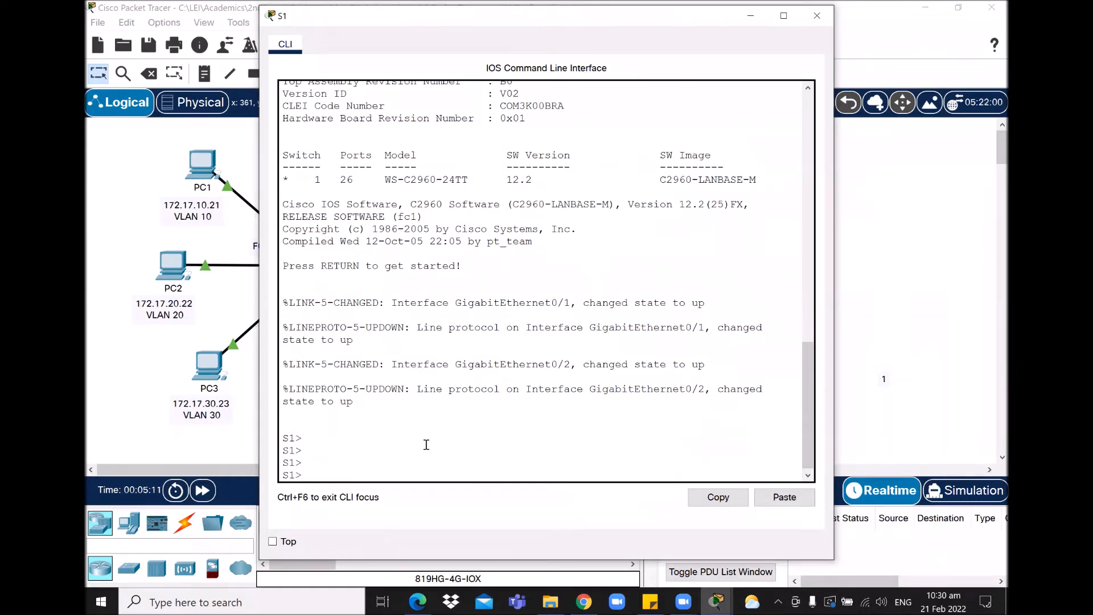
text(enable)
key(Return)
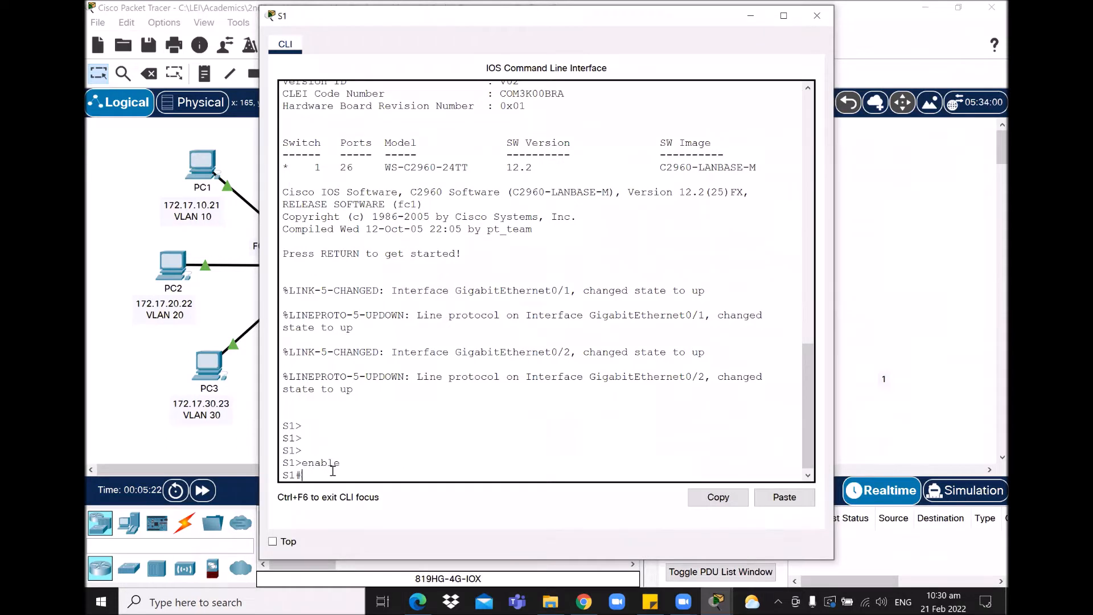
Step: Run show vlan on S1, confirm only default VLANs 1 and 1002–1005 exist, then close the console
text(showlvla)
key(BackSpace)
key(BackSpace)
text(vlan)
key(Return)
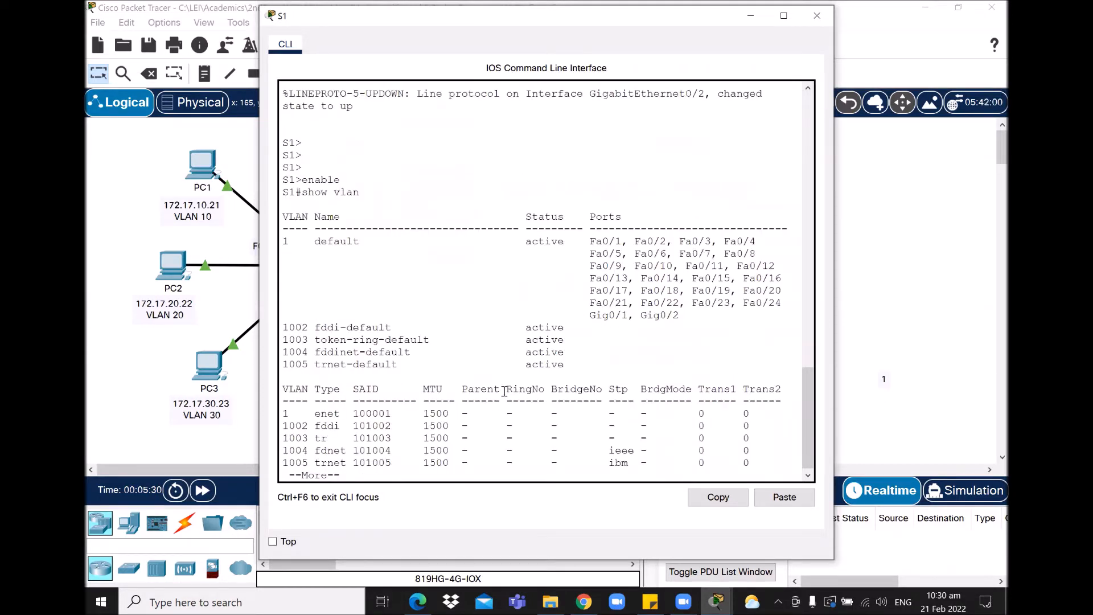
key(Return)
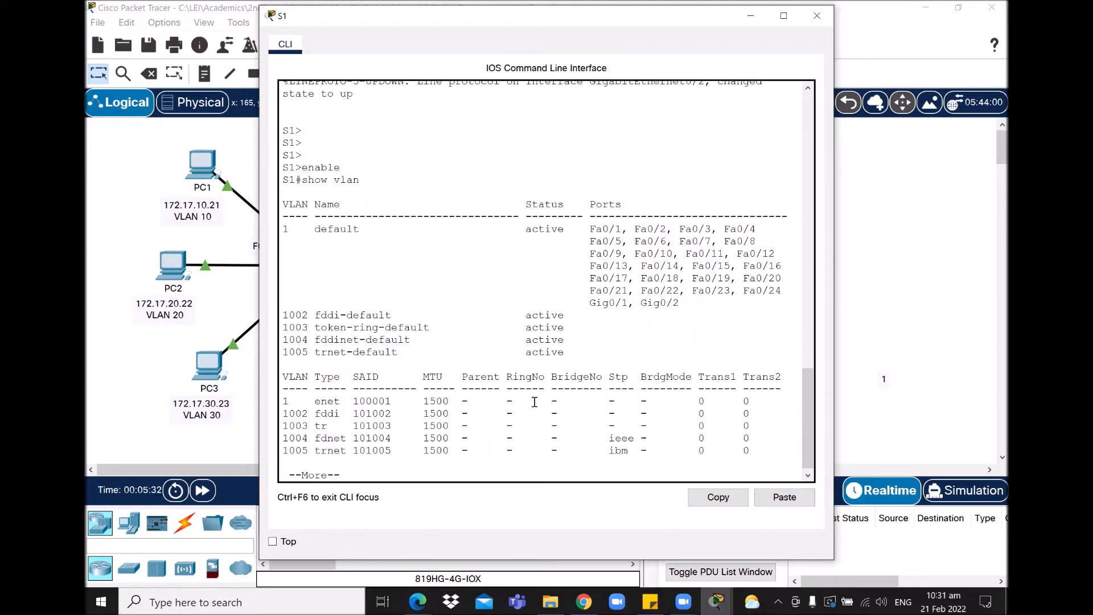
key(space)
scroll(809, 397, up, 2)
drag(808, 392, 806, 402)
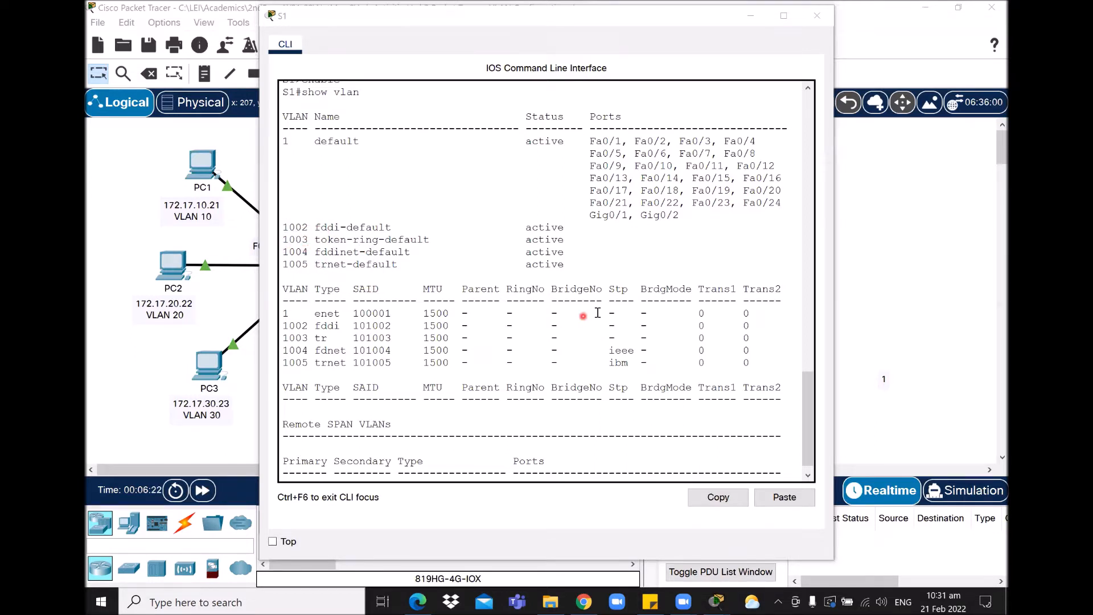
drag(807, 398, 808, 418)
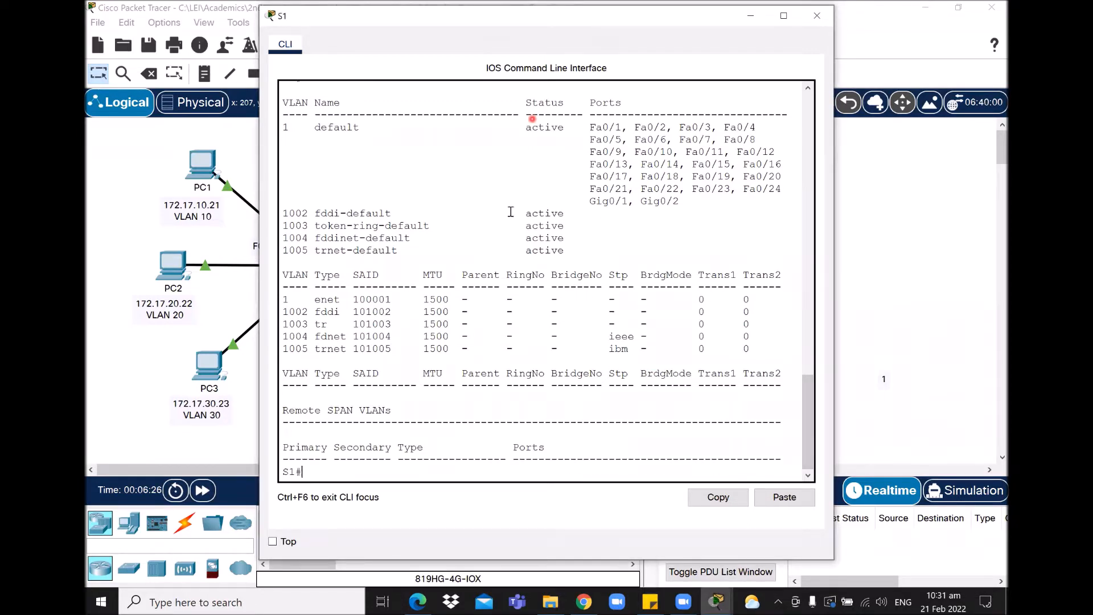
click(816, 16)
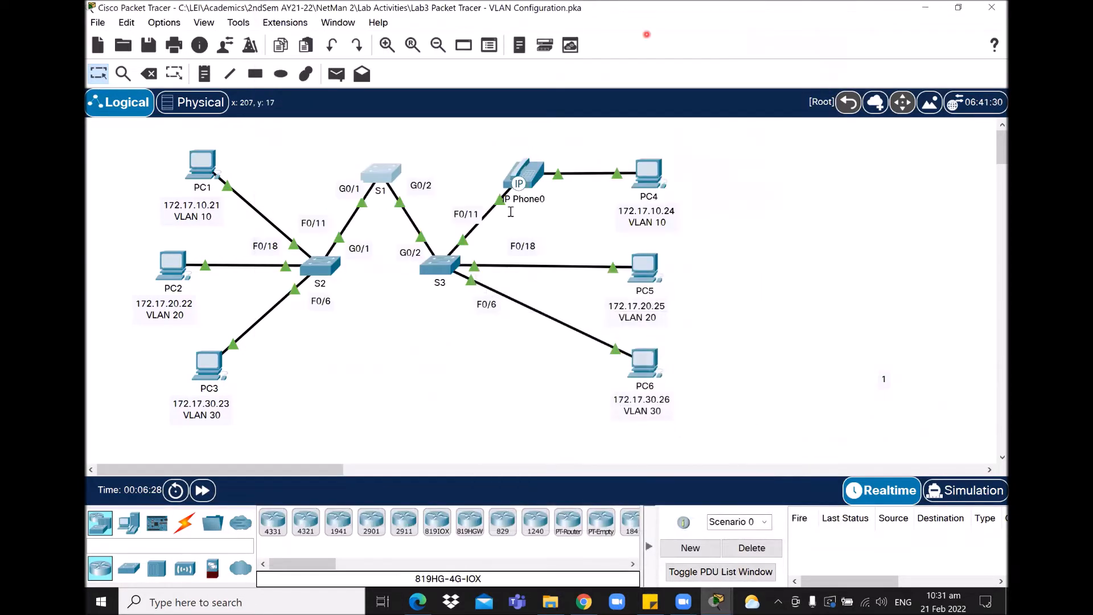
Step: On S2, run show vlan in privileged mode, confirming all ports sit in VLAN 1, then close the console
double_click(328, 276)
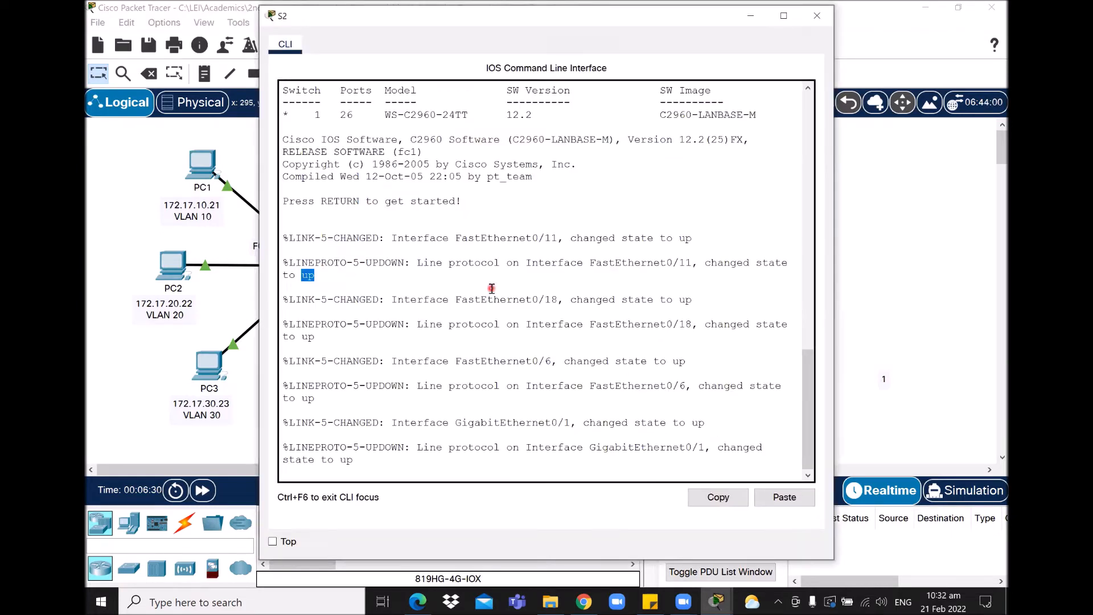
key(Return)
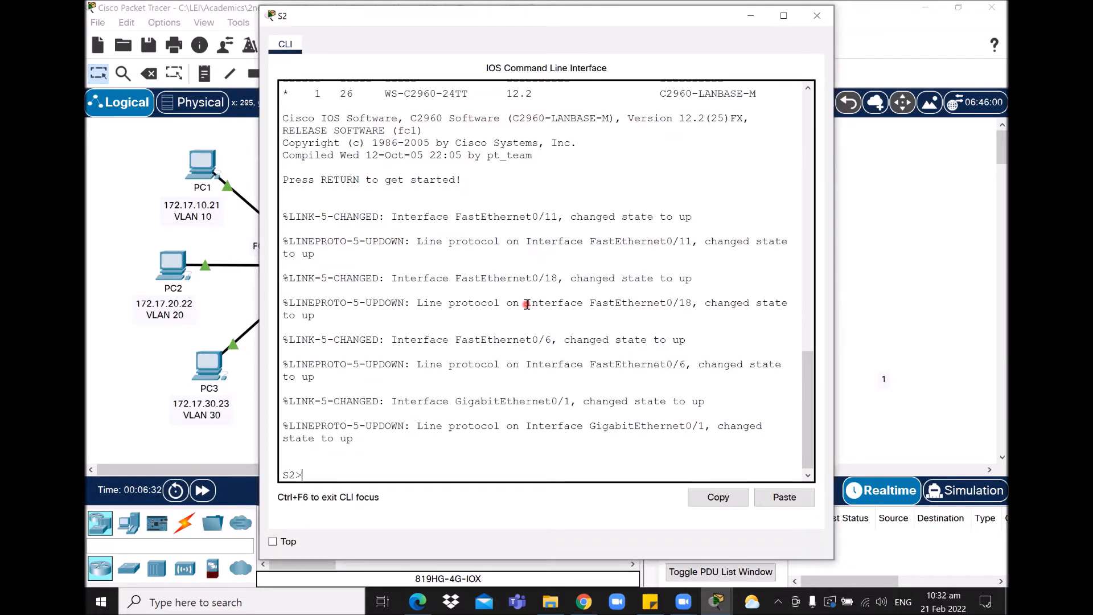
key(Return)
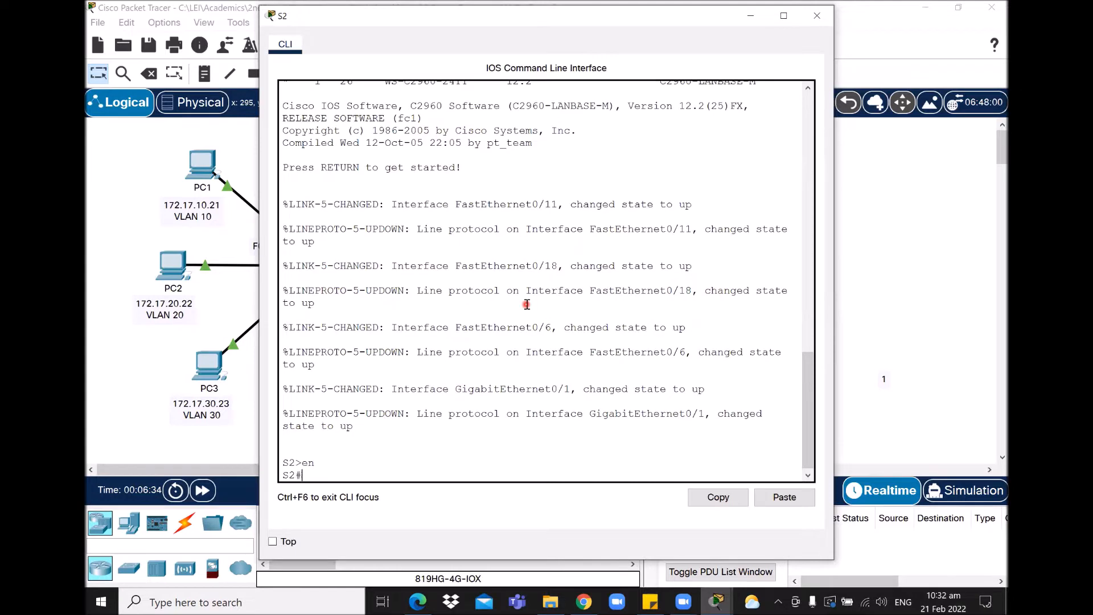
text(show)
key(Return)
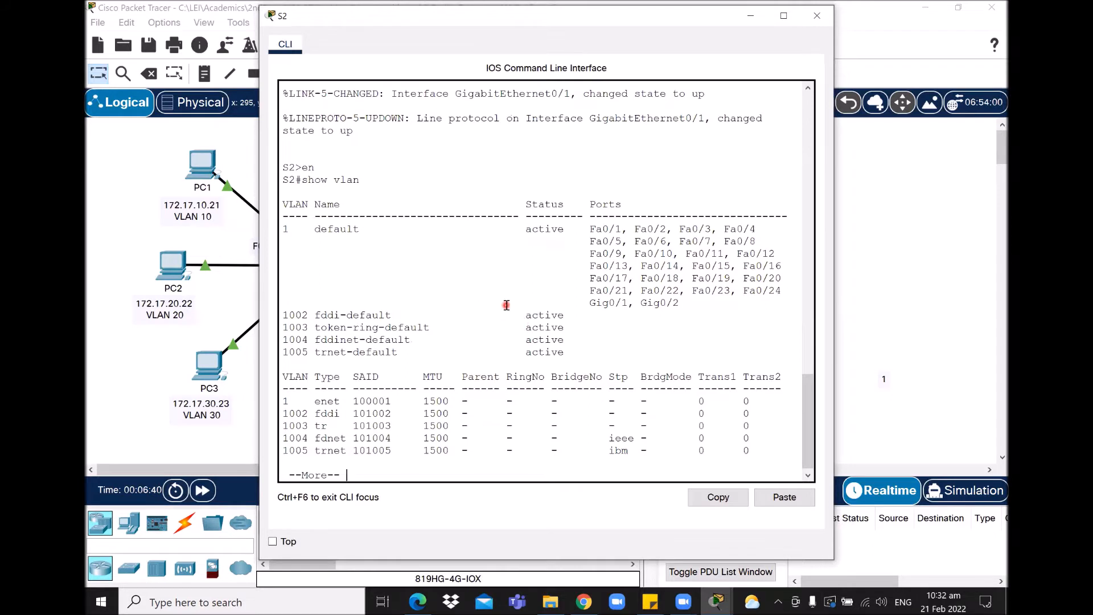
key(space)
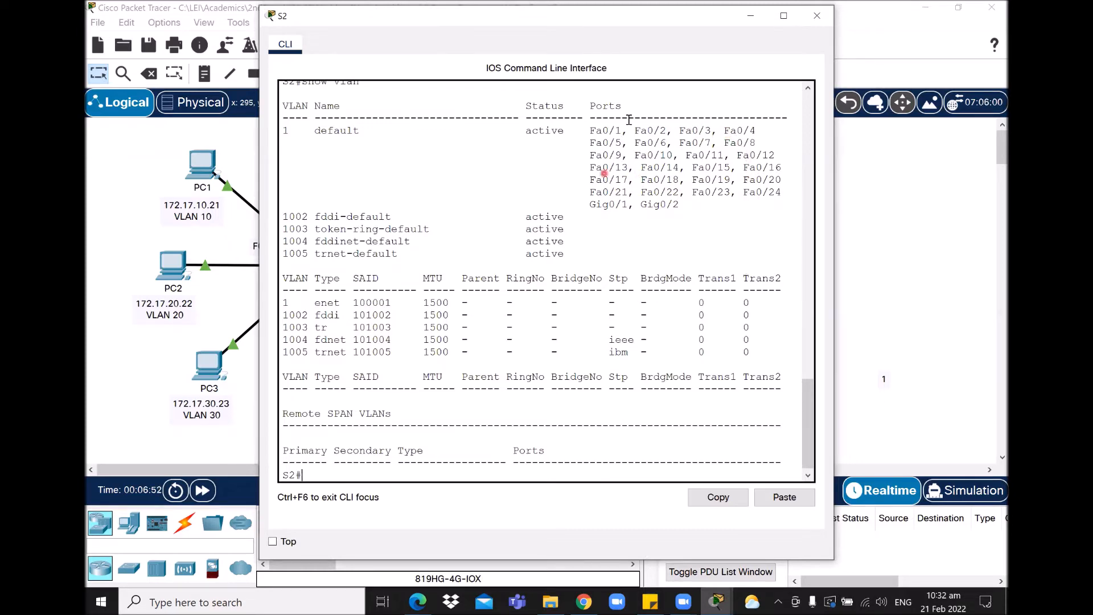
click(750, 15)
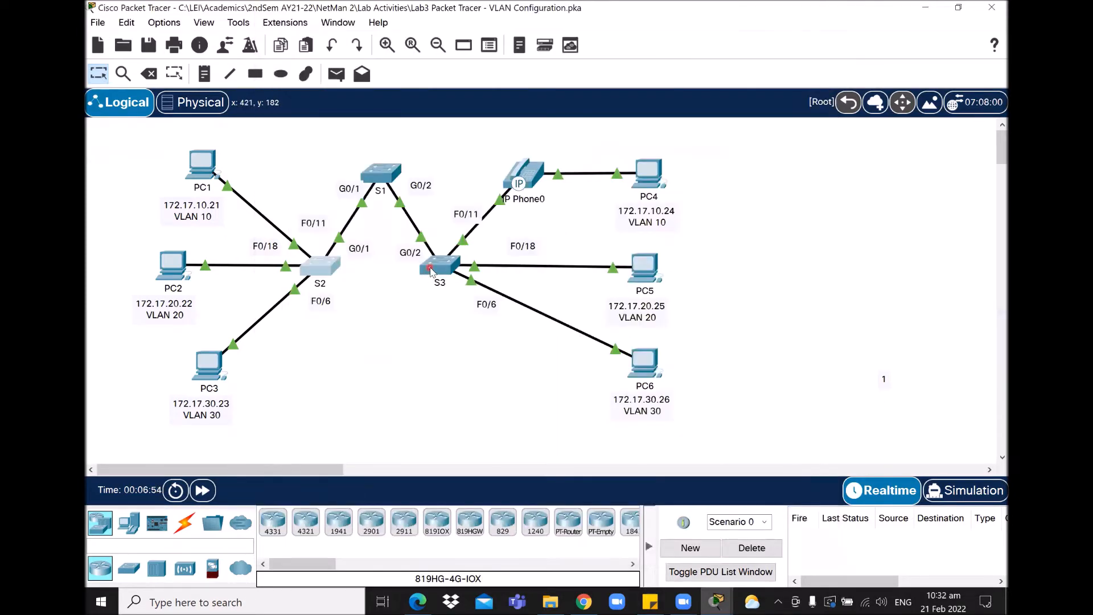
Step: On S3, run en and show vlan, confirming only default VLANs 1 and 1002–1005, then minimize the console
click(432, 262)
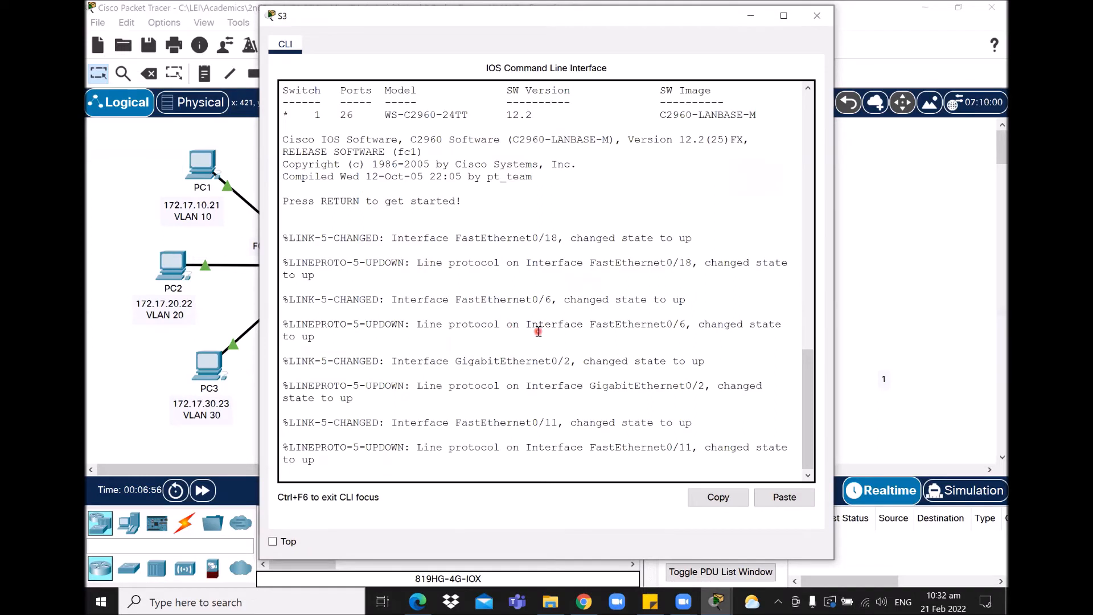
key(Return)
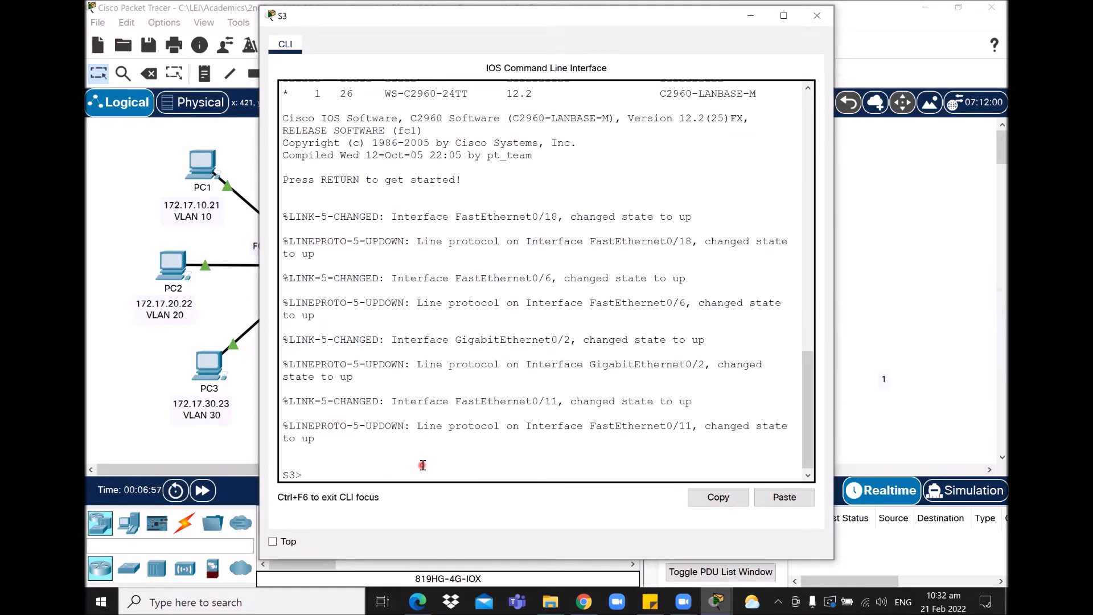
text(en)
key(Return)
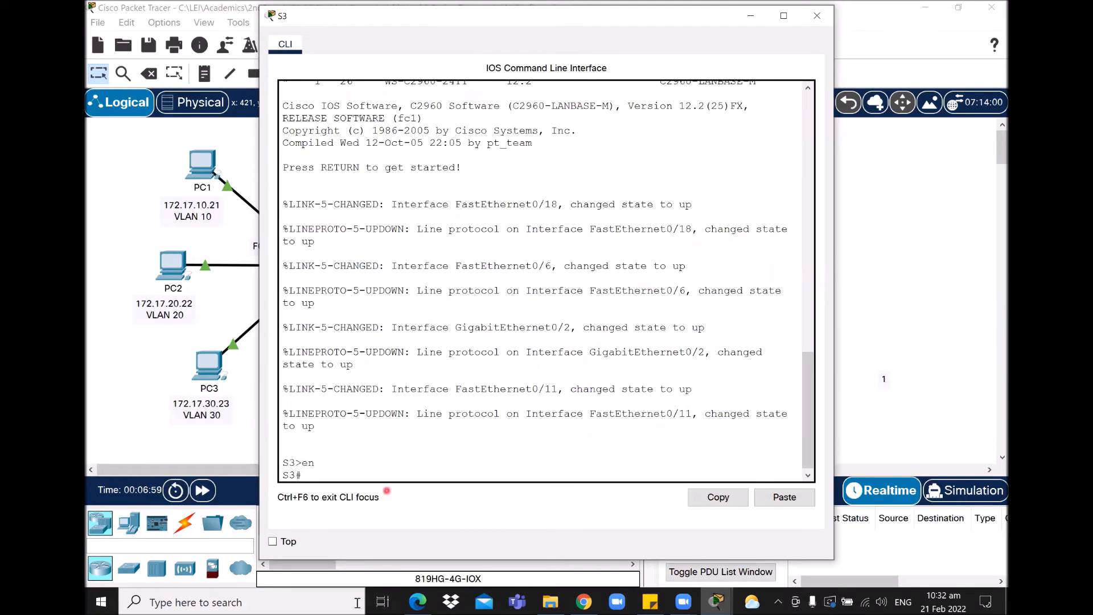
text(show vlan)
key(Return)
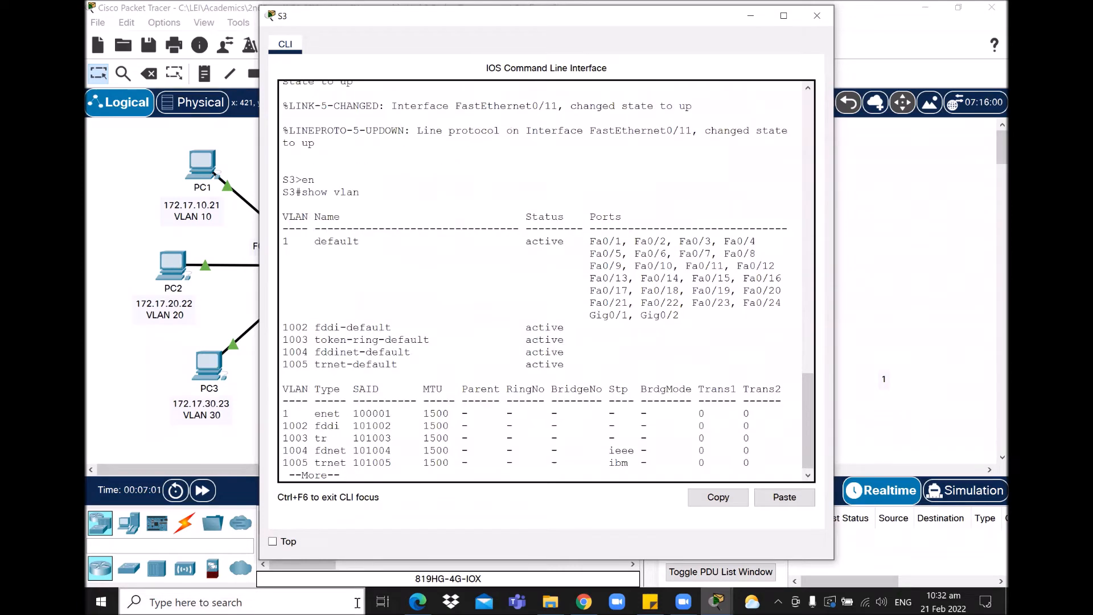
key(space)
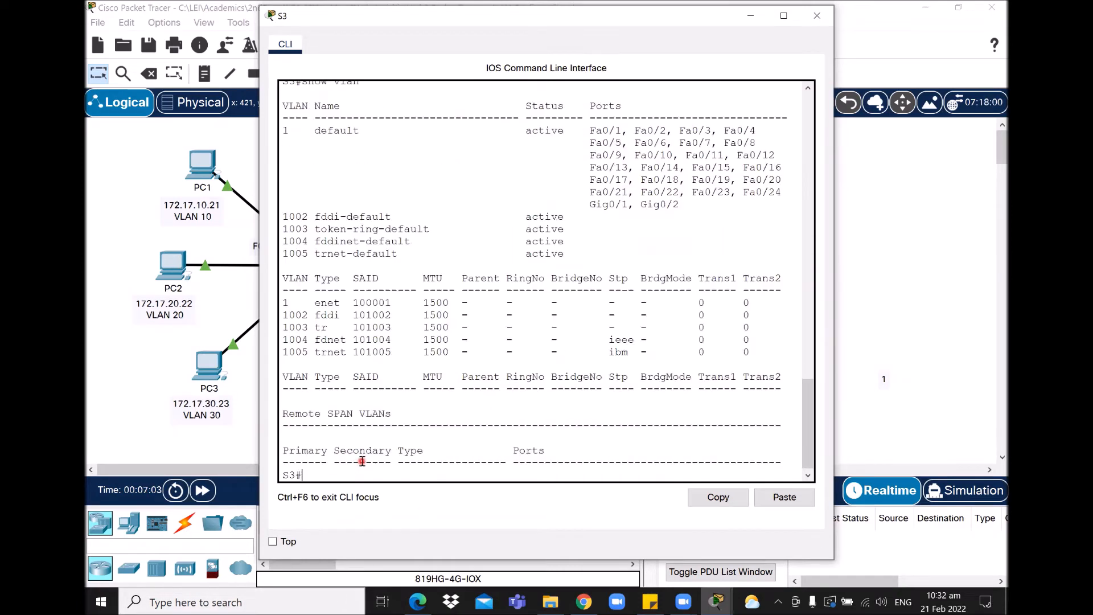
drag(810, 402, 810, 395)
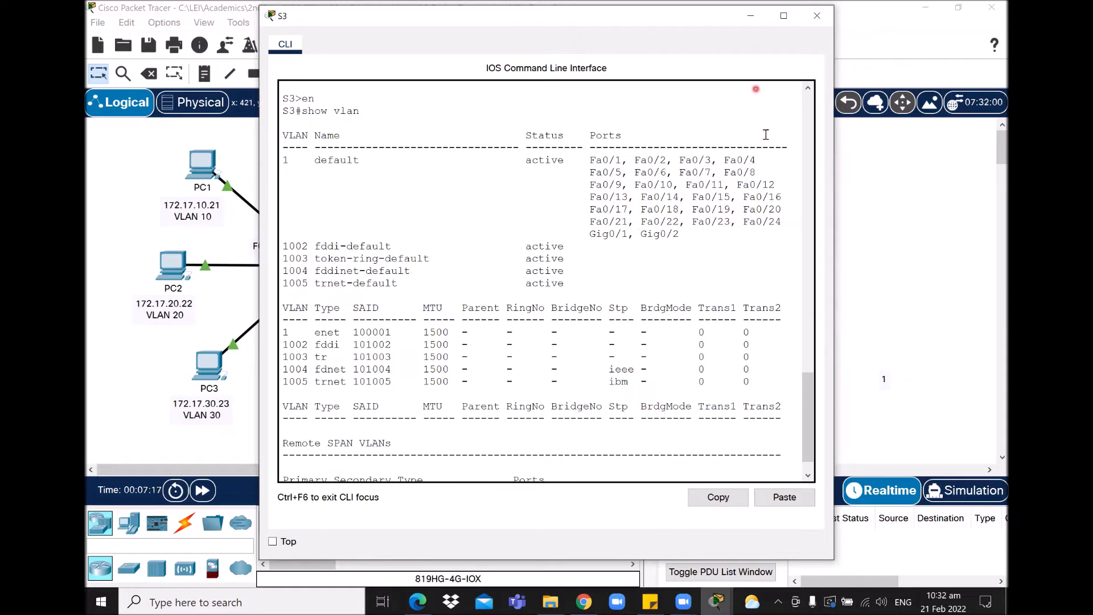
click(751, 16)
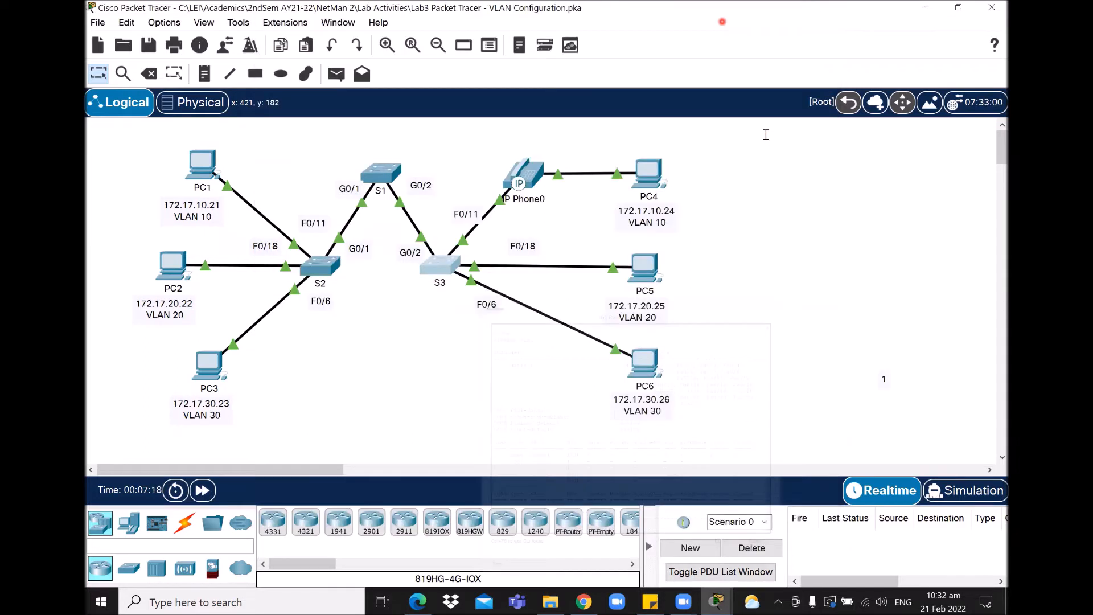
click(717, 601)
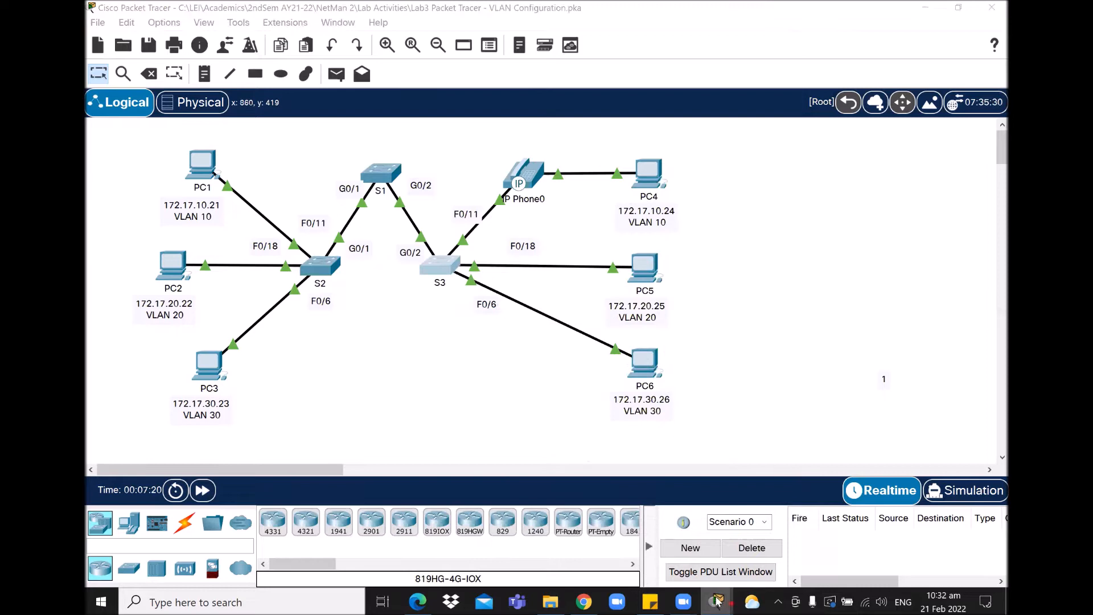
click(477, 538)
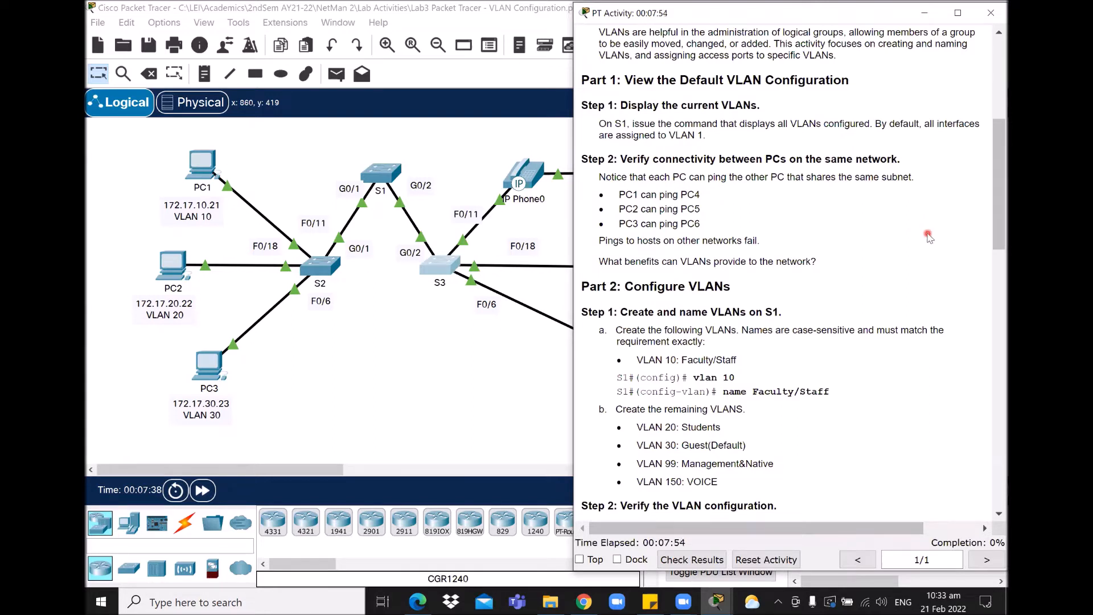
click(526, 370)
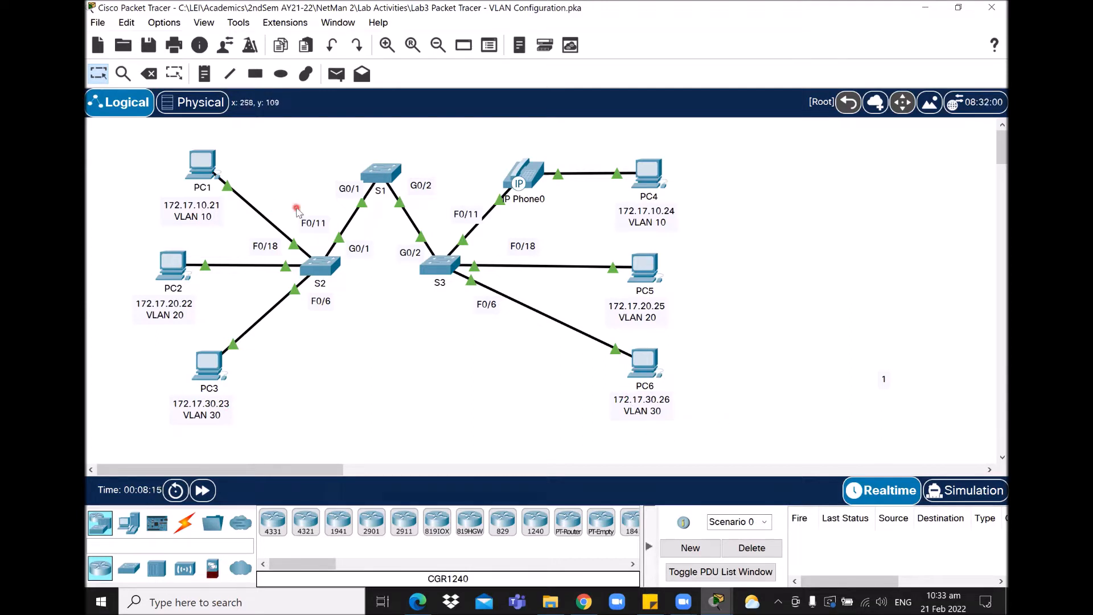
Step: From PC1's Command Prompt, ping PC4 at 172.17.10.24 with 0% loss
click(197, 168)
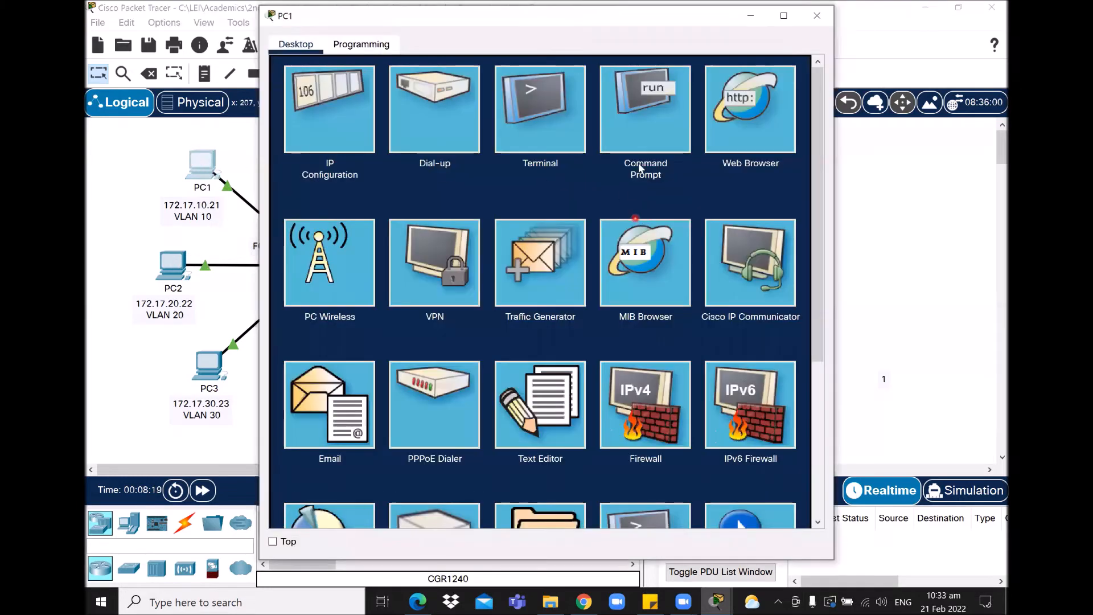
click(646, 140)
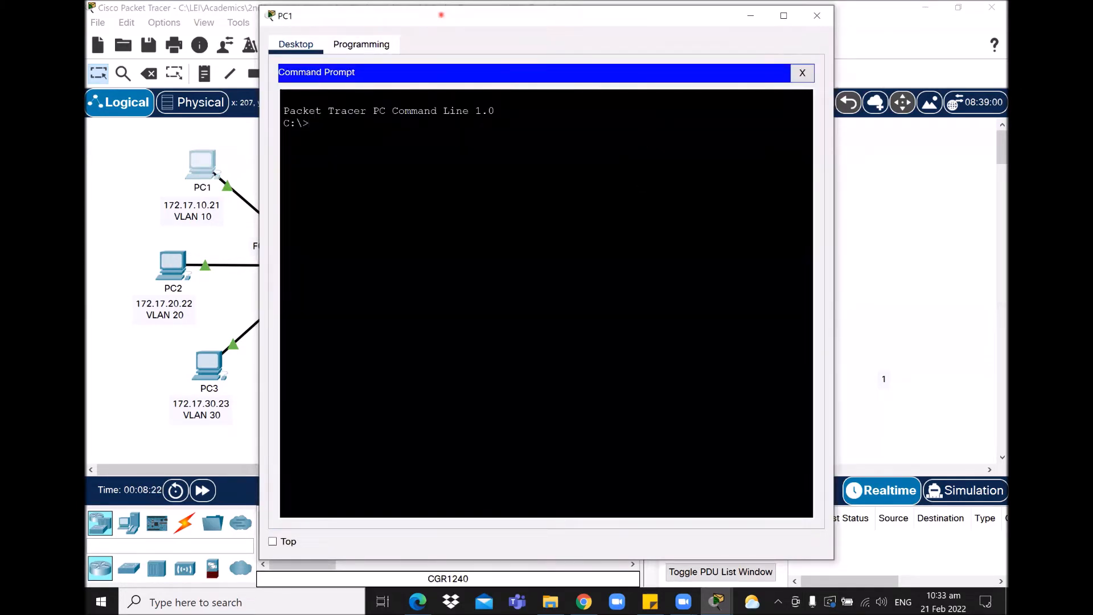
drag(441, 15, 436, 252)
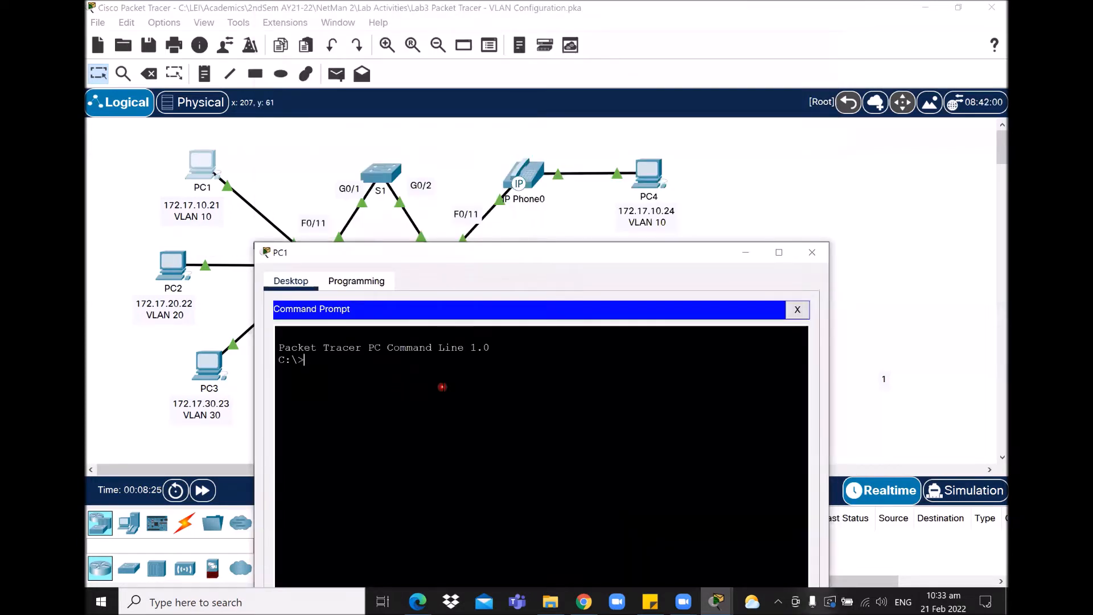
text(ping 172.17)
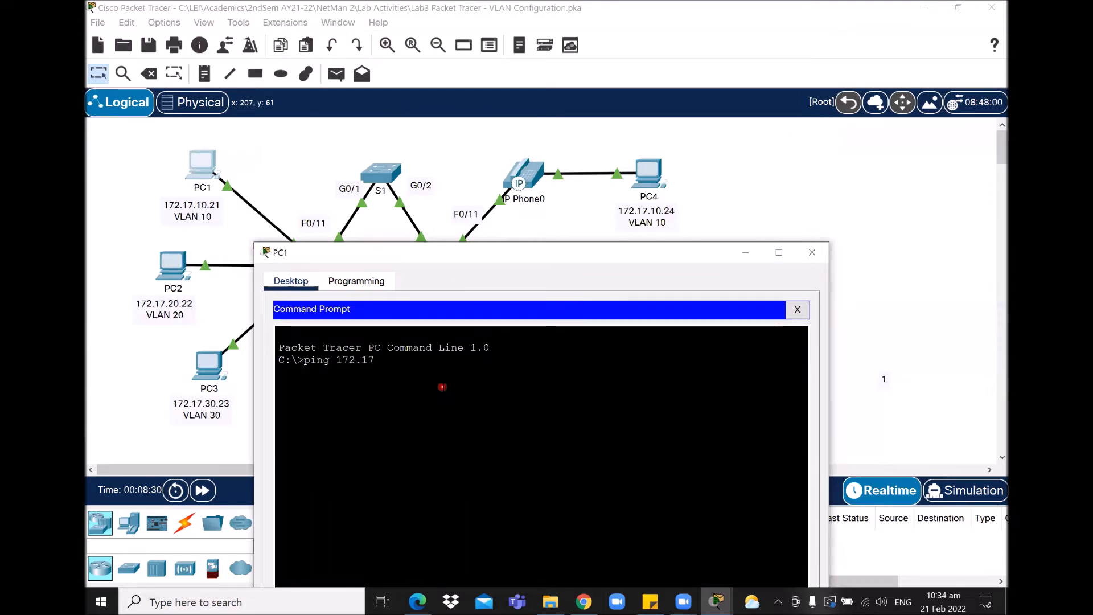
text(.10.24)
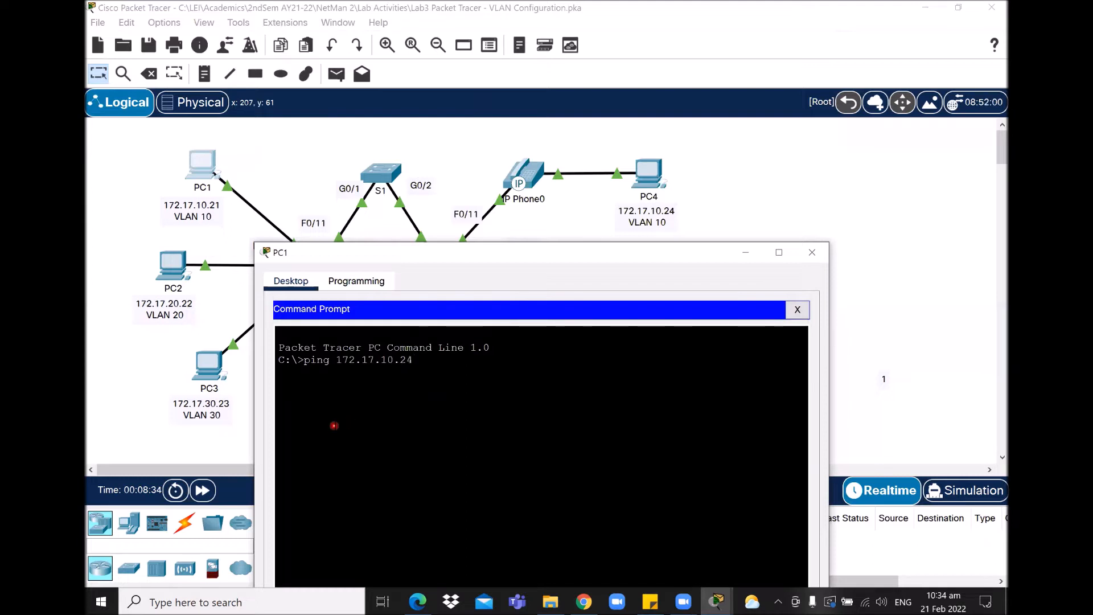
key(Return)
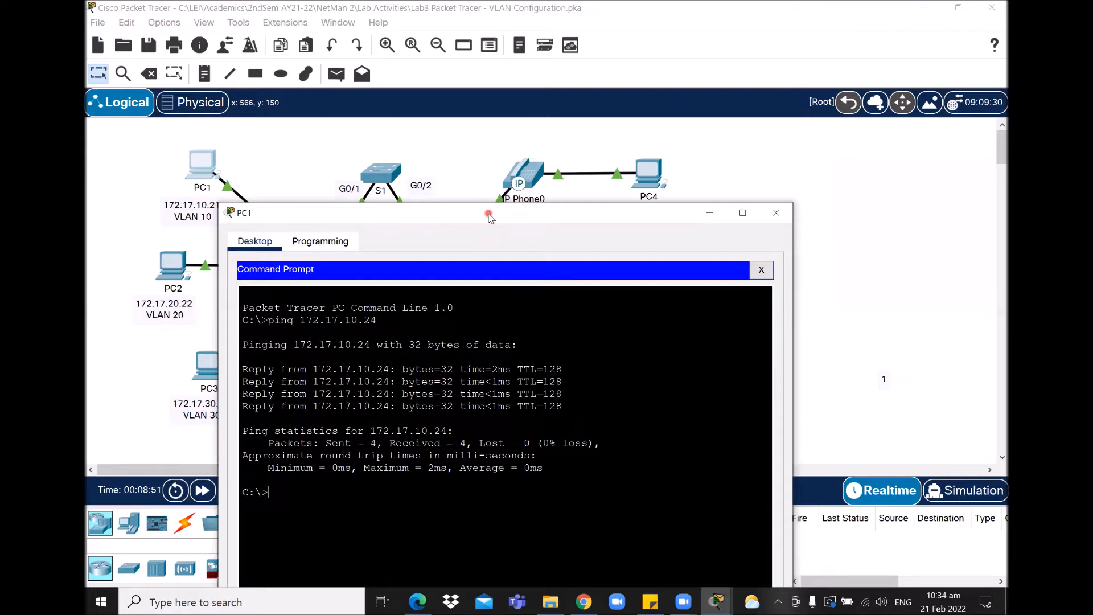
Step: Ping 172.17.20.25 from PC1, which times out, then minimize PC1's window
drag(488, 215, 506, 287)
key(Up)
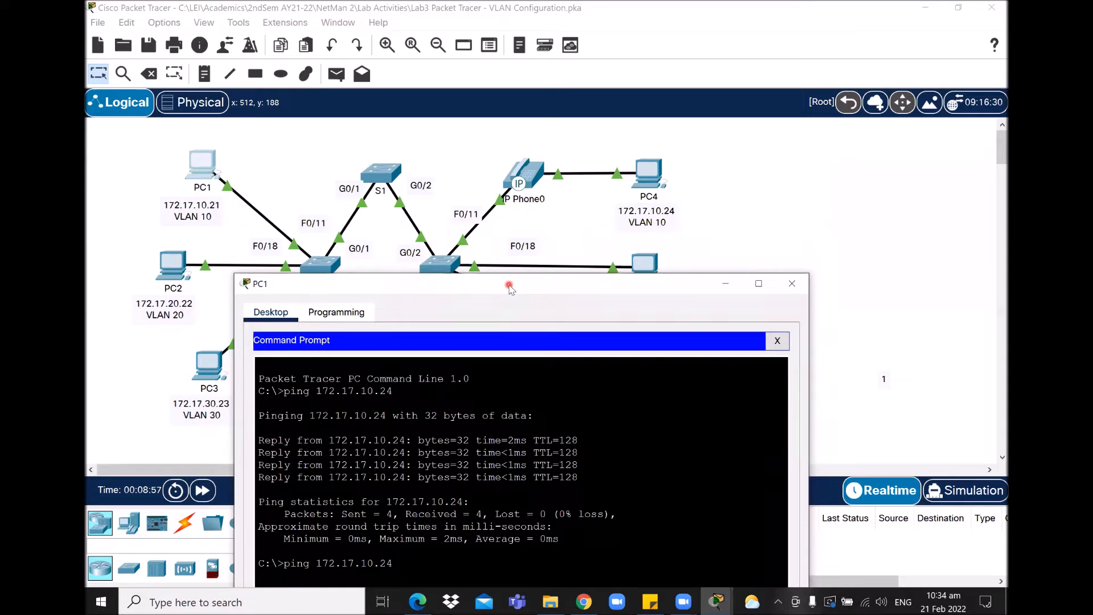
drag(510, 287, 505, 233)
key(BackSpace)
key(BackSpace)
key(BackSpace)
key(BackSpace)
key(BackSpace)
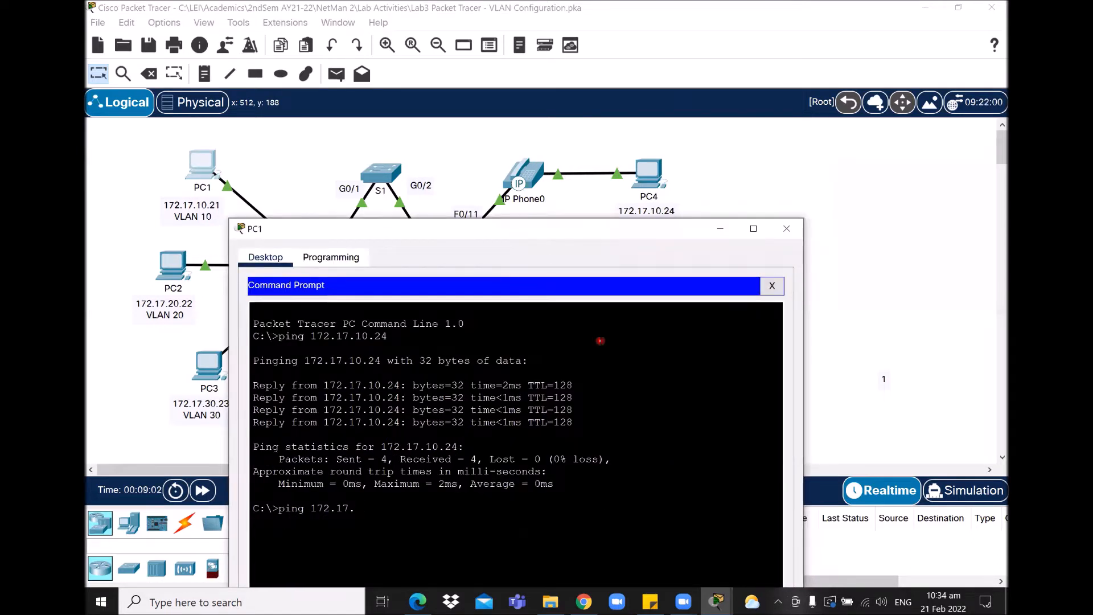
text(20.25)
key(Return)
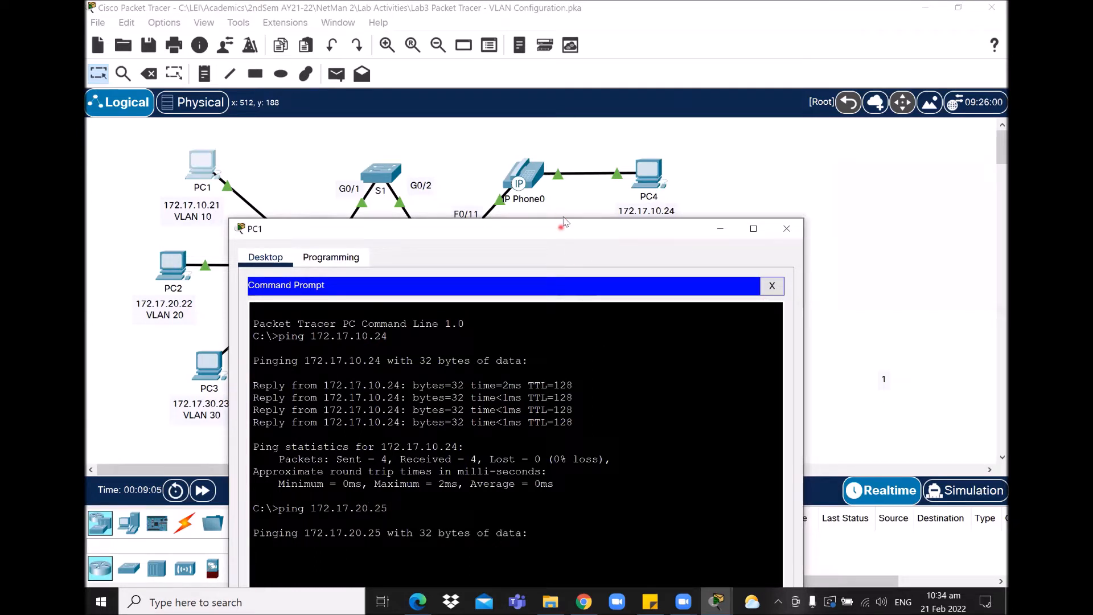
drag(563, 223, 574, 130)
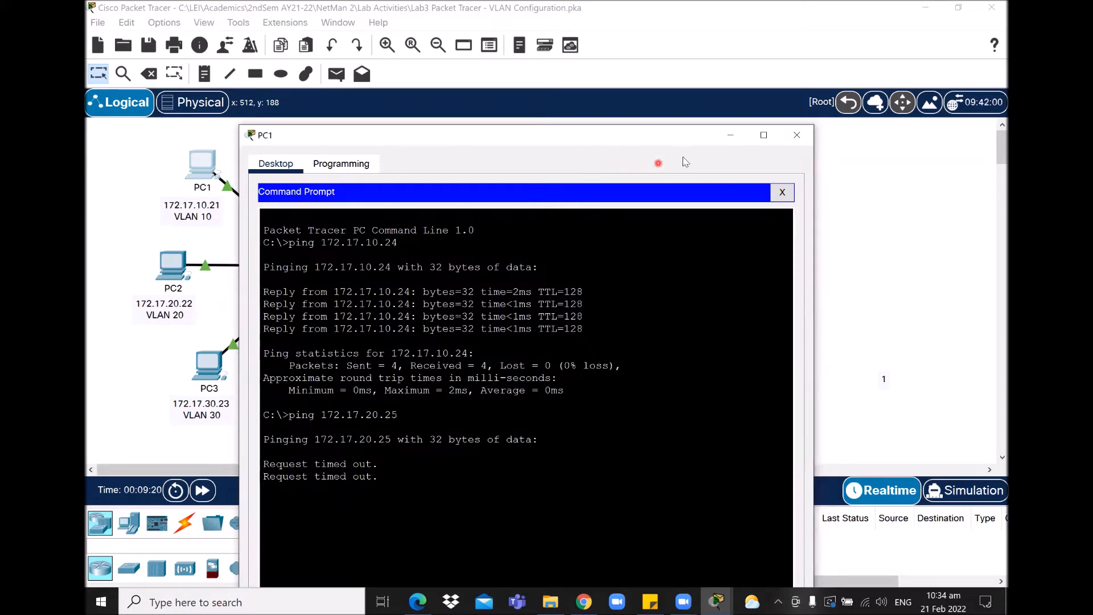
click(731, 138)
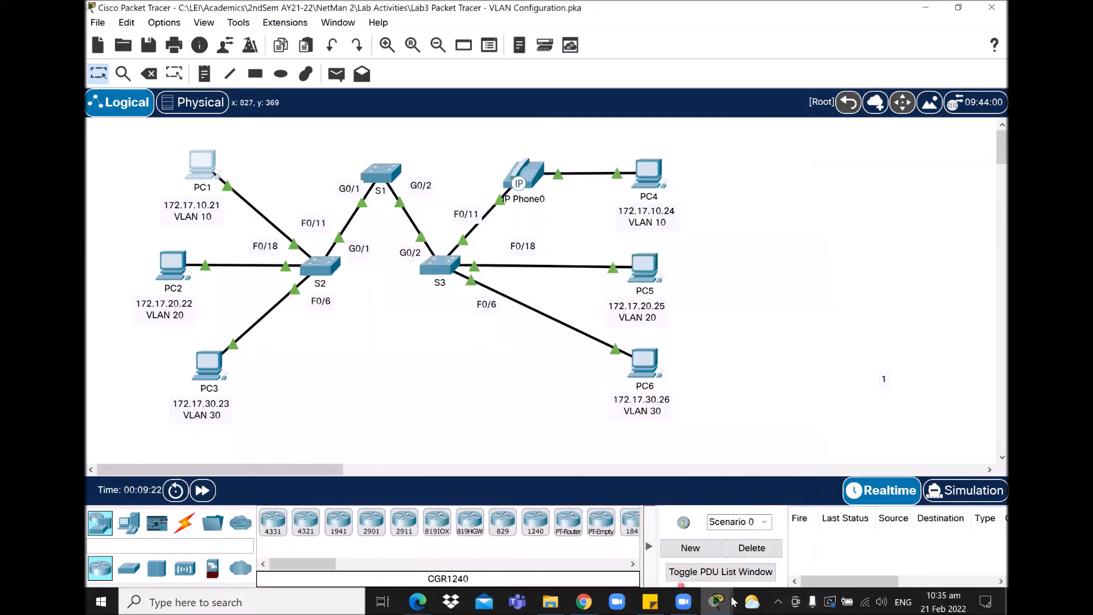
Step: Ping 172.17.20.25 from PC2's command prompt, getting 4 of 4 replies, then open PC3
click(716, 600)
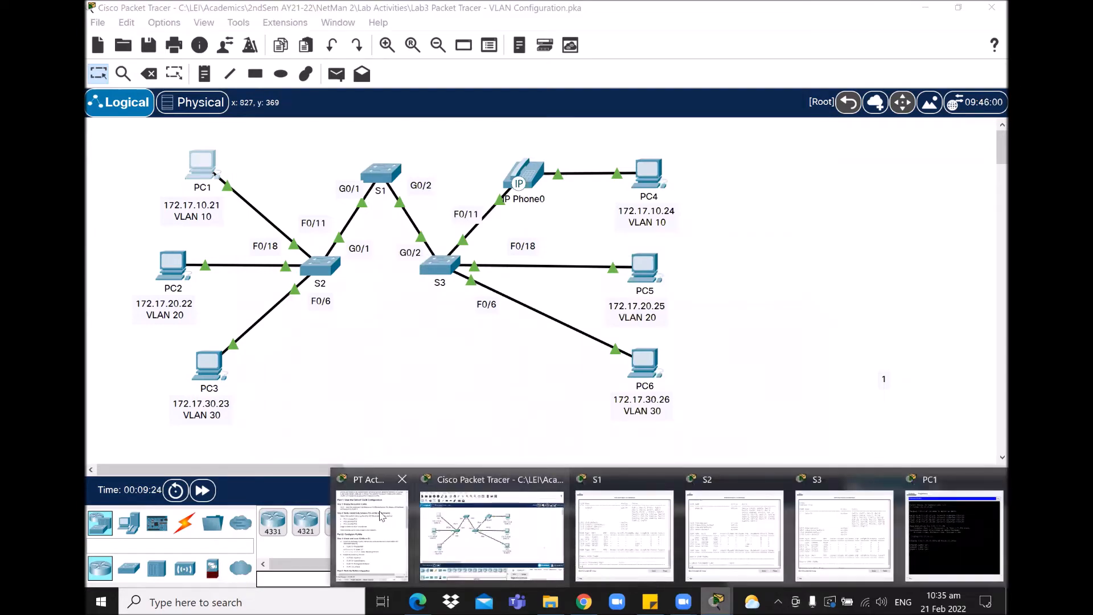
click(377, 523)
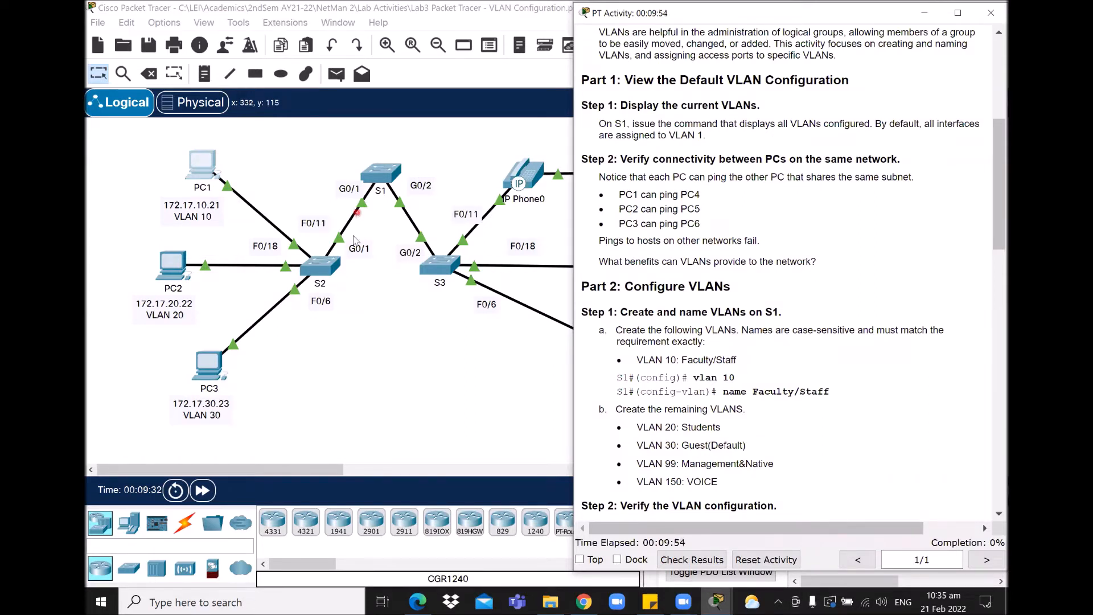
click(172, 265)
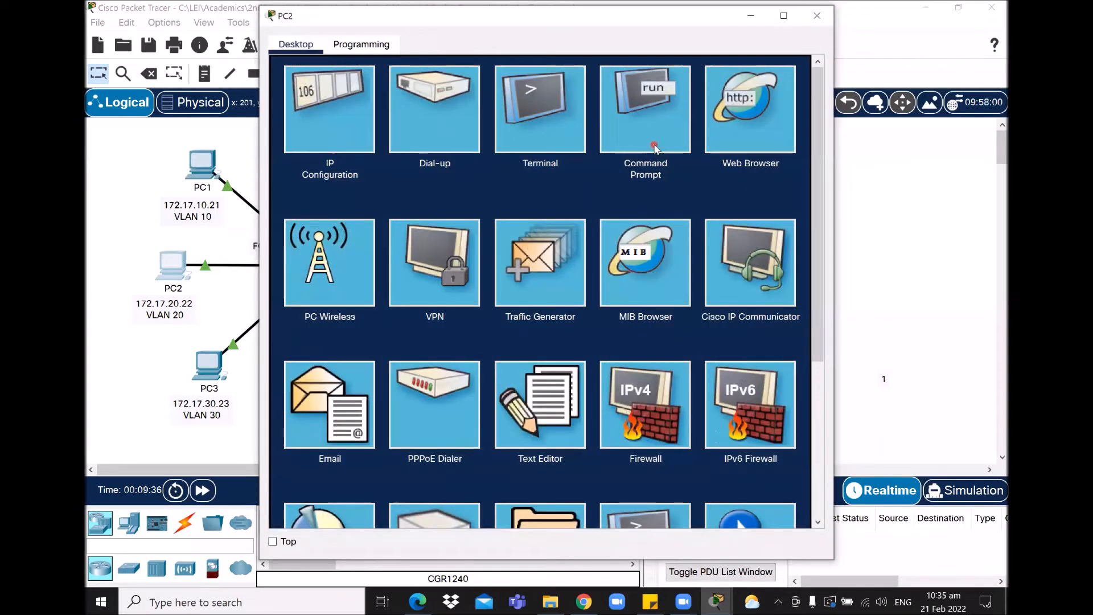
click(652, 152)
text(ping)
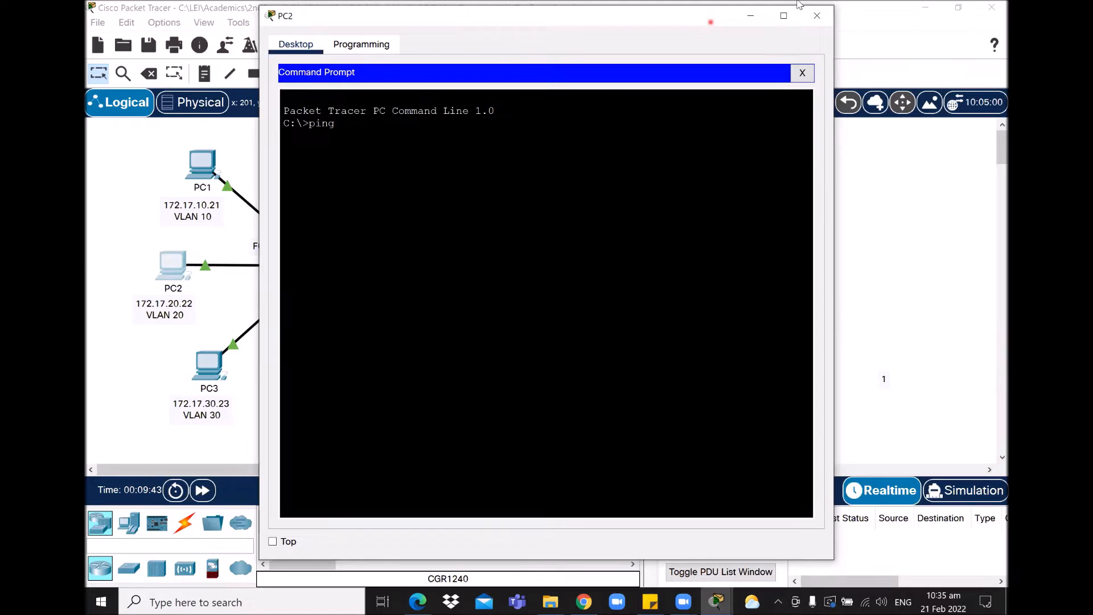
drag(710, 22, 716, 336)
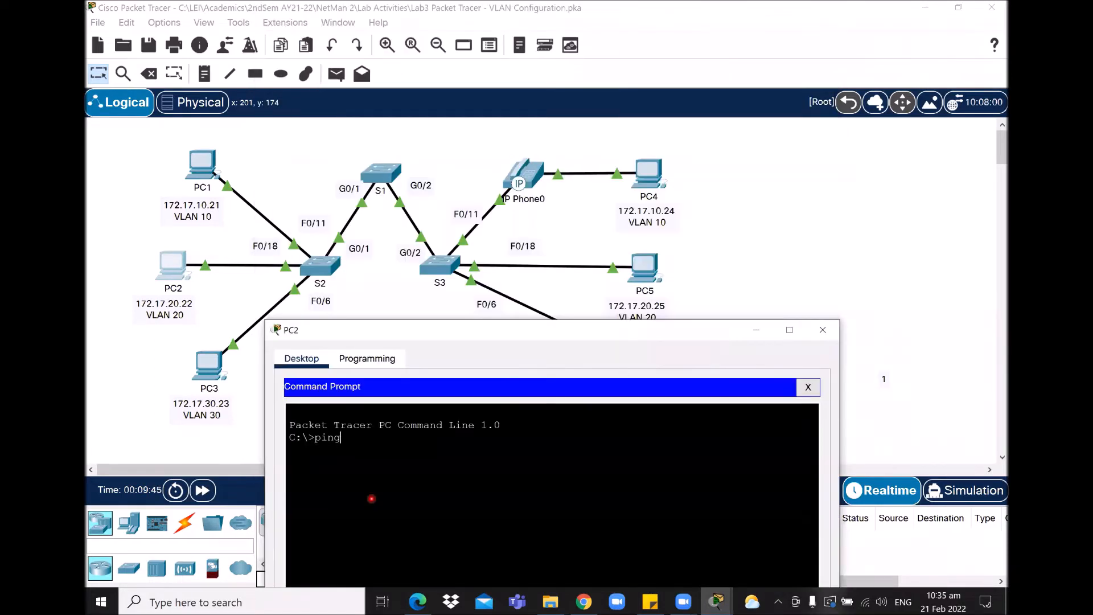
text(172.17.20.25)
key(Return)
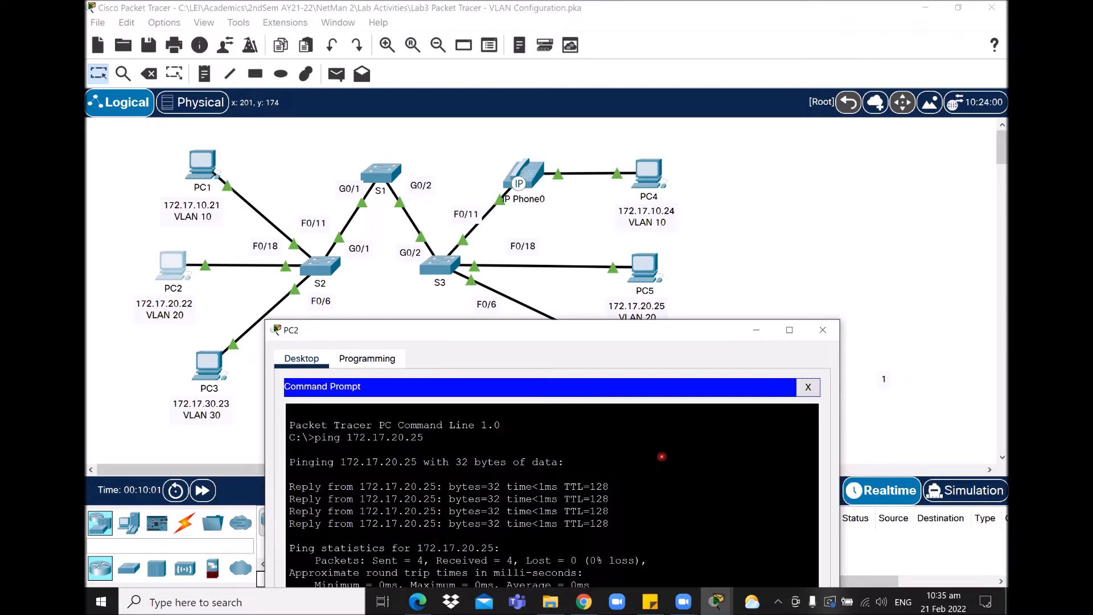
click(209, 376)
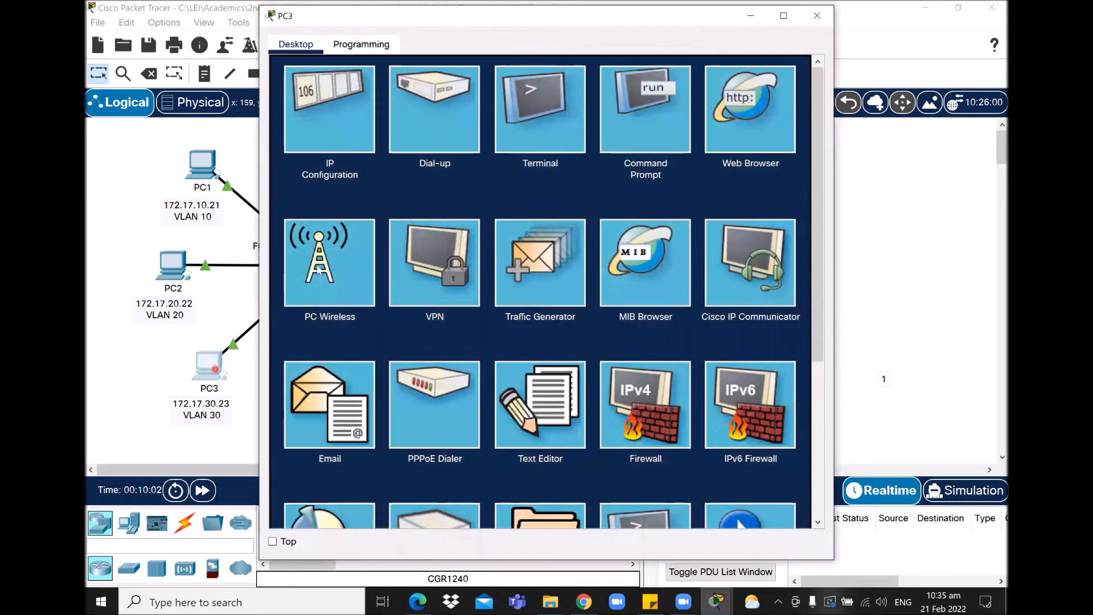
Step: Ping 172.17.30.26 from PC3's command prompt, receiving all four replies
click(647, 149)
text(ping)
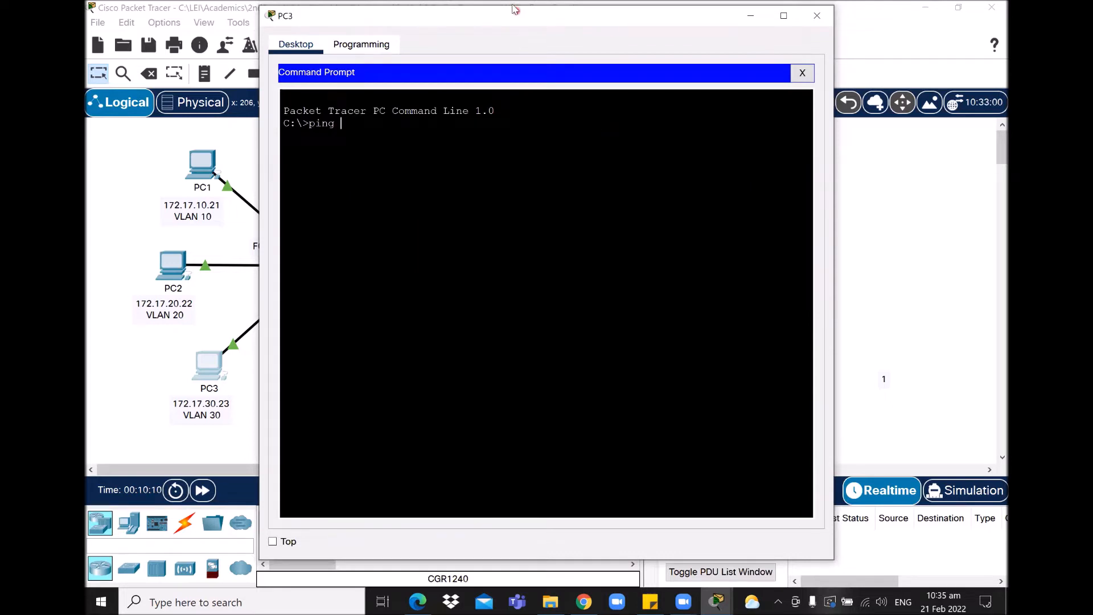
drag(514, 7, 518, 38)
click(523, 196)
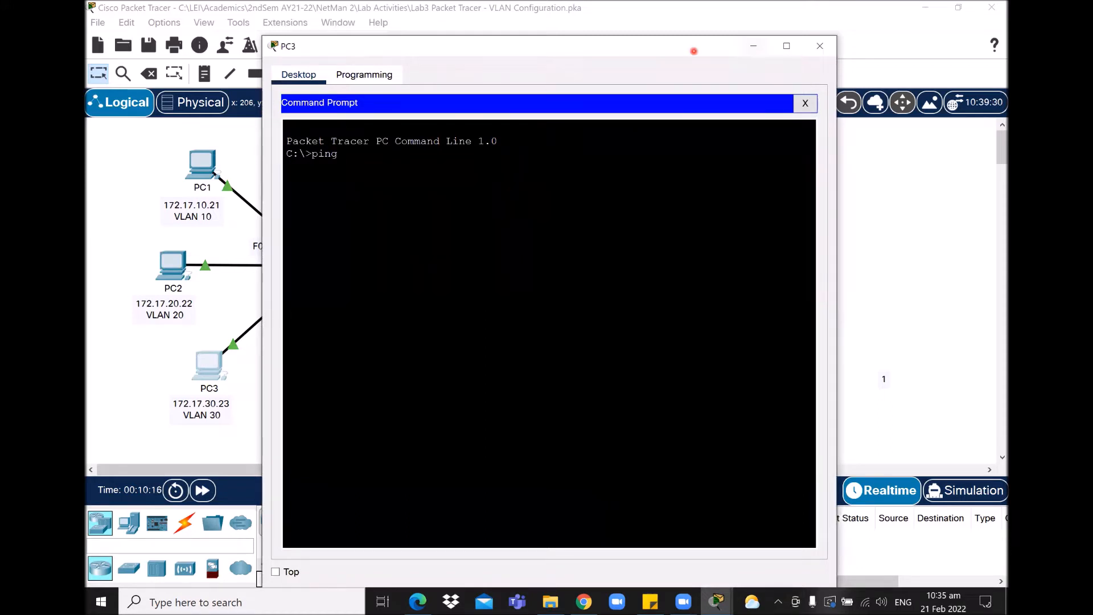
click(563, 8)
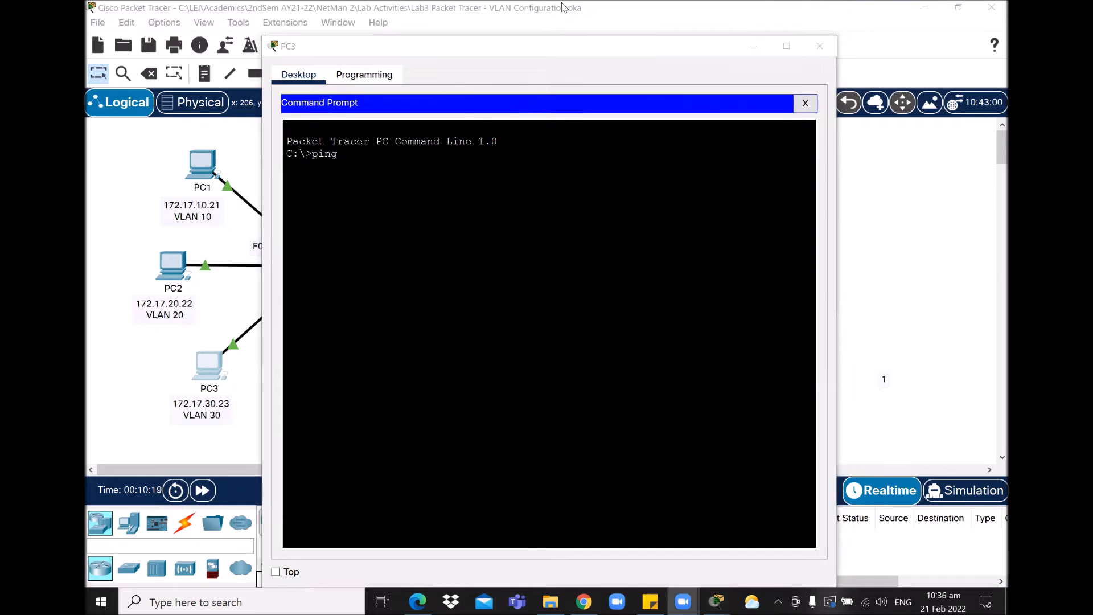
click(563, 7)
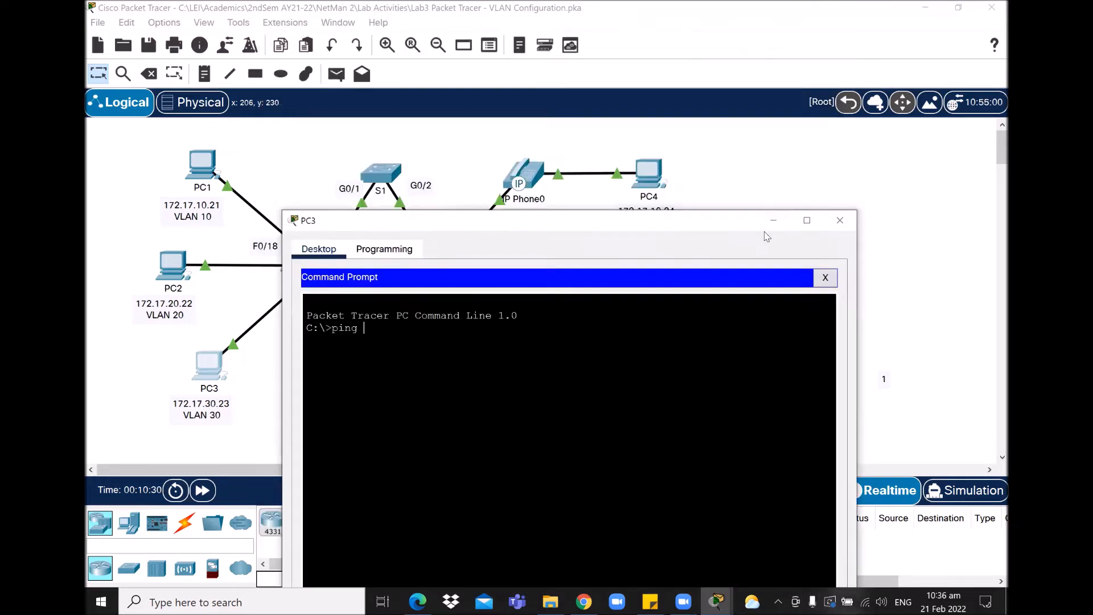
text(172.17.30.26)
drag(568, 223, 578, 207)
key(Return)
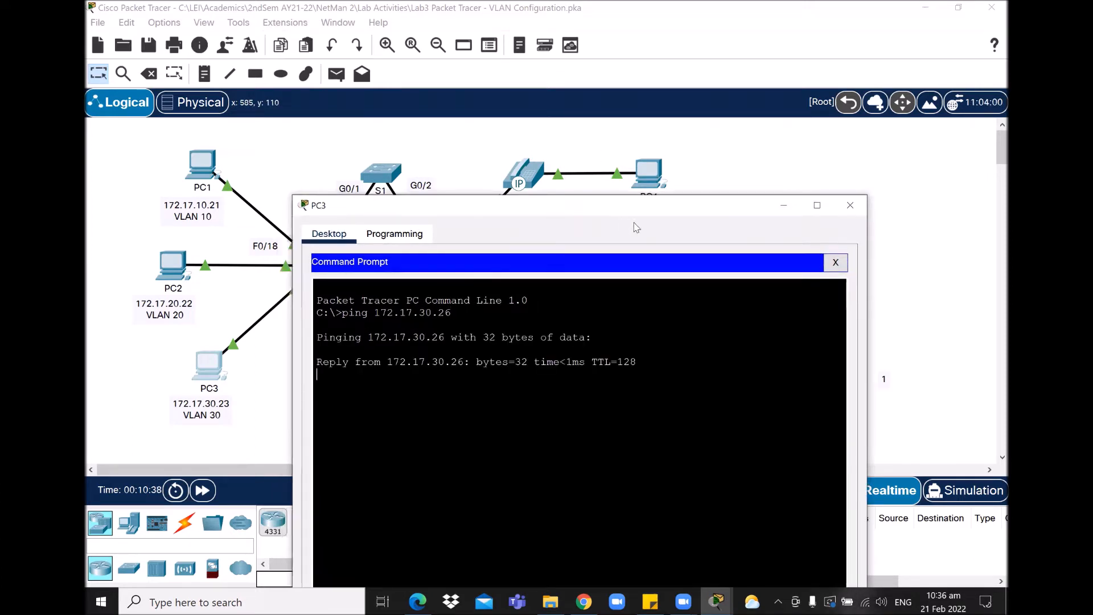
Step: Move the PC3 window up and bring the activity instructions forward
drag(655, 203, 667, 169)
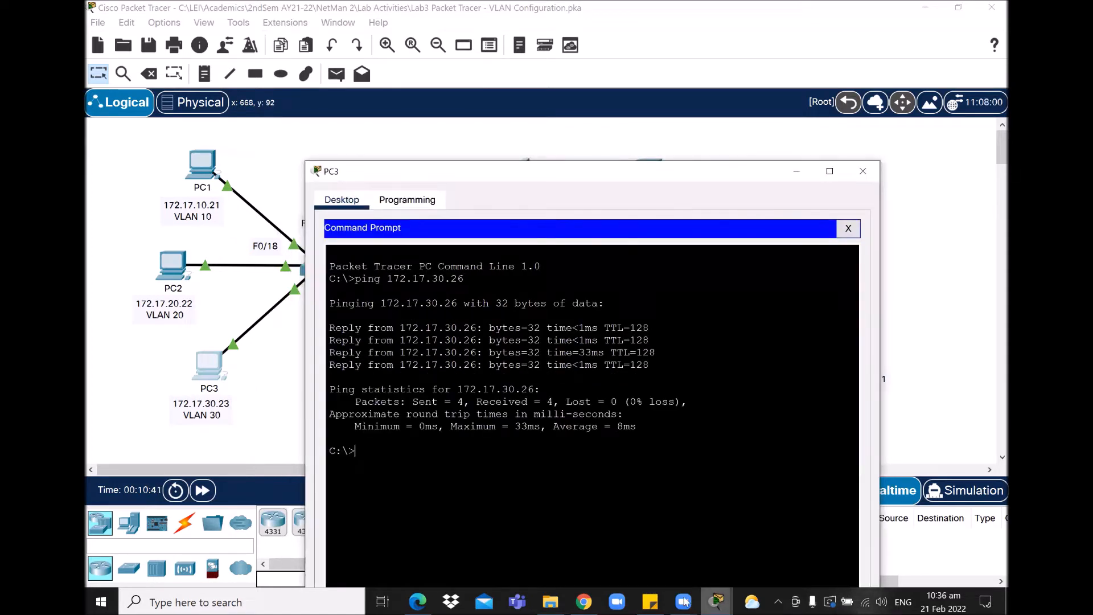
mouse_move(651, 599)
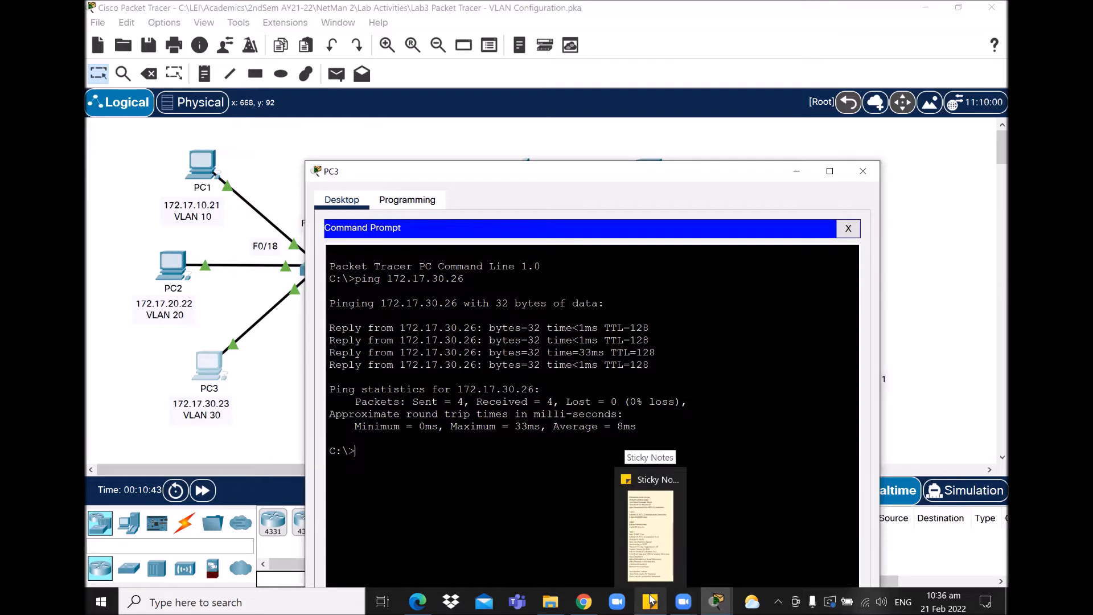
mouse_move(684, 602)
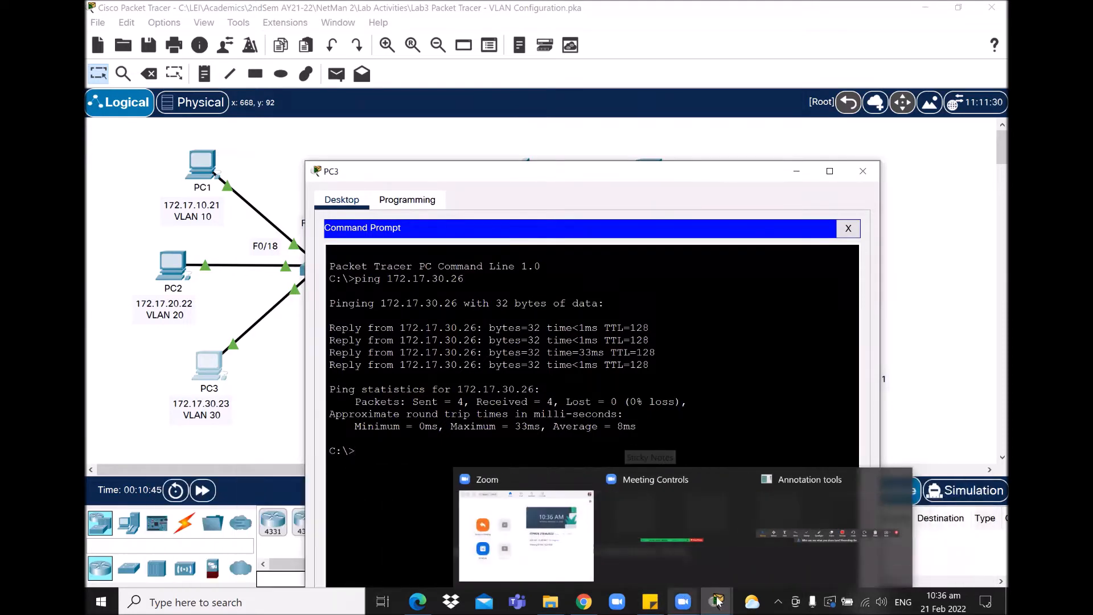
click(129, 551)
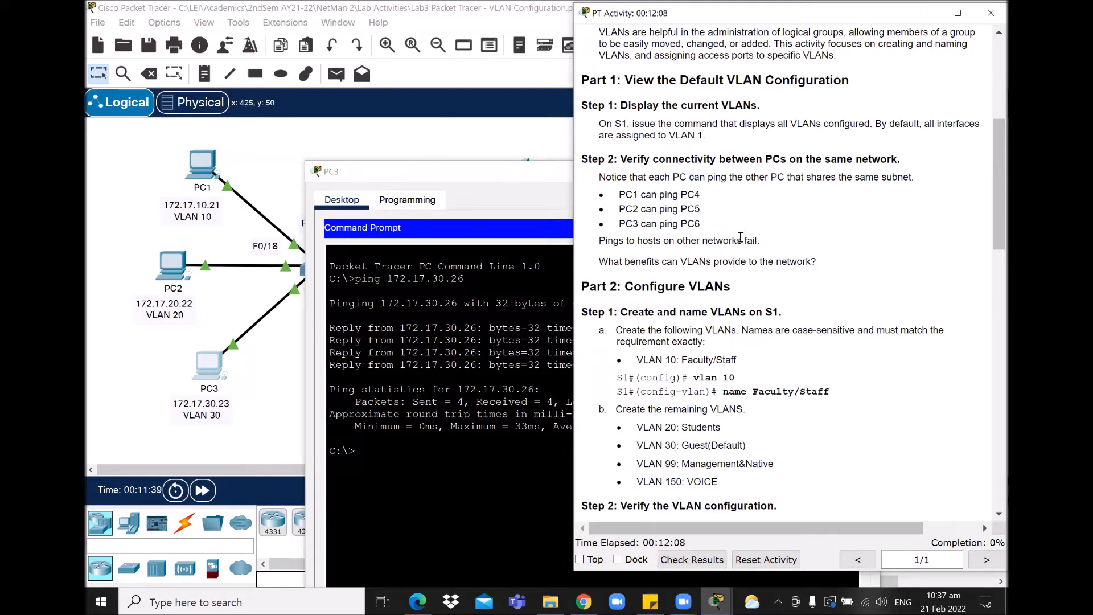
Step: Minimize PC3's window and scroll the instructions down to Part 2's VLAN list
drag(490, 174, 413, 172)
click(719, 168)
scroll(991, 194, down, 4)
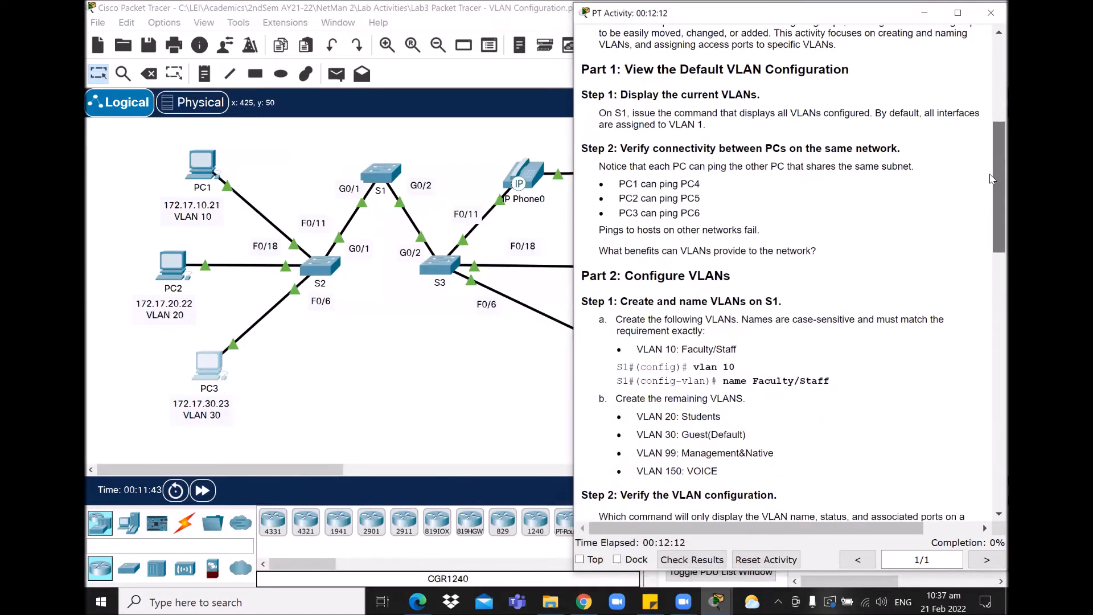
scroll(990, 193, down, 2)
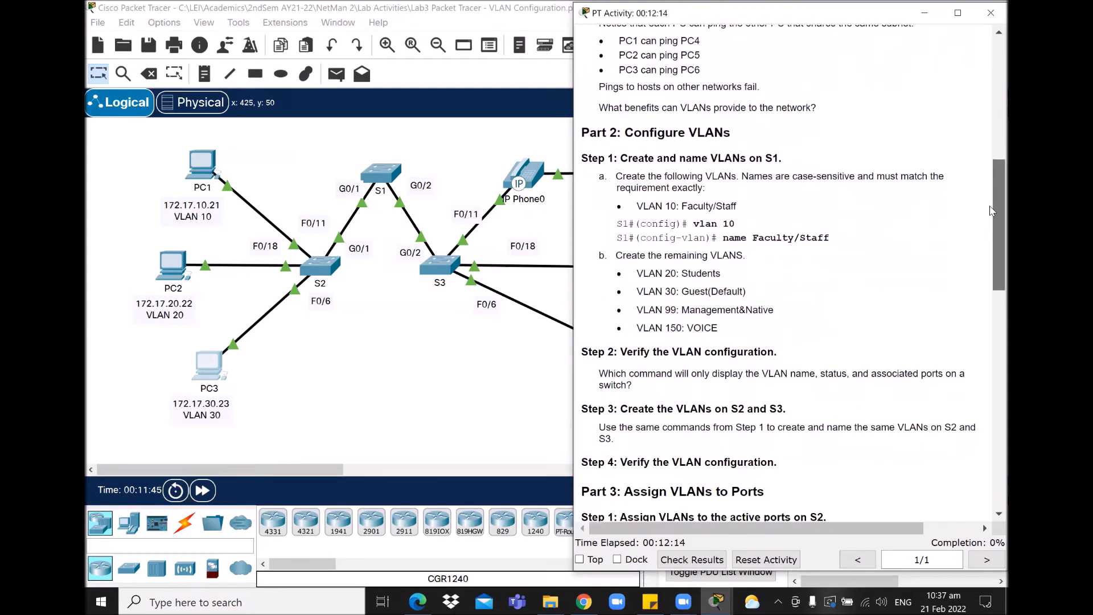
drag(991, 213, 990, 210)
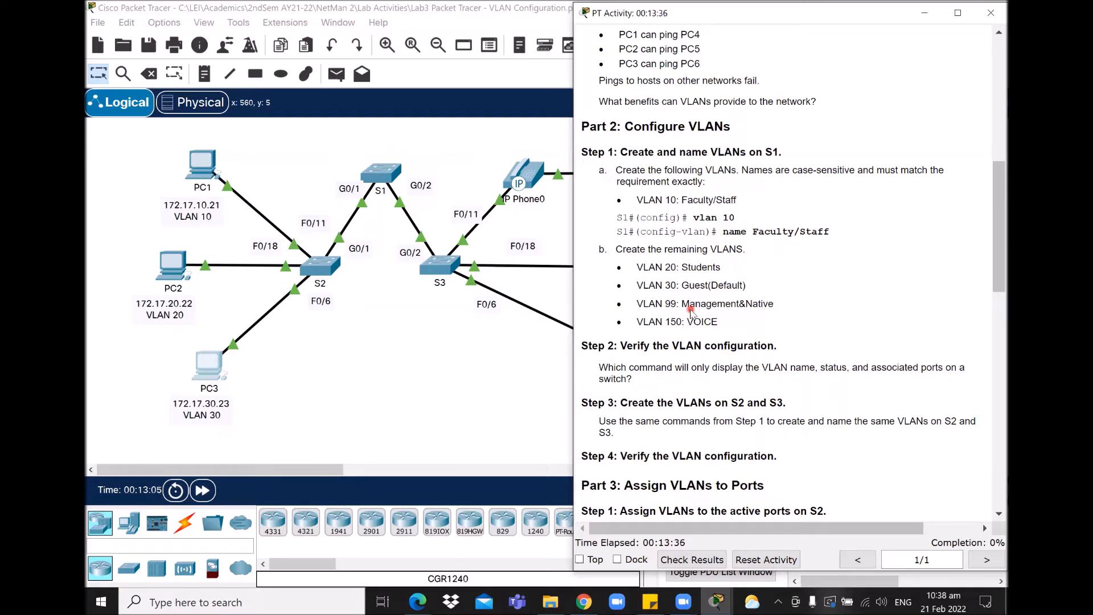
Step: Open switch S1's CLI beside the instructions and get a fresh prompt
click(381, 174)
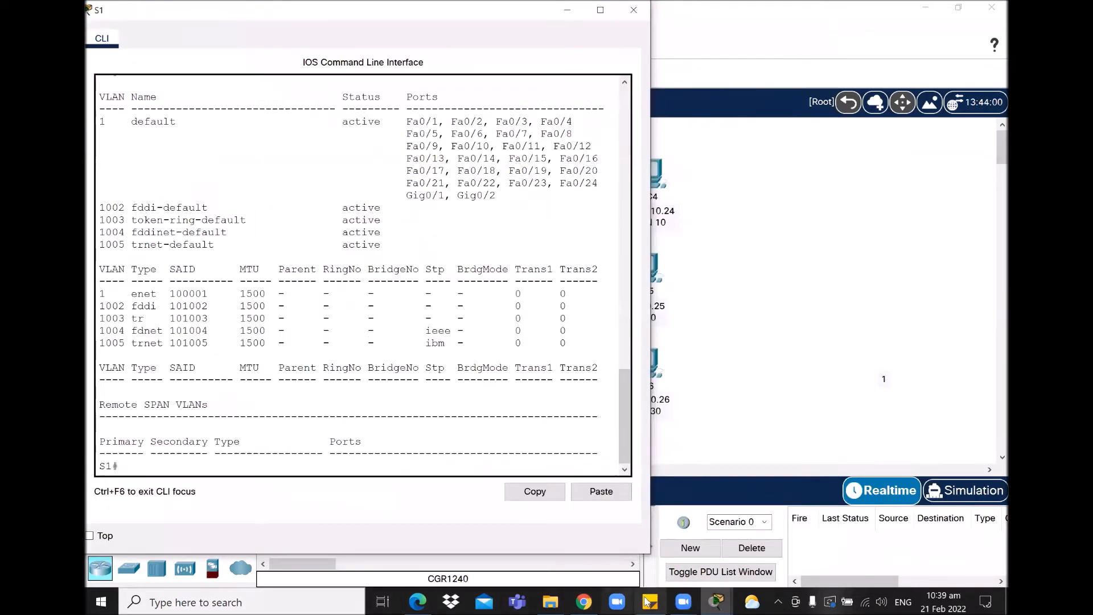
click(720, 601)
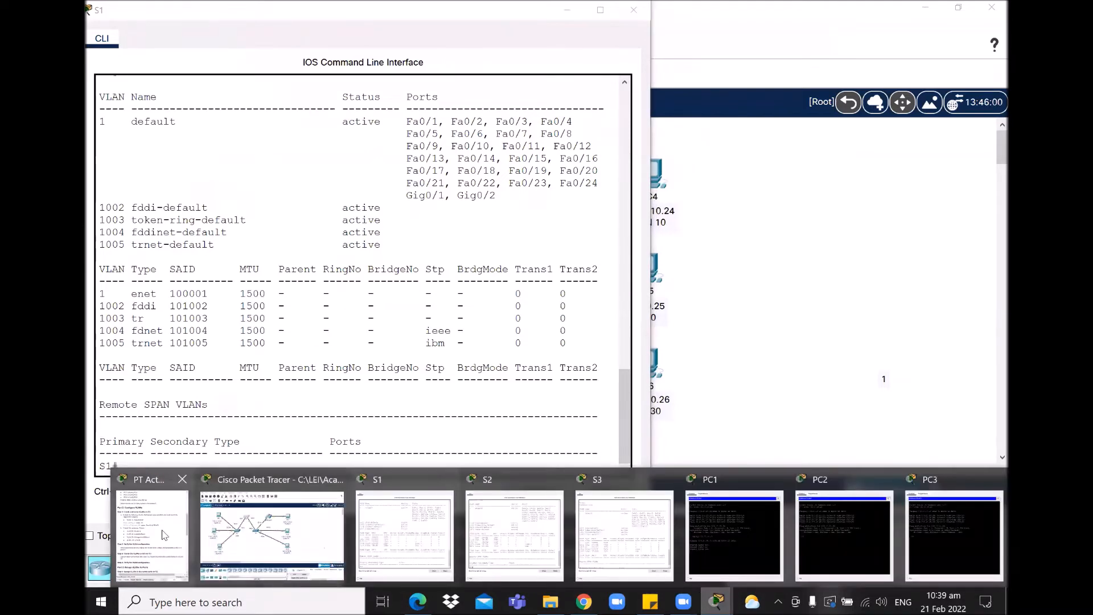
click(169, 536)
click(379, 189)
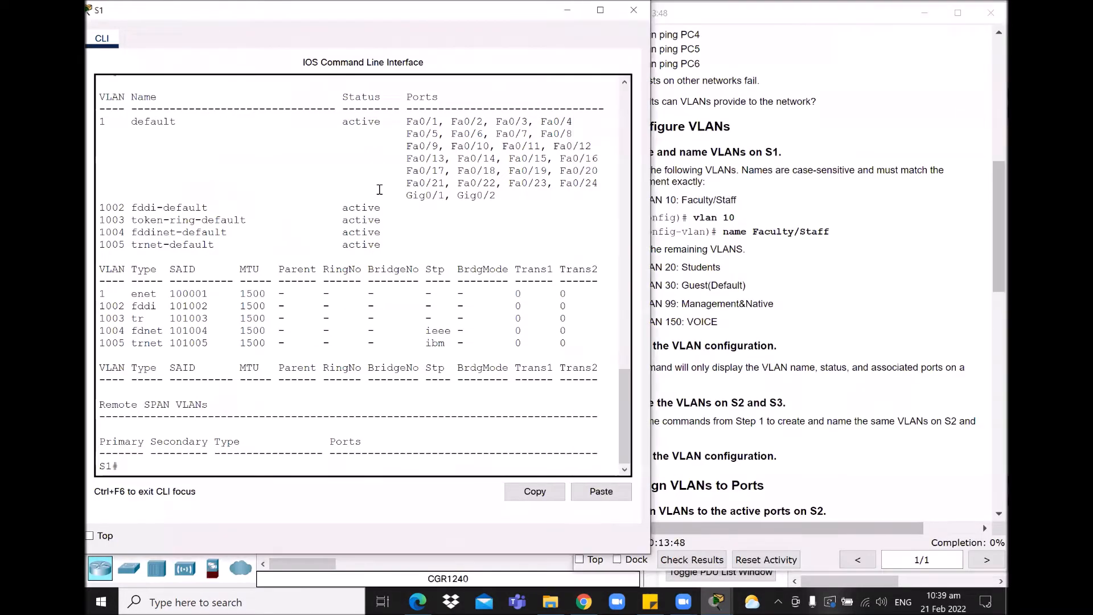
drag(167, 12, 167, 16)
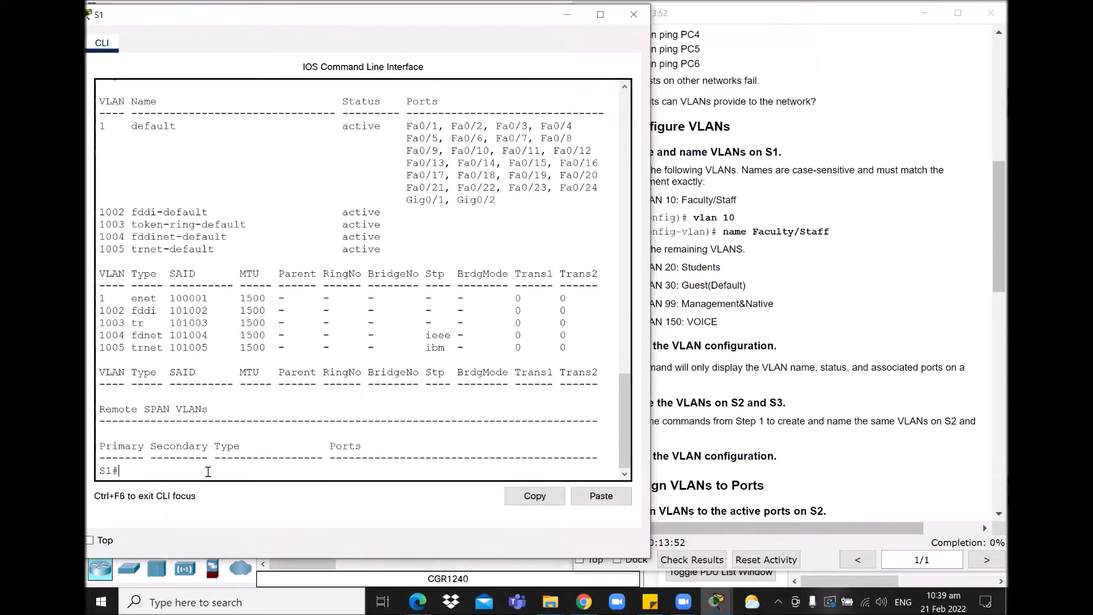
key(Return)
key(Return)
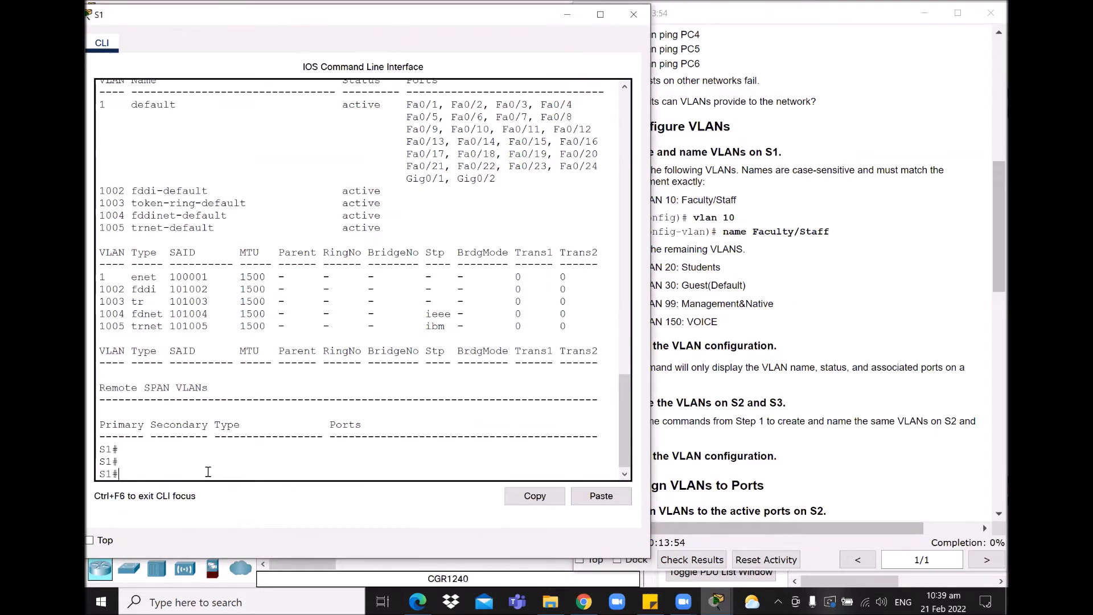
key(Return)
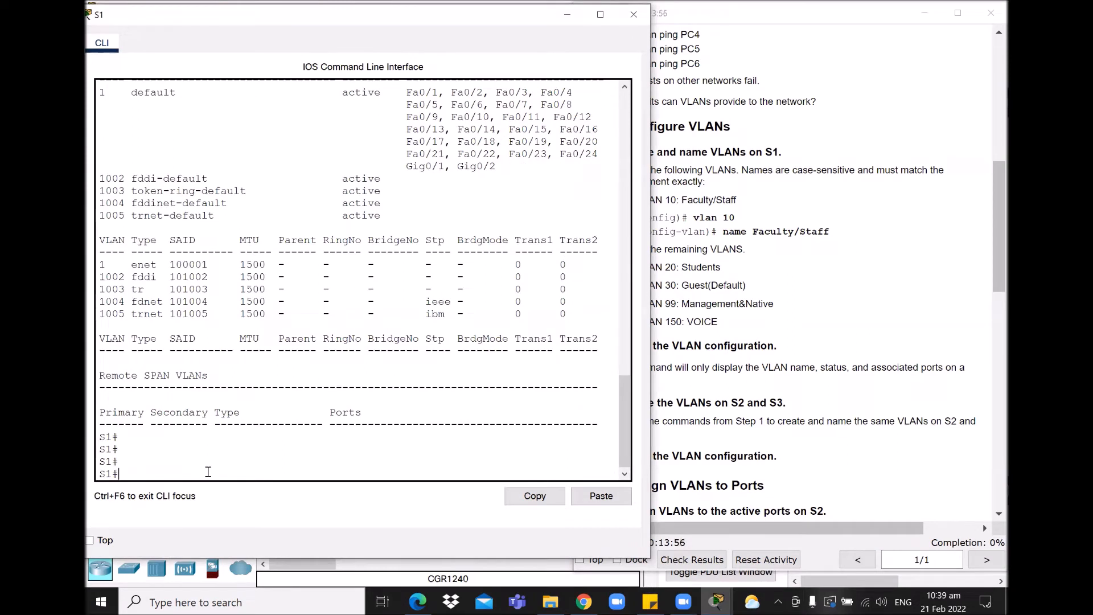
Step: On S1, enter config ter and create VLAN 10 named Faculty/Staff
text(conif)
key(BackSpace)
key(BackSpace)
text(fig ter)
key(Return)
text(vlan)
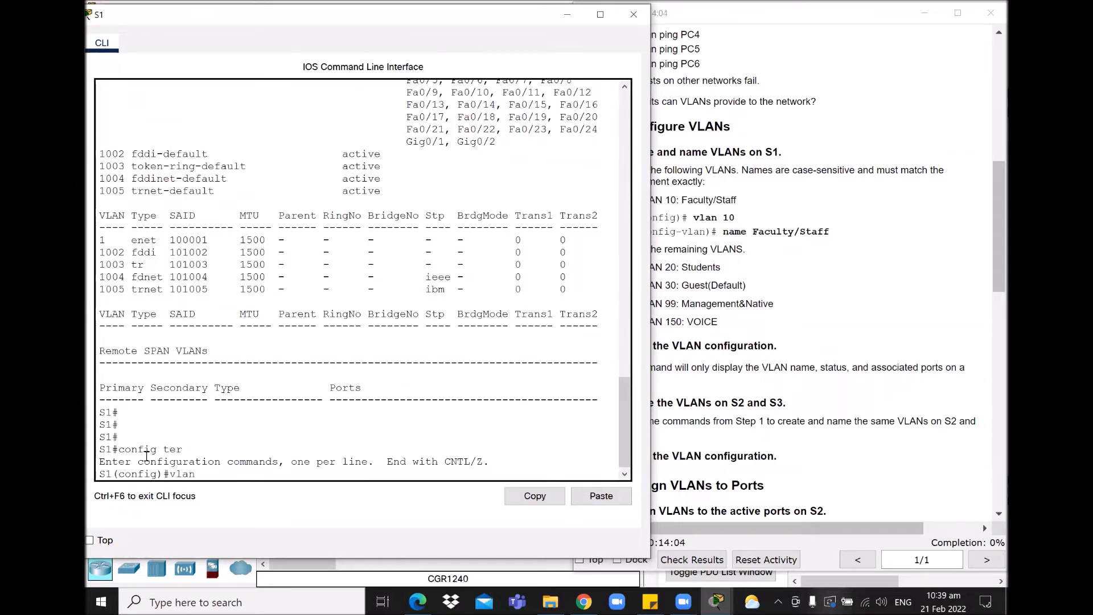
text( 10)
key(Return)
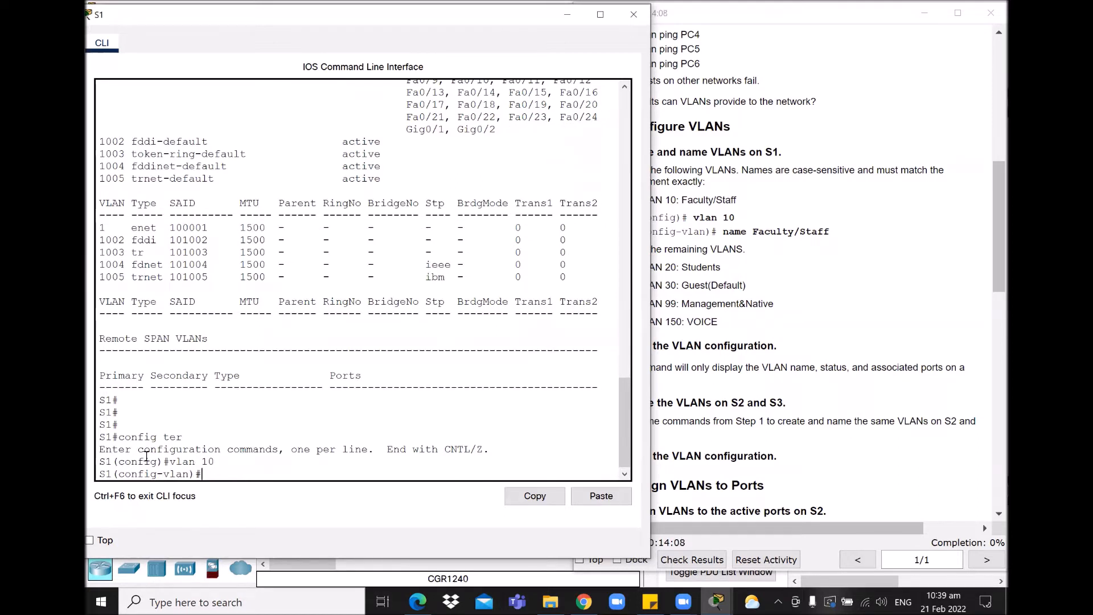
text(name Faculty/Staff)
key(Return)
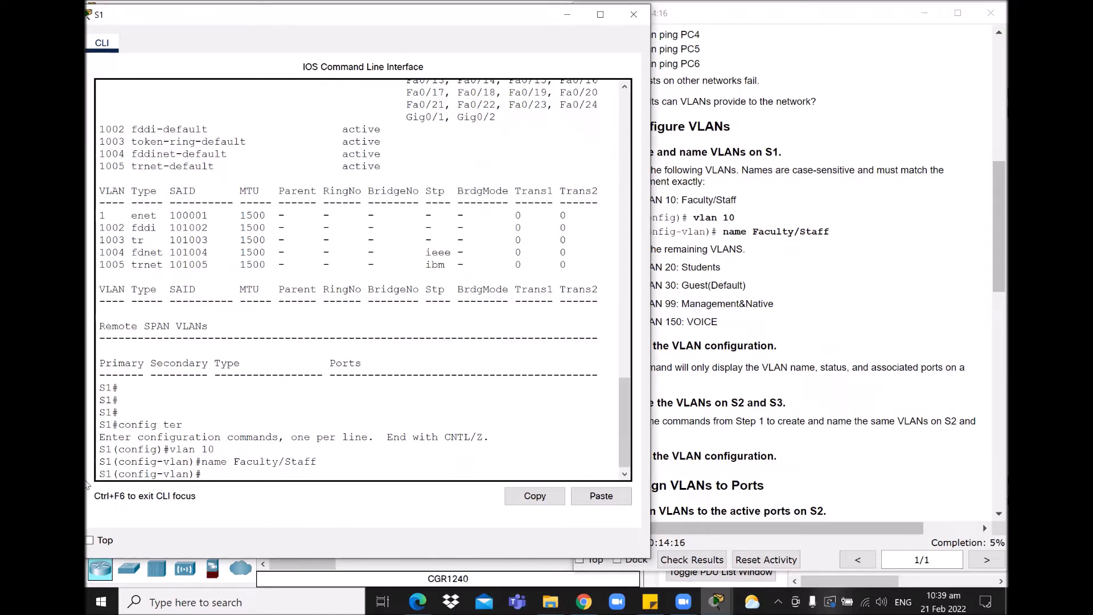
text(exit)
key(Return)
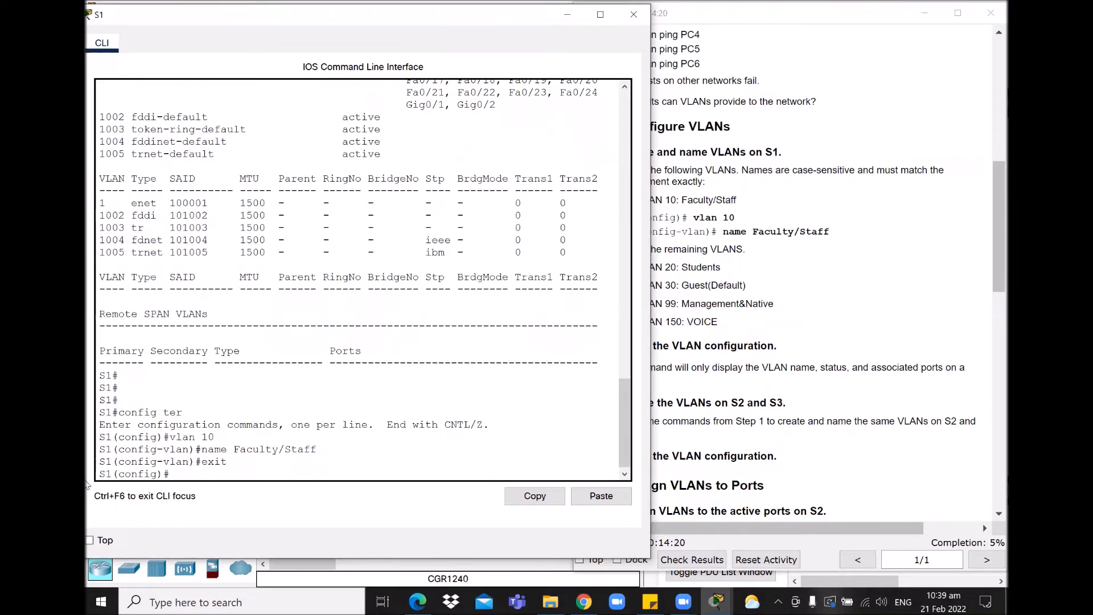
Step: Return to privileged mode and run show vlan on S1
text(show vlan)
key(Return)
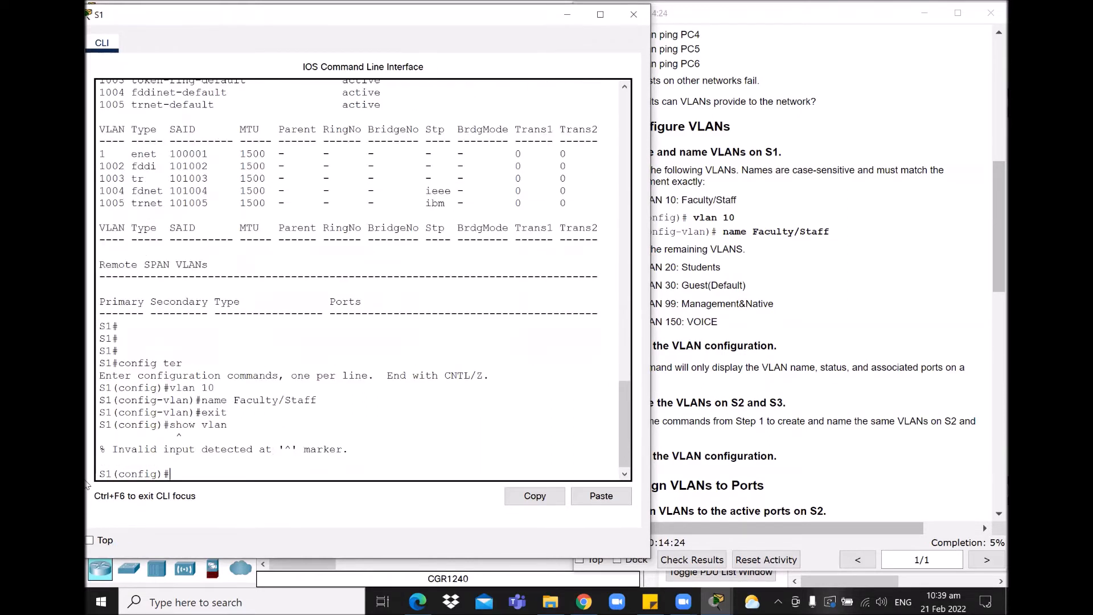
text(exit)
key(Return)
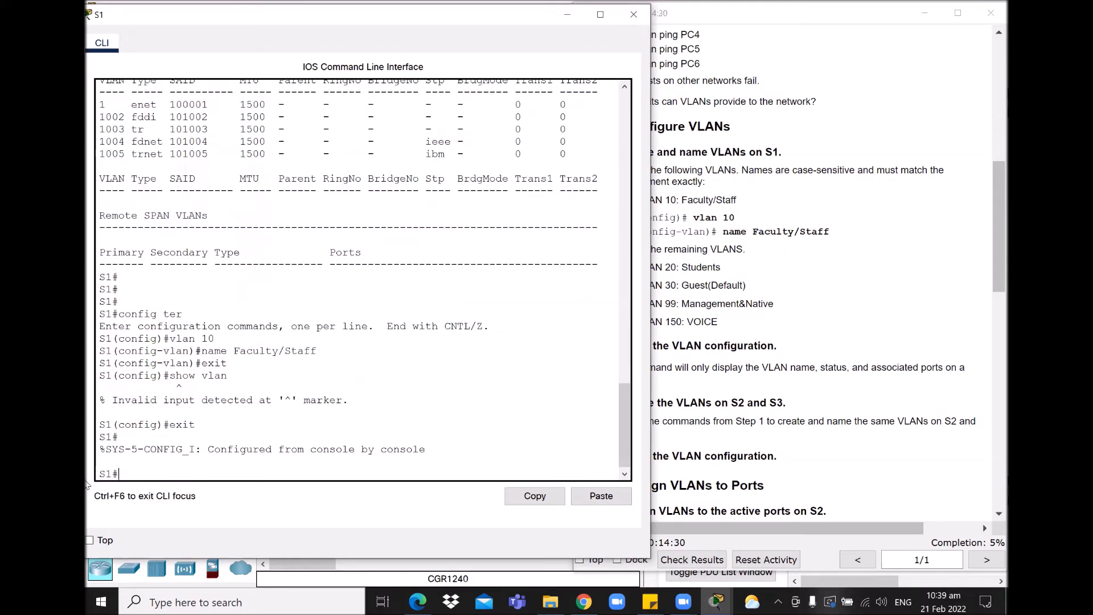
text(show vlan)
key(Return)
Step: Page through the VLAN output and check the VLAN 10 Faculty/Staff row
key(space)
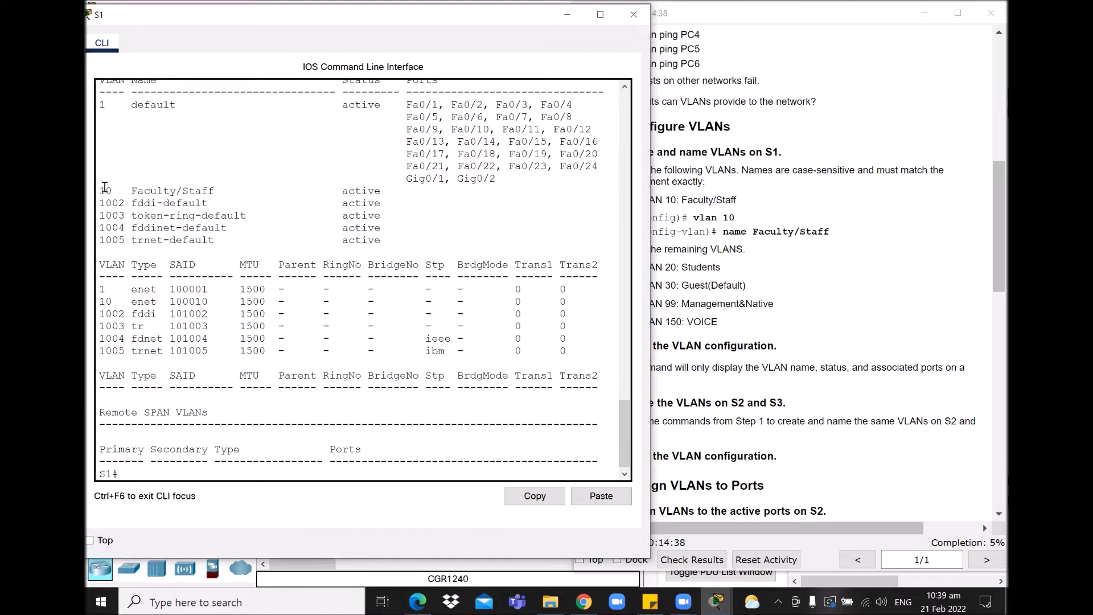
drag(103, 190, 393, 193)
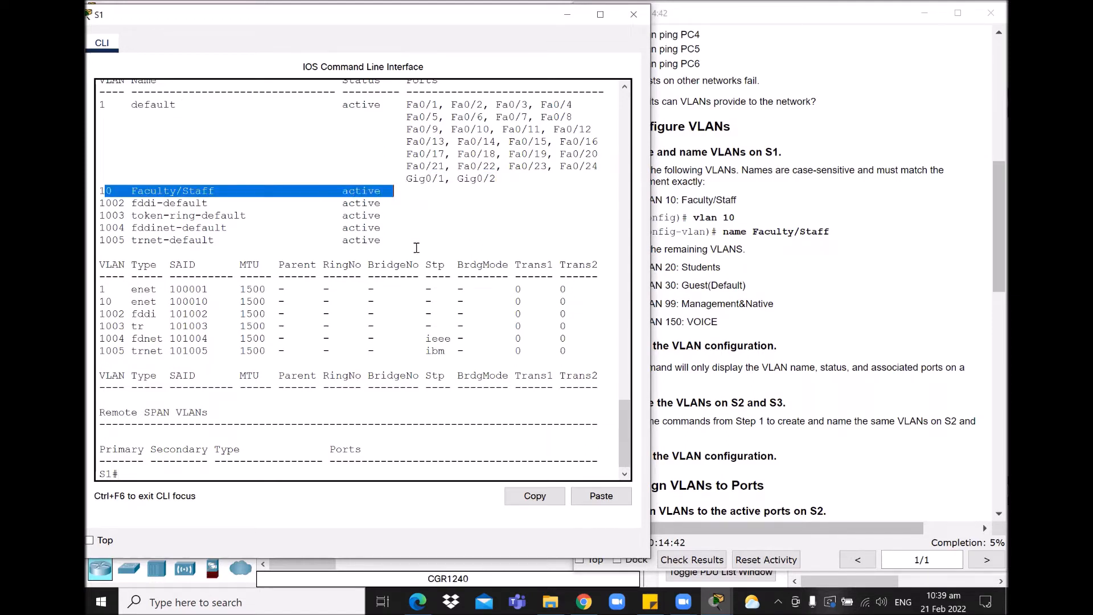
click(185, 468)
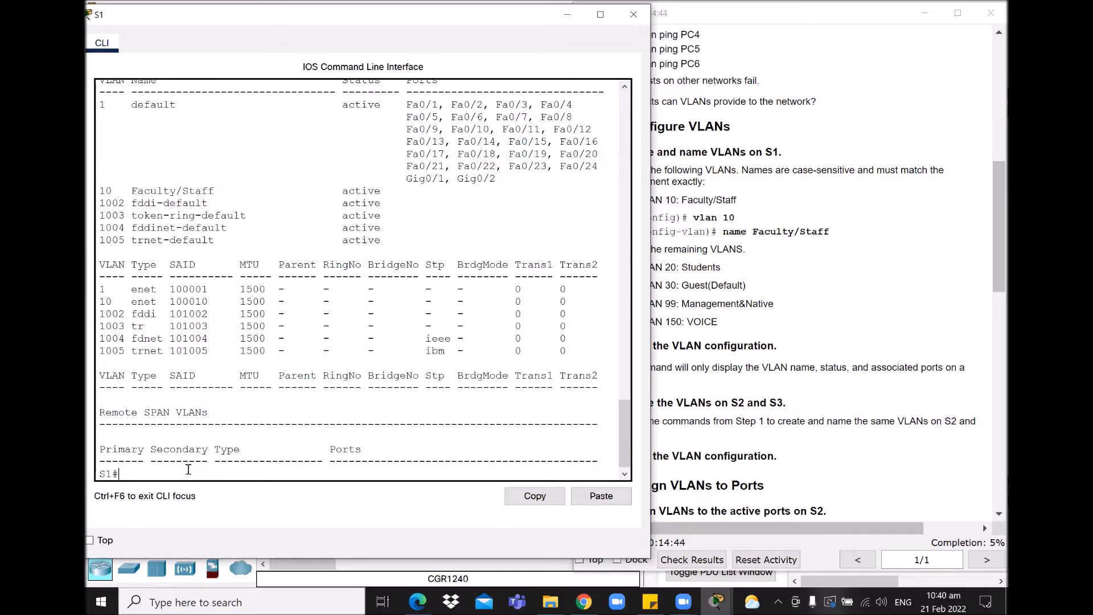
key(Return)
key(Return)
Step: Enter config terminal on S1 and create VLAN 20 named Students
text(config)
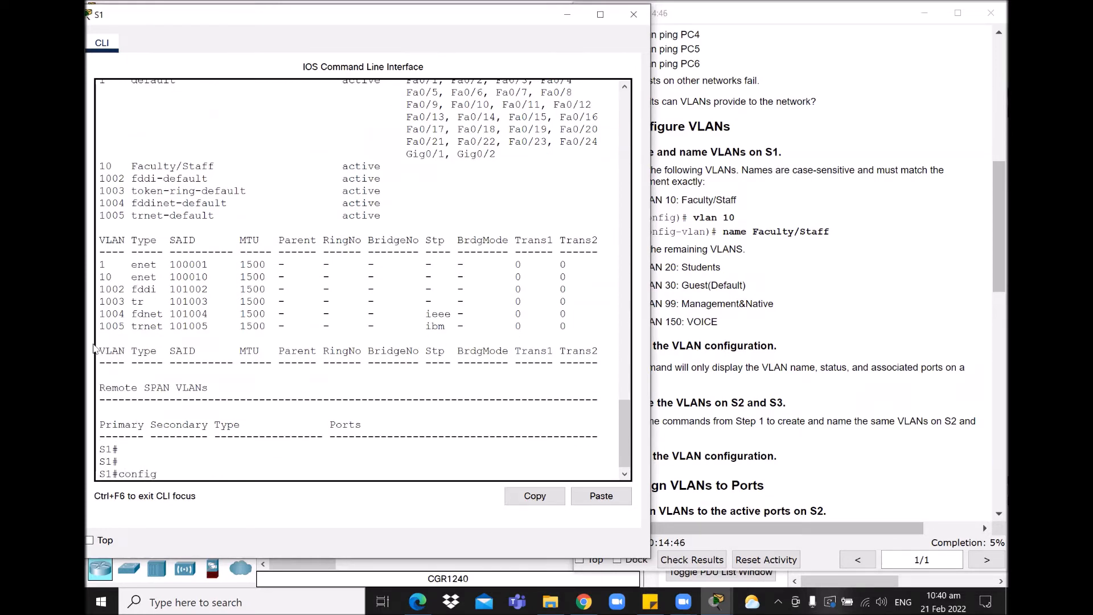
key(Return)
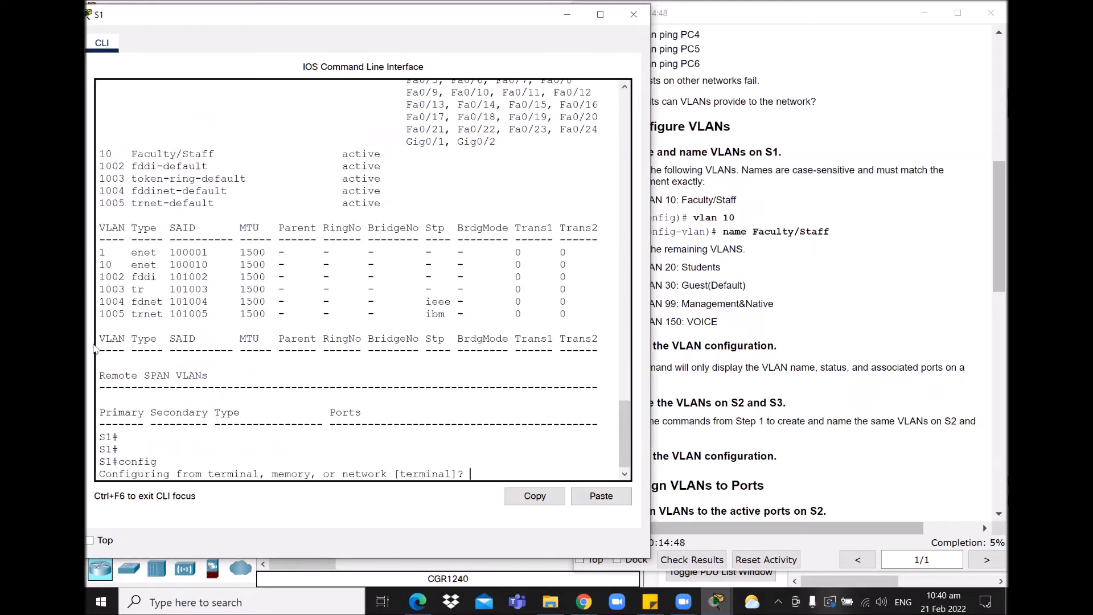
text(ter)
key(Return)
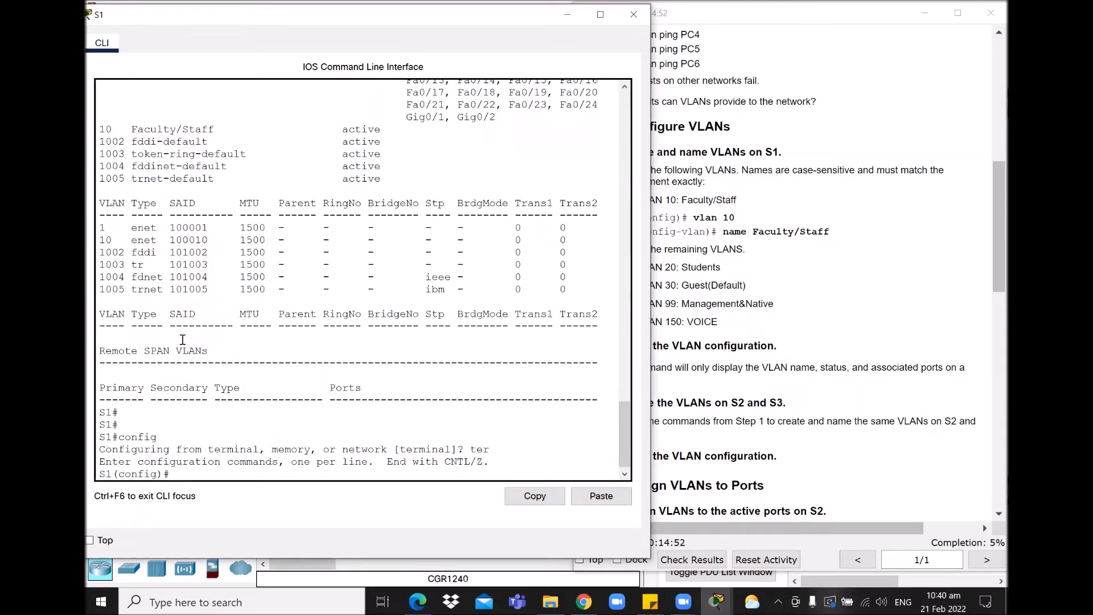
text(vlan 20)
key(Return)
text(name Students)
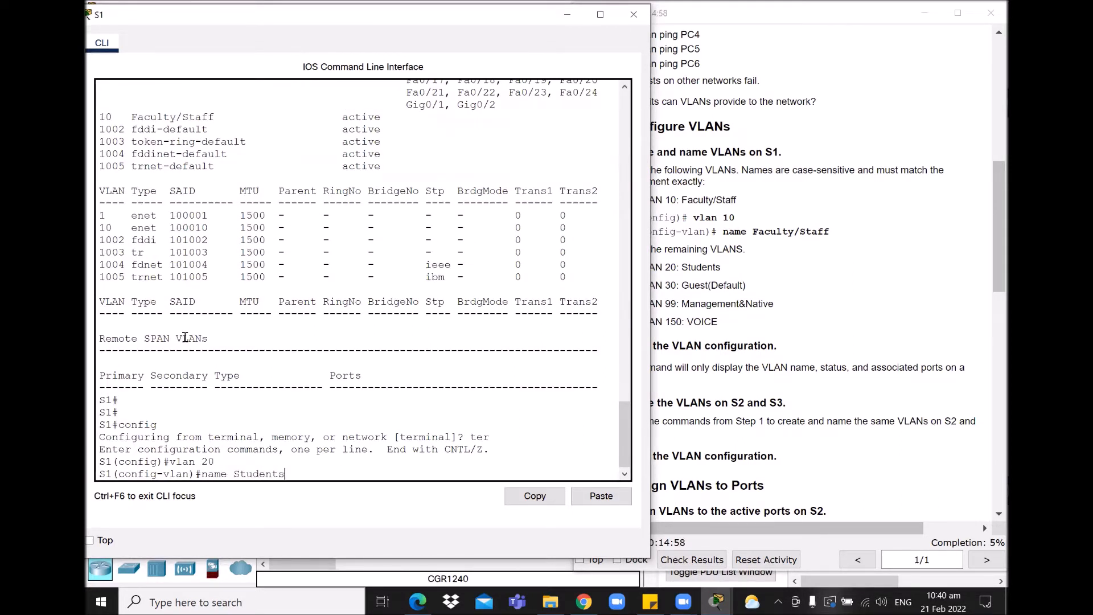
key(Return)
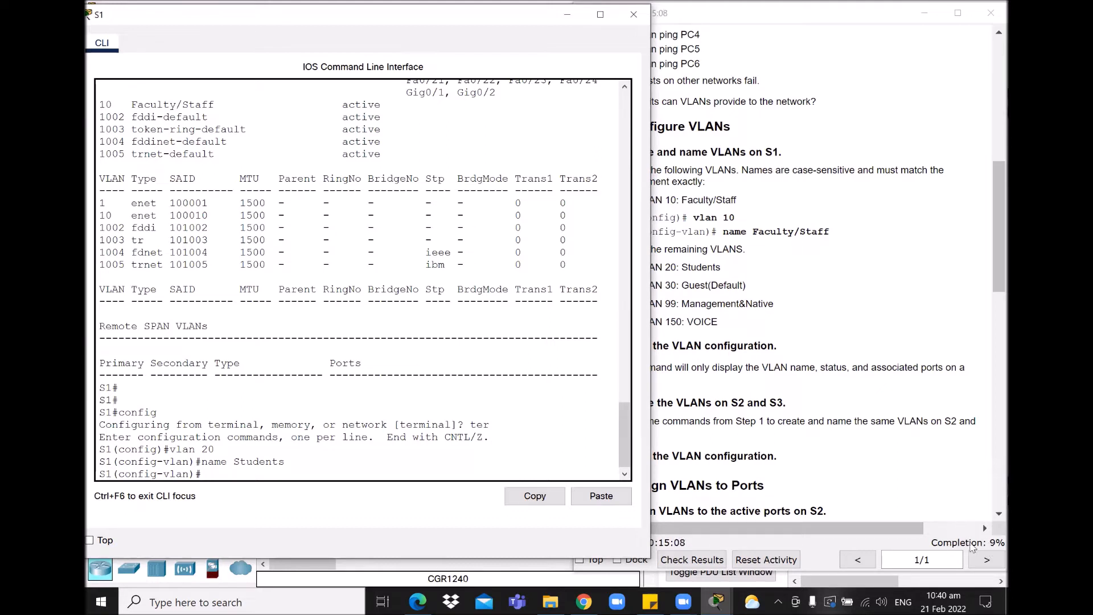
click(701, 269)
Step: Create VLAN 30 named Guest(Default) on S1
drag(682, 267, 723, 271)
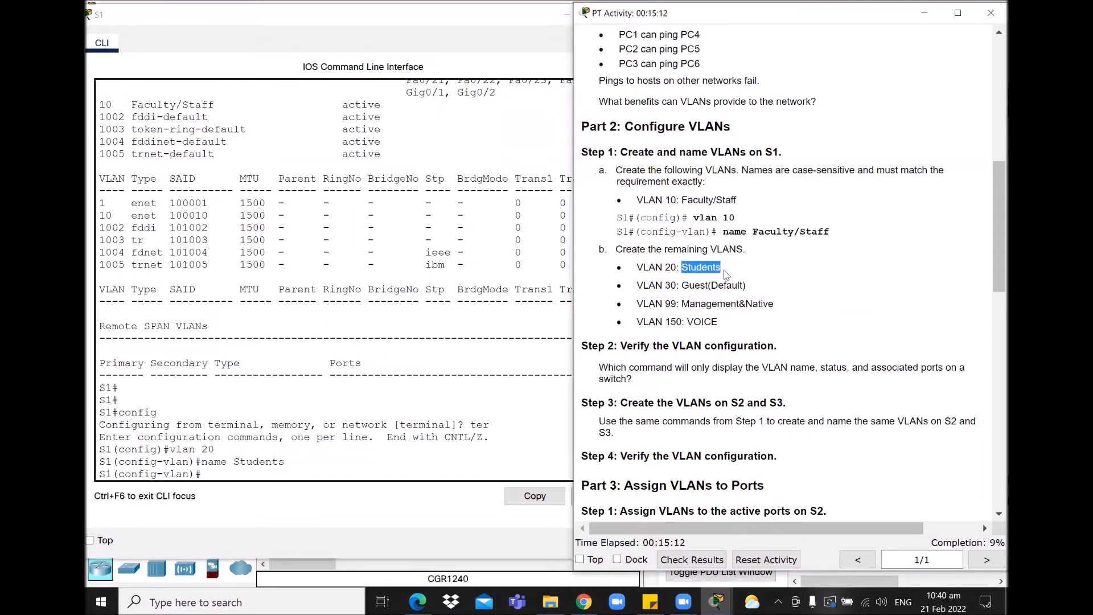
click(214, 473)
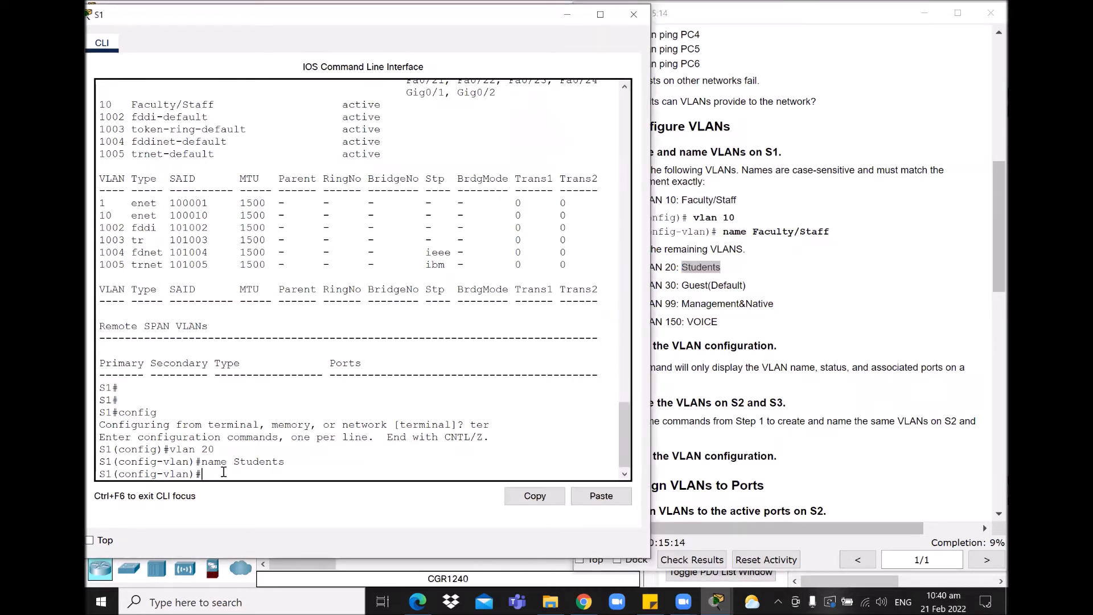
text(vlan 30)
key(Return)
text(name)
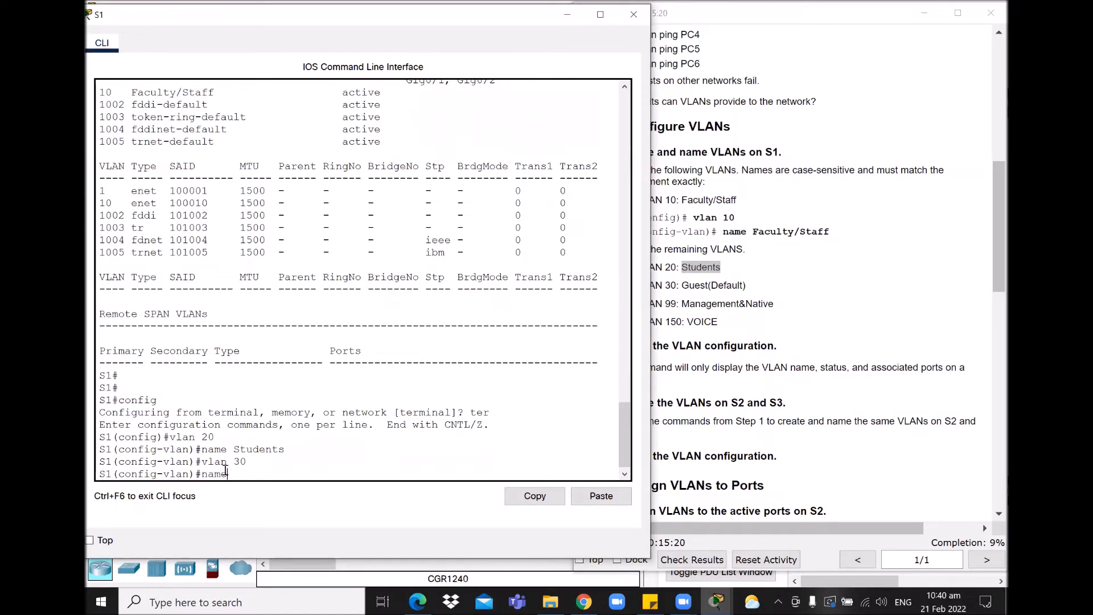
text( Guest(Default)
key(Return)
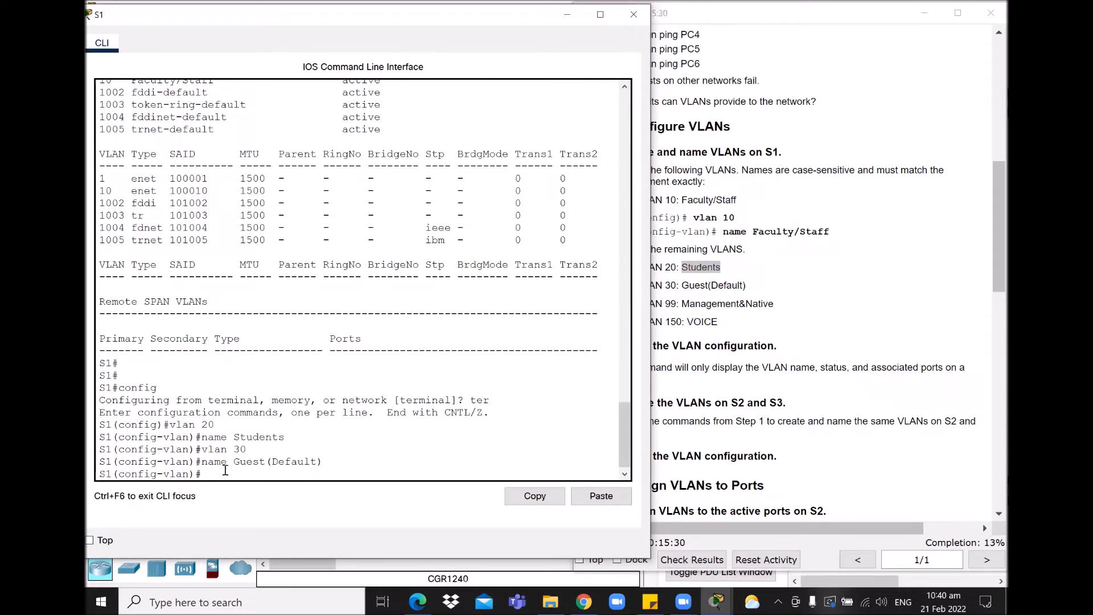
Step: Create VLAN 99 Management&Native and VLAN 150 VOICE on S1
text(vlan 99)
key(Return)
text(nam)
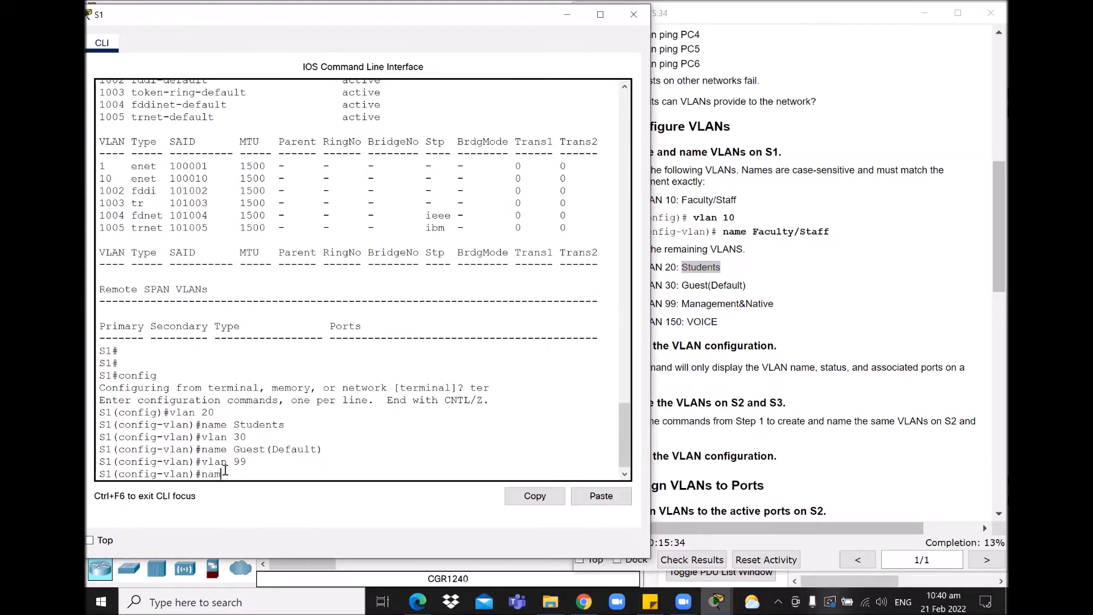
text(e Management&Native)
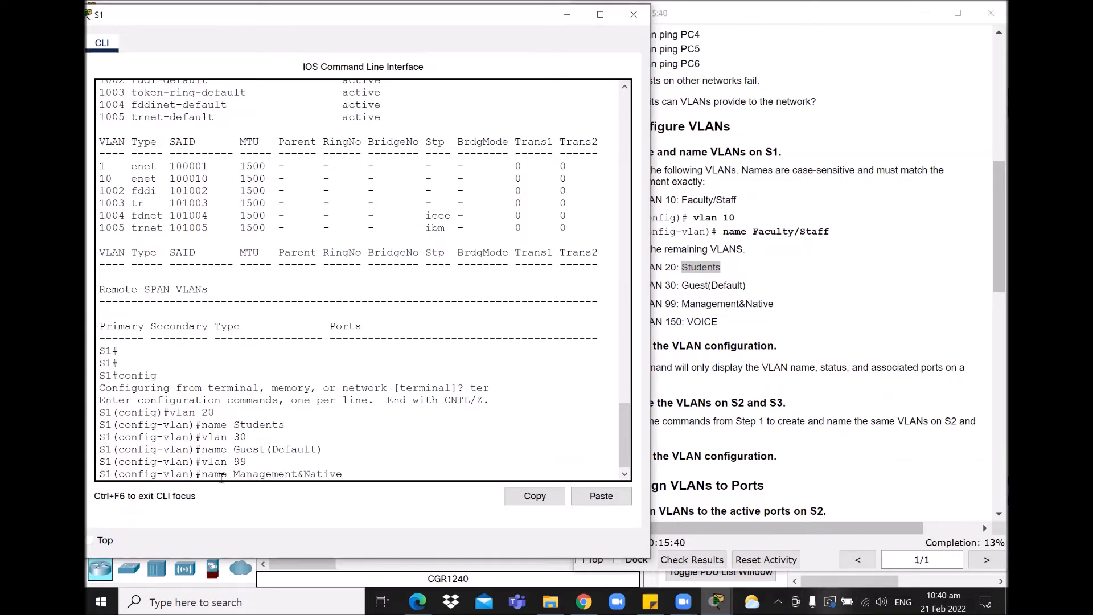
key(Return)
text(vlan )
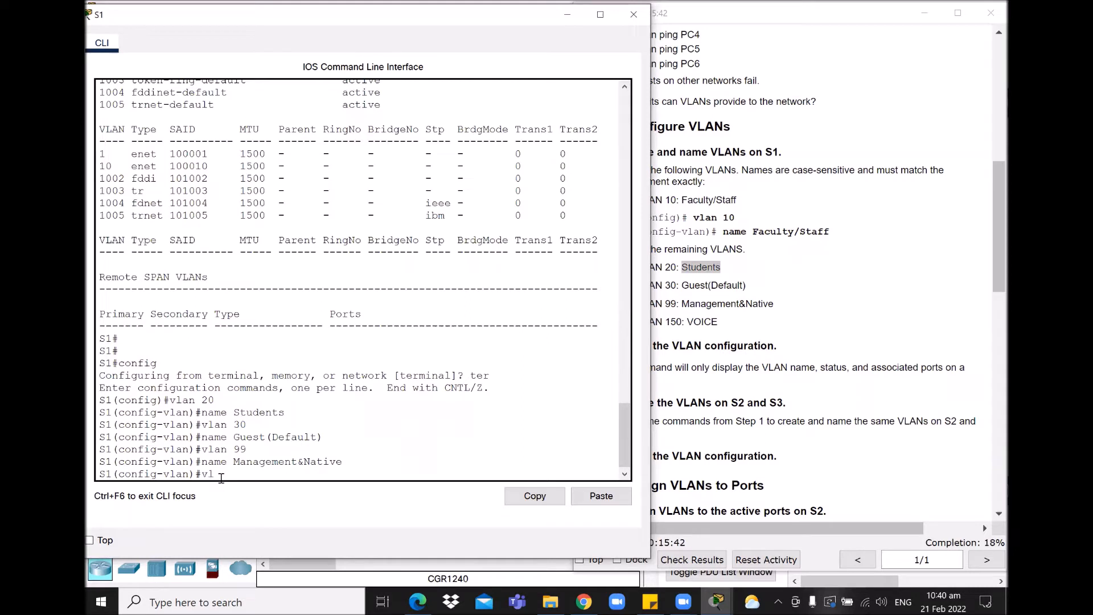
text(150)
key(Return)
text(name)
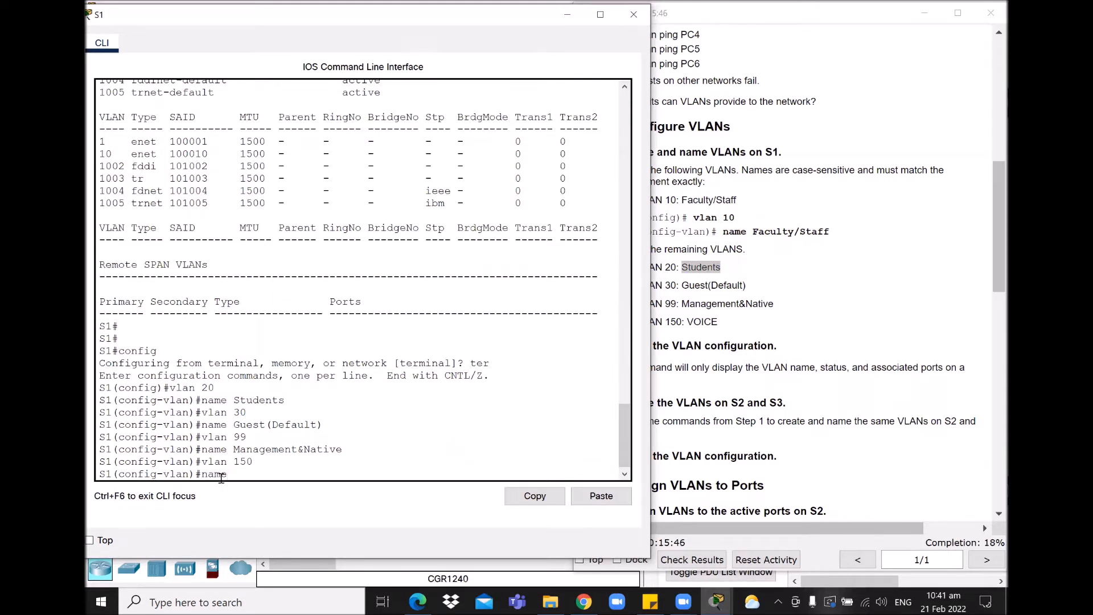
text( VOICE)
key(Return)
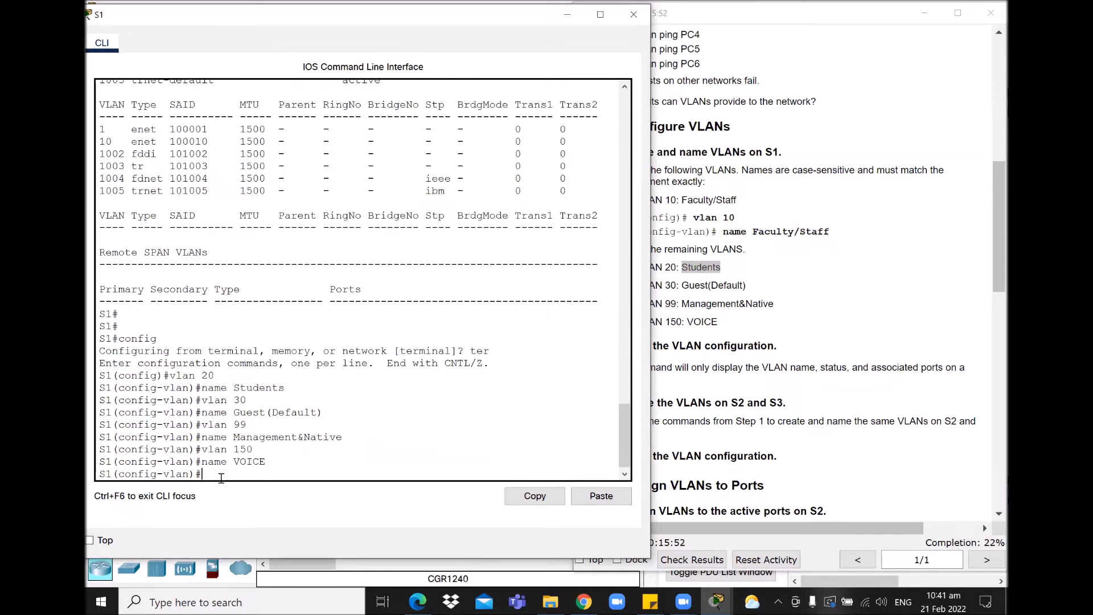
Step: Exit S1's VLAN configuration mode to the global config prompt and type show vlan
click(831, 357)
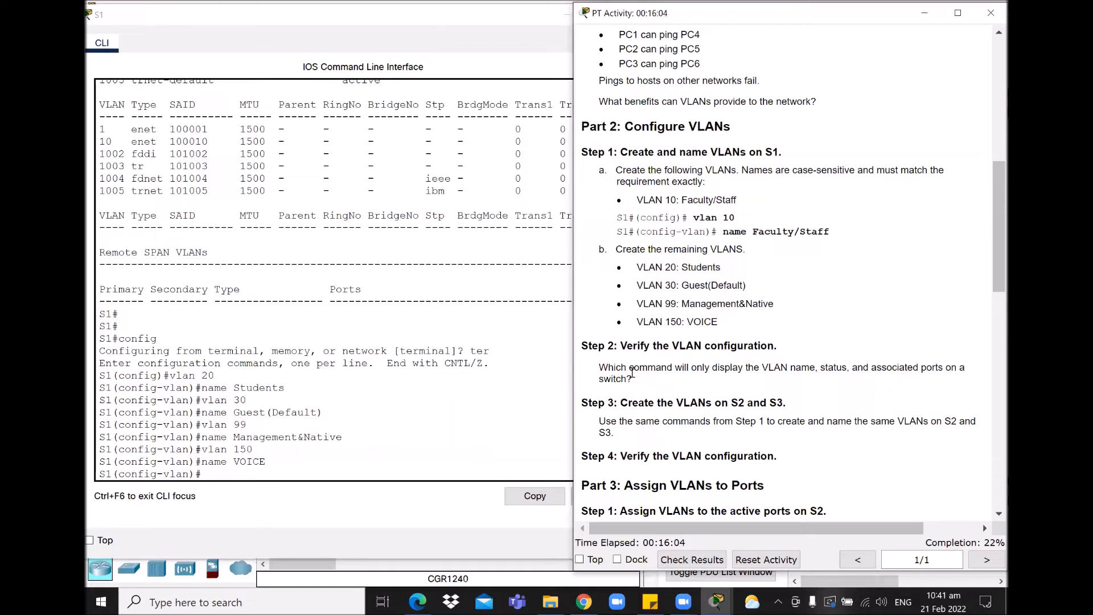
click(273, 473)
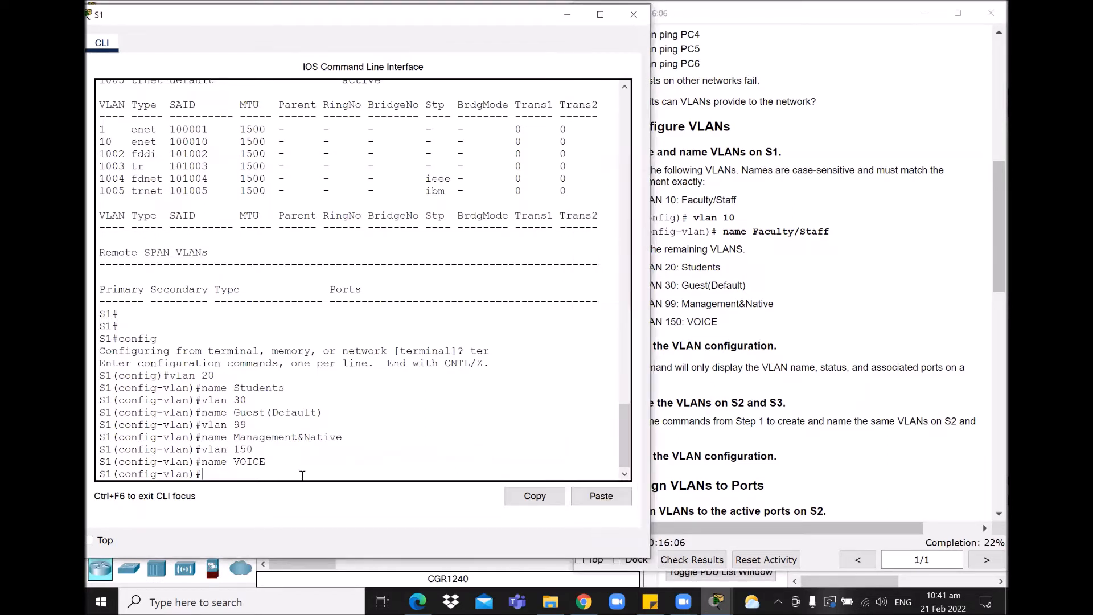
key(Return)
key(Return)
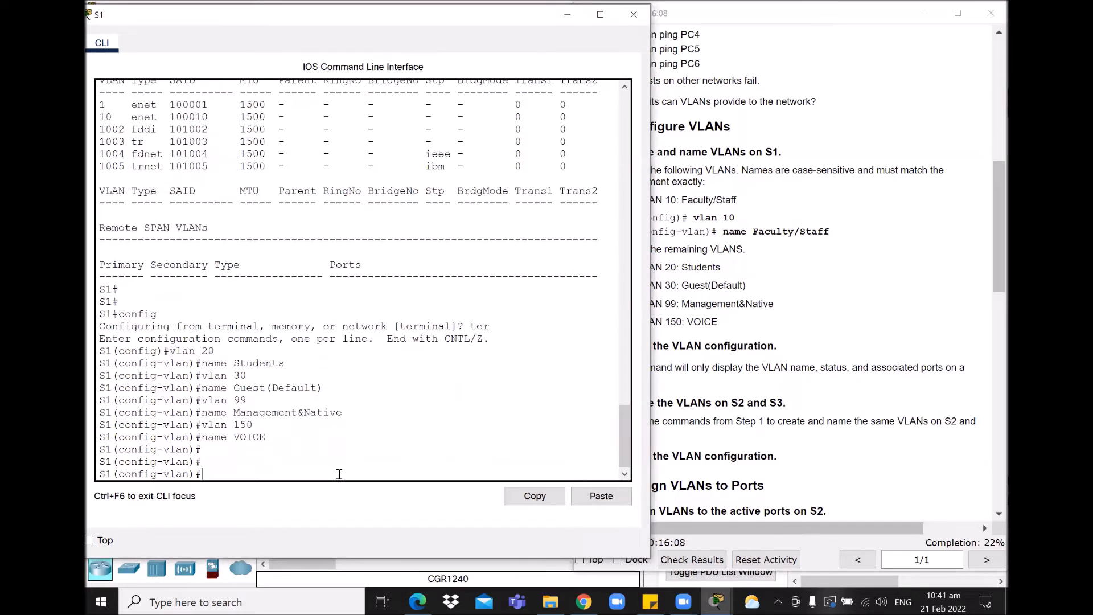
text(exit)
key(Return)
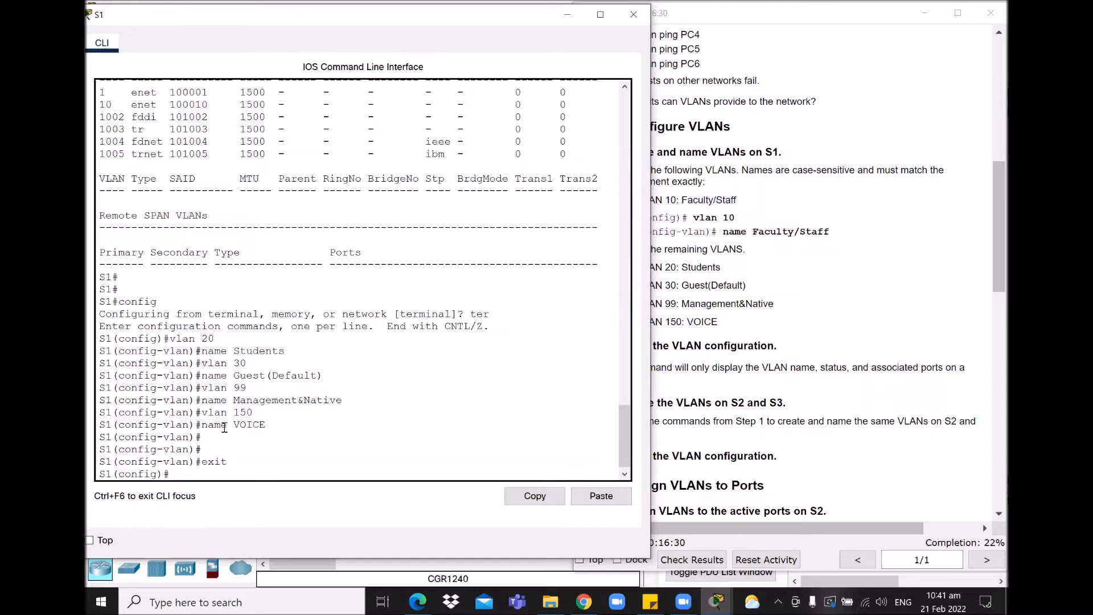
text(show vlan)
Step: Exit to privileged mode and list S1's full VLAN table with show vlan
key(Return)
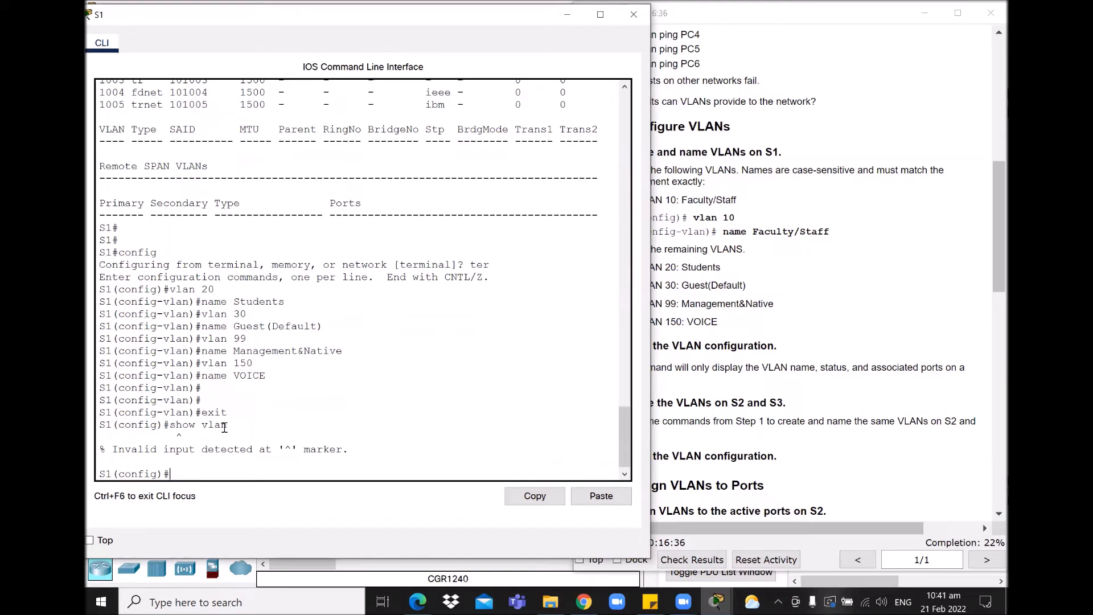
text(exit)
key(Return)
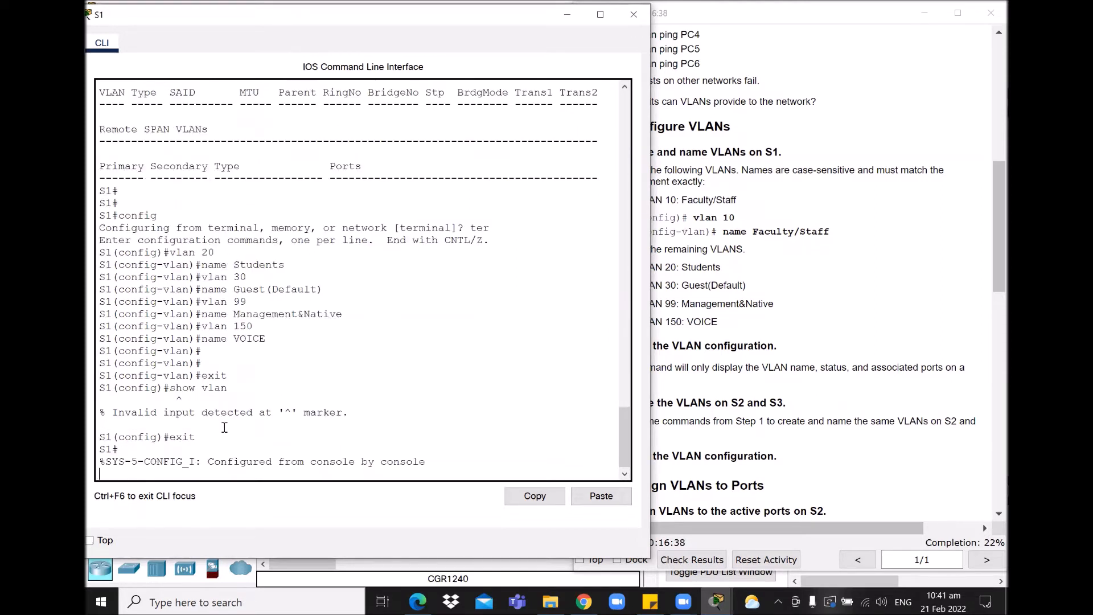
text(show vlan)
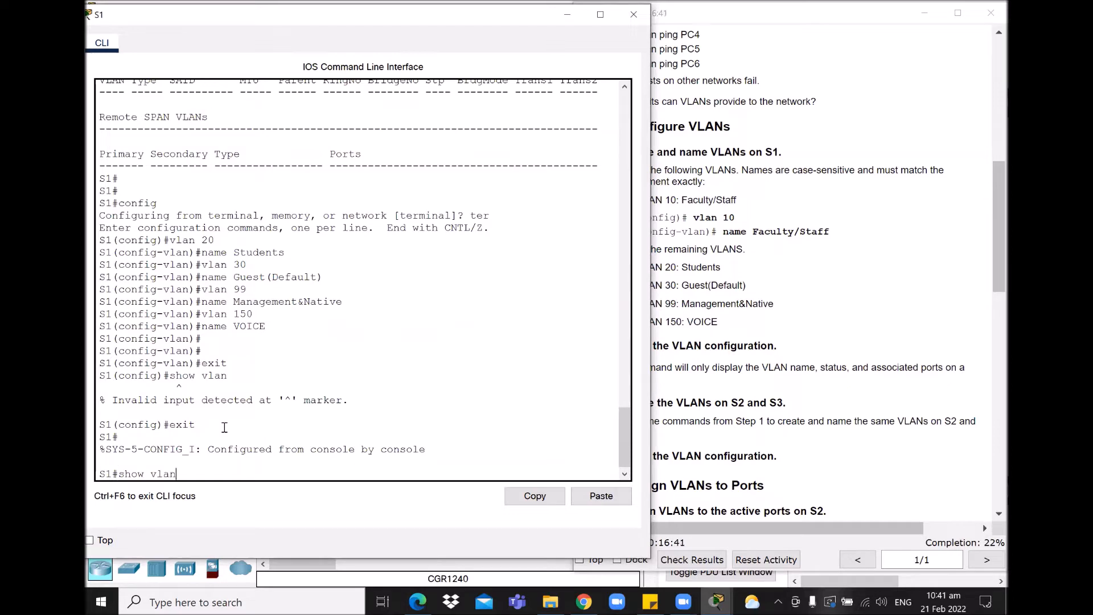
key(Return)
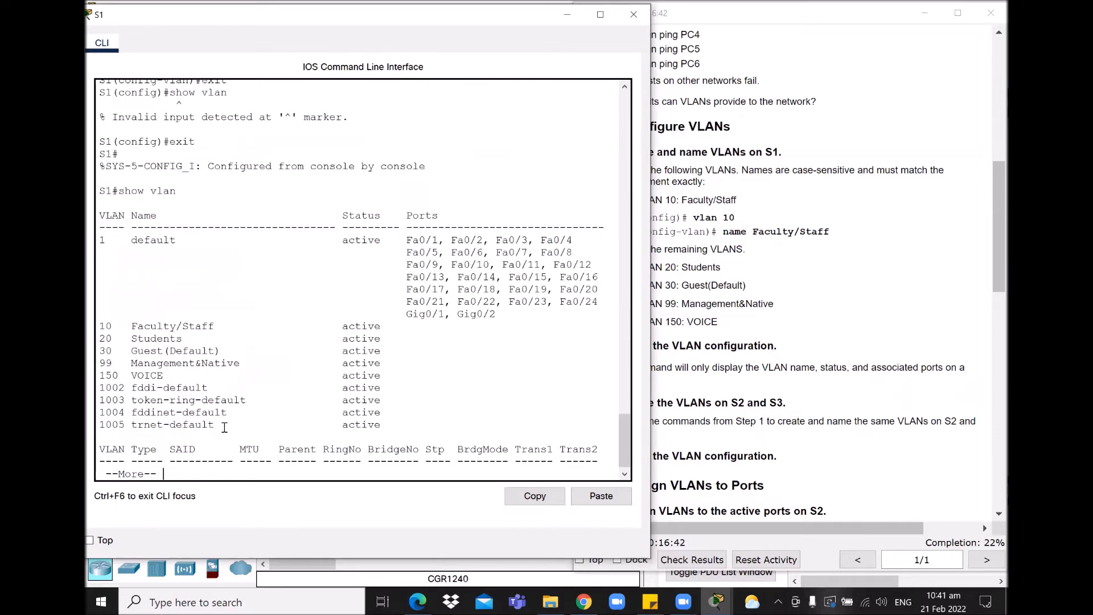
key(space)
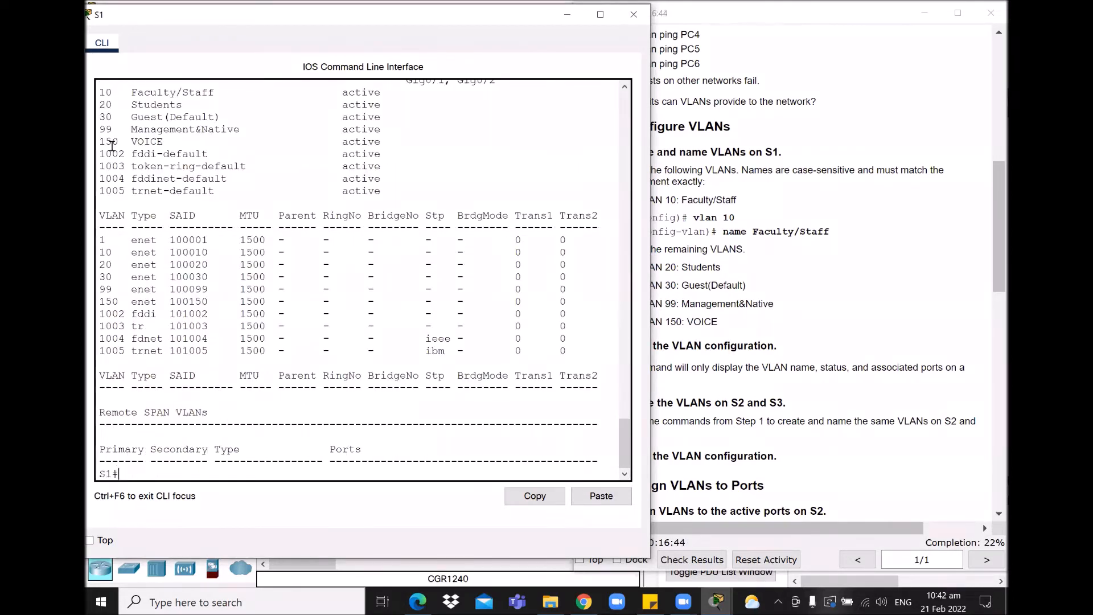
Step: Highlight the new VLAN rows 10–150 and type show vlan brief
drag(98, 92, 406, 143)
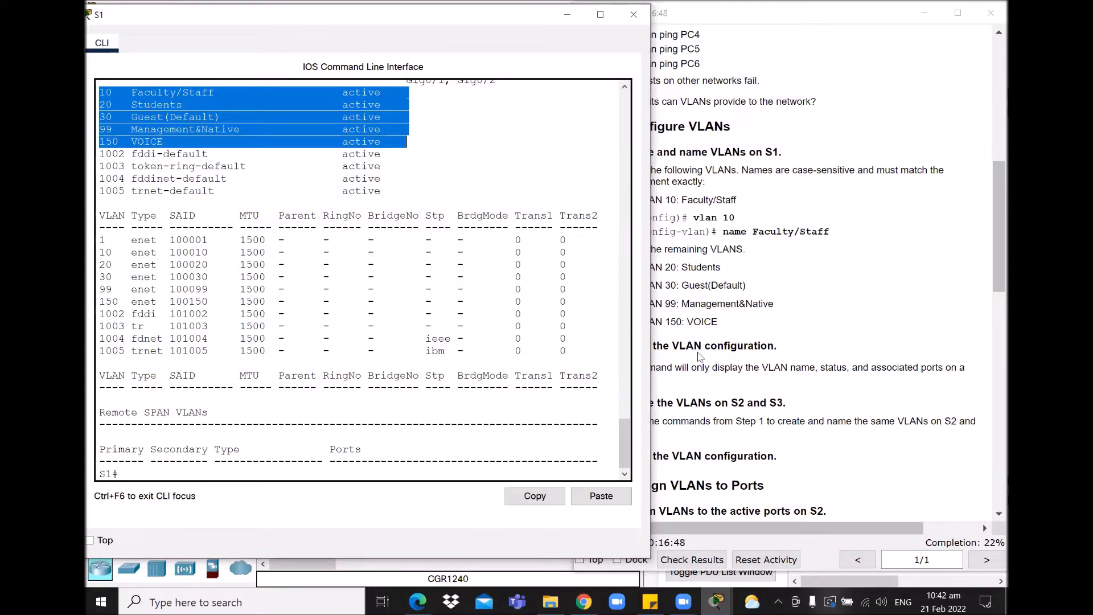
click(398, 178)
drag(118, 227, 292, 436)
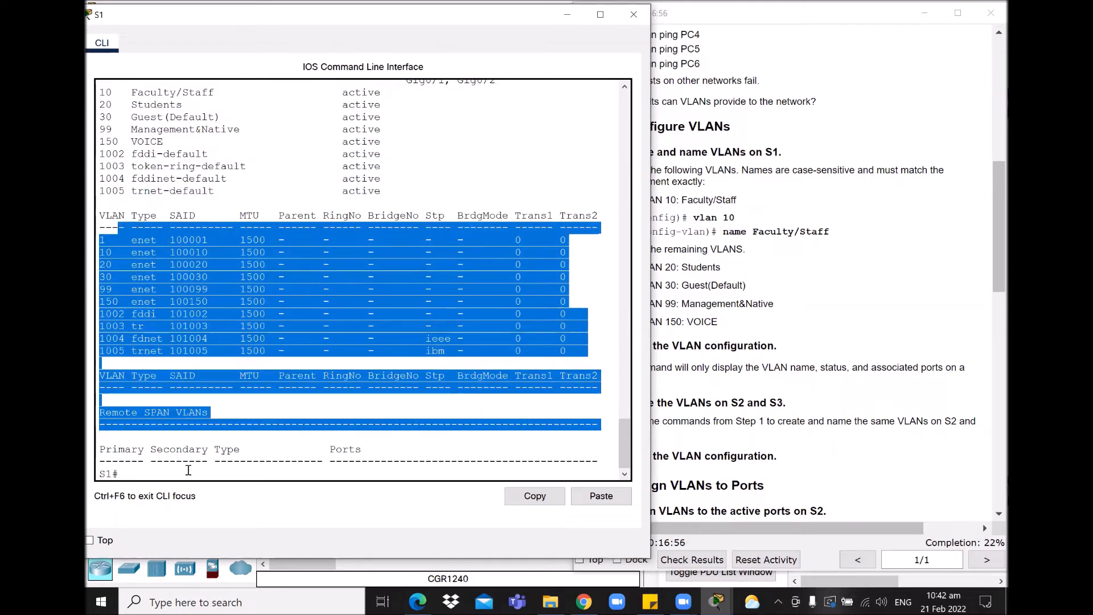
click(136, 474)
text(sh)
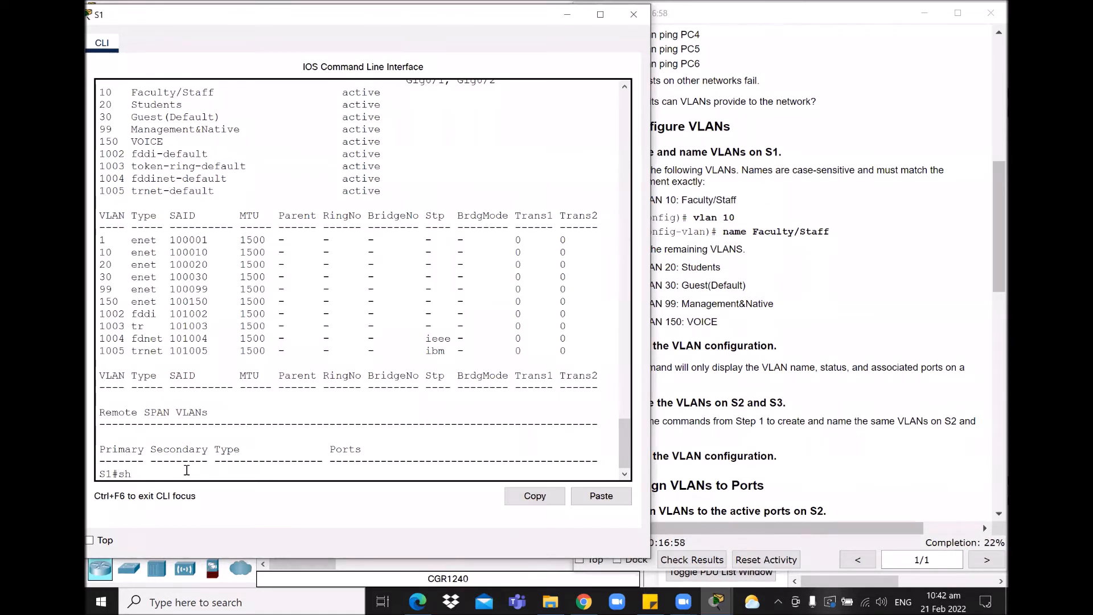
text(ow vlan brief)
click(712, 403)
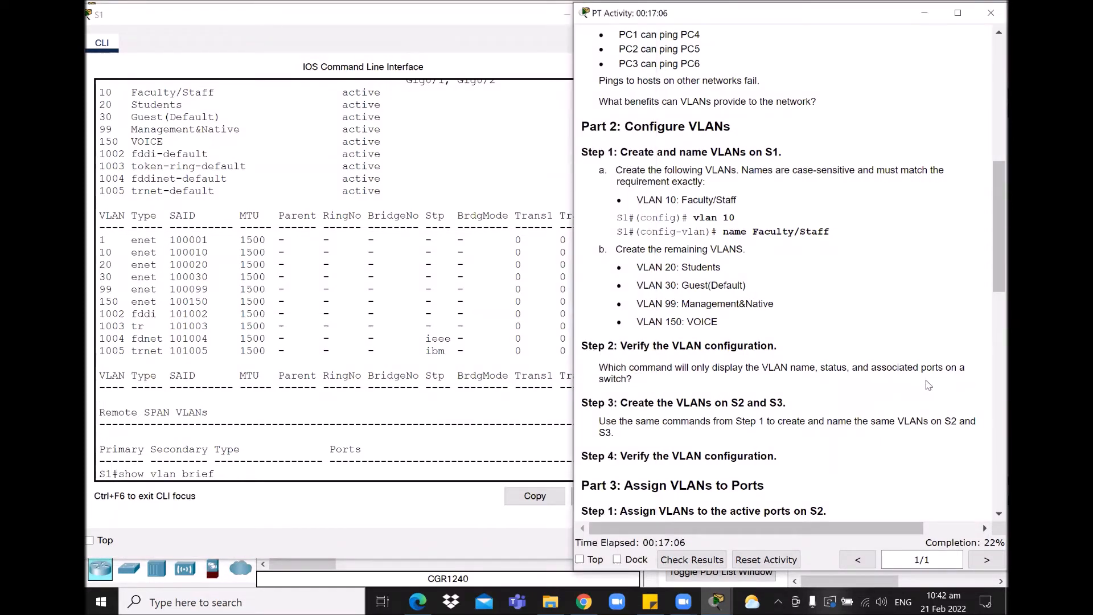
Step: Run show vlan brief on S1 and compare VLANs 10, 20, 30, 99, 150 with Step 2
drag(240, 478, 116, 474)
click(248, 474)
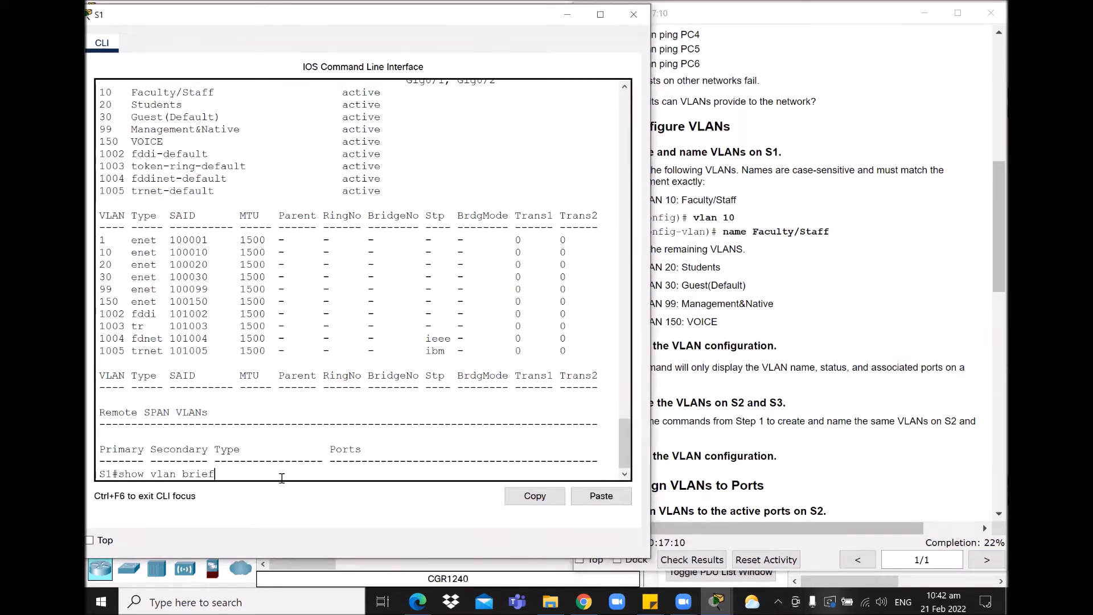
key(Return)
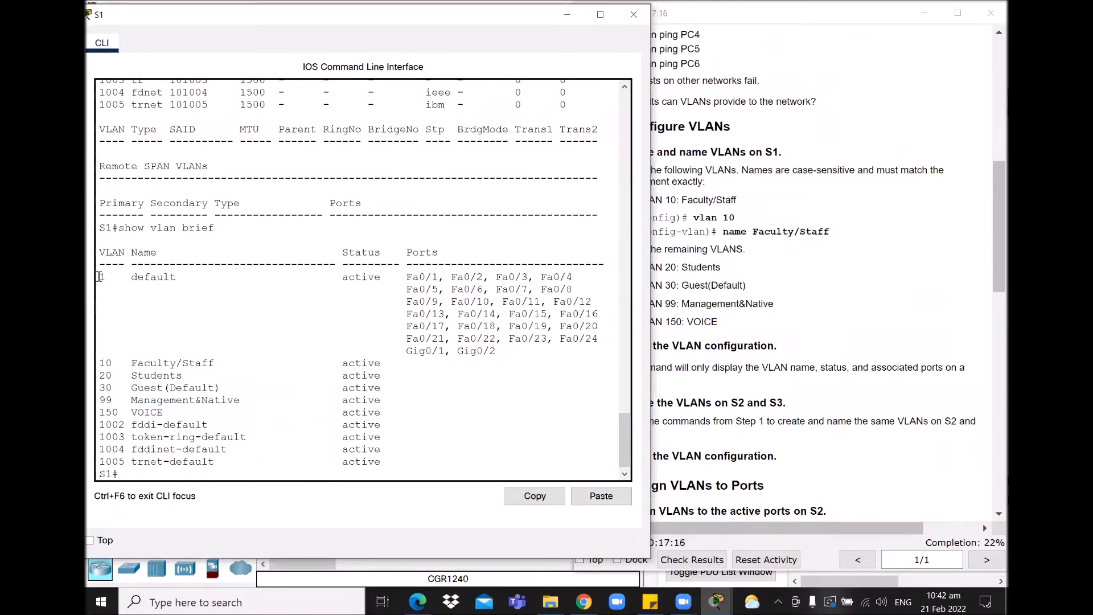
drag(99, 362, 401, 409)
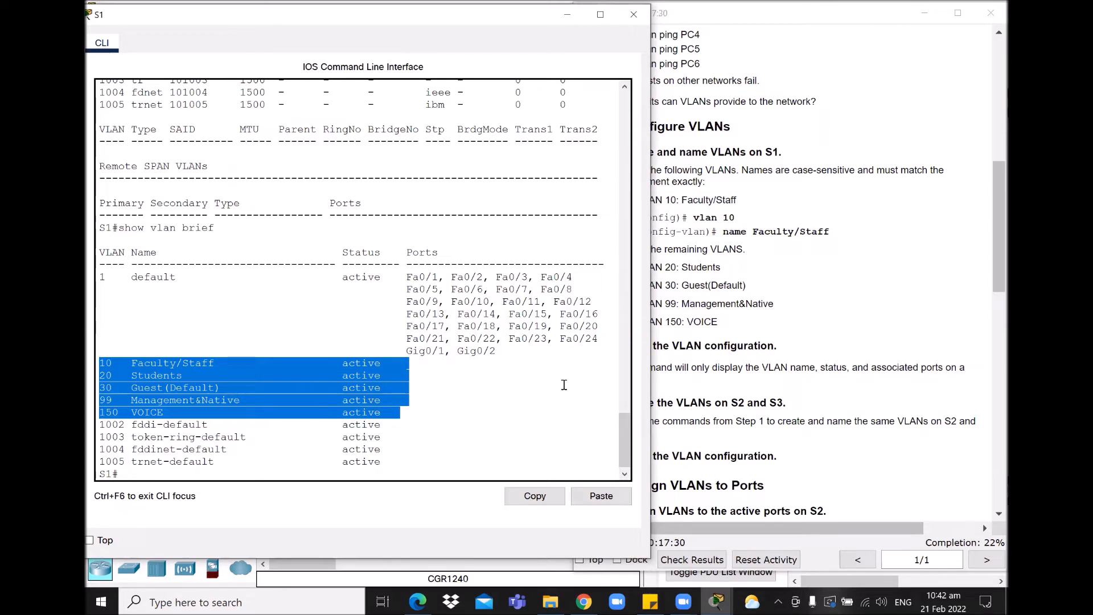
click(756, 380)
drag(991, 239, 991, 239)
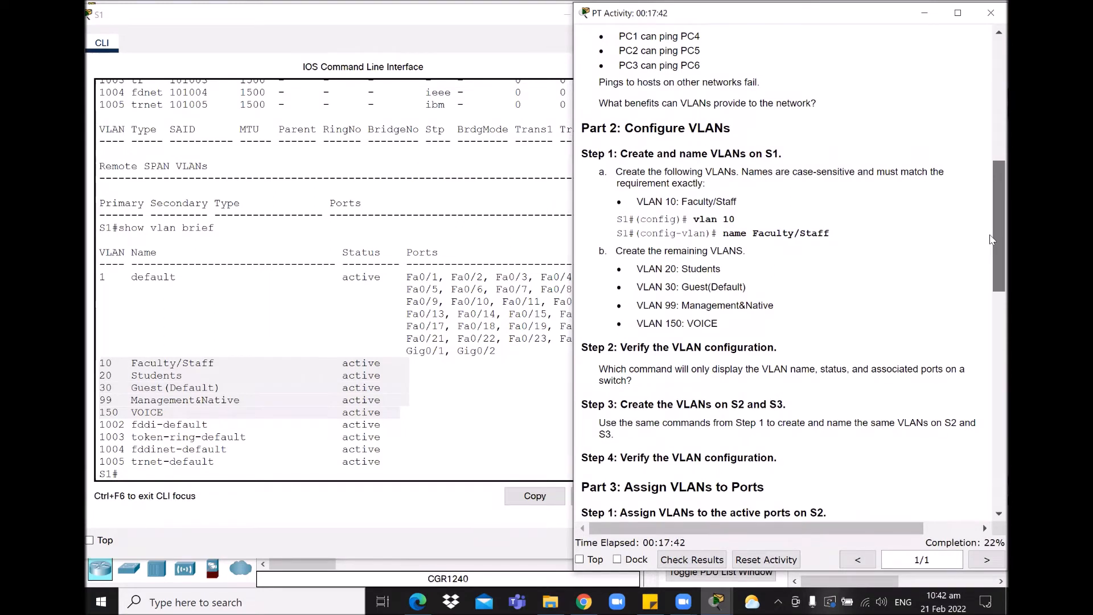
drag(990, 235, 989, 238)
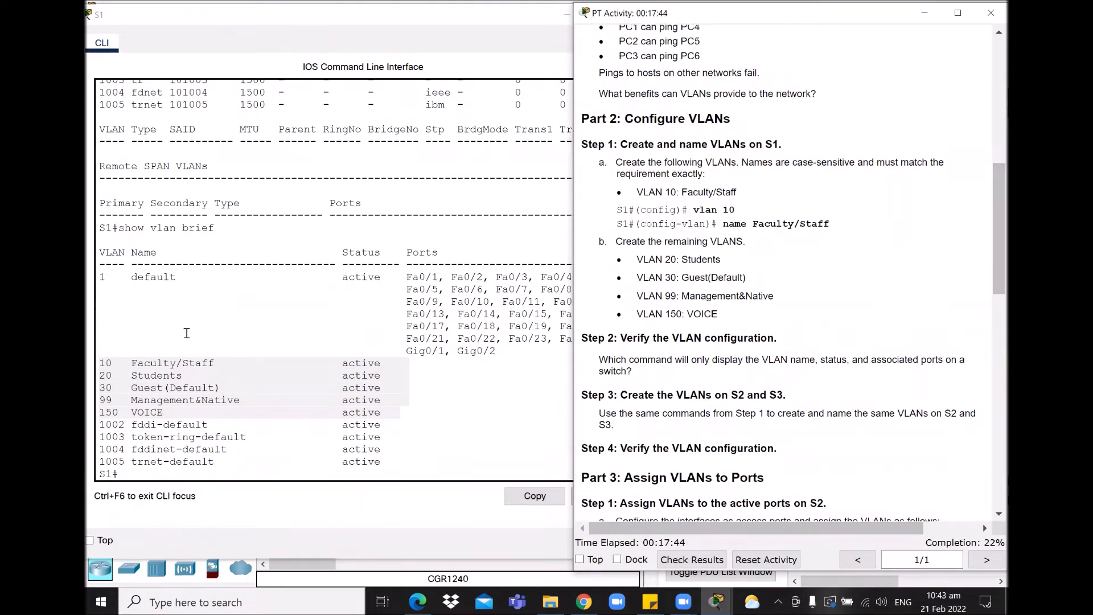
Step: Open S2's CLI, enter enable and config ter, and create VLAN 10
click(565, 14)
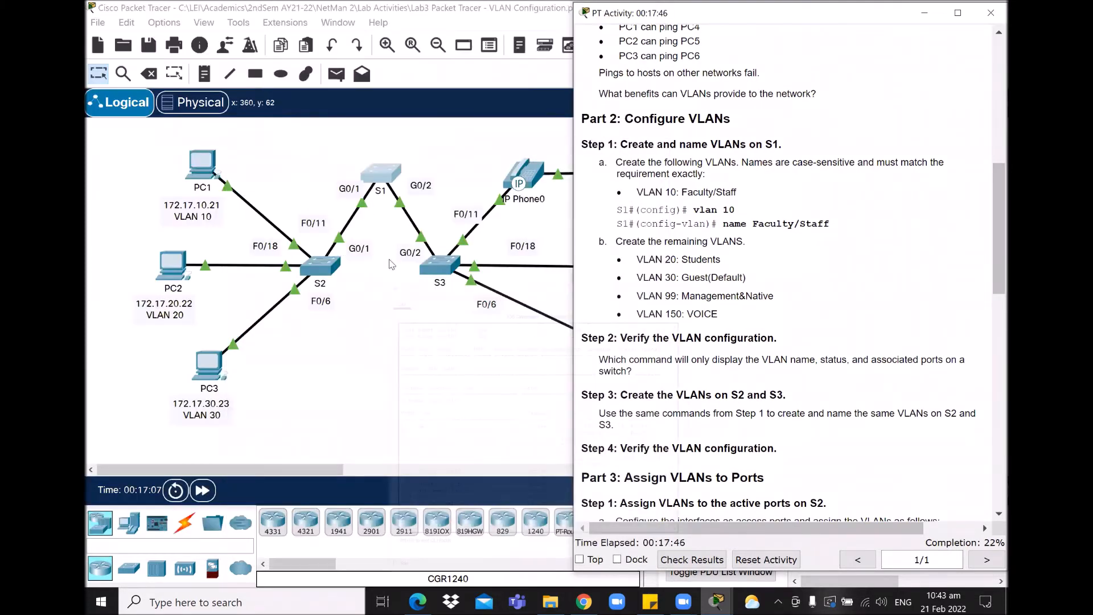
click(321, 266)
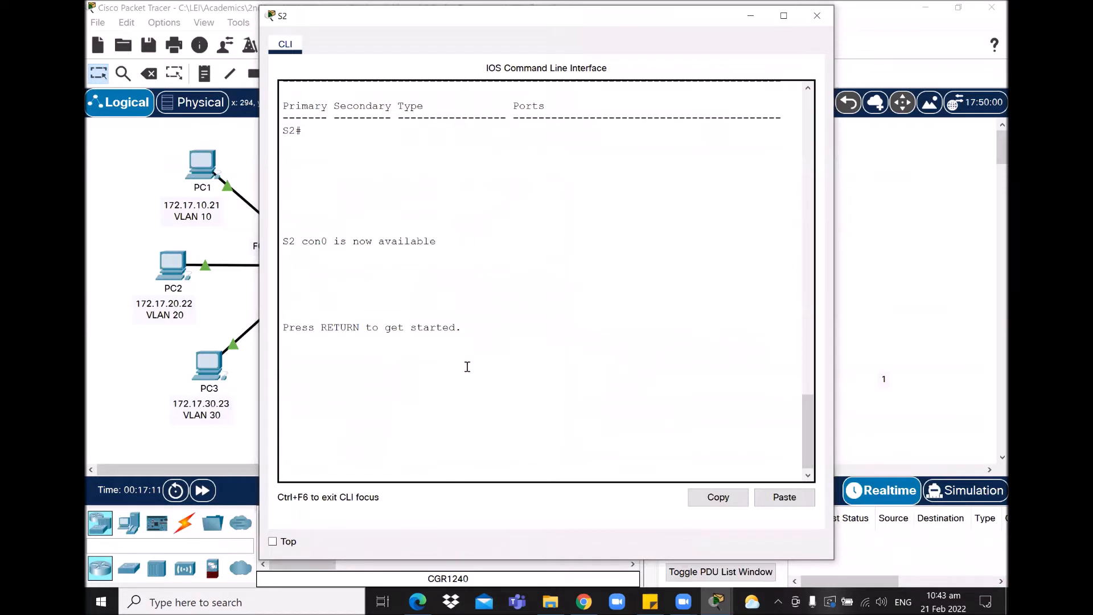
key(Return)
text(en)
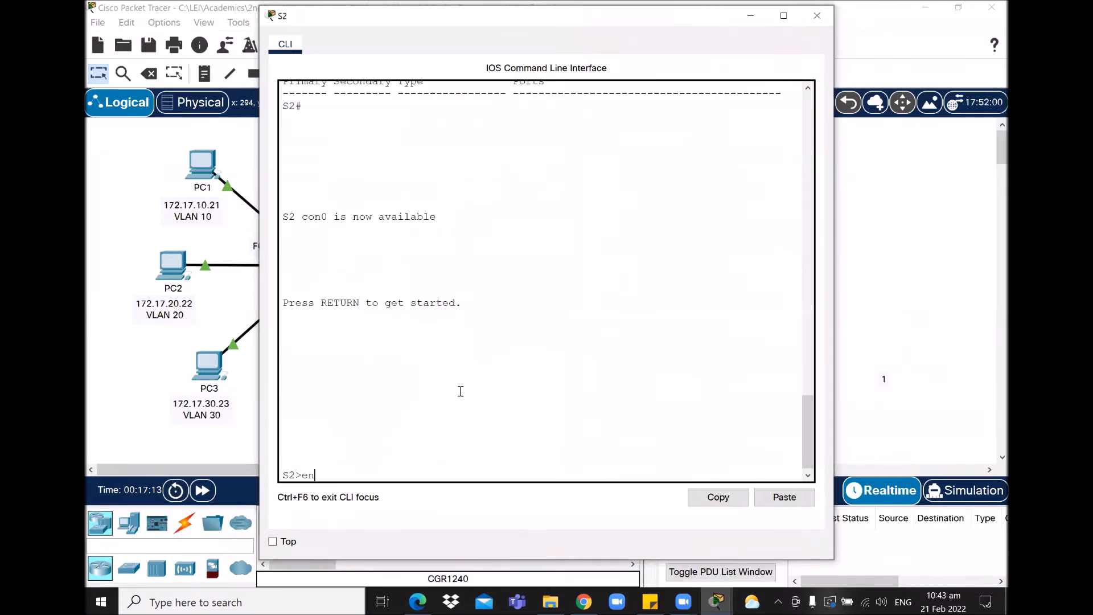
key(Return)
text(config ter)
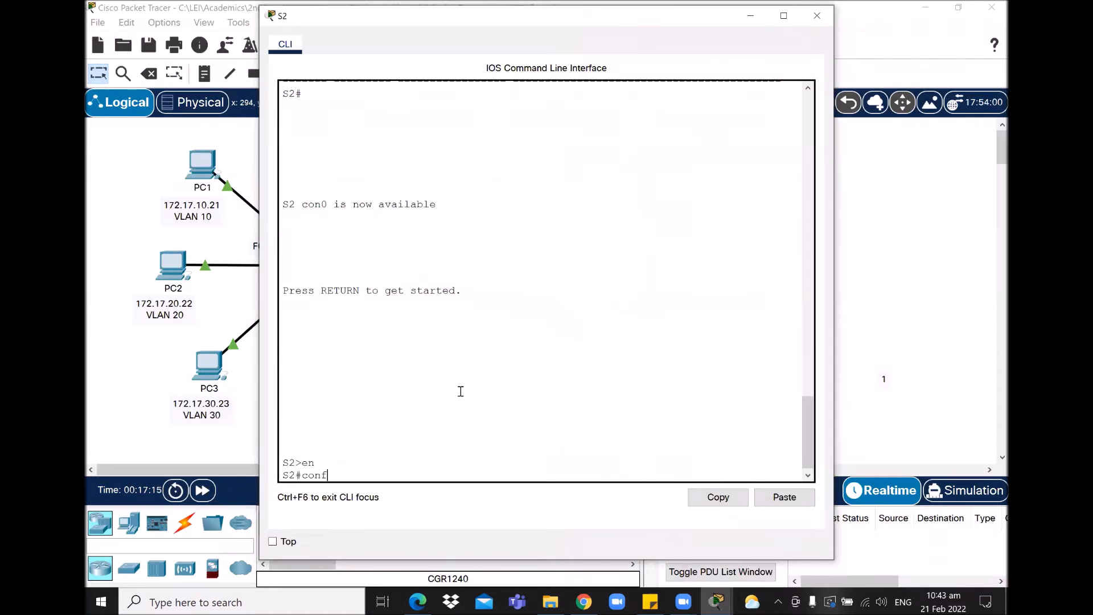
key(Return)
text(vlan 10)
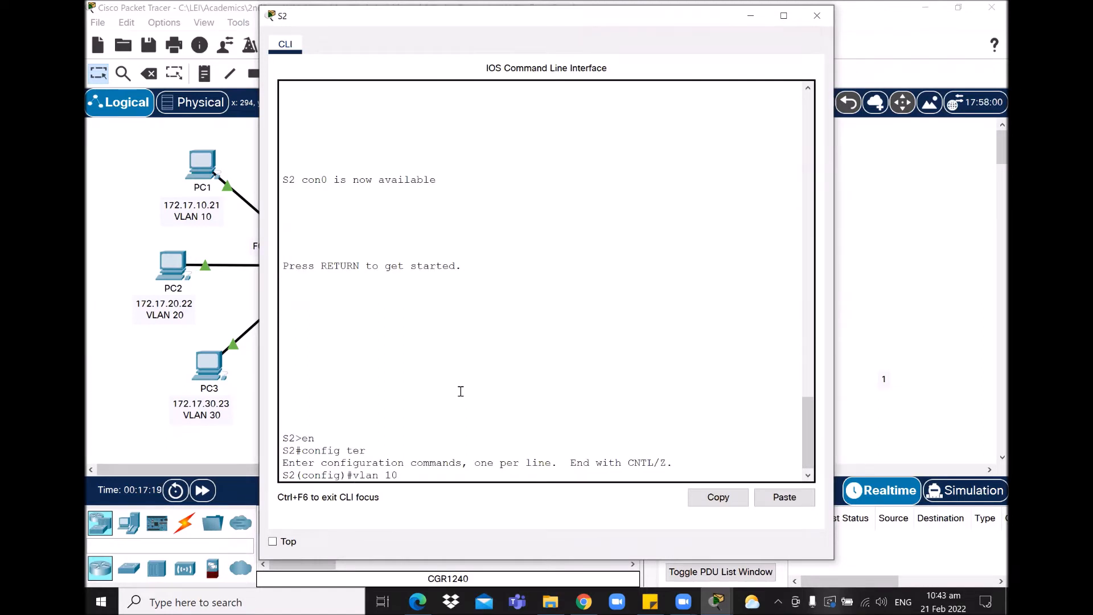
key(Return)
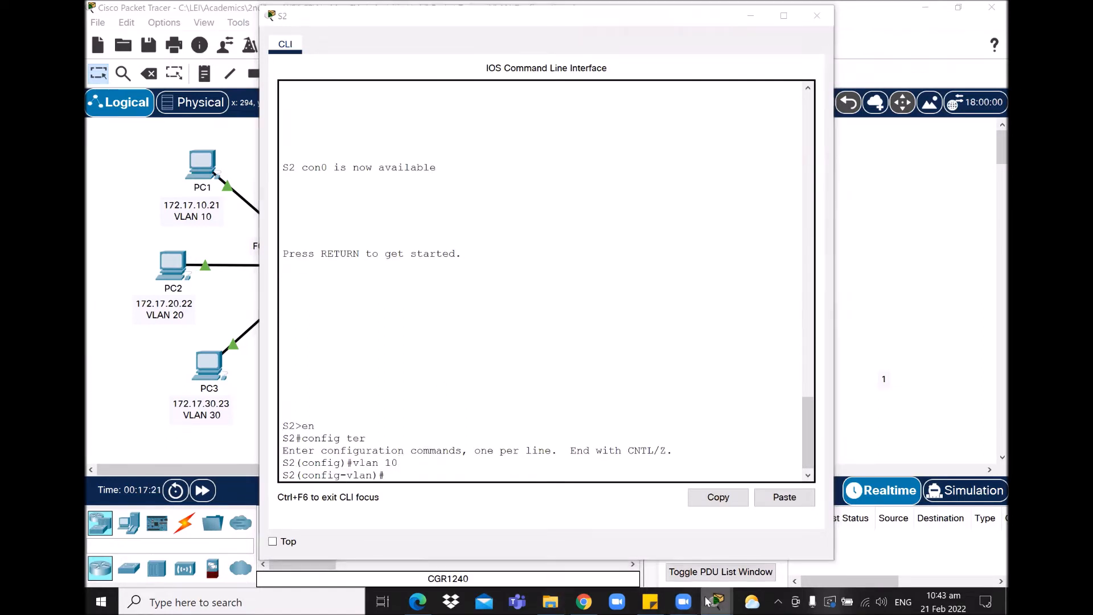
Step: Arrange S2's console beside the instructions and name VLAN 10 Faculty/Staff
click(711, 601)
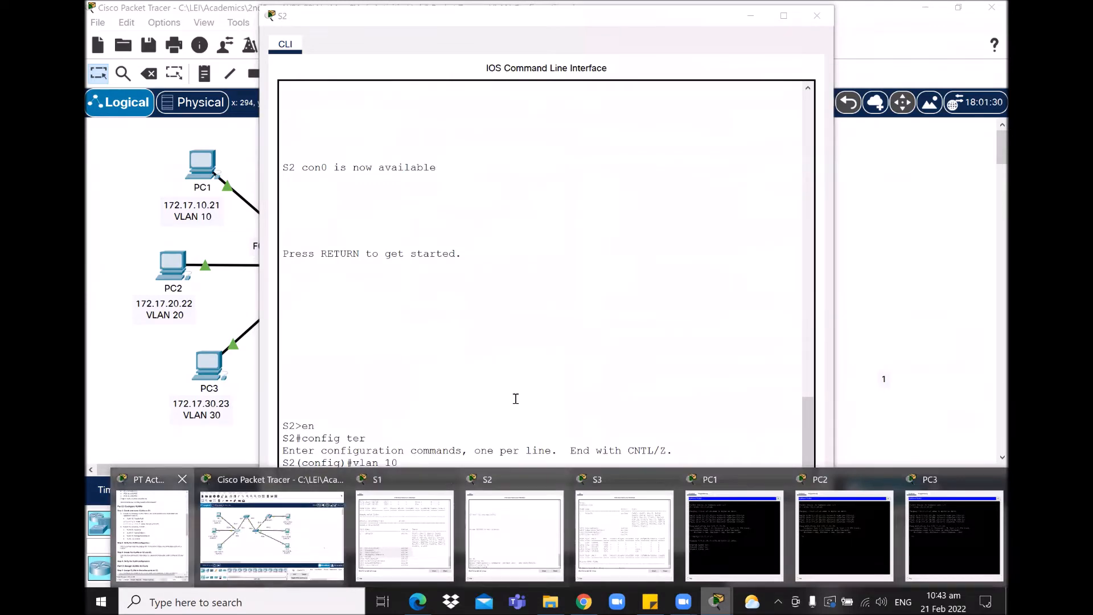
click(457, 176)
drag(458, 16, 281, 18)
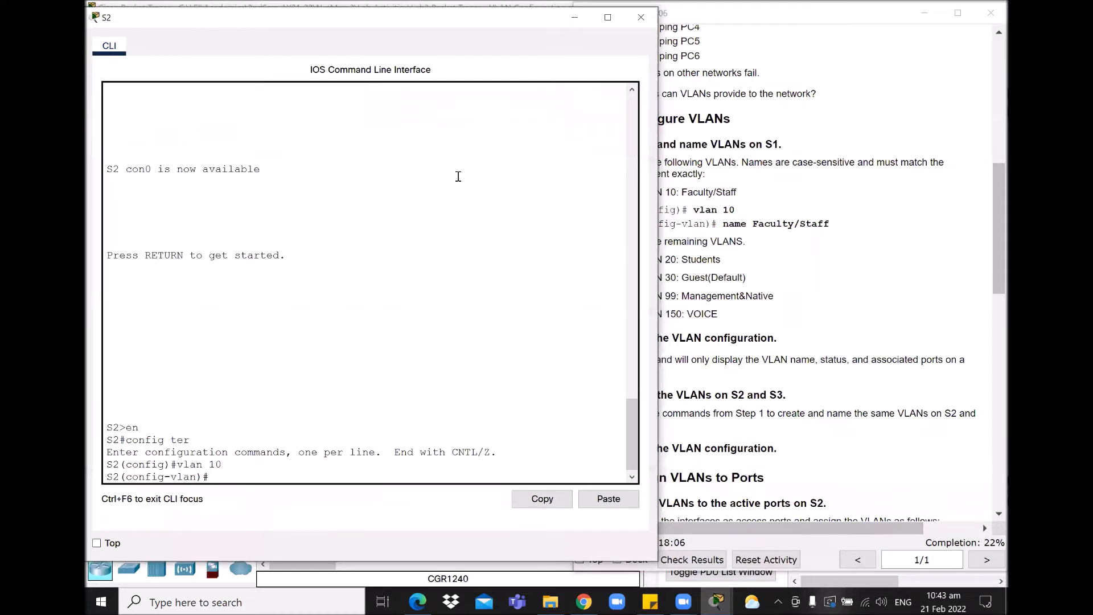
click(910, 33)
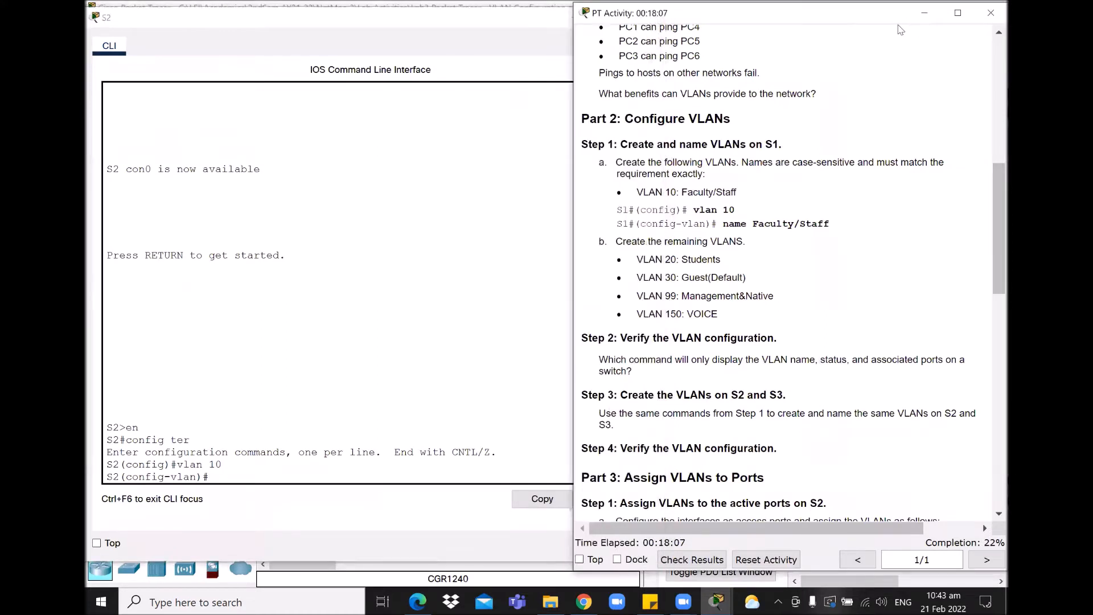
click(274, 460)
text(name )
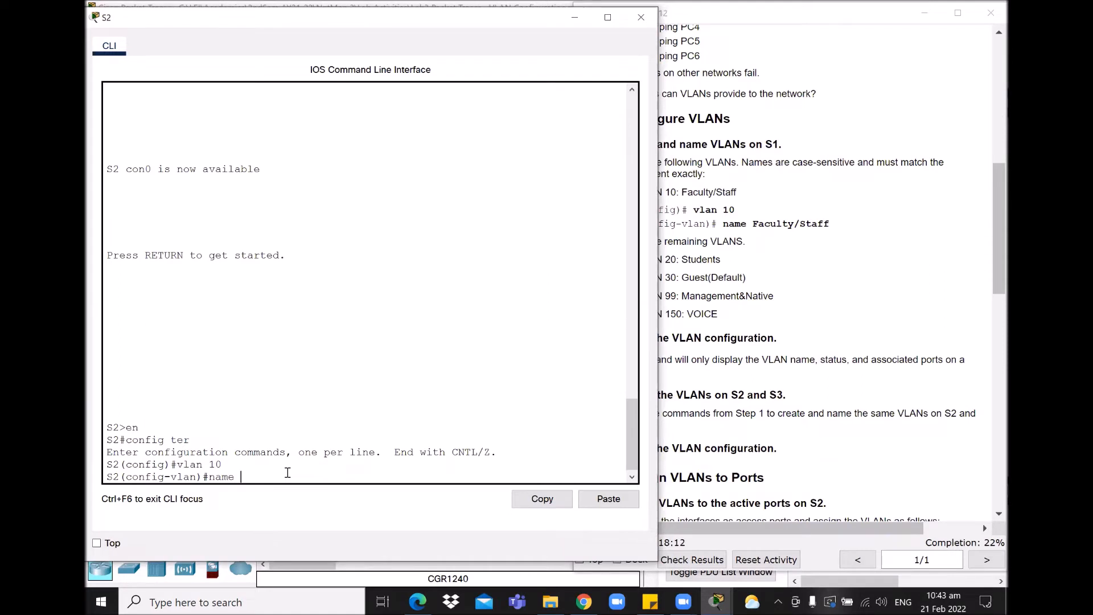
text(Faculty/Staff)
key(Return)
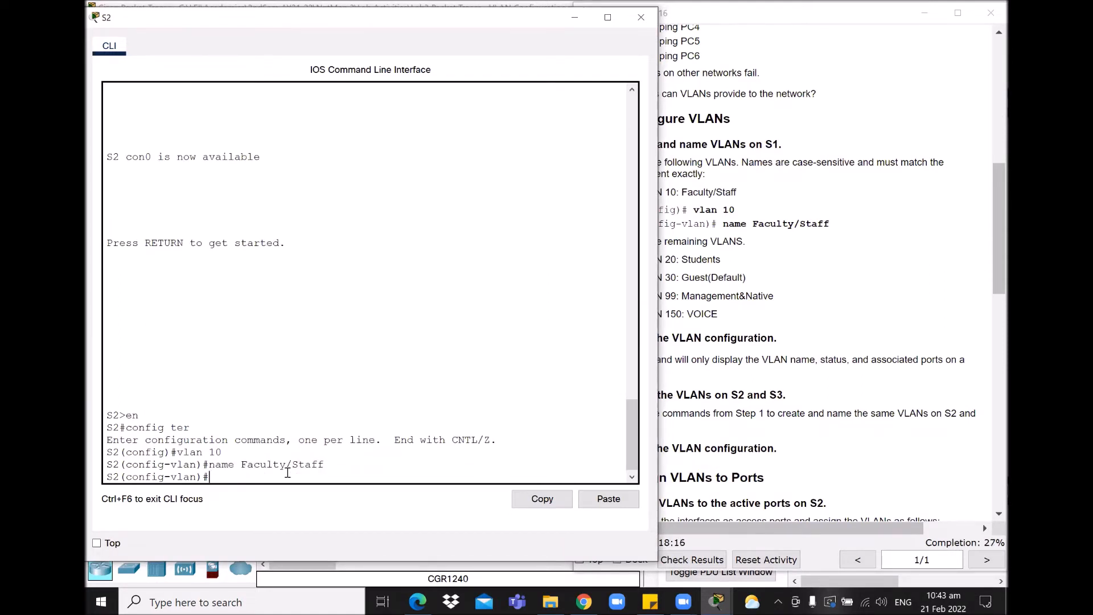
Step: Create VLAN 20 Students and VLAN 30 Guest(Default) on S2
text(vlan 20)
key(Return)
text(name Students)
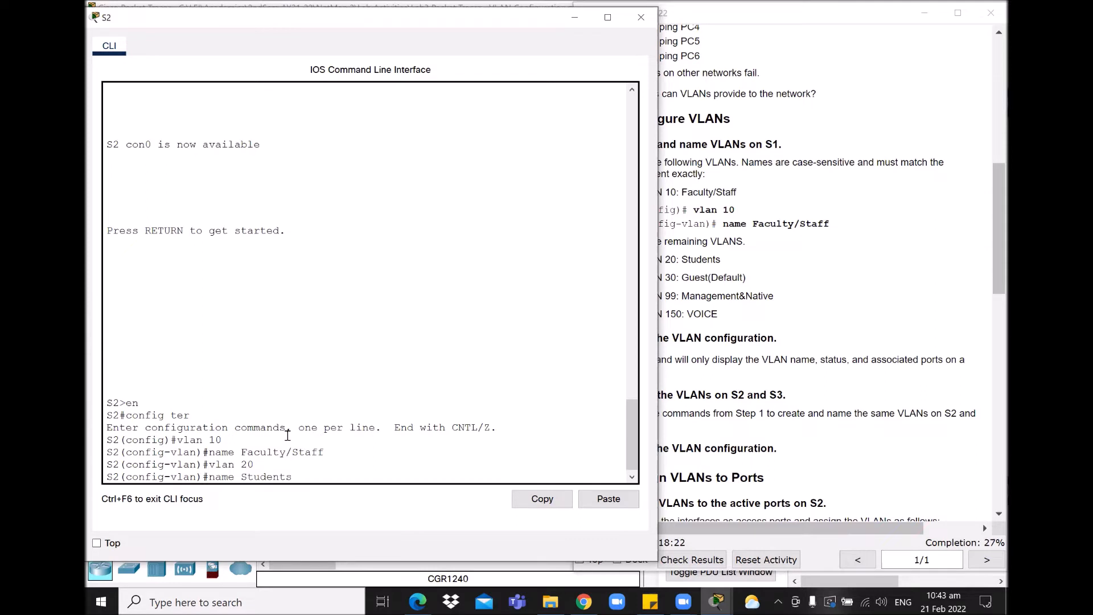
key(Return)
text(vlan 30)
key(Return)
text(name)
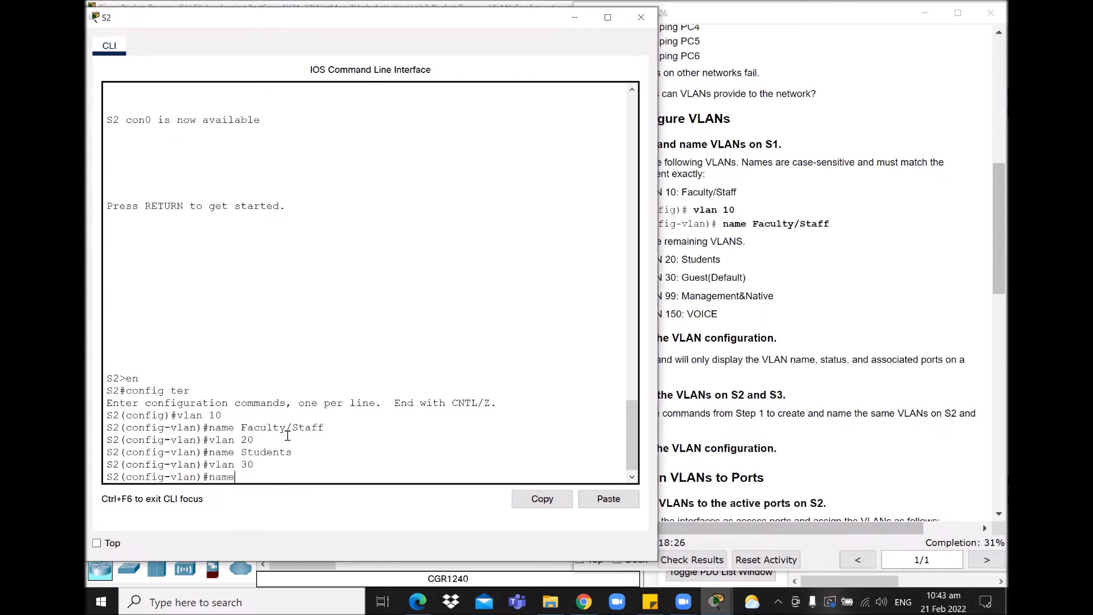
text( Guest(default)
key(BackSpace)
key(BackSpace)
key(BackSpace)
key(BackSpace)
key(BackSpace)
key(BackSpace)
text(Default))
key(Return)
Step: Create VLAN 99 Management&Native and VLAN 150 VOICE on S2, then Ctrl+Z out
text(vlan )
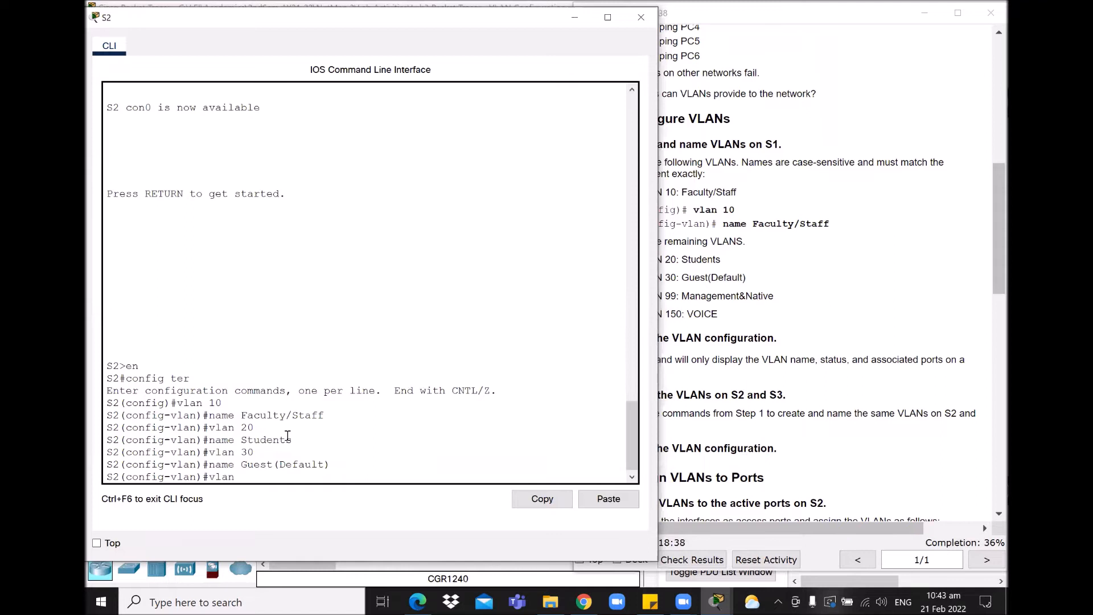
text(99)
key(Return)
text(name Management)
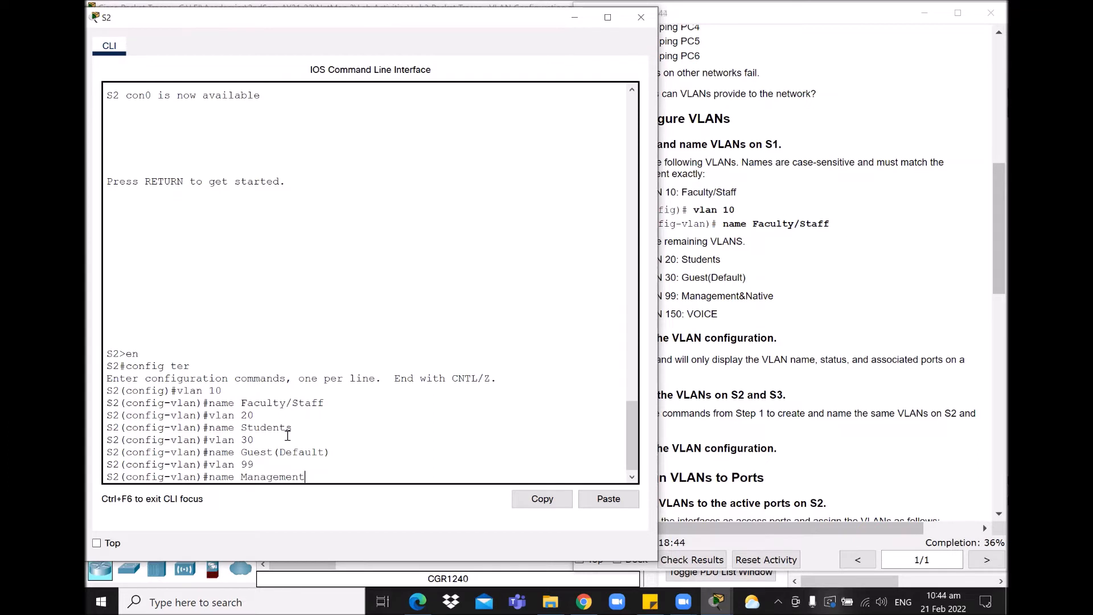
text(&Native)
key(Return)
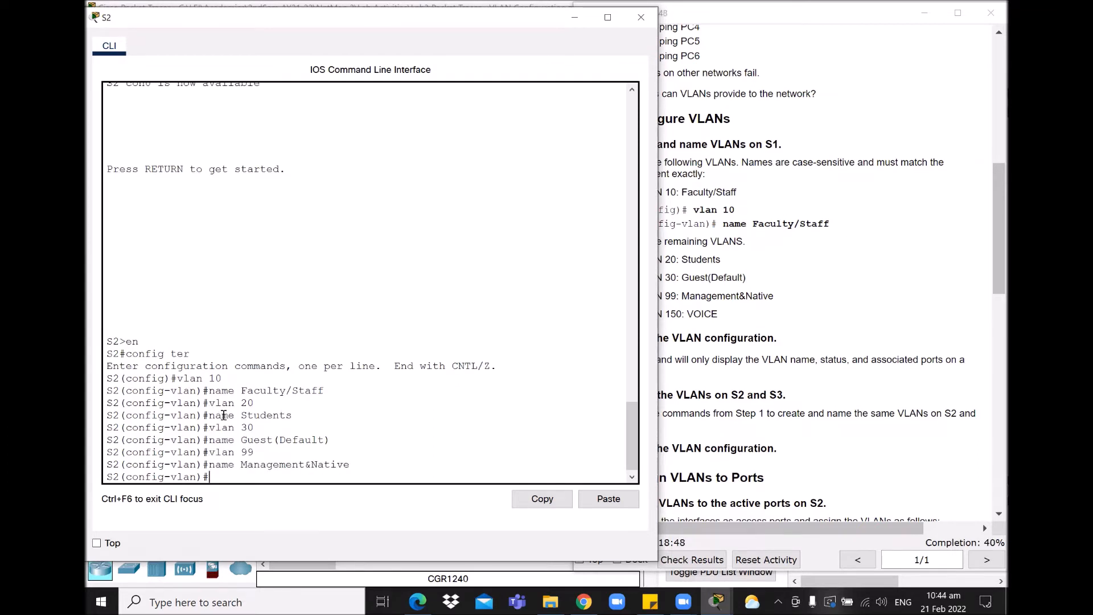
text(vlan 150)
key(Return)
text(name V)
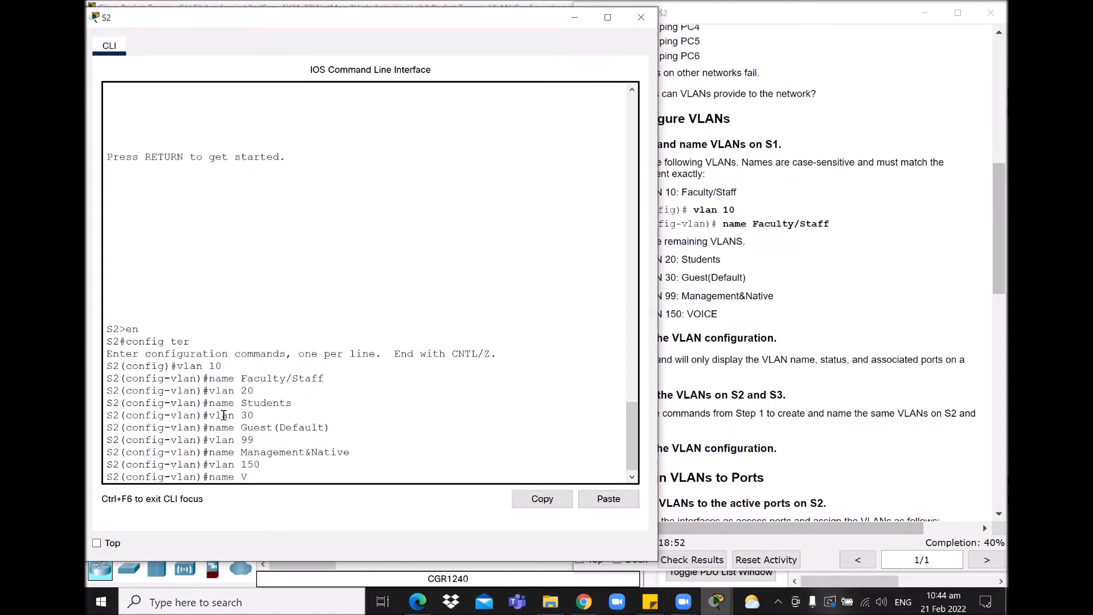
text(OICE)
key(Return)
key(Return)
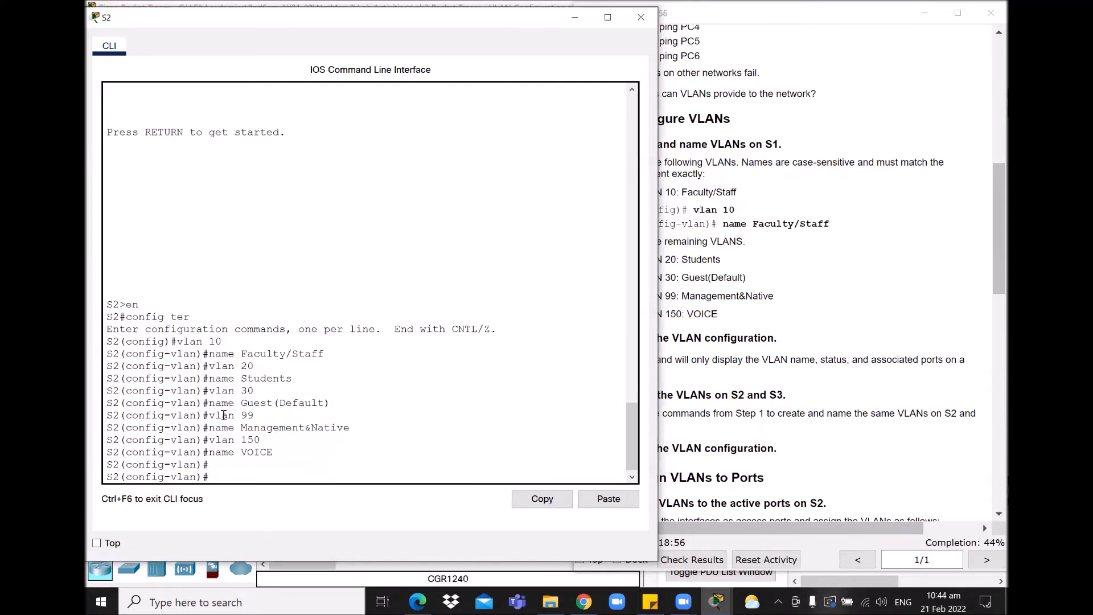
key(ctrl+z)
key(Return)
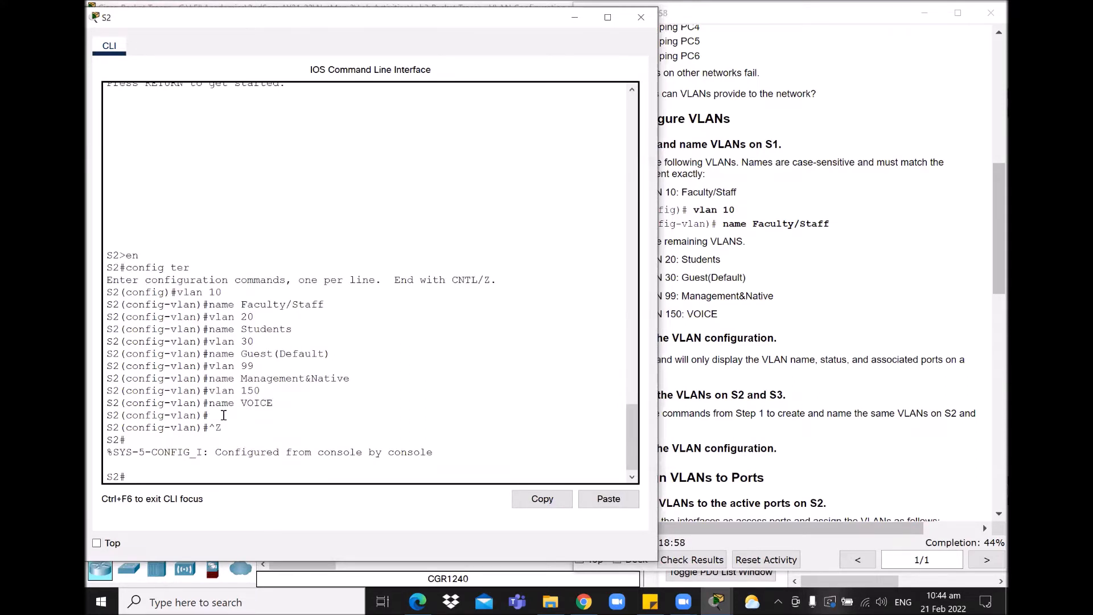
Step: Check S2's show vlan brief output for active VLANs 10, 20, 30, 99 and 150, then minimize its console
text(show vlan brief)
key(Return)
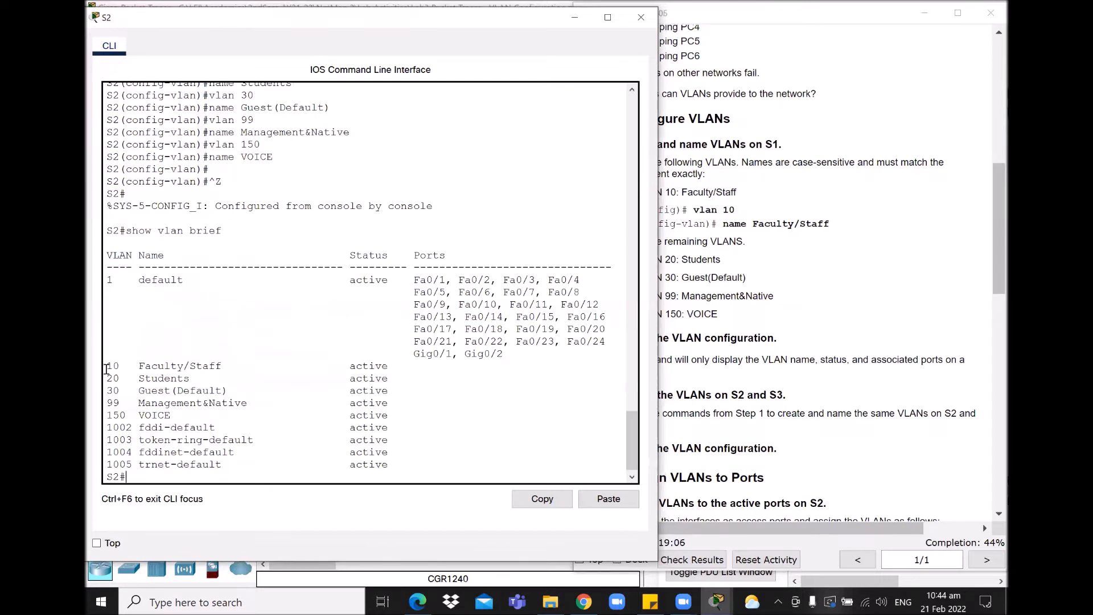
drag(106, 367, 434, 417)
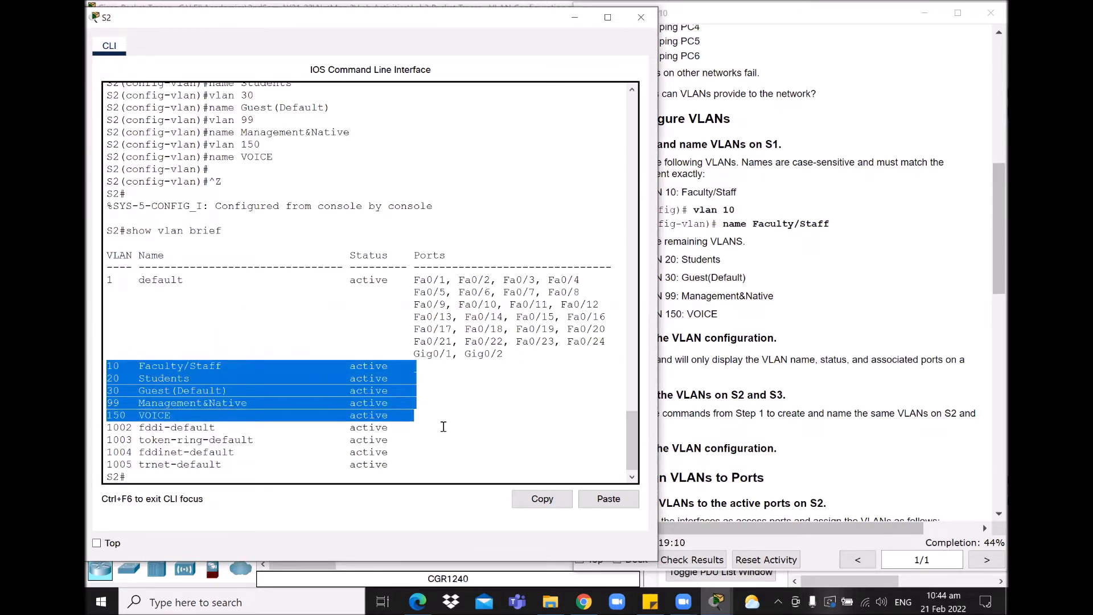
click(490, 428)
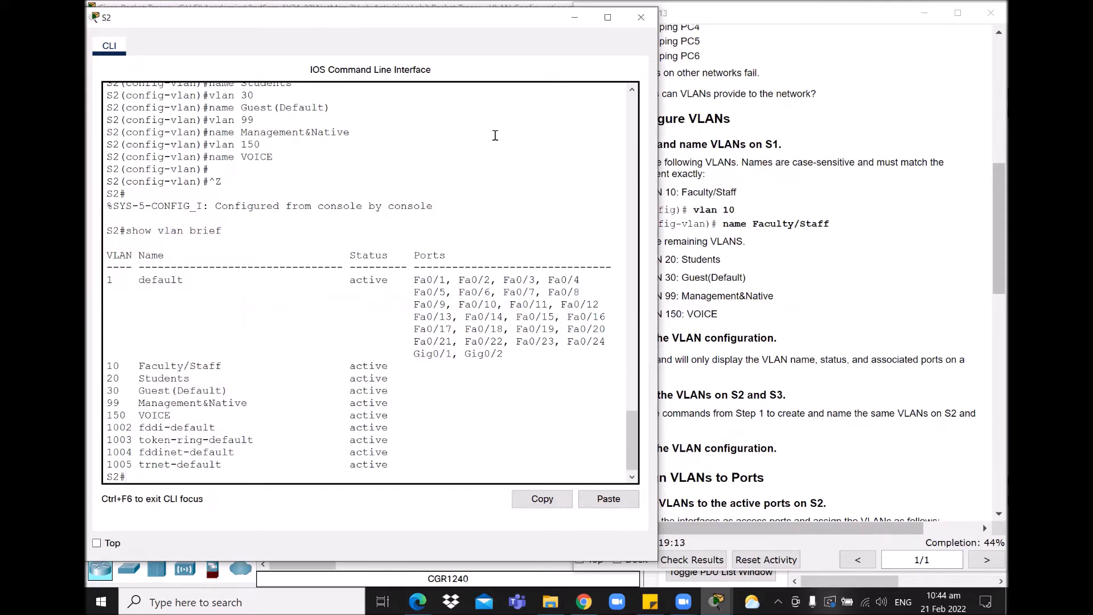
click(572, 18)
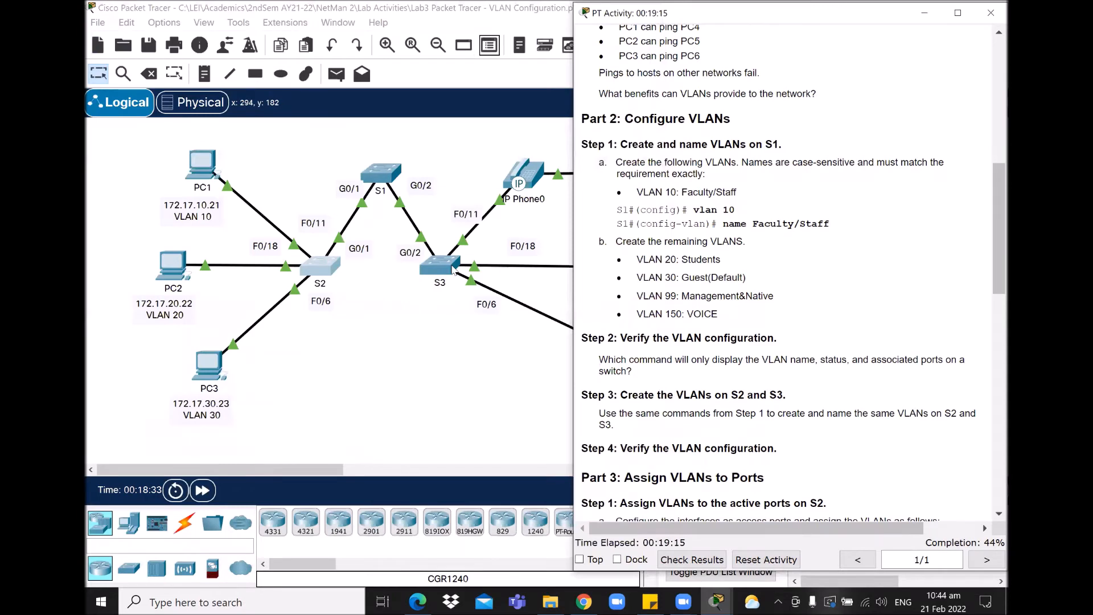
Step: Open S3's CLI in global configuration mode, arranged beside the activity instructions
click(453, 270)
key(Return)
text(n)
key(Return)
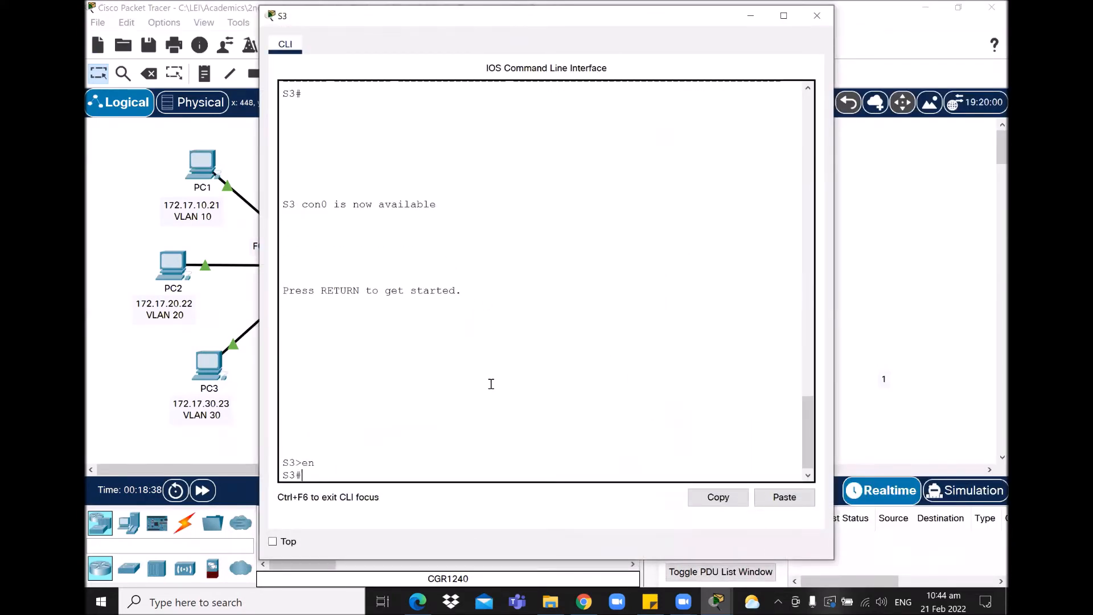
text(conf ter)
key(Return)
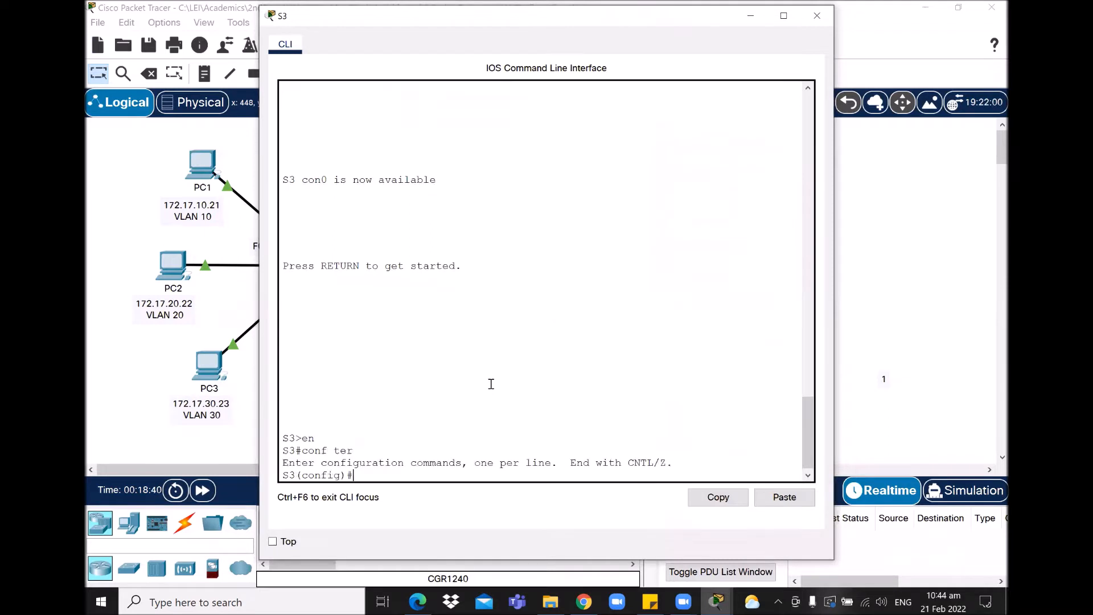
text(vlan)
drag(319, 15, 145, 15)
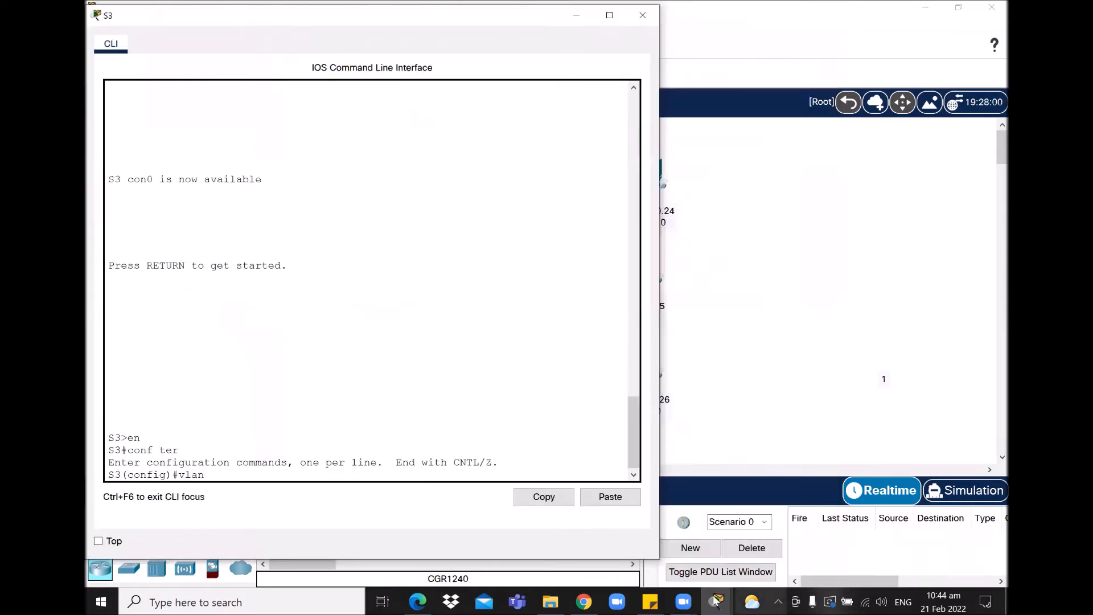
click(720, 601)
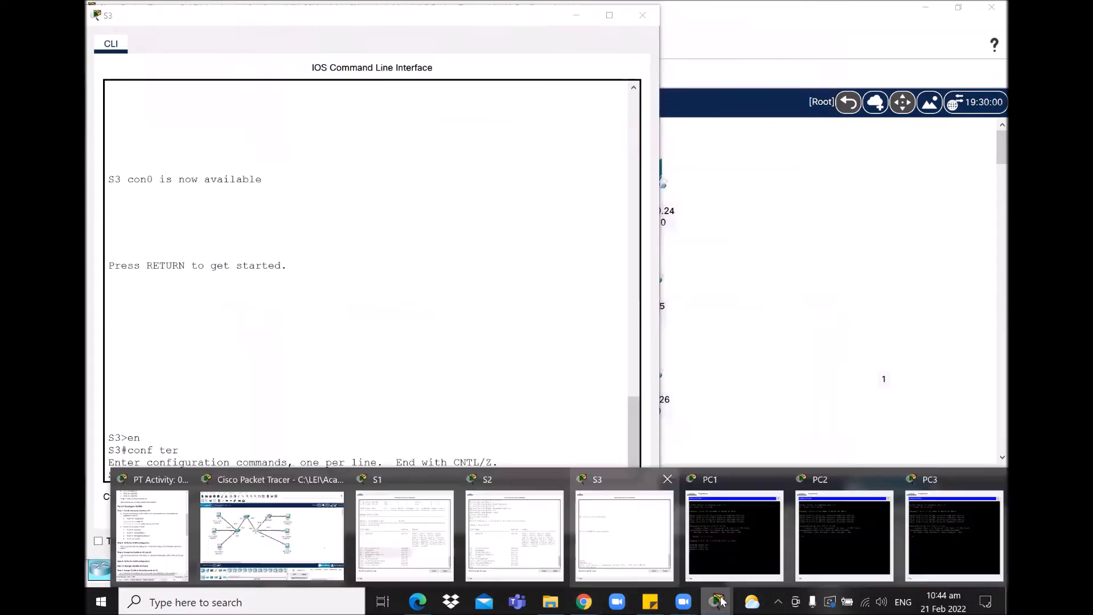
click(158, 541)
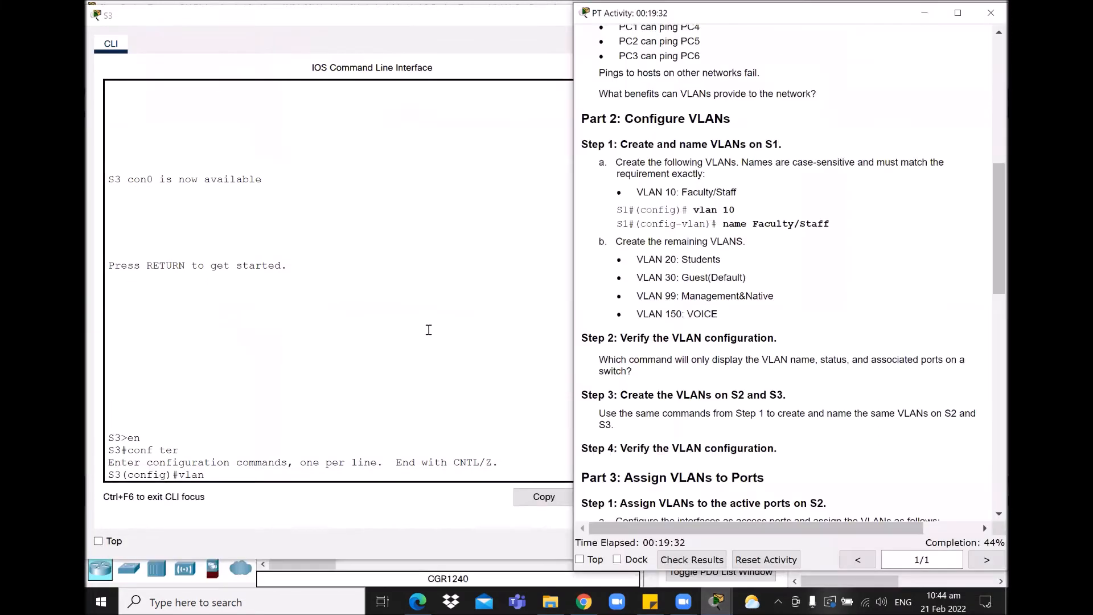
click(270, 475)
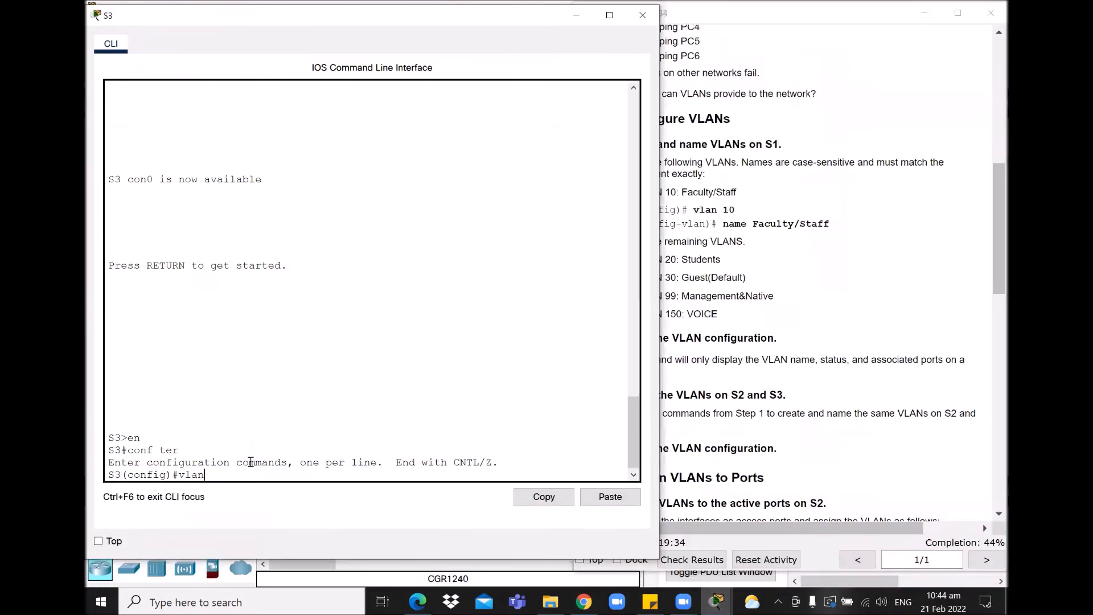
Step: Create VLAN 10 named Faculty/Staff and VLAN 20 named Students on S3
text(10)
key(Return)
text(na)
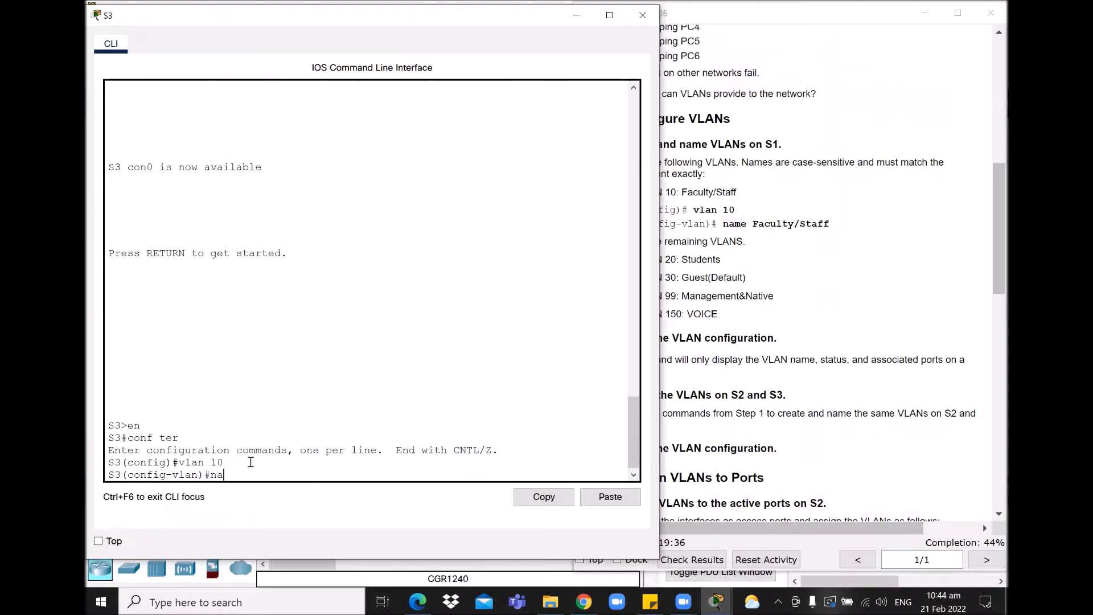
text(me Faculty/Staff)
key(Return)
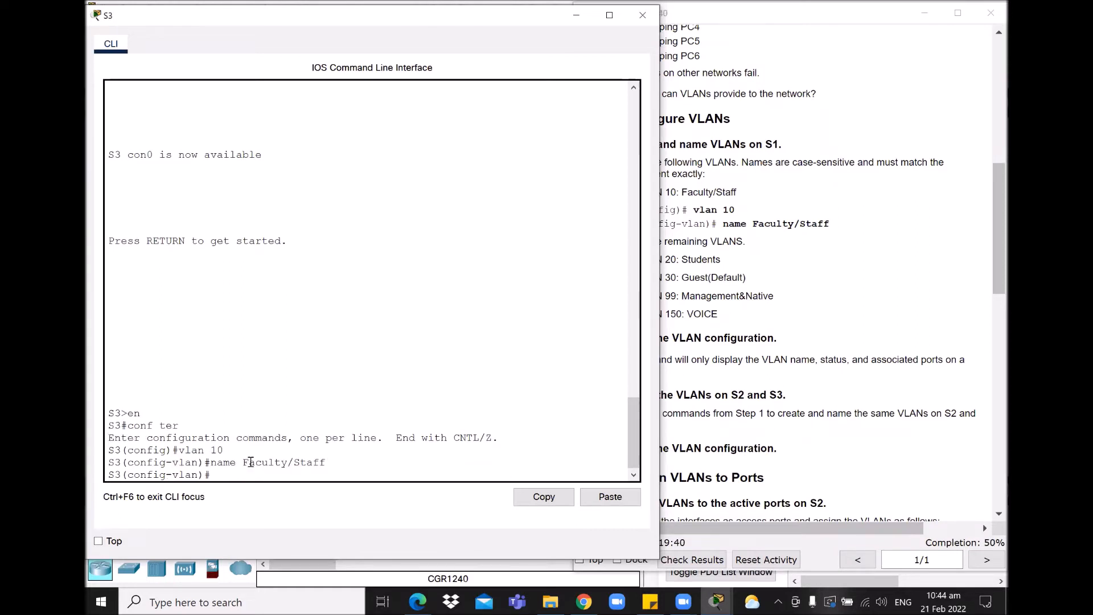
text(vlan 20)
key(Return)
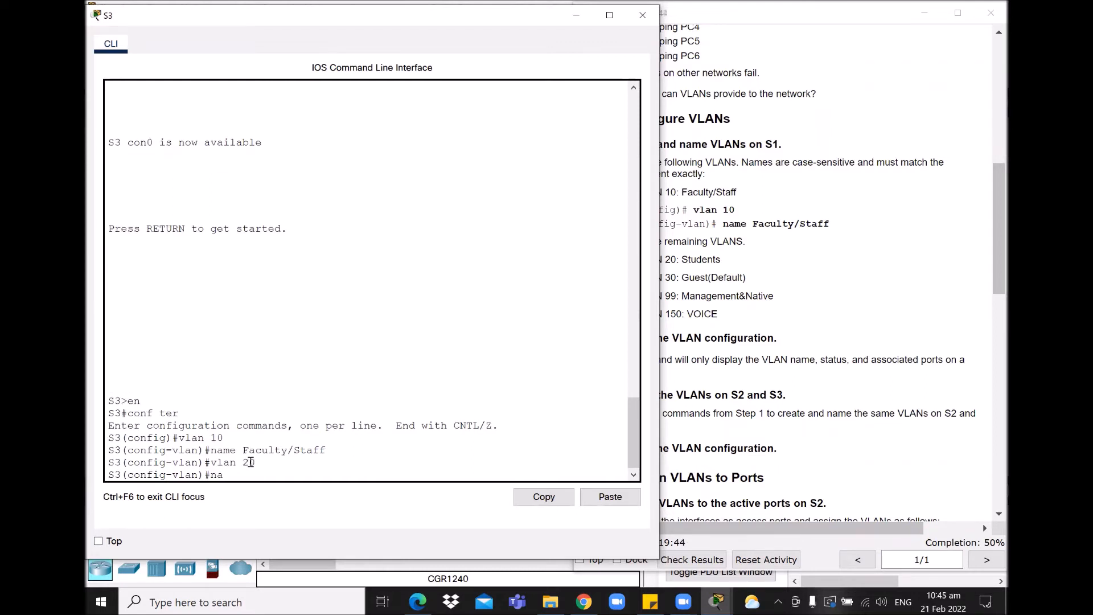
text(name Students)
key(Return)
Step: Create VLANs 30 Guest(Default), 99 Management&Native and 150 VOICE on S3
text(vlan 30)
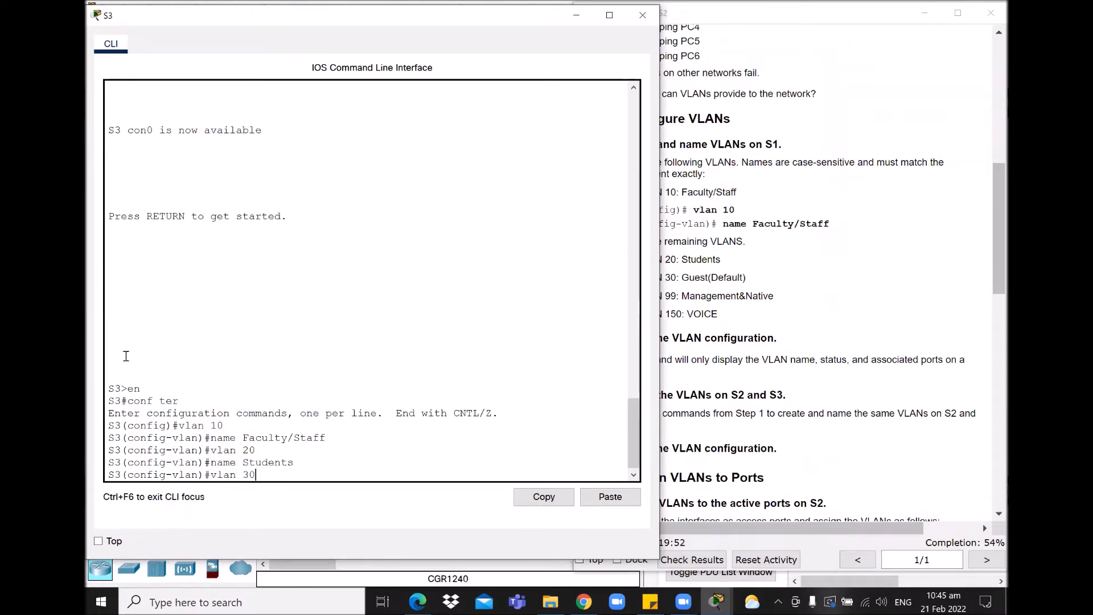
key(Return)
text(name Guest(Defa)
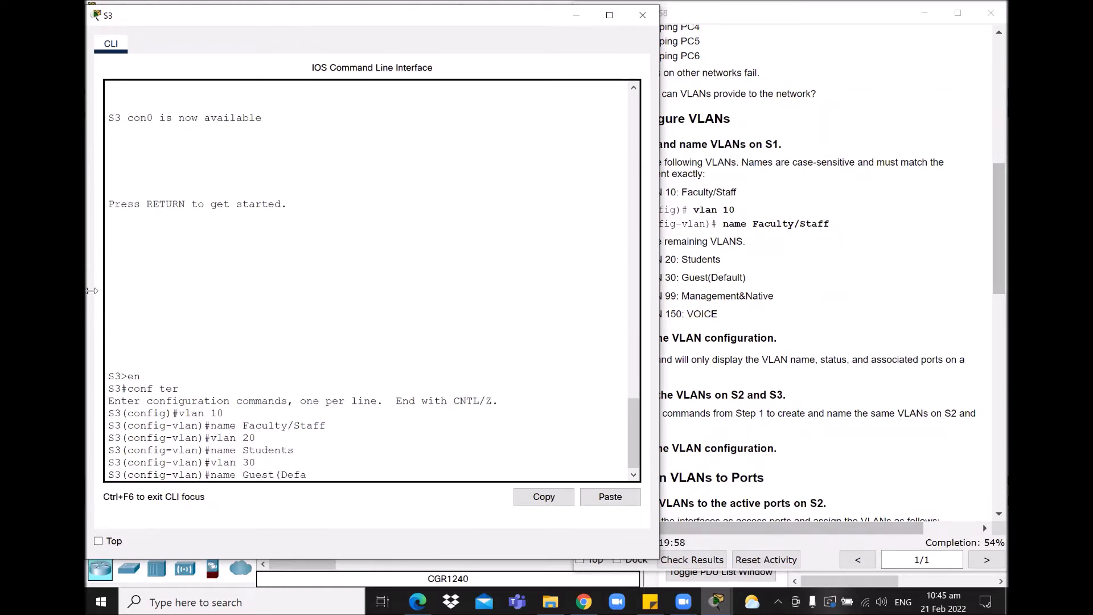
text(ult))
key(Return)
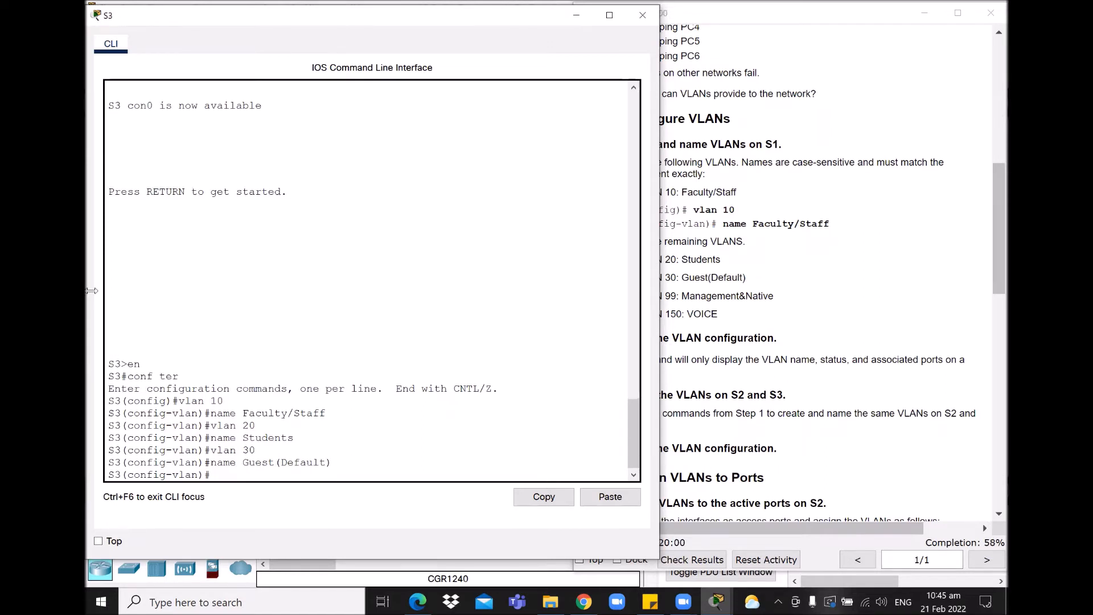
text(vlan 99)
key(Return)
text(name )
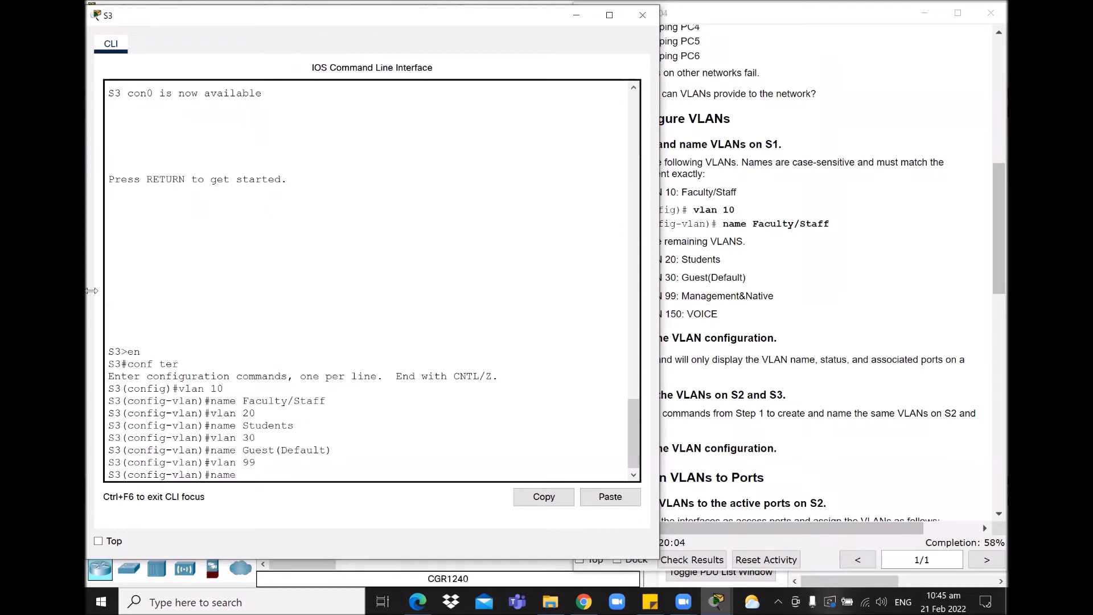
text(Management&Native)
key(Return)
text(vl)
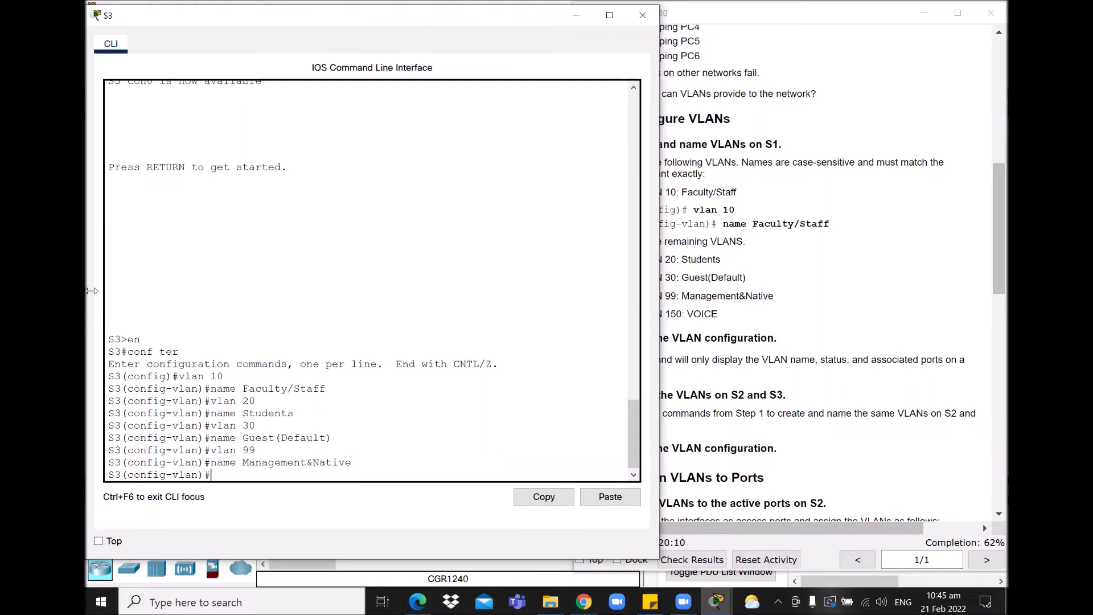
text(an 150)
key(Return)
text(name VOICE)
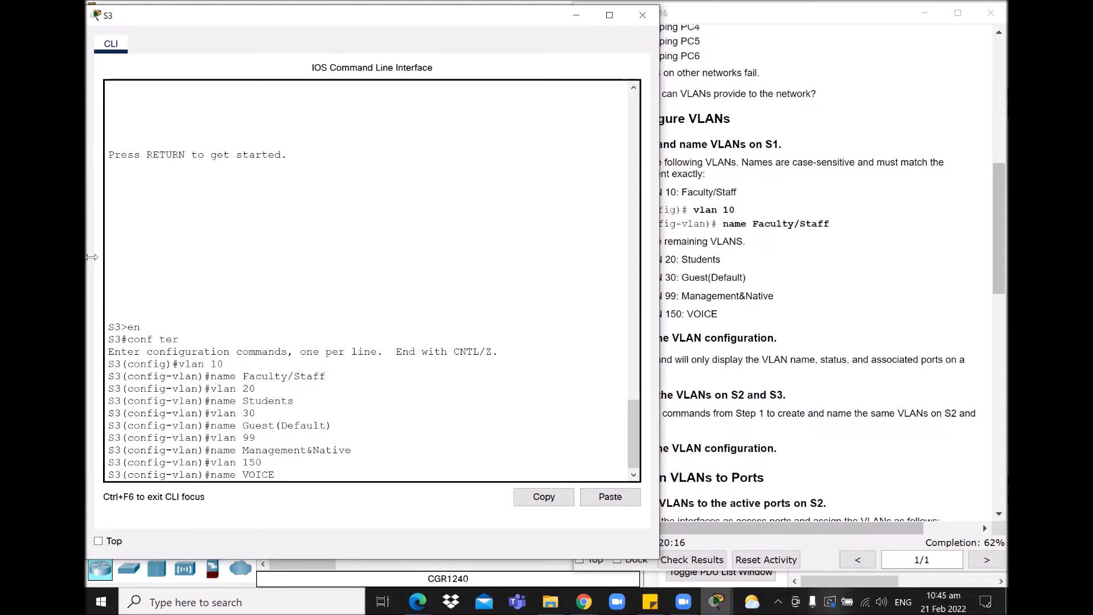
key(Return)
key(Return)
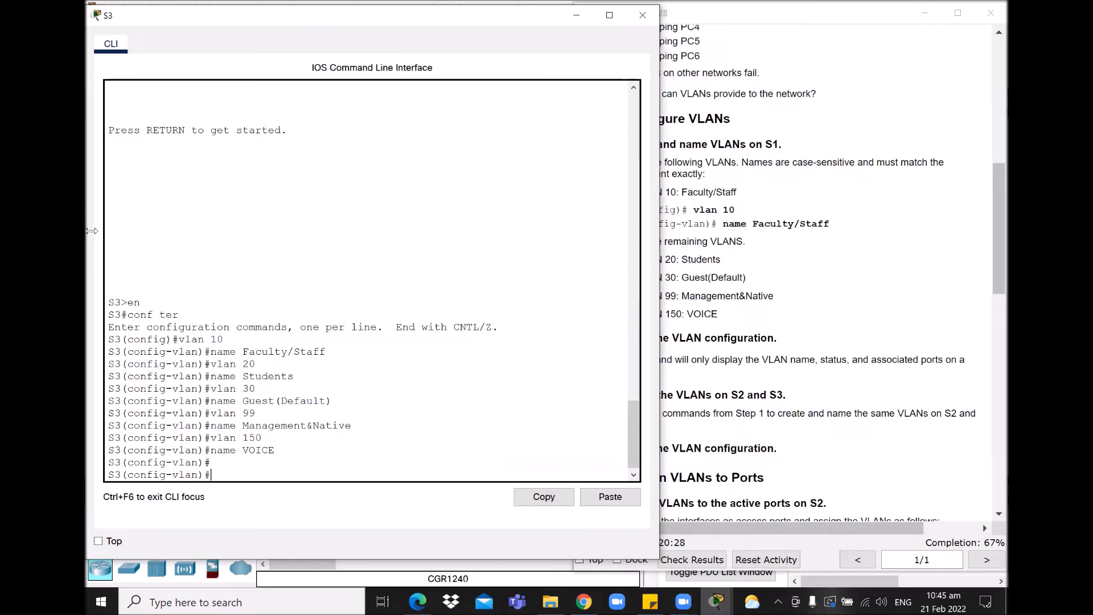
text(show vlan brief)
Step: Confirm in S3's show vlan brief output that all five new VLANs are active, then minimize its console
key(Return)
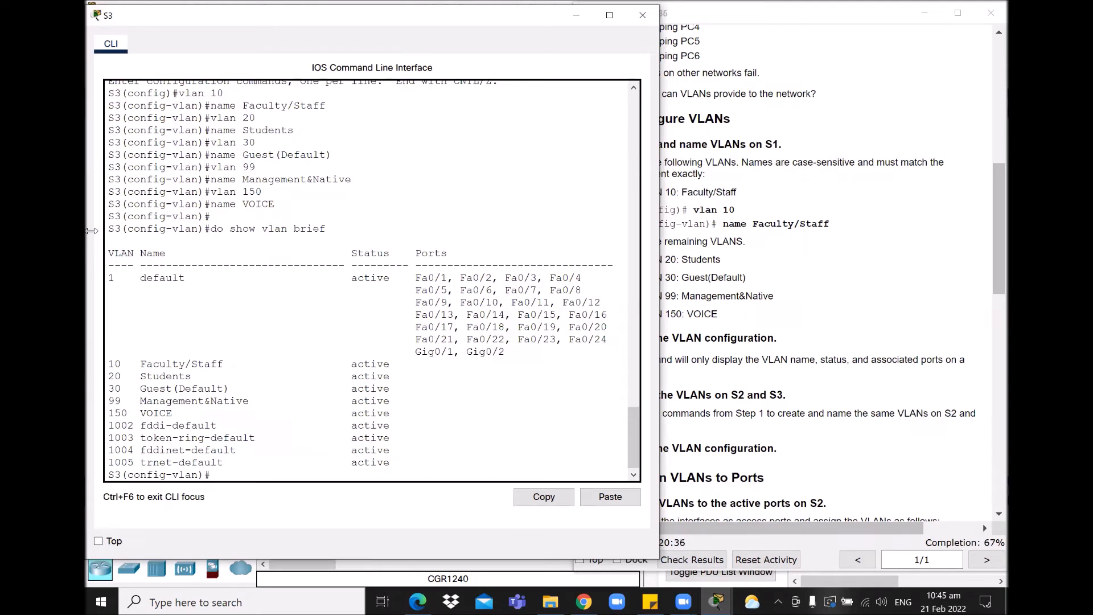
drag(107, 362, 436, 413)
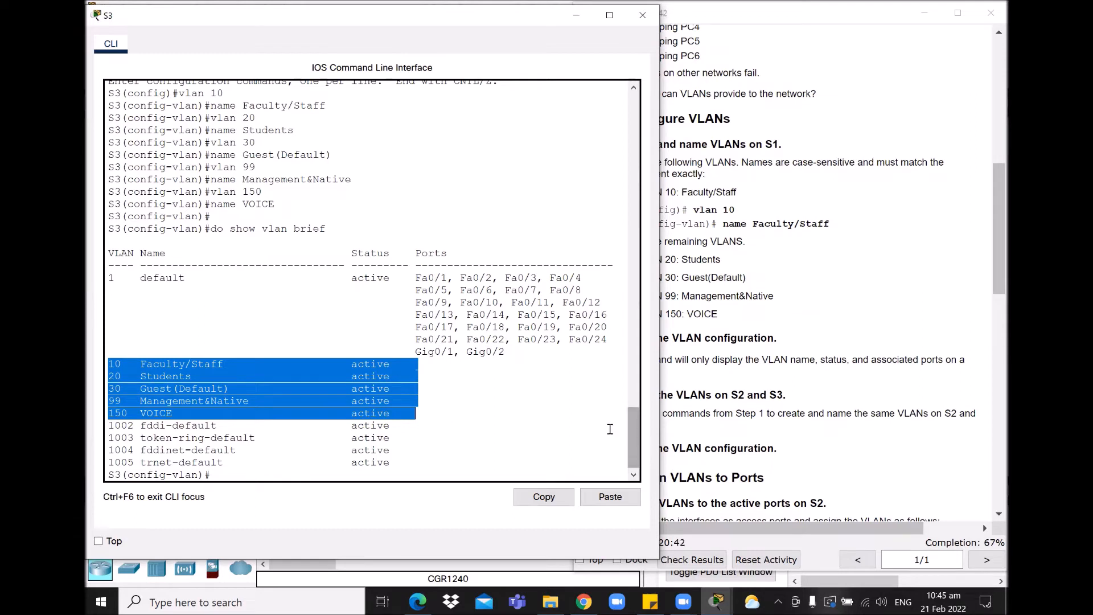
click(786, 431)
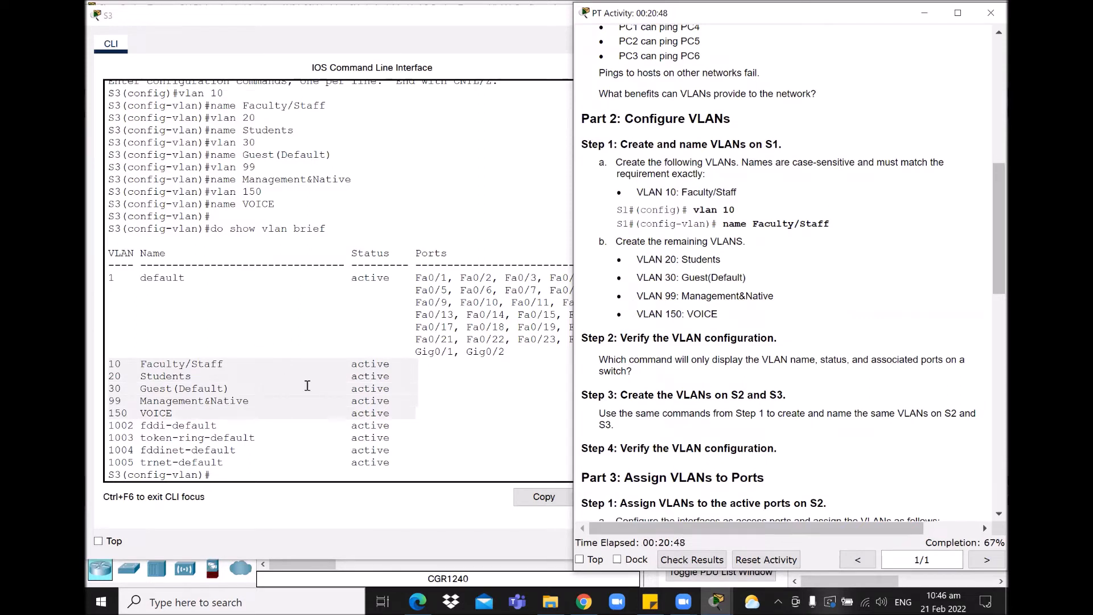
click(234, 228)
drag(231, 228, 339, 229)
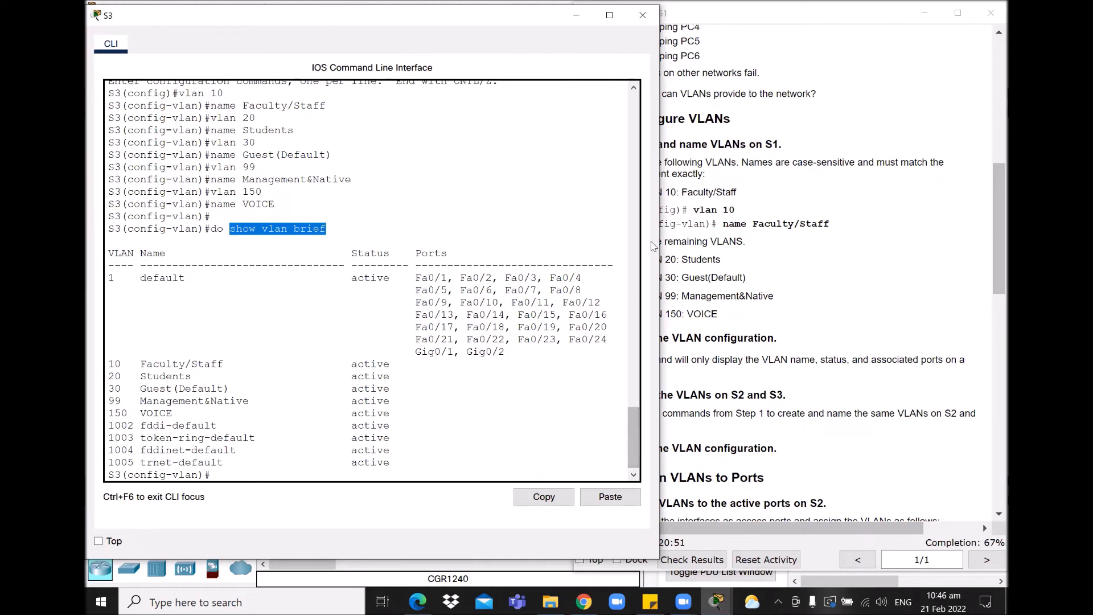
click(577, 16)
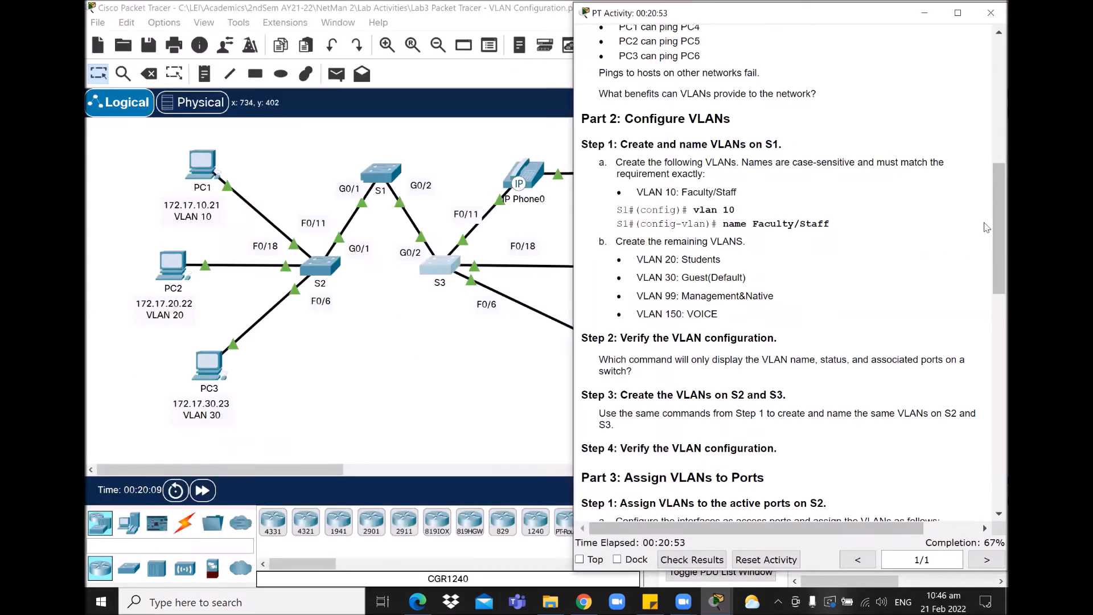
scroll(990, 267, down, 3)
scroll(990, 268, down, 9)
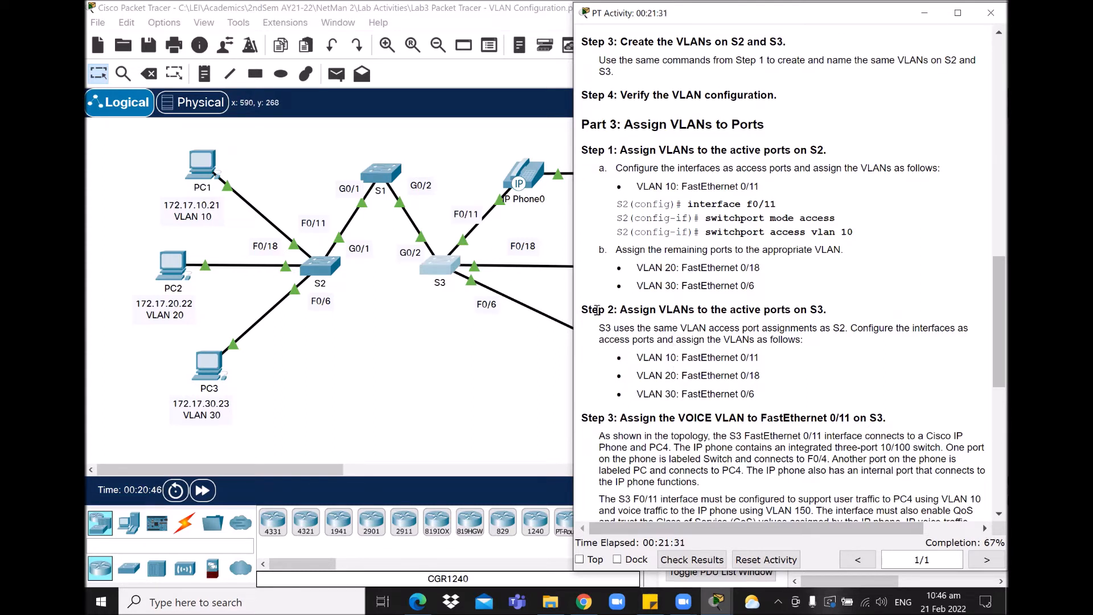
drag(581, 150, 619, 149)
drag(693, 146, 859, 149)
click(716, 181)
scroll(814, 353, up, 6)
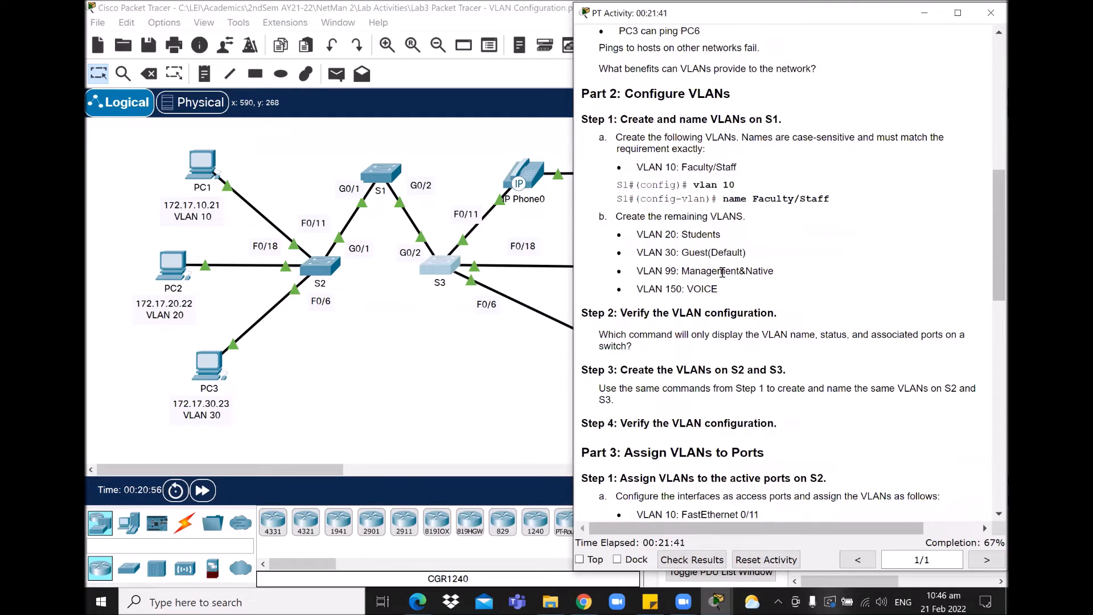
drag(732, 292, 643, 162)
drag(991, 208, 991, 295)
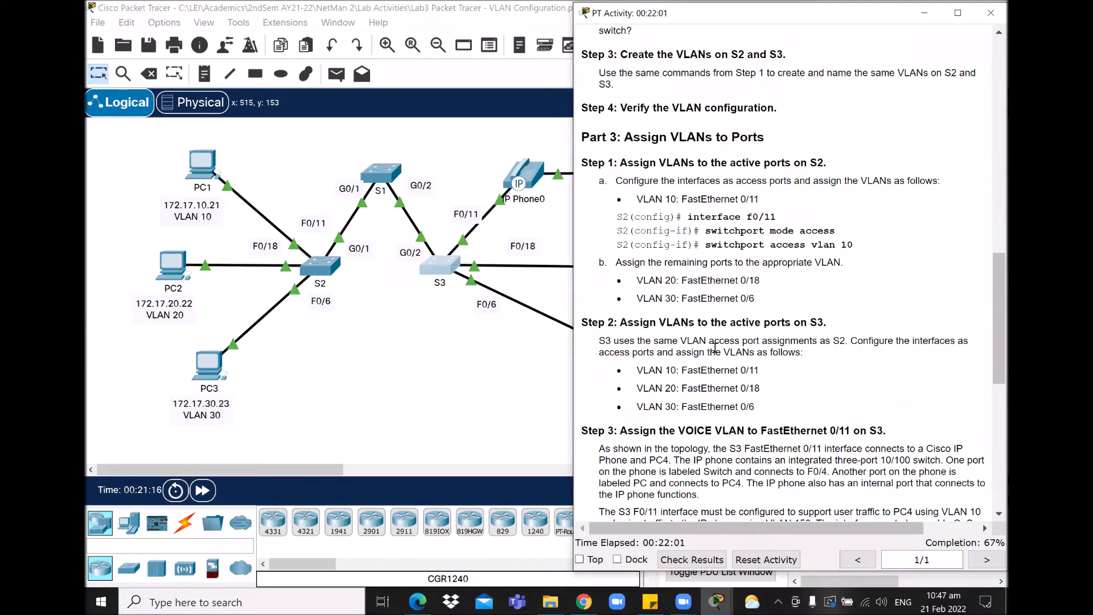
click(716, 602)
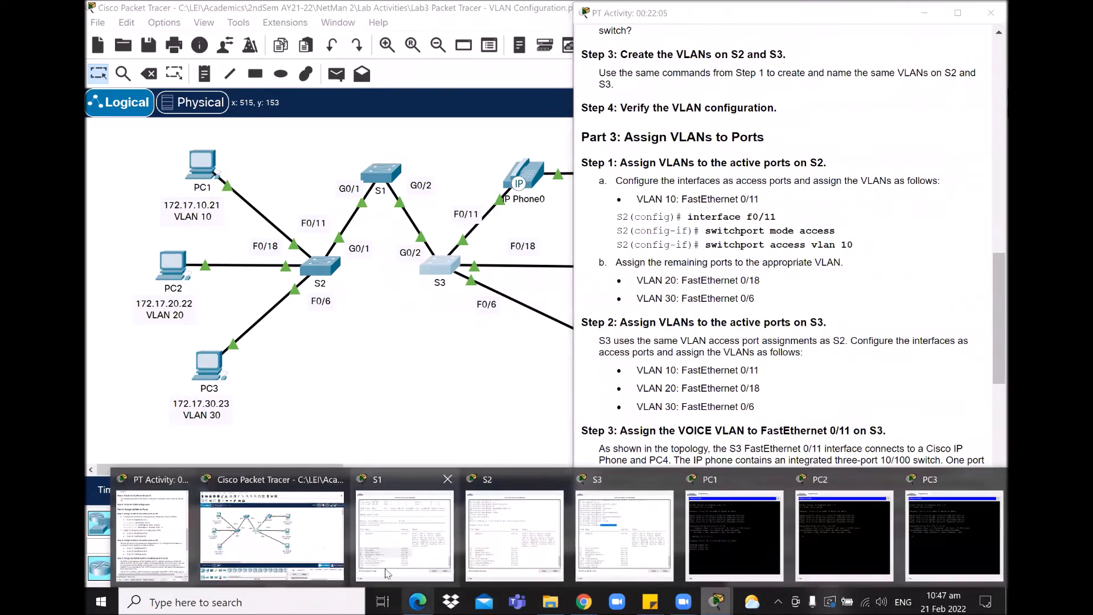
click(388, 554)
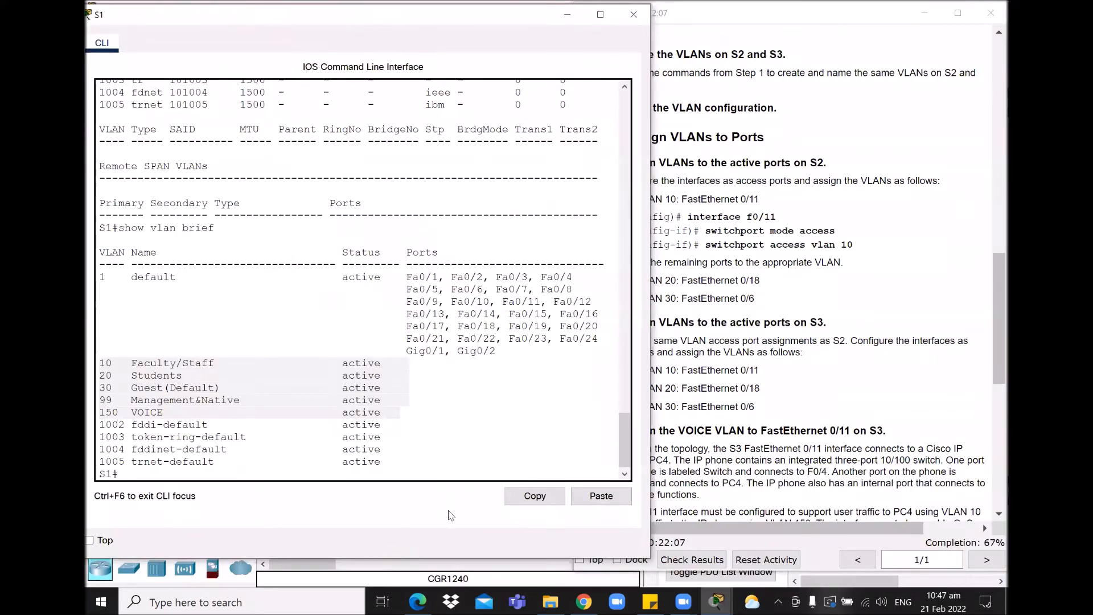
key(Return)
key(Return)
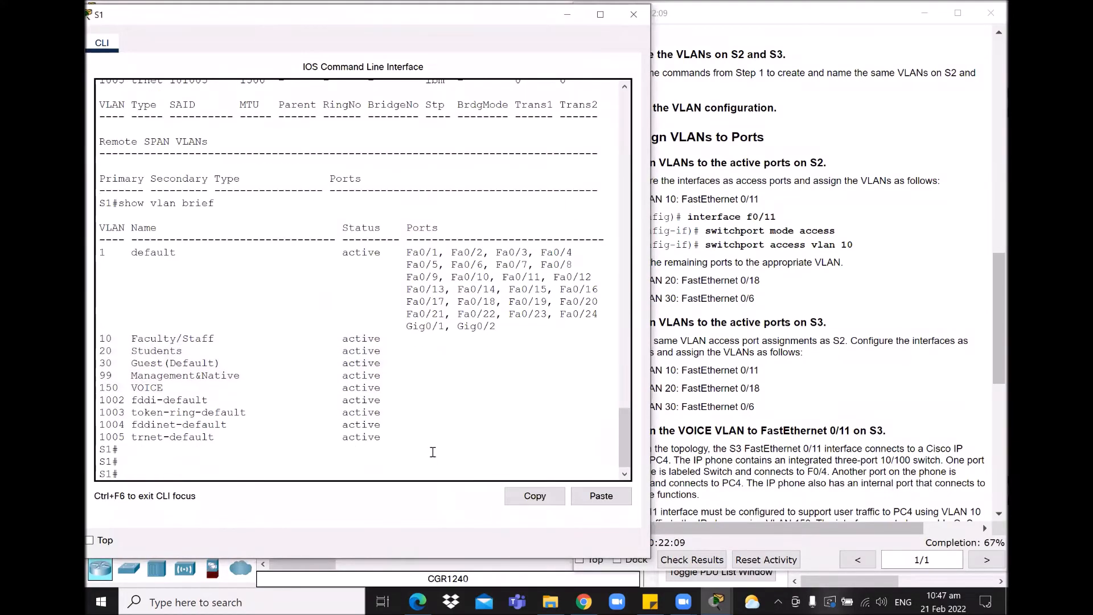
click(847, 336)
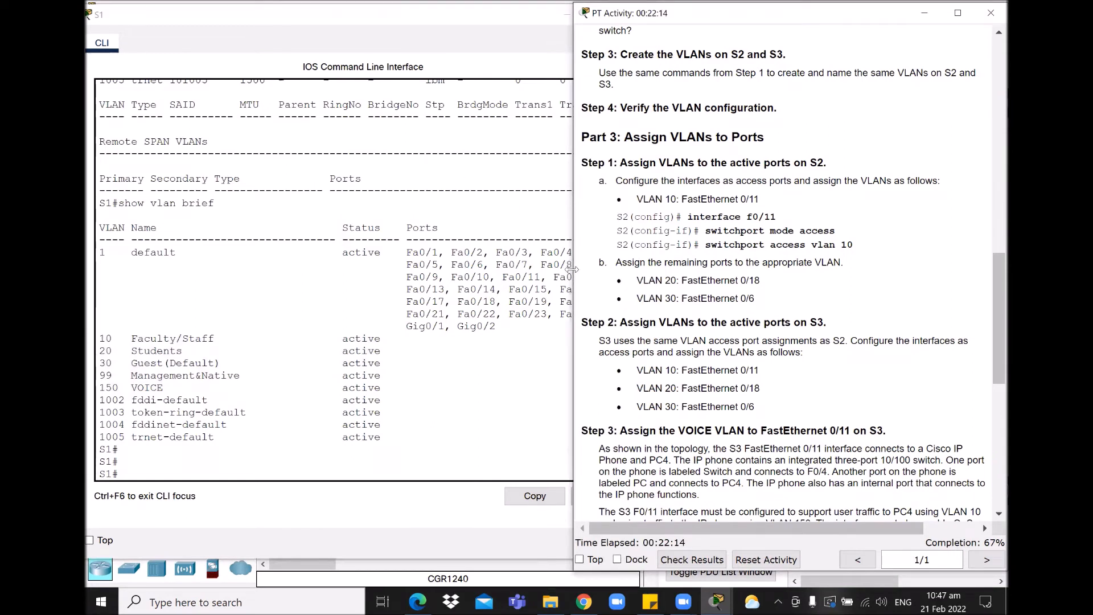
drag(574, 268, 606, 270)
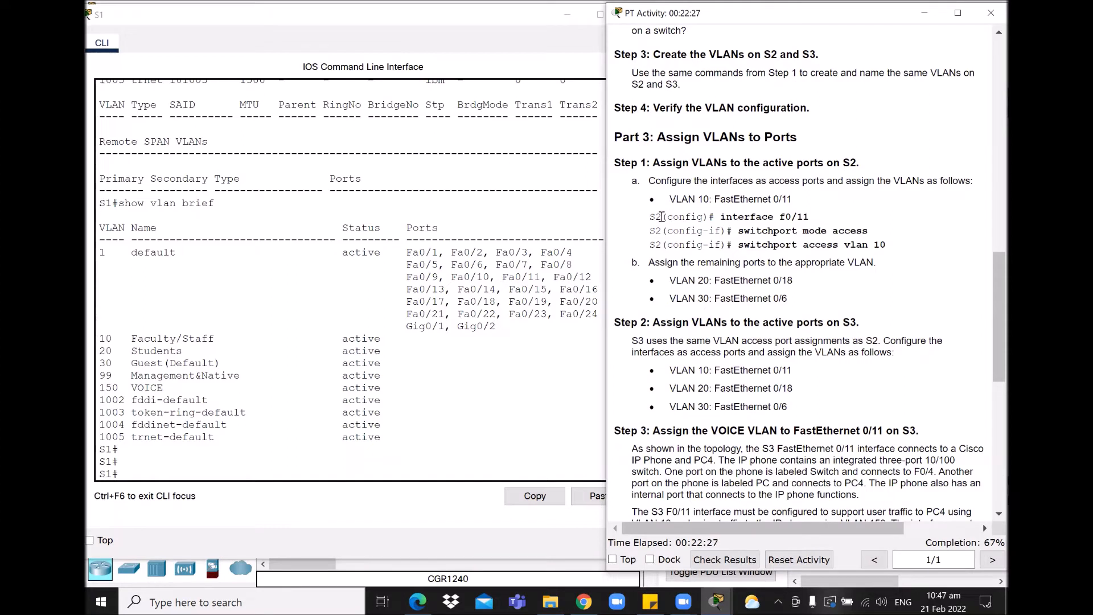
drag(649, 217, 818, 217)
drag(738, 230, 871, 233)
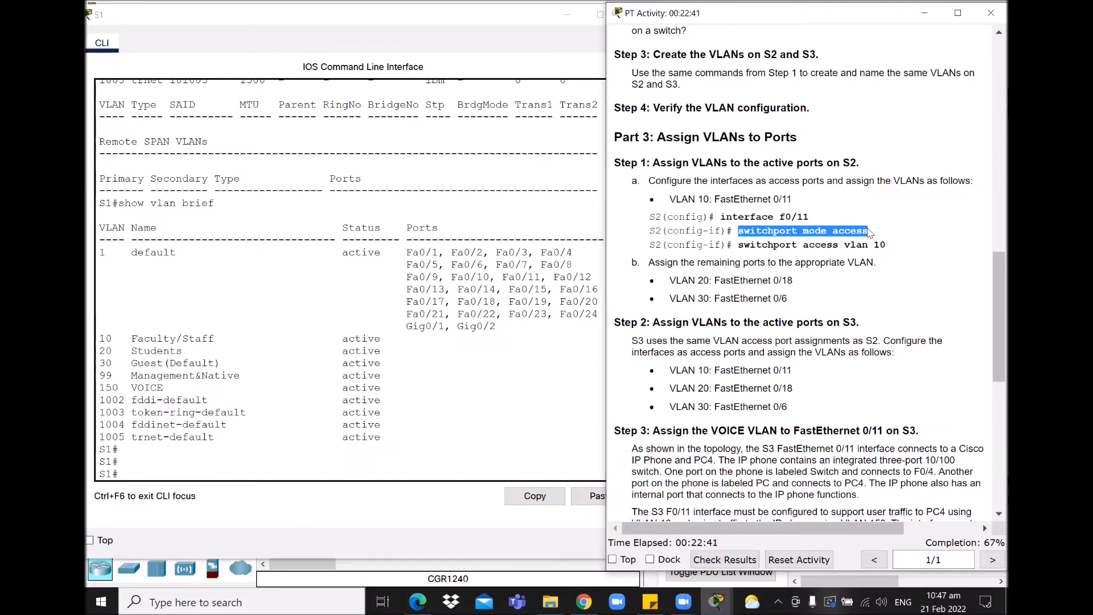
drag(738, 245, 892, 248)
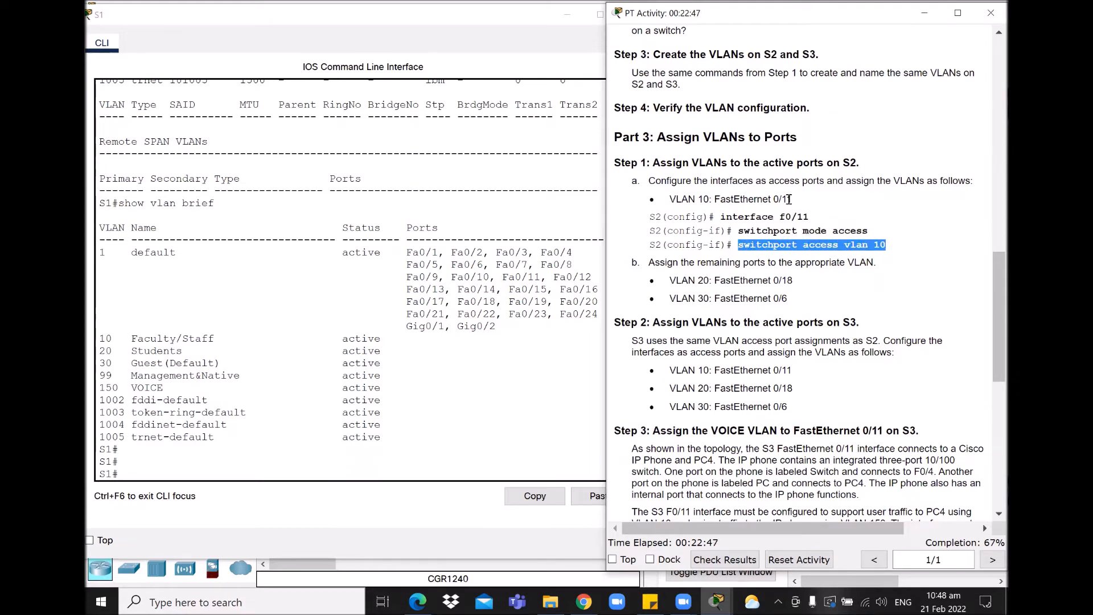
click(566, 14)
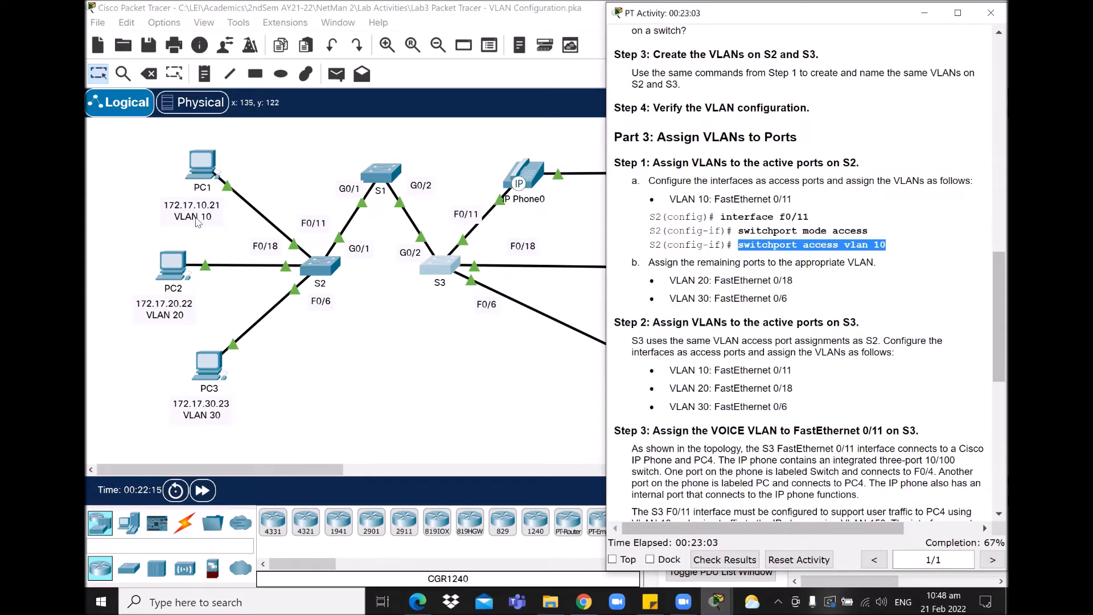
Step: Open switch S2's console alongside the activity instructions
click(322, 269)
click(321, 270)
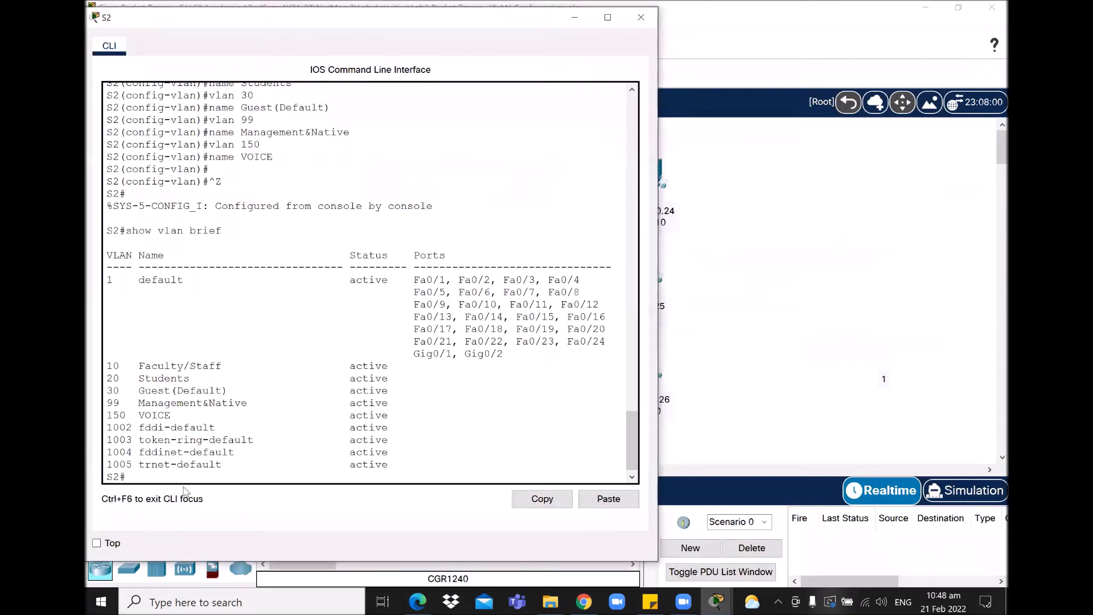
click(712, 601)
click(173, 549)
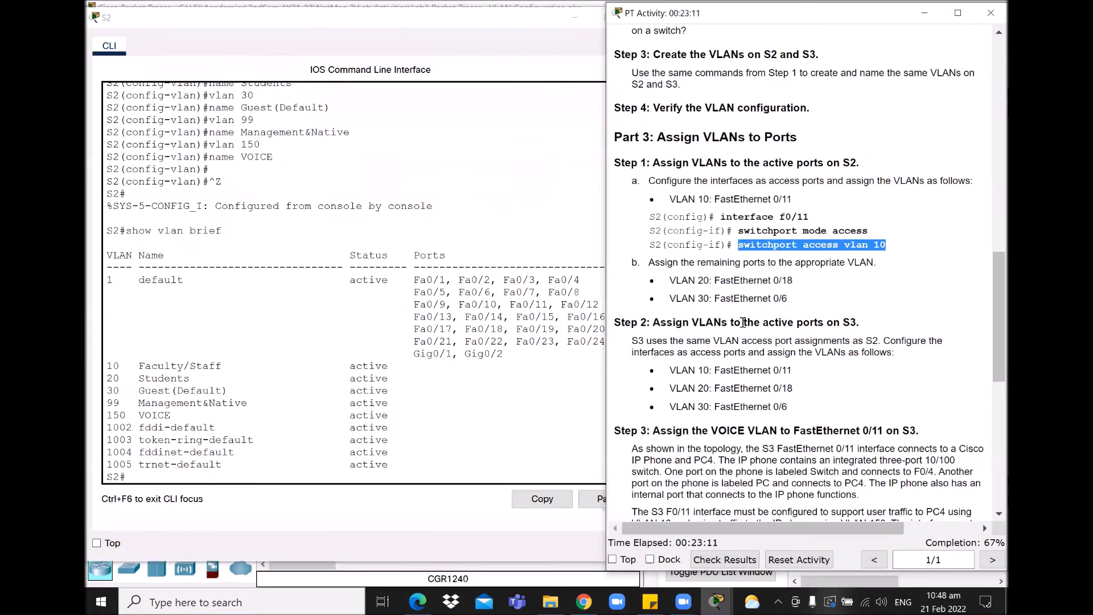
click(239, 478)
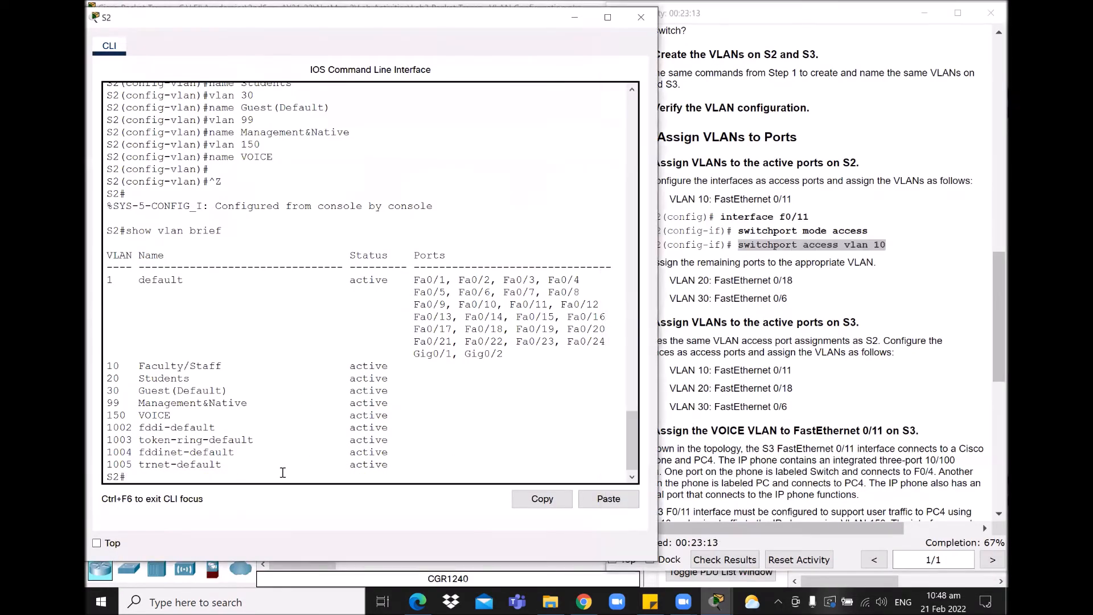
Step: On S2, enter configuration for interface f0/11 and type switchport mode access
text(conf ter)
key(Return)
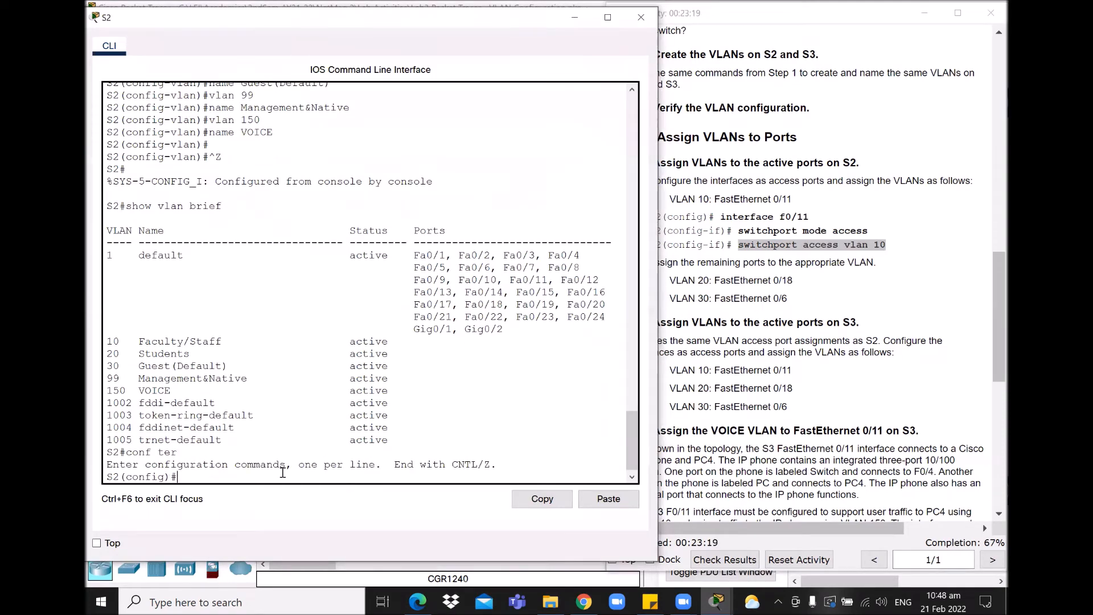
text(interface f0/11)
key(Return)
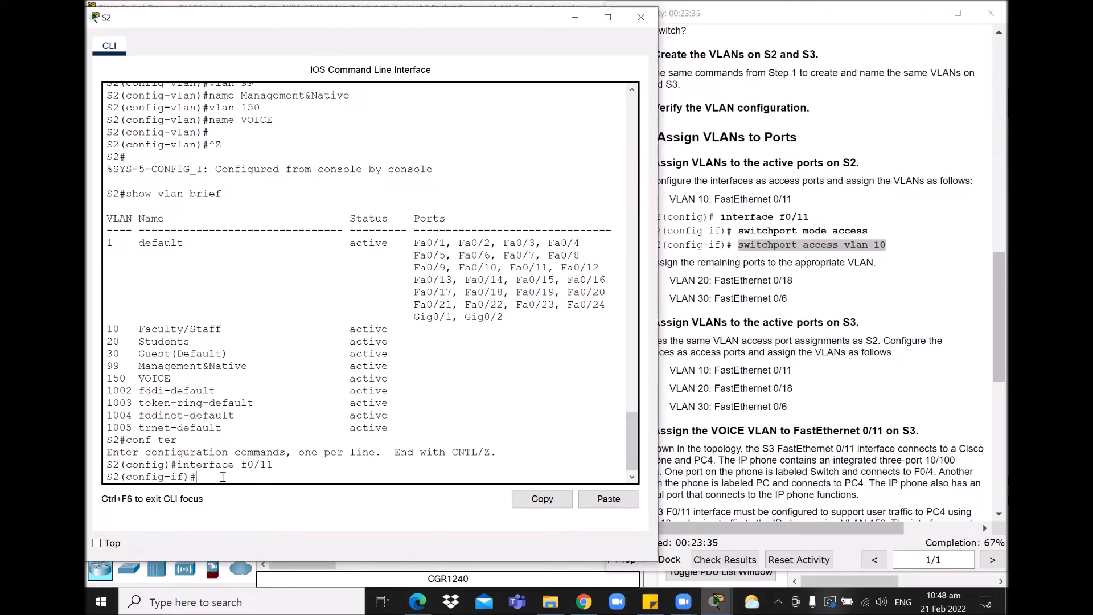
text(switchport mode access)
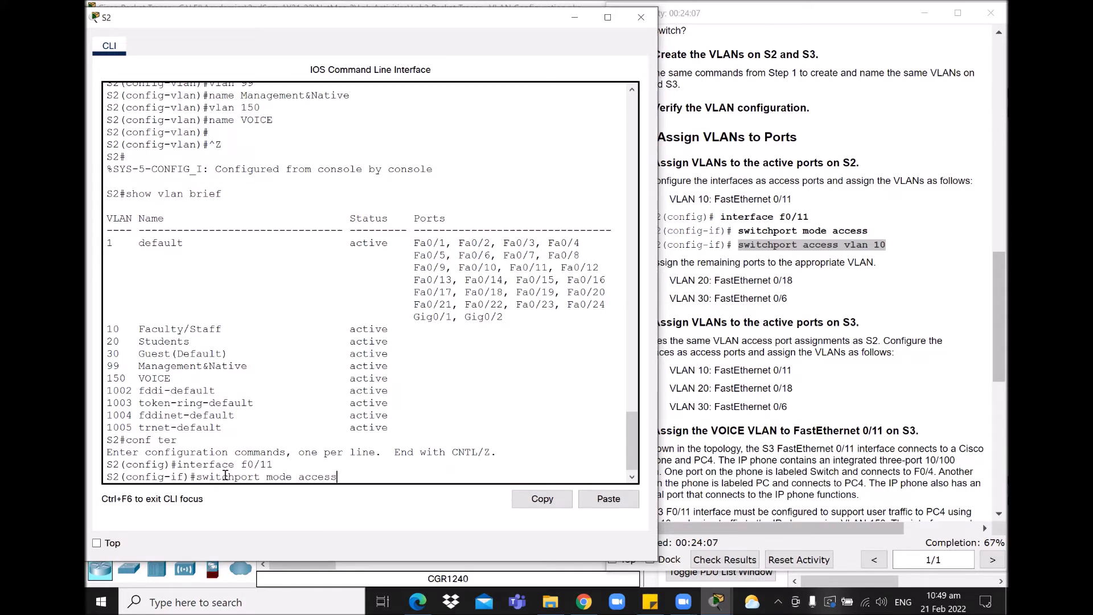
Step: Make S2's f0/11 an access port in VLAN 10 and start a do show vlan command
key(Return)
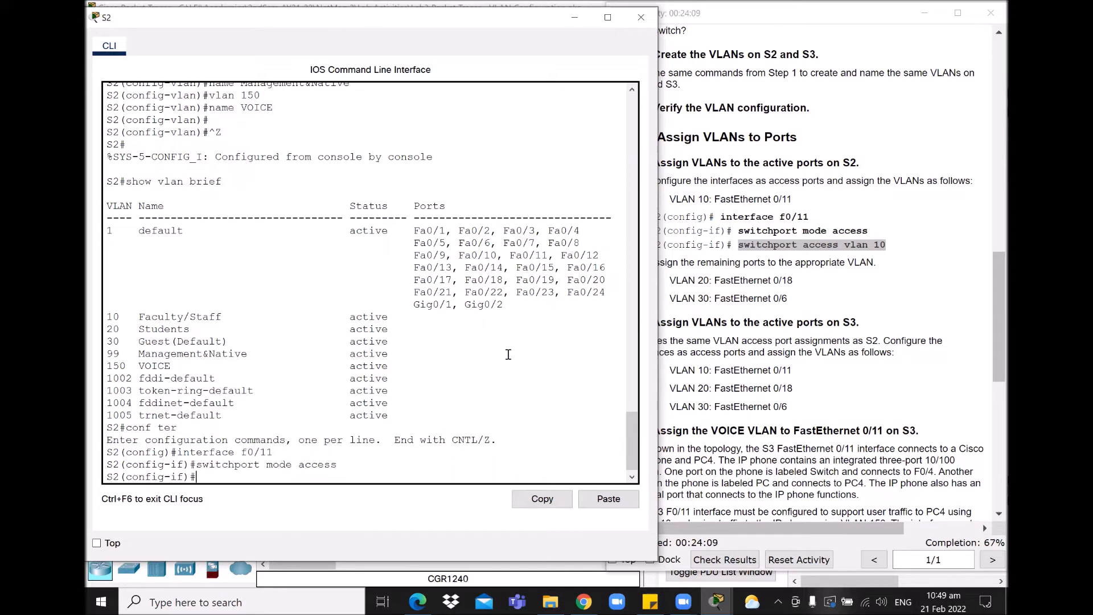
text(switchport access vlan)
text(10)
key(Return)
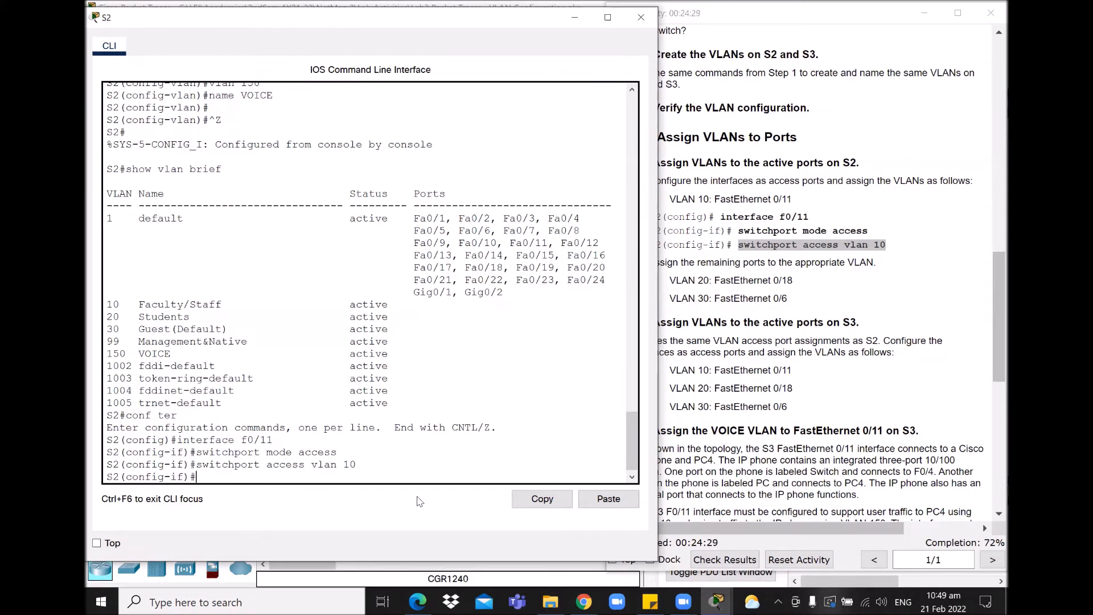
text(do show vlan)
Step: Highlight the earlier listing with Fa0/11 in the default VLAN, plus the three f0/11 commands
drag(111, 169, 431, 391)
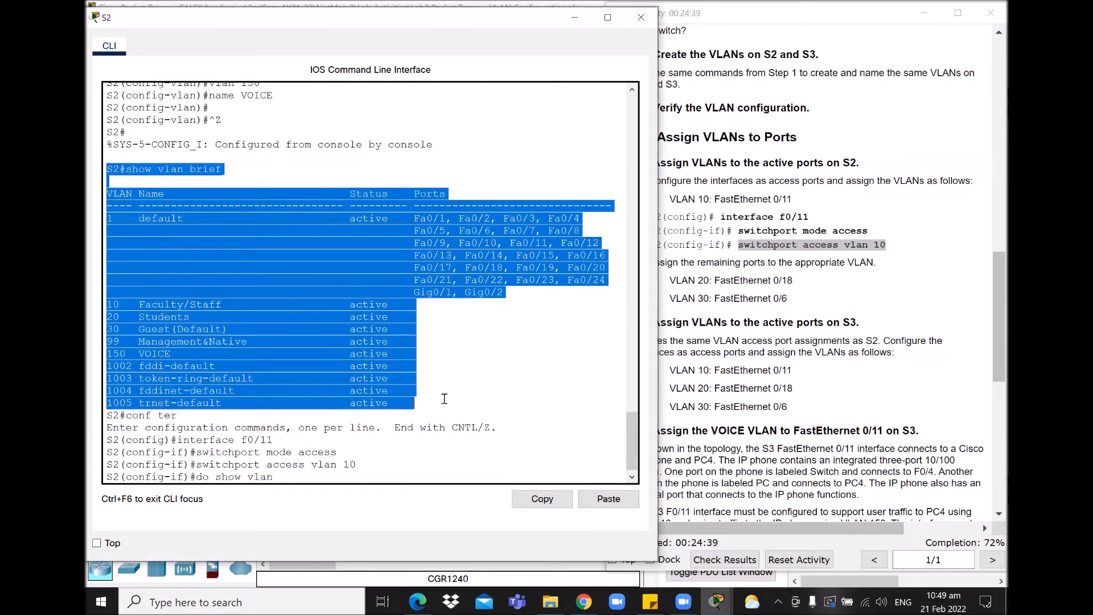
click(499, 355)
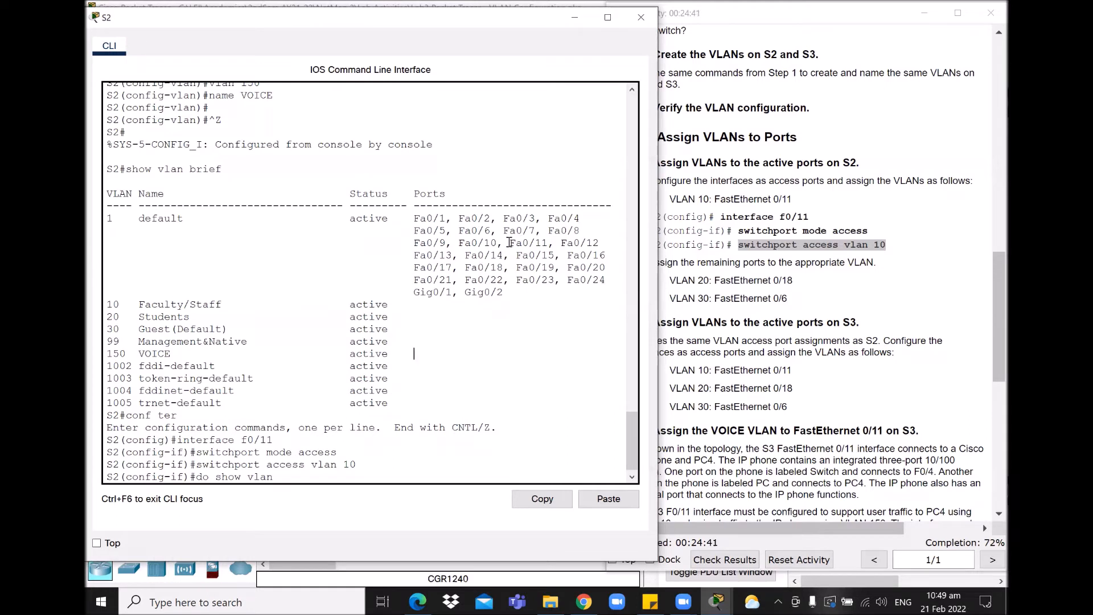
drag(510, 243, 545, 243)
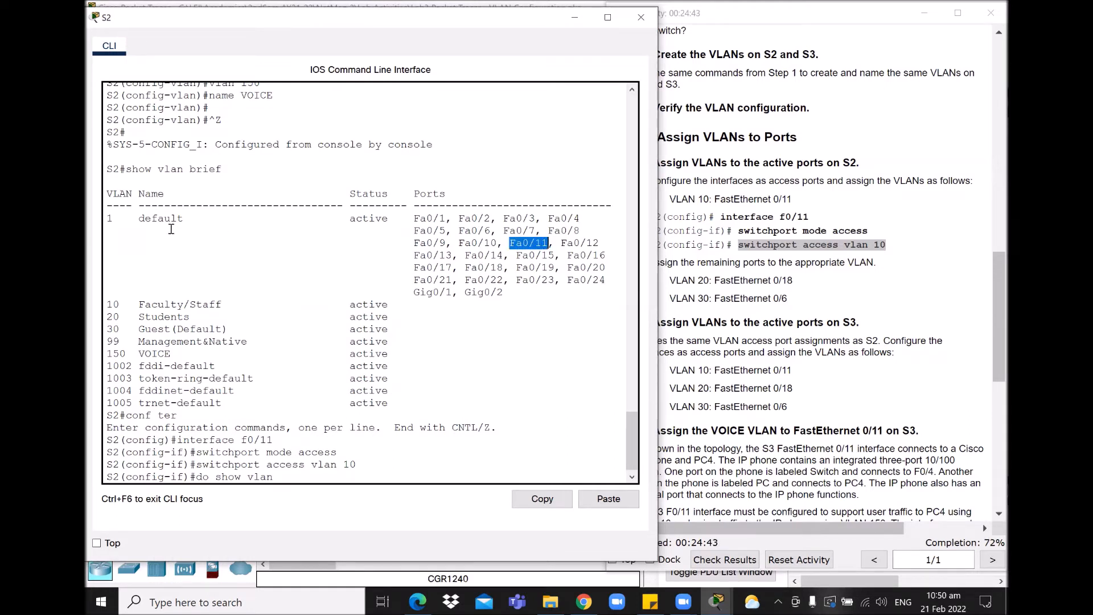
drag(107, 219, 189, 219)
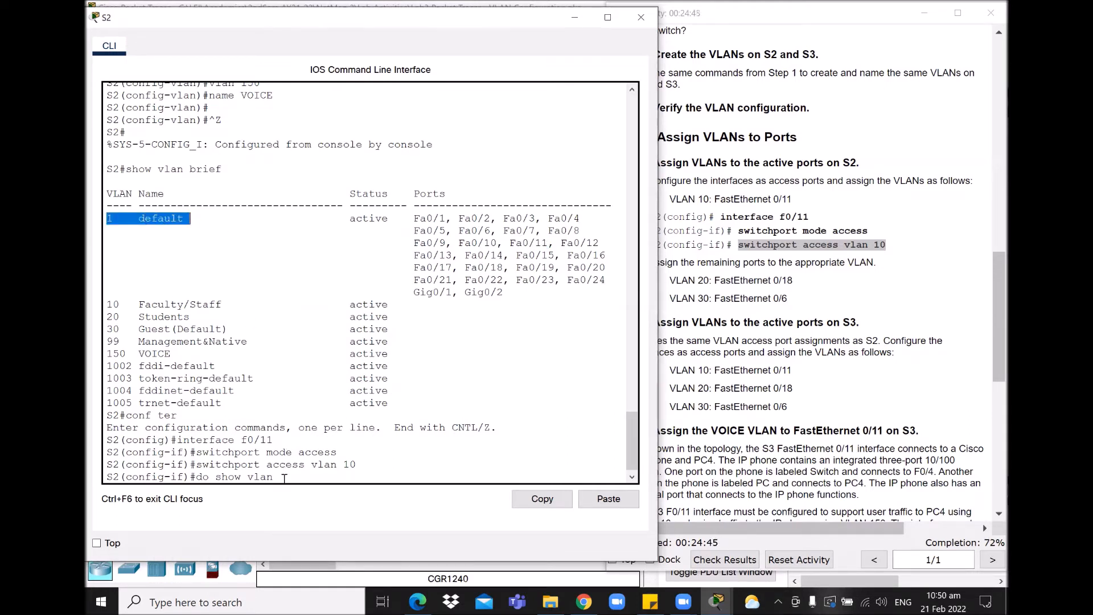
click(285, 475)
drag(177, 439, 377, 462)
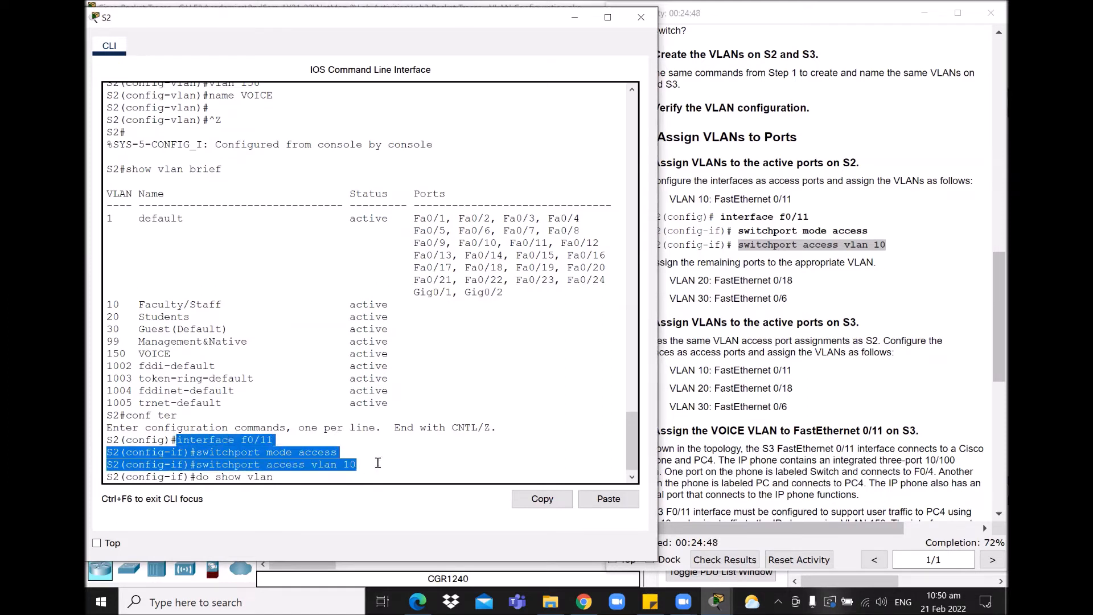
click(289, 482)
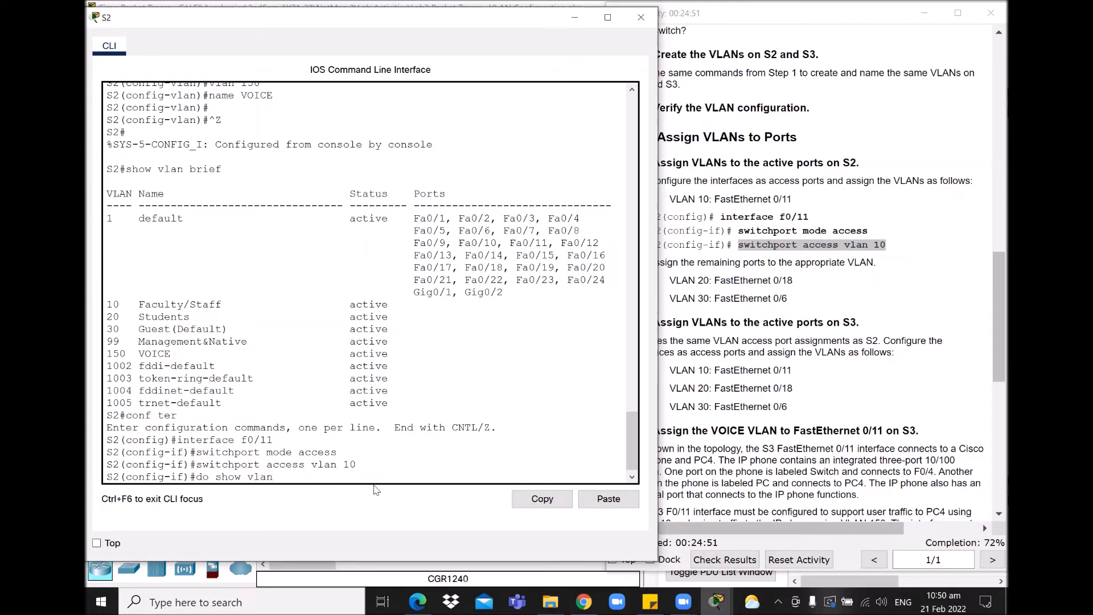
Step: Run do show vlan brief and point out Fa0/11 now under VLAN 10
text(brief)
key(Return)
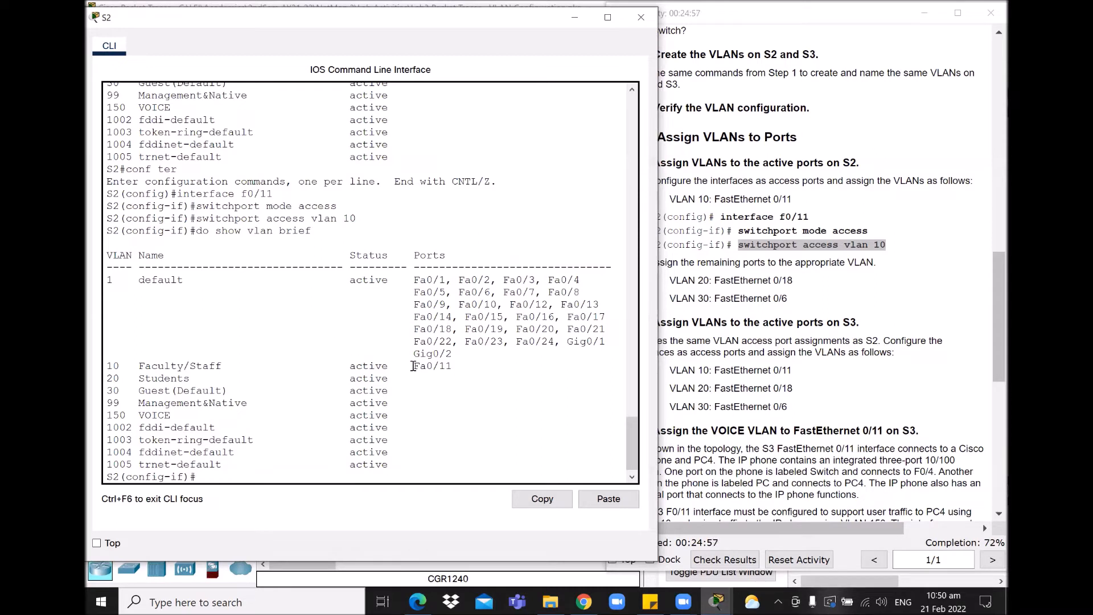
drag(411, 367, 460, 364)
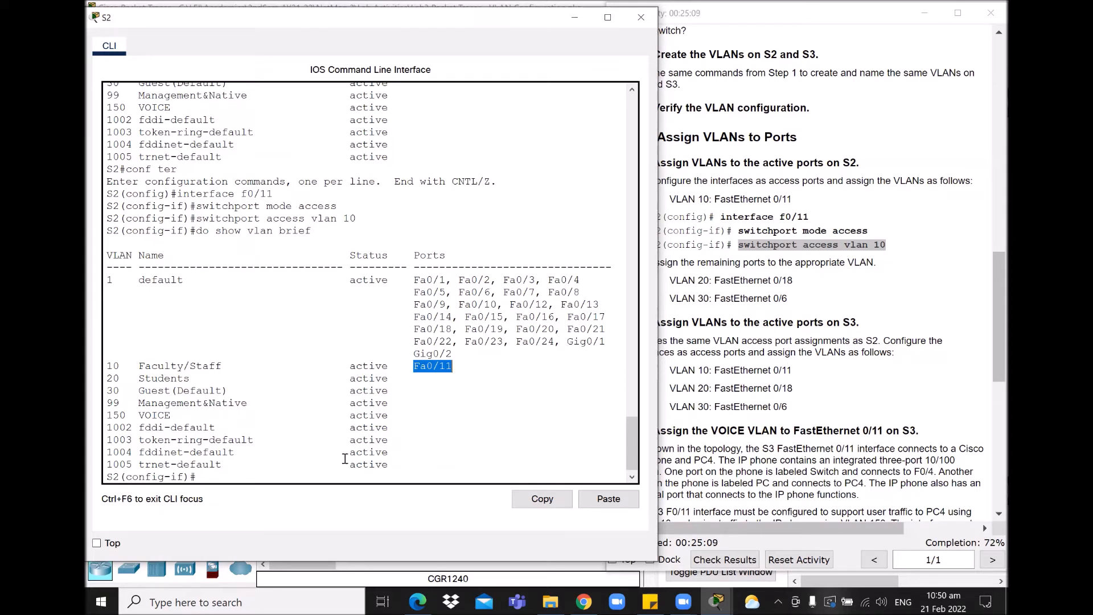
click(433, 459)
key(Return)
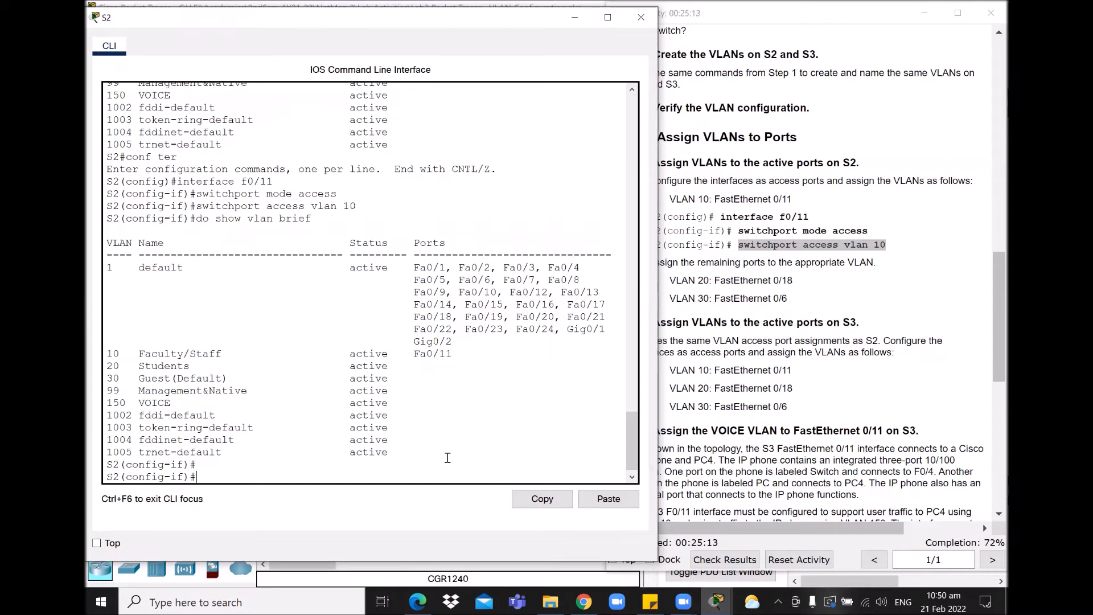
Step: Configure S2's f0/18 as an access port in VLAN 20
text(interface f0/)
key(Return)
key(Up)
key(Up)
key(Up)
key(Up)
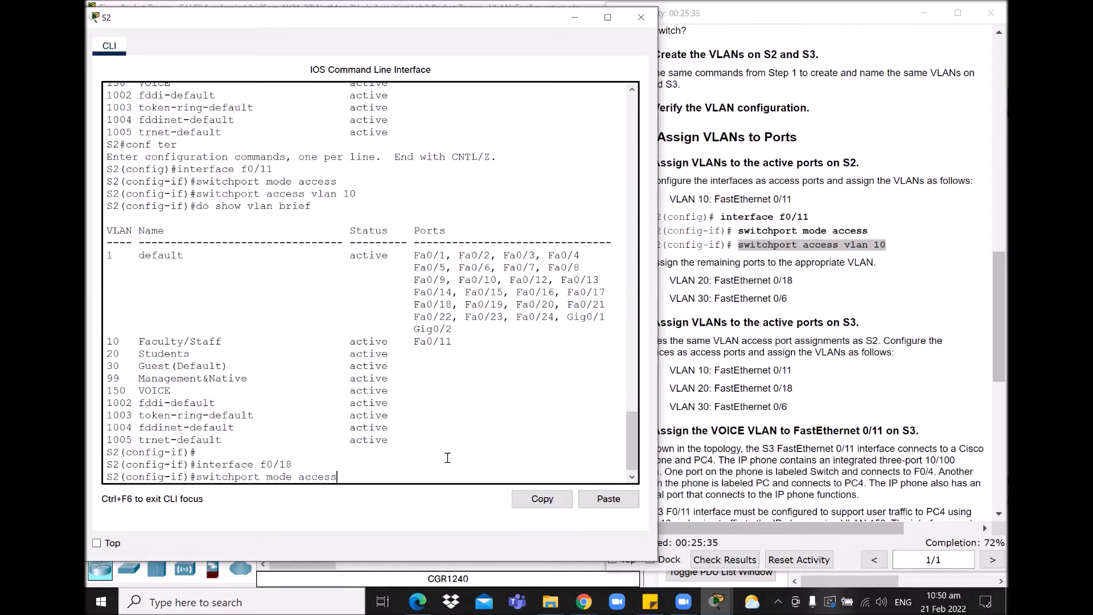
key(Return)
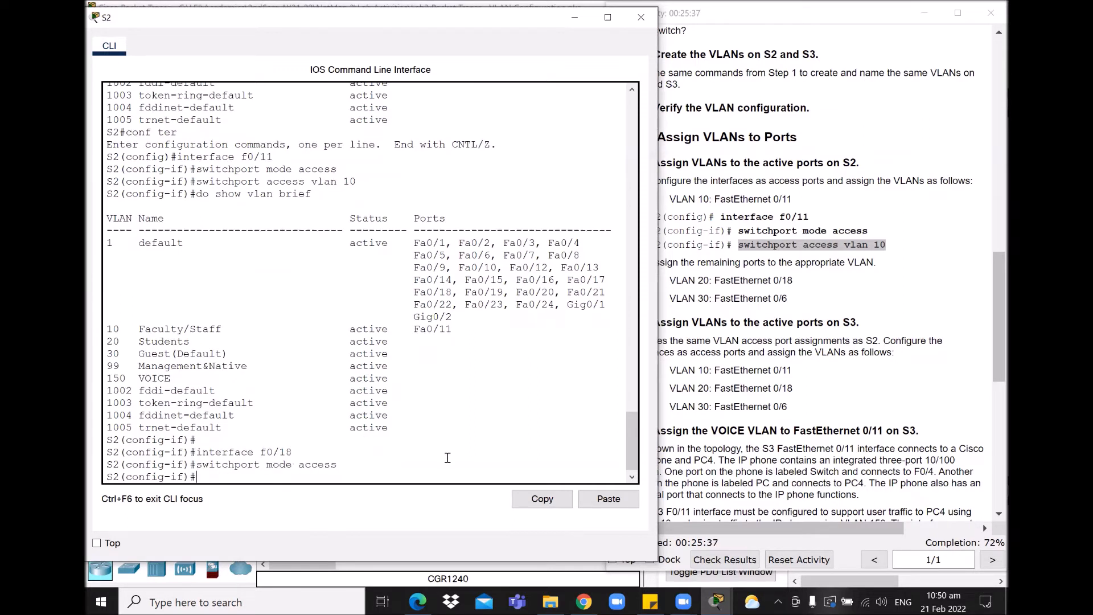
key(Up)
key(Up)
key(Up)
key(Up)
key(BackSpace)
key(BackSpace)
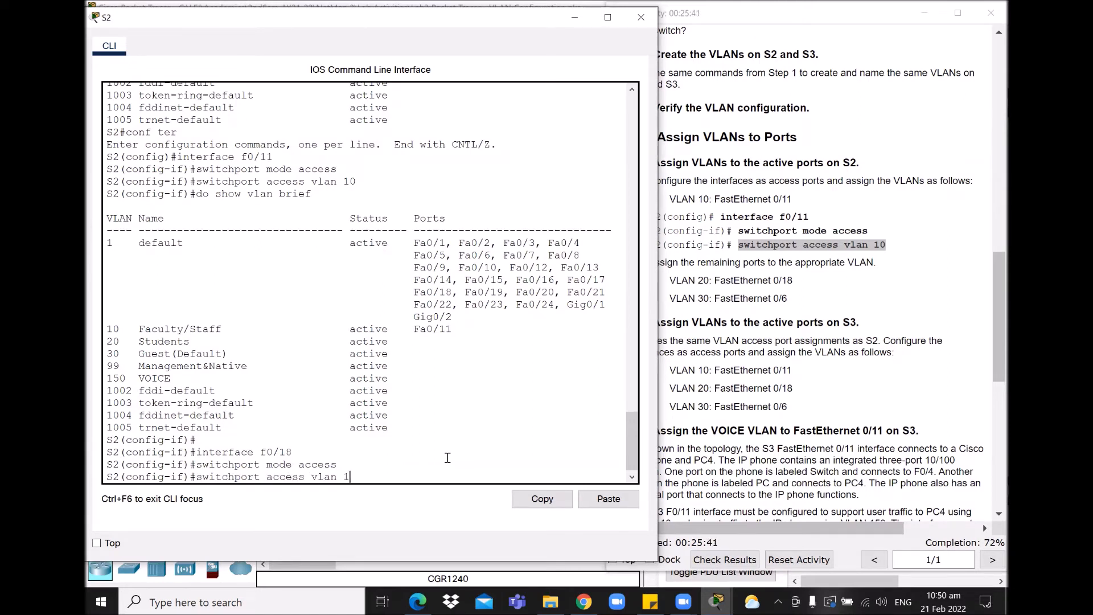
click(862, 339)
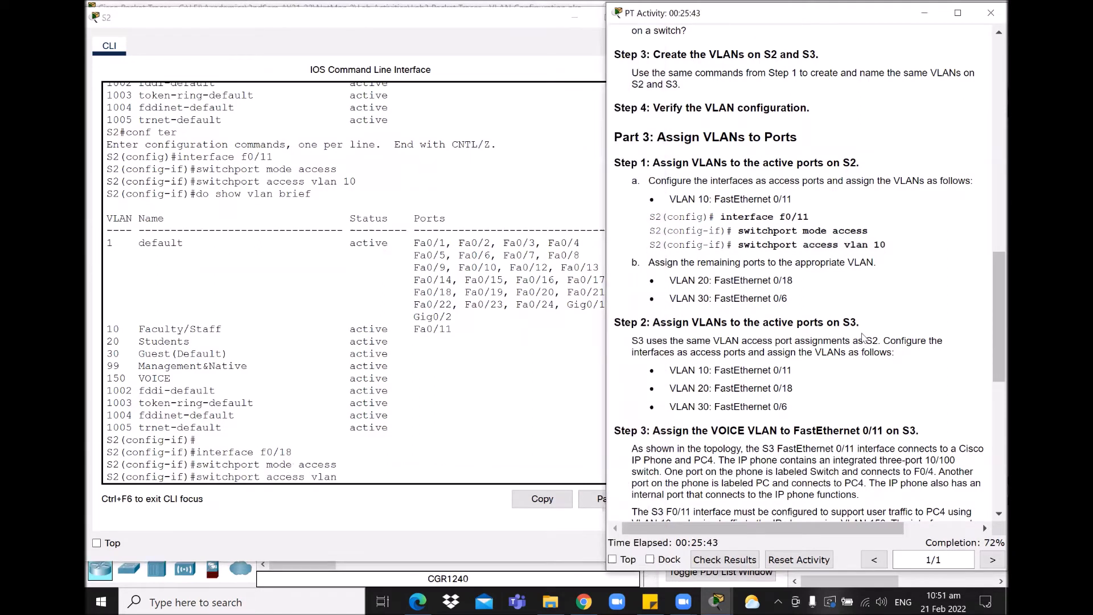
click(535, 154)
key(Escape)
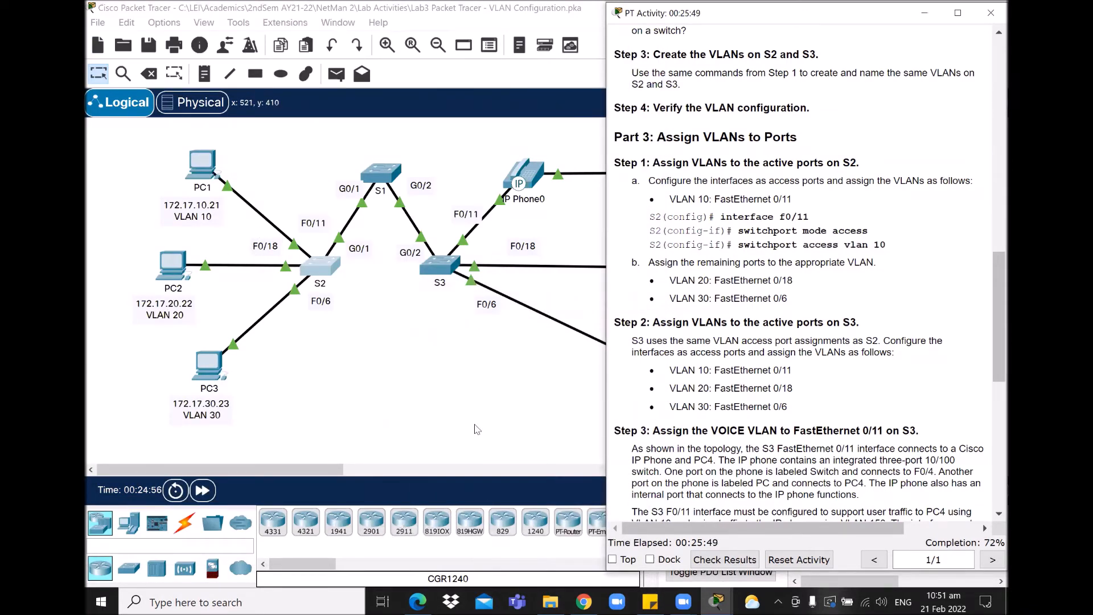
click(717, 602)
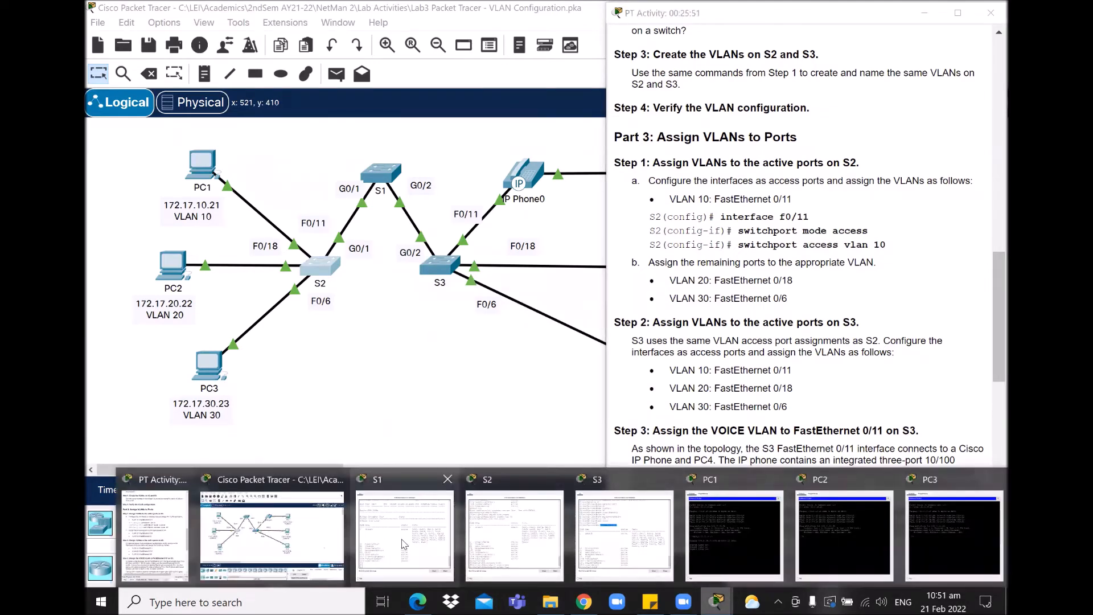
click(512, 551)
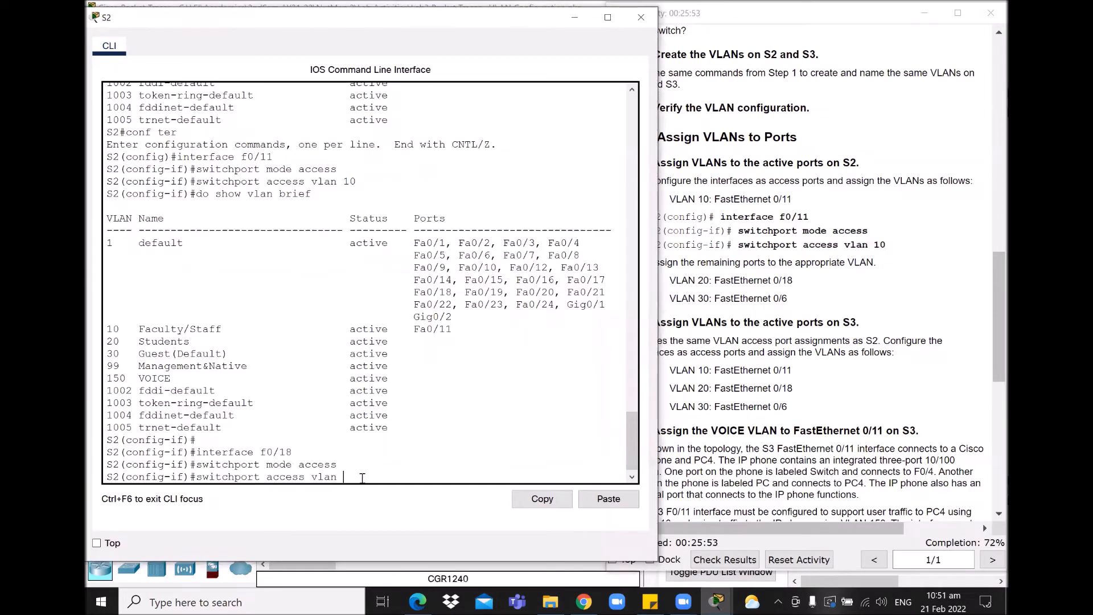
text(20)
key(Up)
key(Up)
key(Up)
key(Up)
text(20)
key(Return)
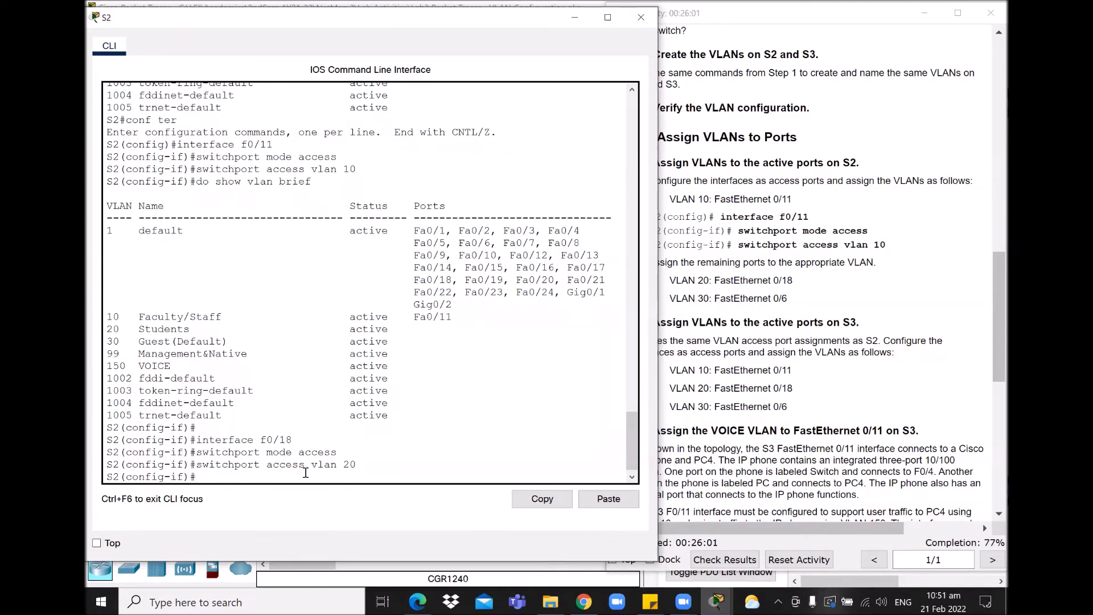
Step: Configure S2's f0/6 as an access port in VLAN 30 and enter do show vlan brief
text(interface f0/6)
key(Return)
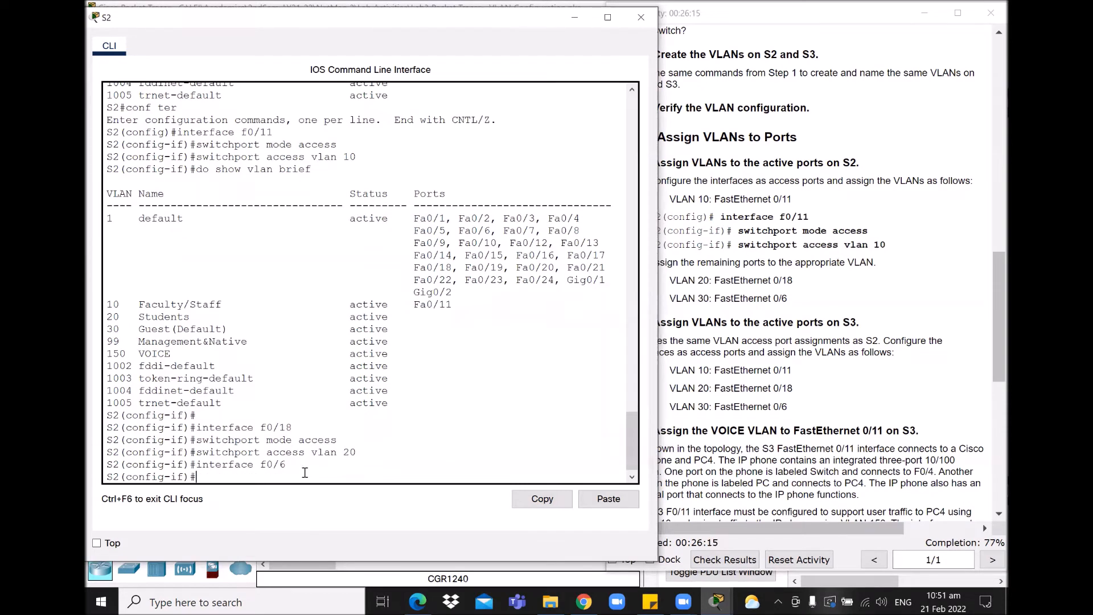
key(Up)
key(Up)
key(Up)
key(Return)
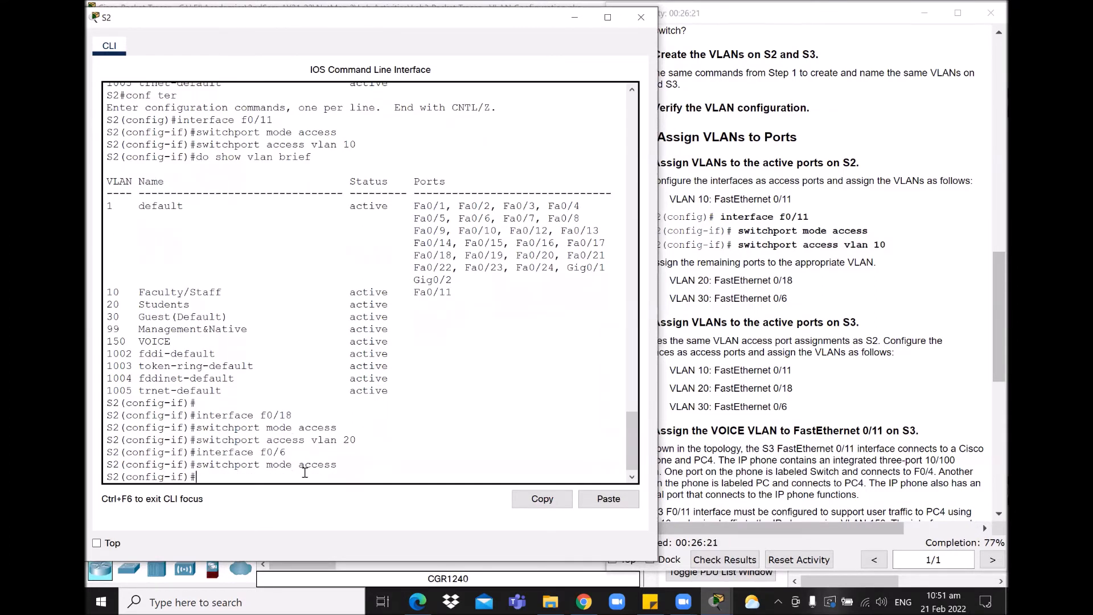
key(Up)
key(Up)
key(Up)
text(30)
key(Return)
key(Return)
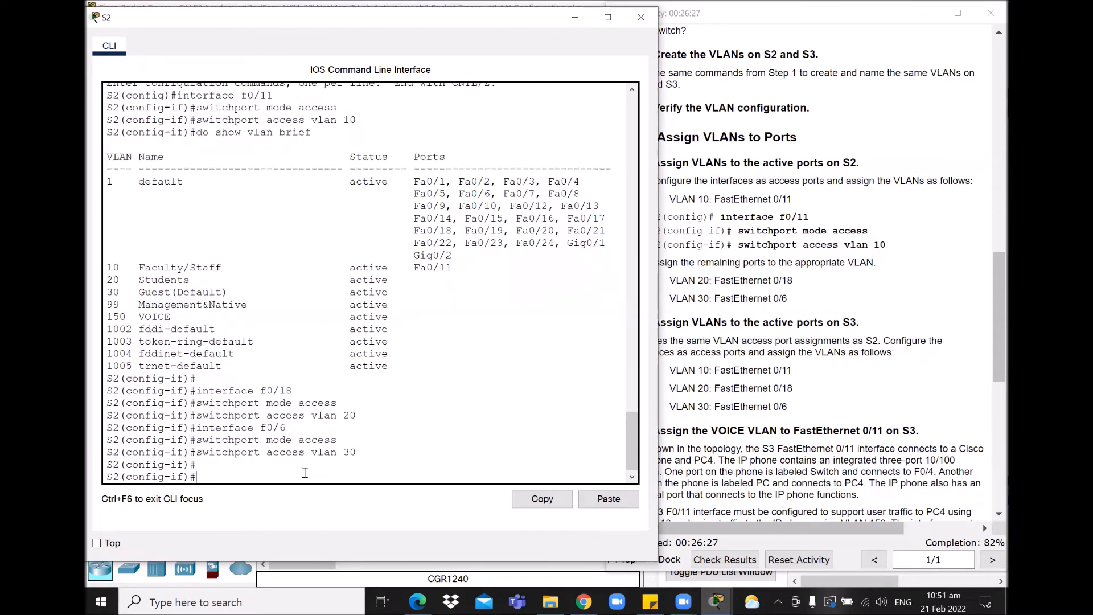
text(do show vlan brief)
key(Return)
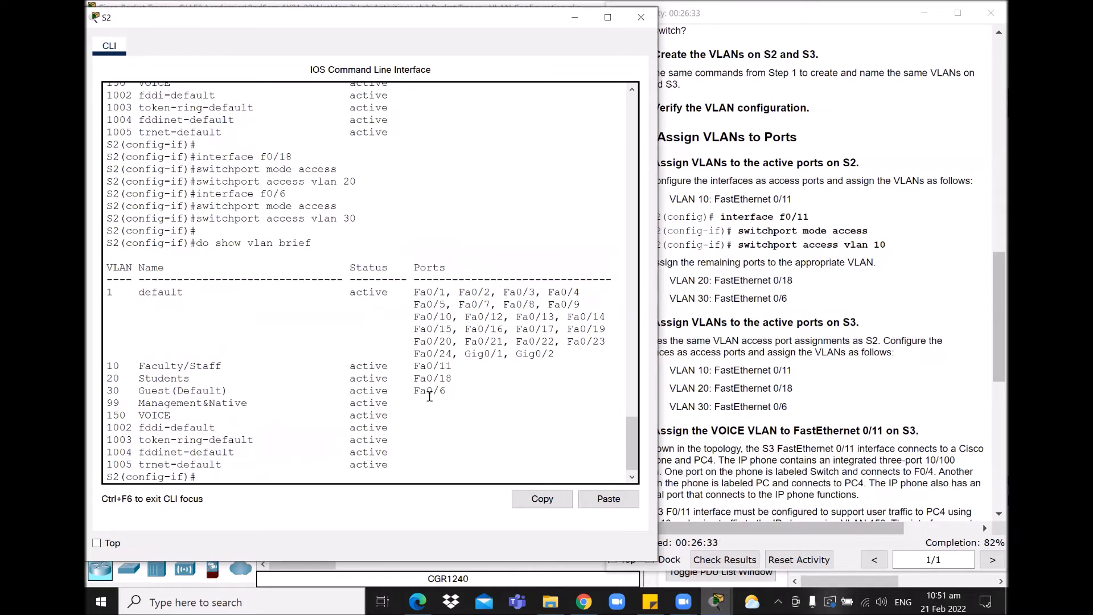
Step: Highlight S2's VLAN 10, 20 and 30 rows, then scroll the instructions to Step 2
drag(442, 389, 107, 368)
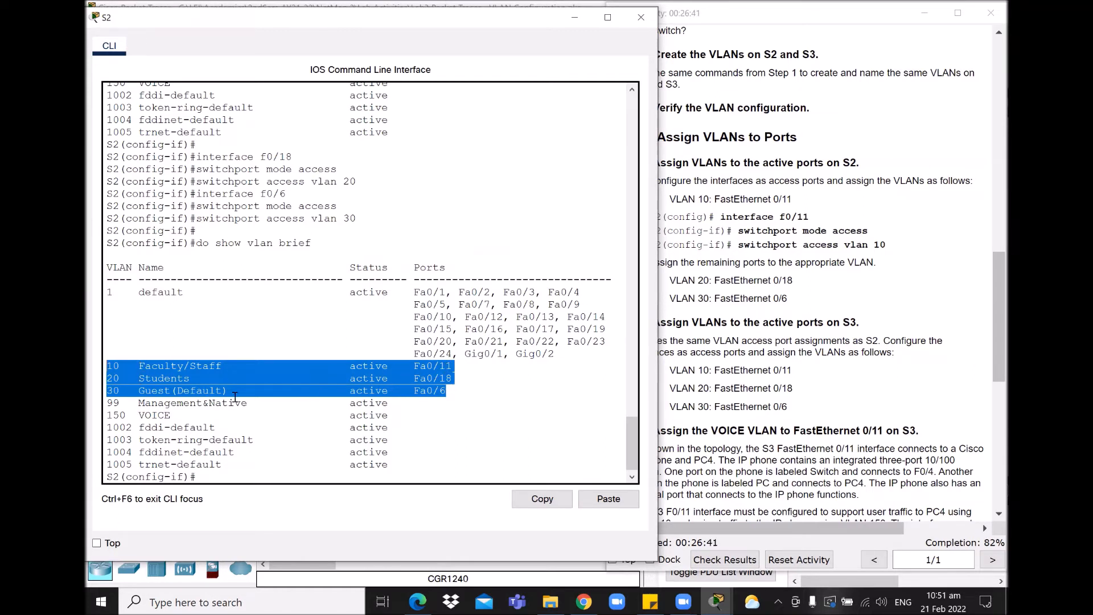
click(493, 448)
scroll(507, 413, down, 1)
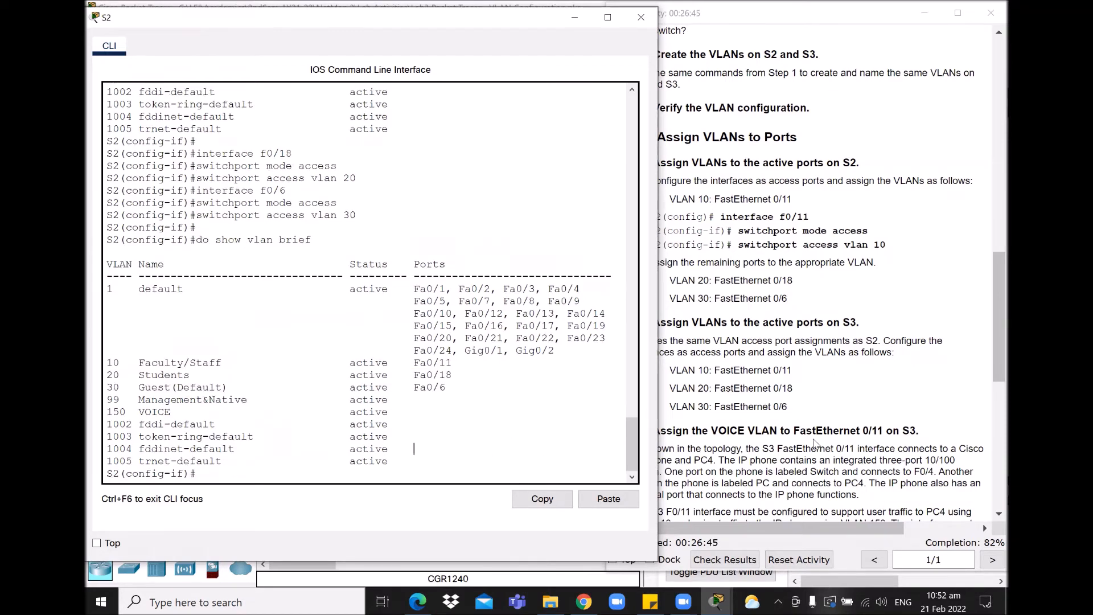
drag(990, 299, 991, 343)
Step: Highlight the S3 VLAN-assignment instructions, close S2's console and view the full topology
drag(620, 148, 803, 242)
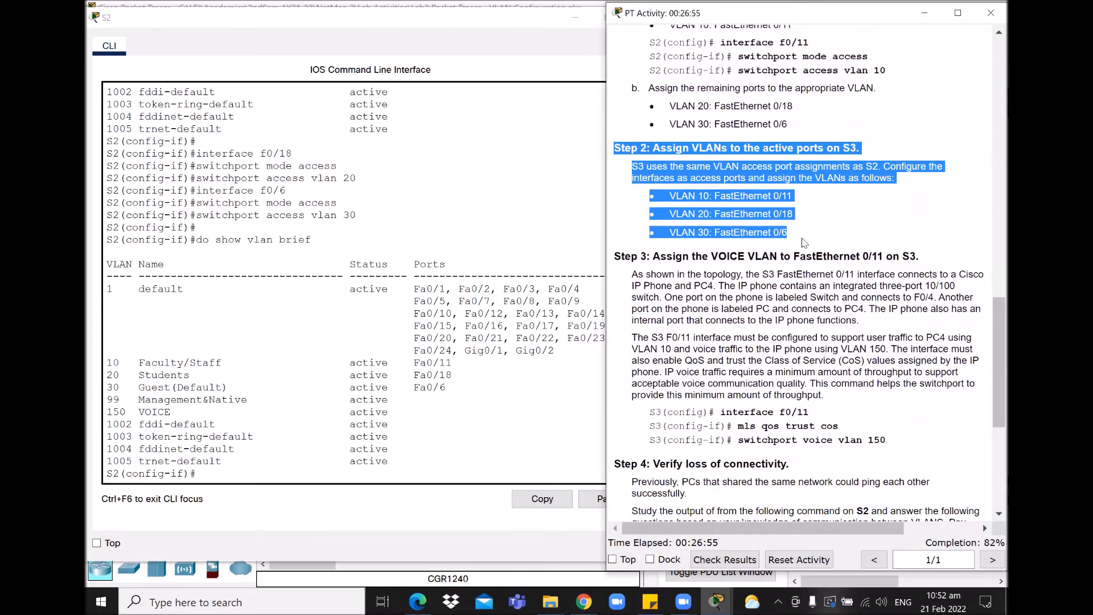
click(799, 252)
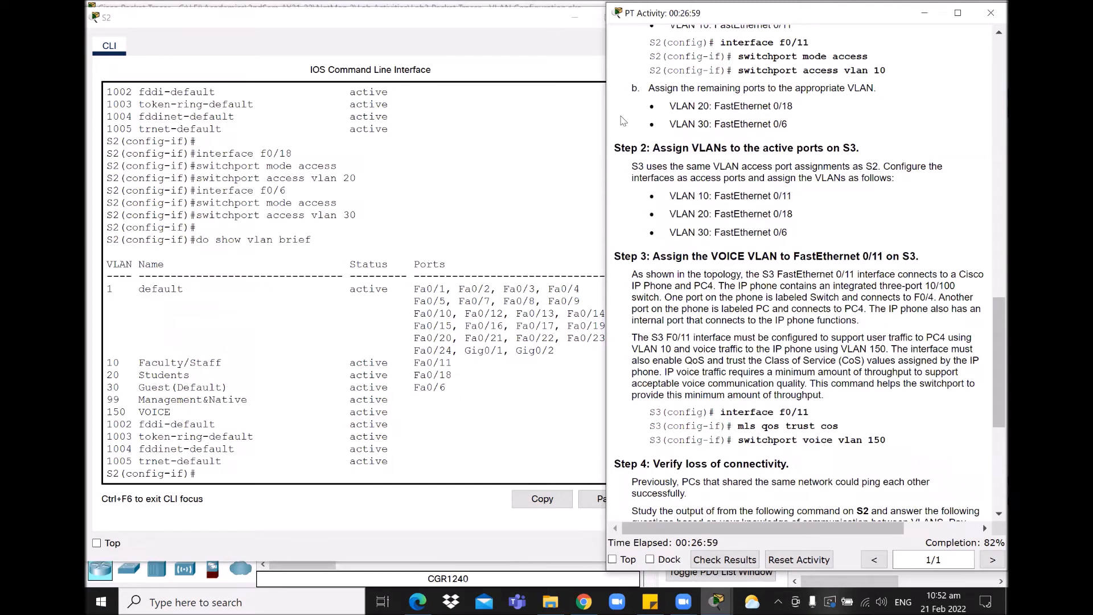
click(575, 18)
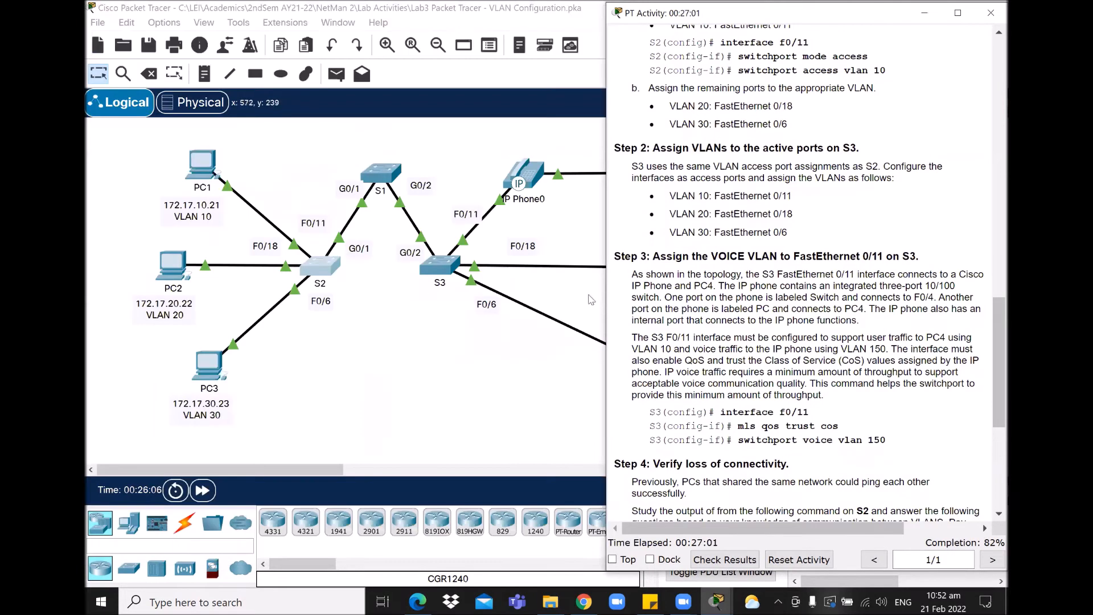
click(925, 19)
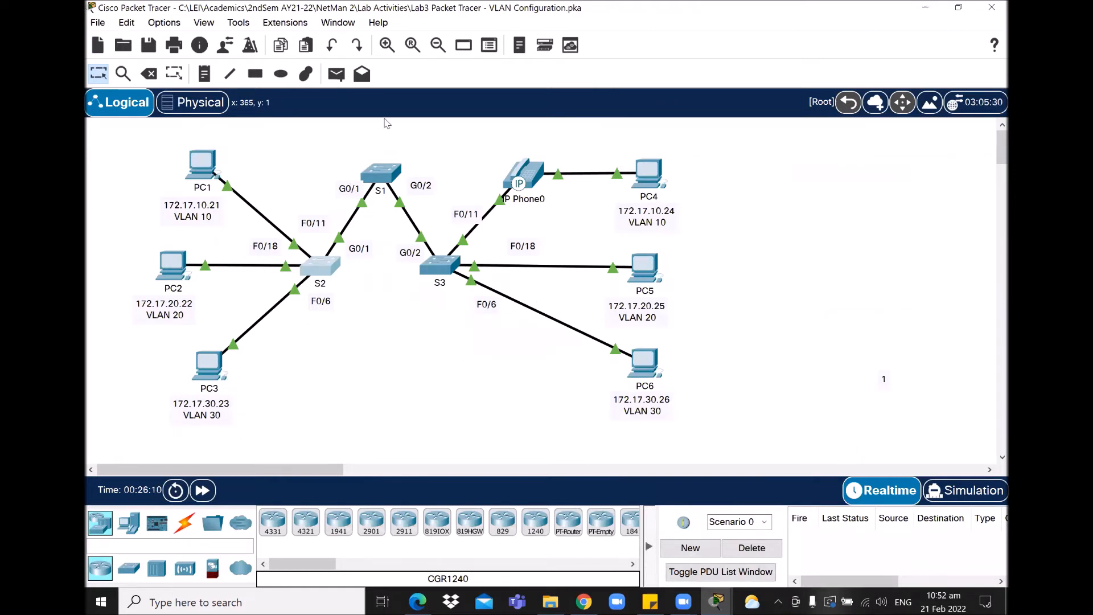
drag(320, 186, 224, 159)
click(366, 373)
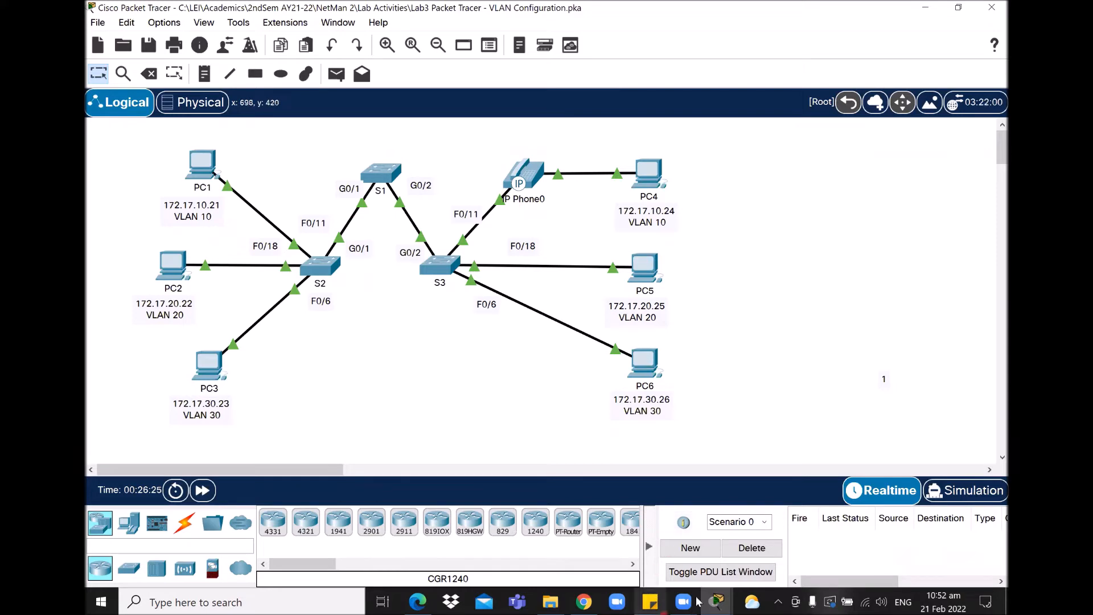
Step: Bring the activity instructions and S3's console back to the front
mouse_move(716, 601)
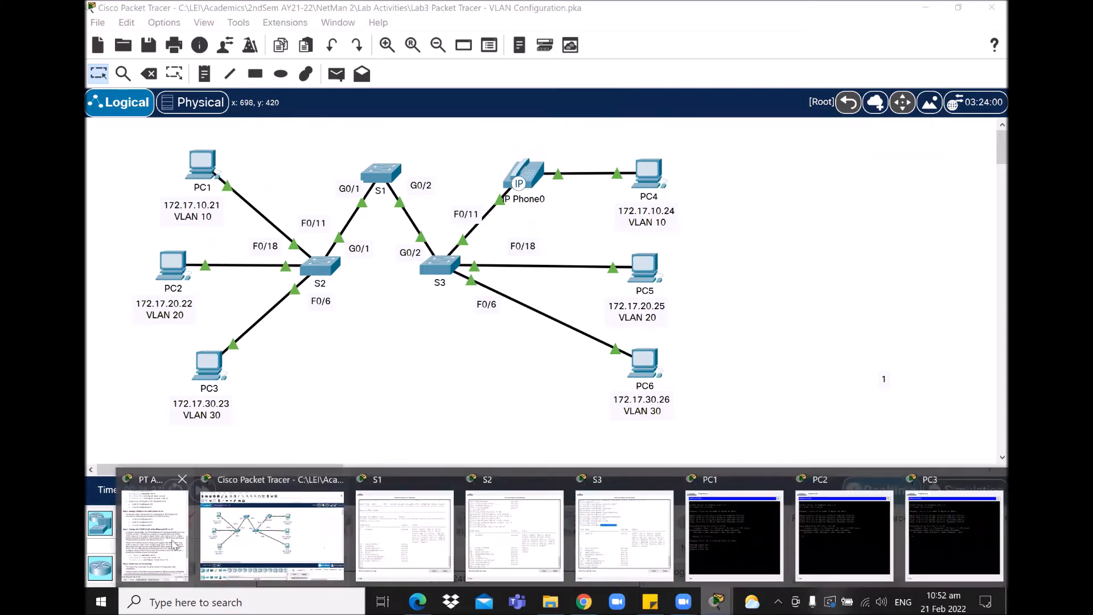
click(173, 539)
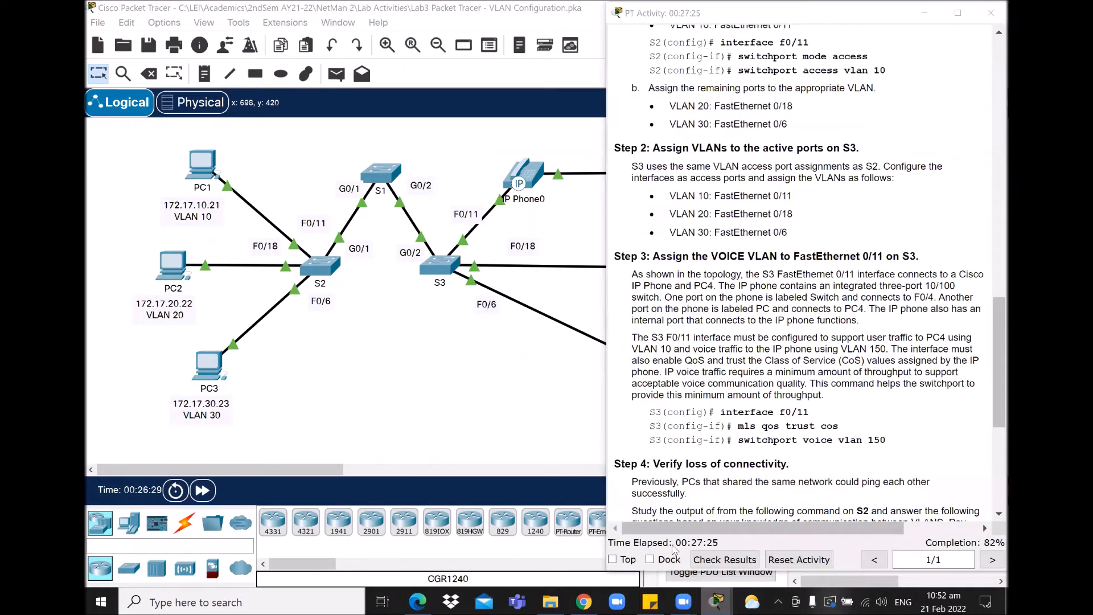
mouse_move(715, 602)
click(615, 535)
click(506, 117)
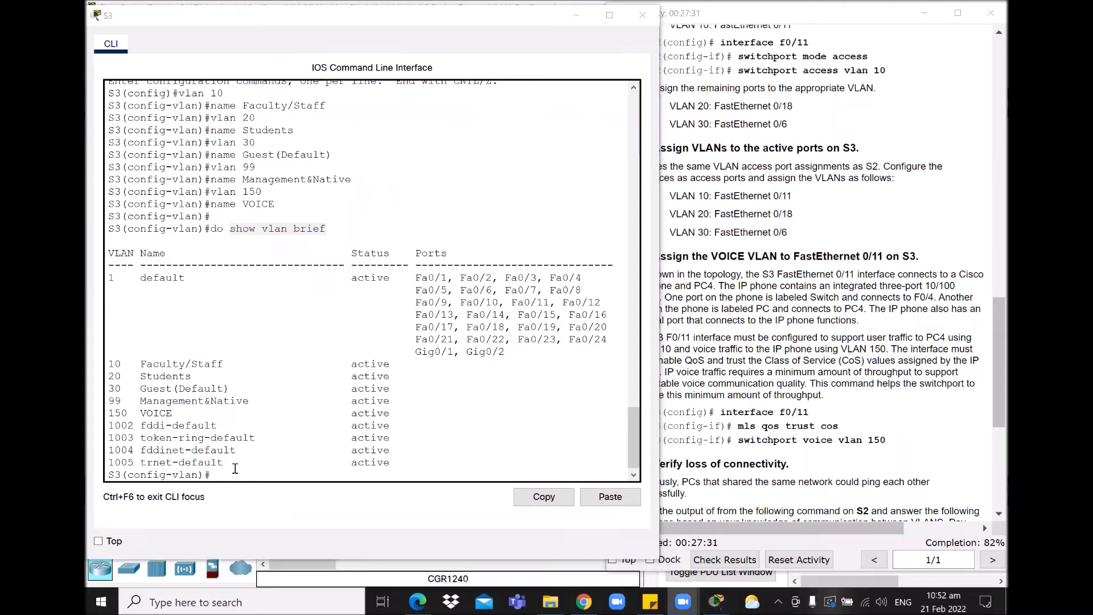
Step: Exit VLAN configuration on S3 and enter interface f0/11
key(Return)
key(Return)
key(Return)
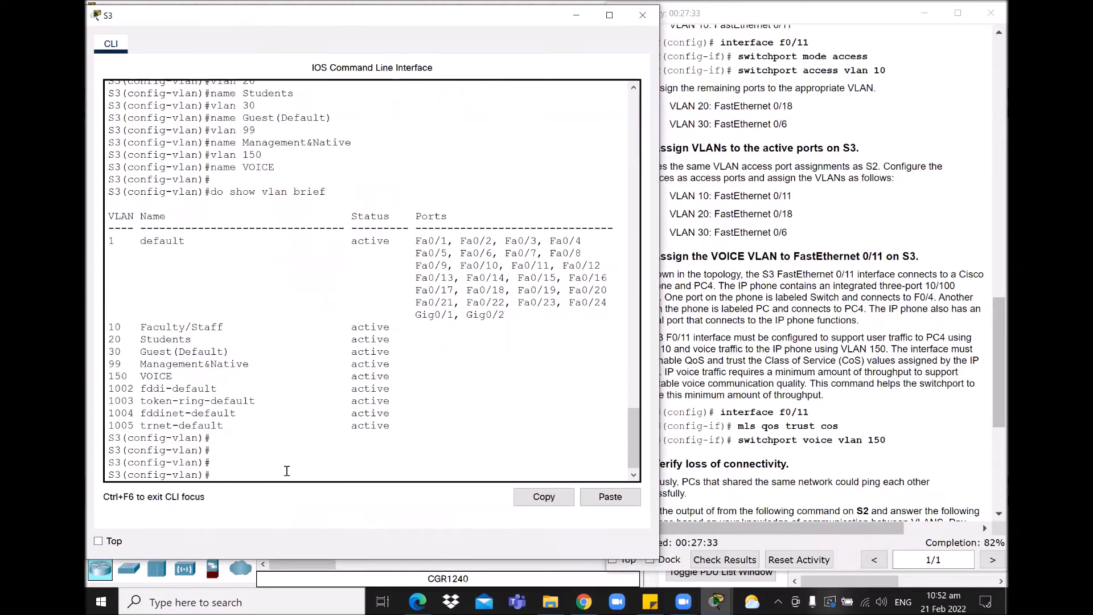
text(exit)
key(Return)
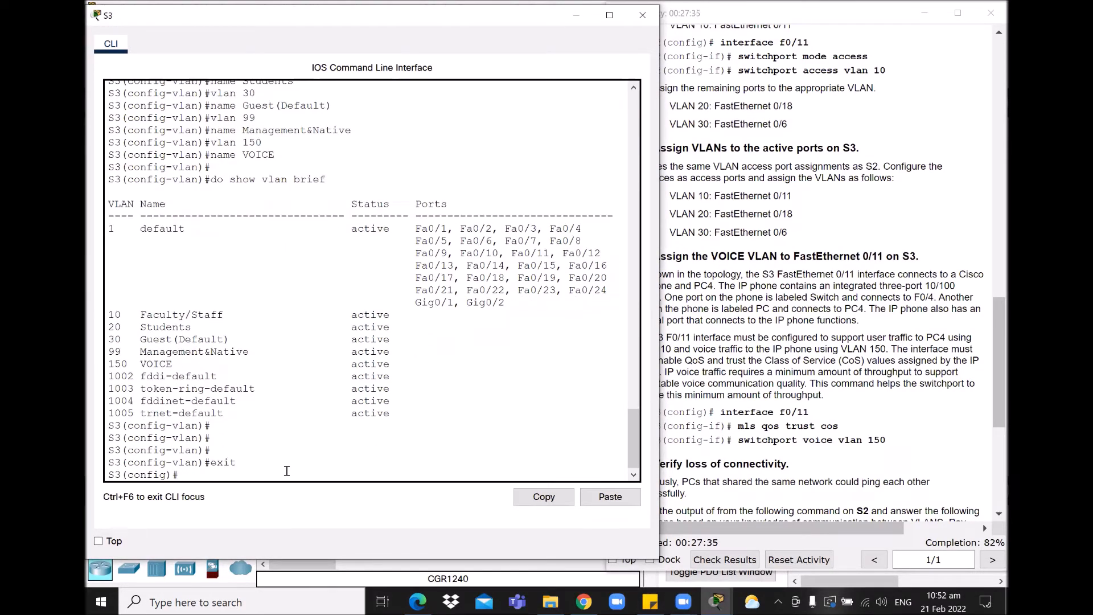
click(828, 273)
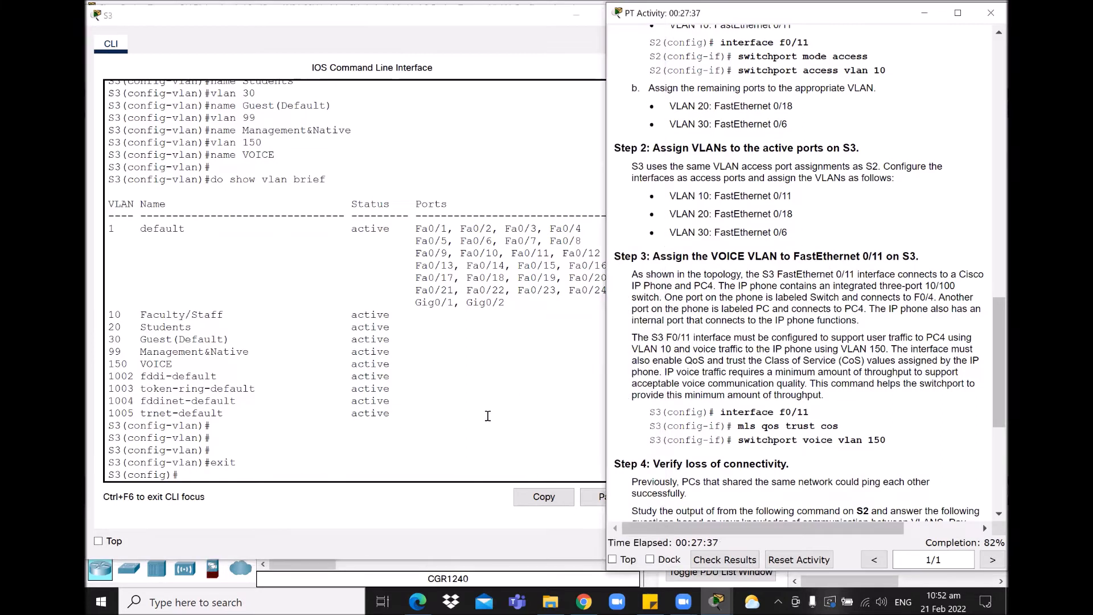
click(313, 477)
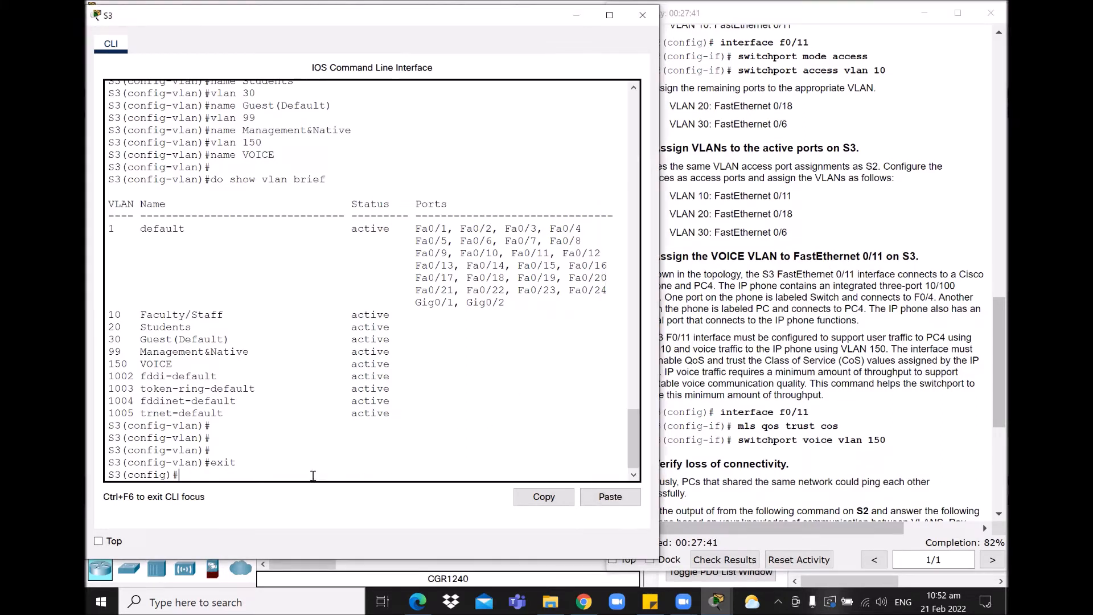
text(interface f0/11)
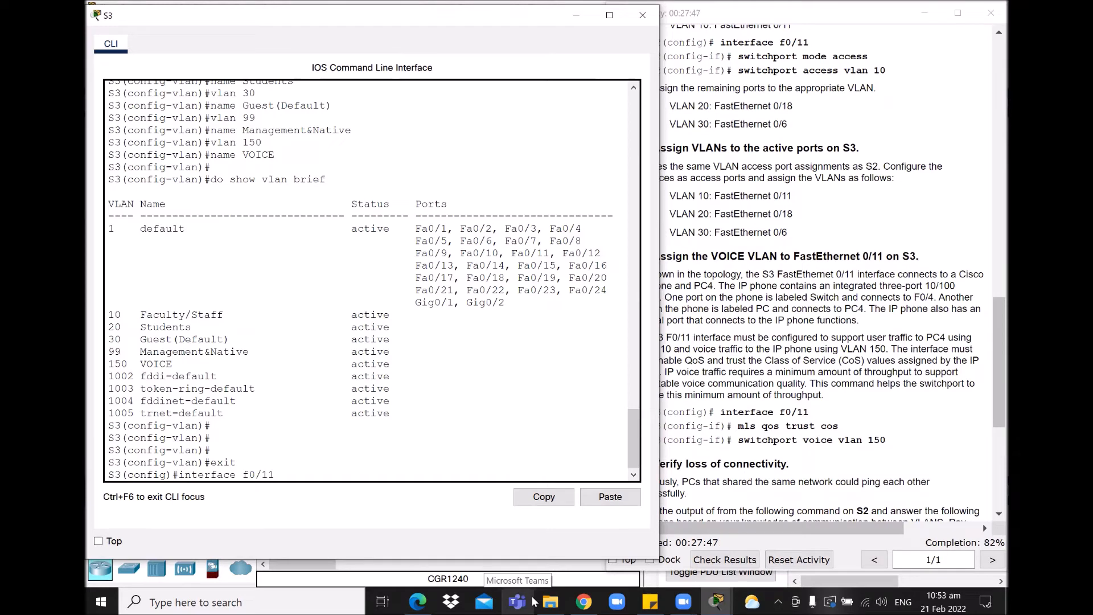
key(Return)
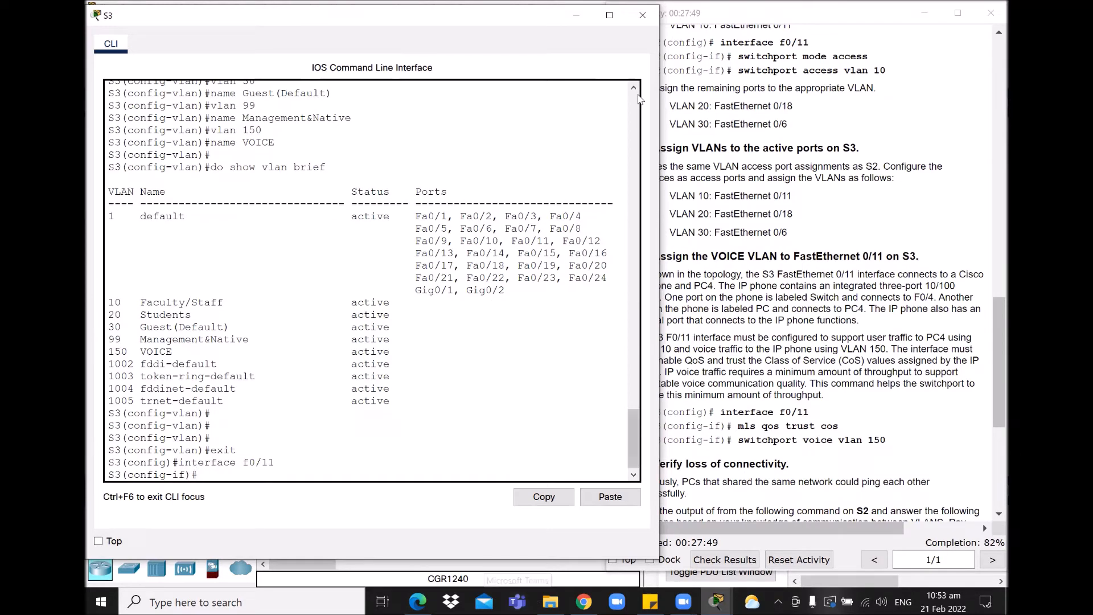
Step: Make S3's f0/11 an access port in VLAN 10
click(576, 15)
click(922, 15)
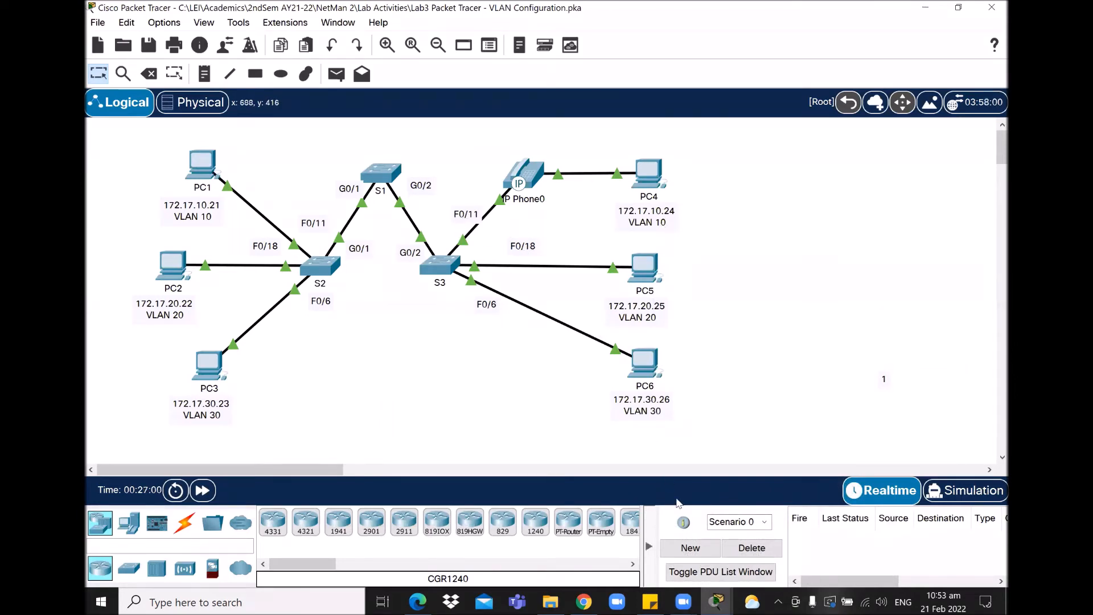
click(709, 601)
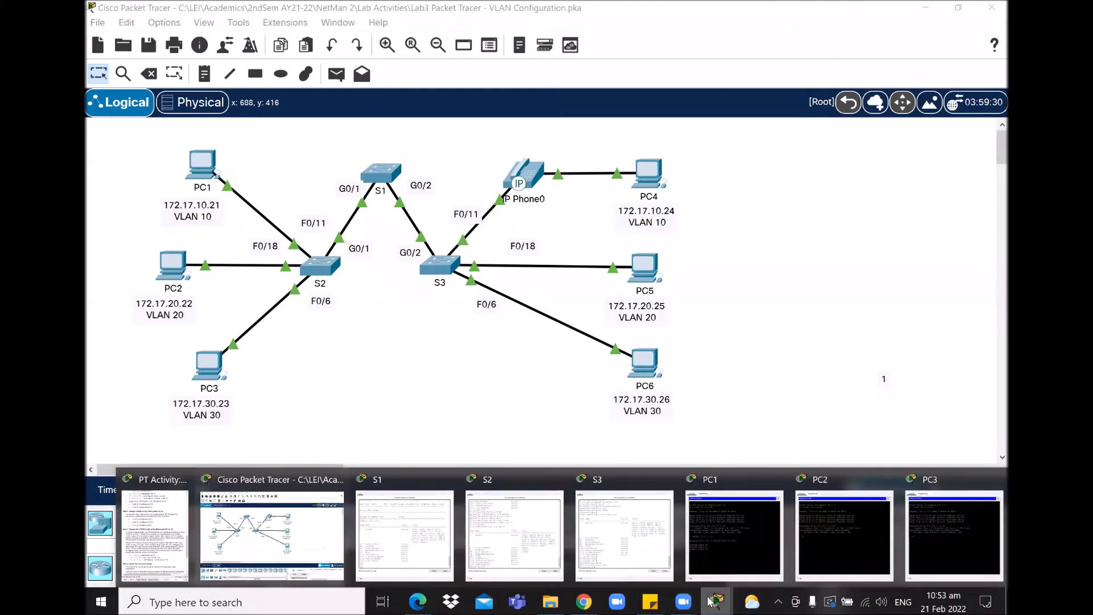
click(616, 542)
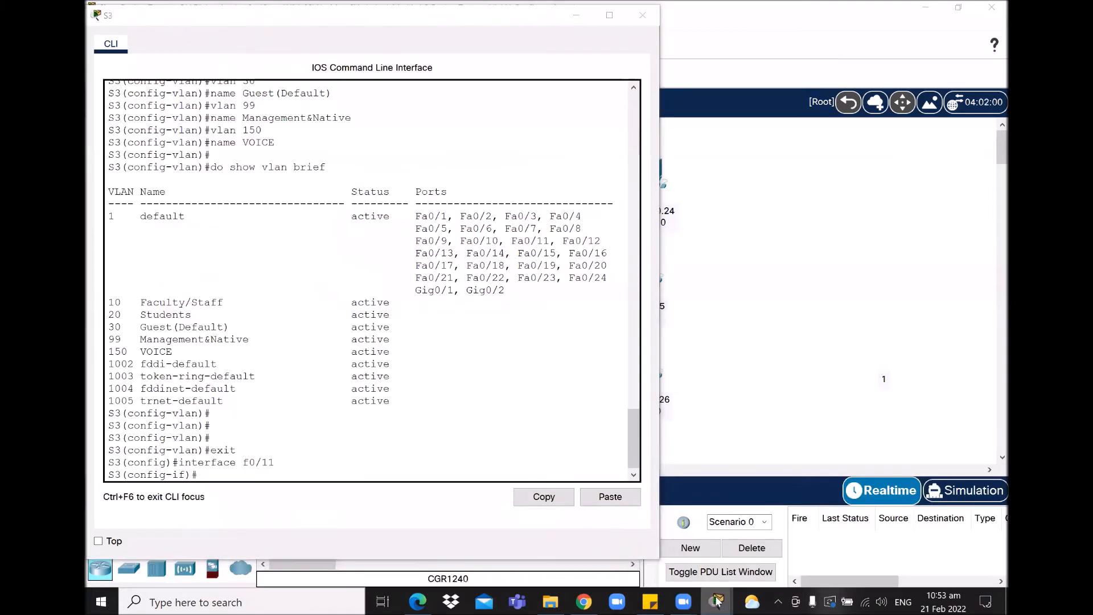
click(716, 601)
click(154, 538)
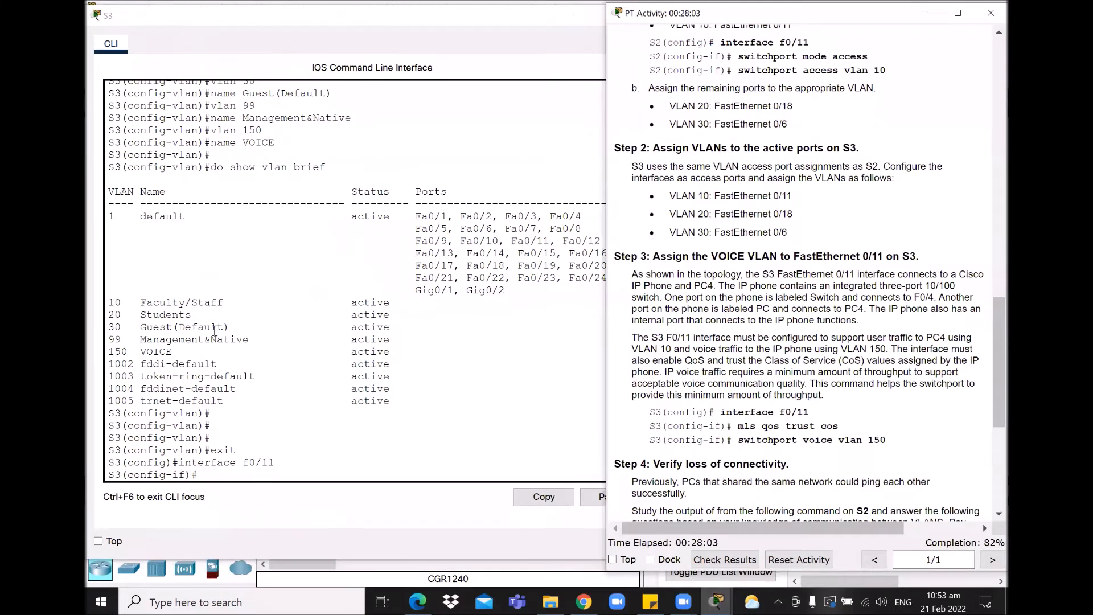
click(247, 472)
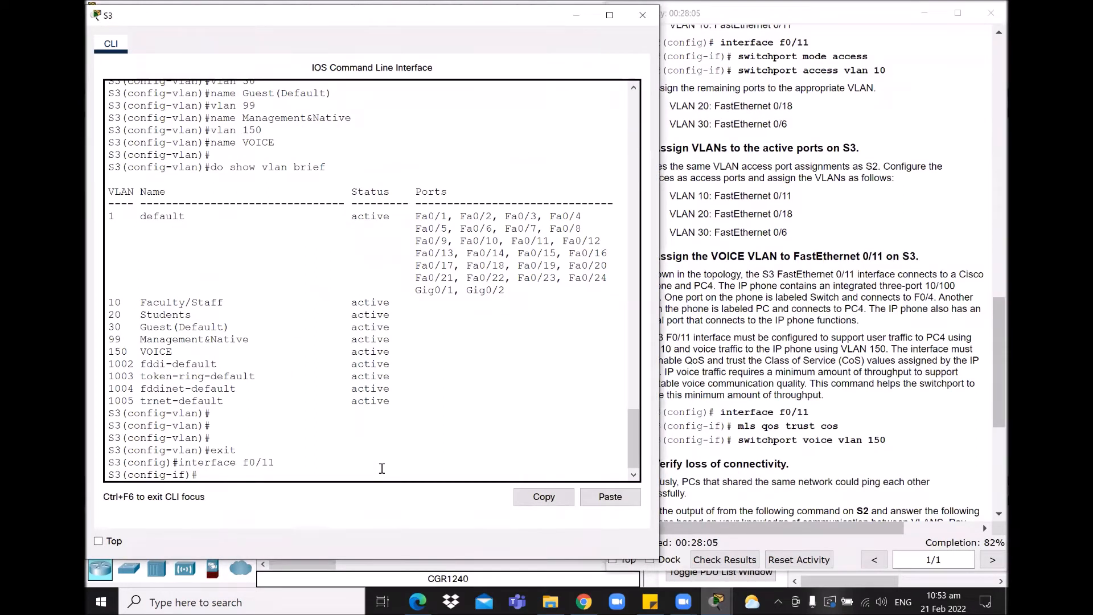
text(switchport mode acc)
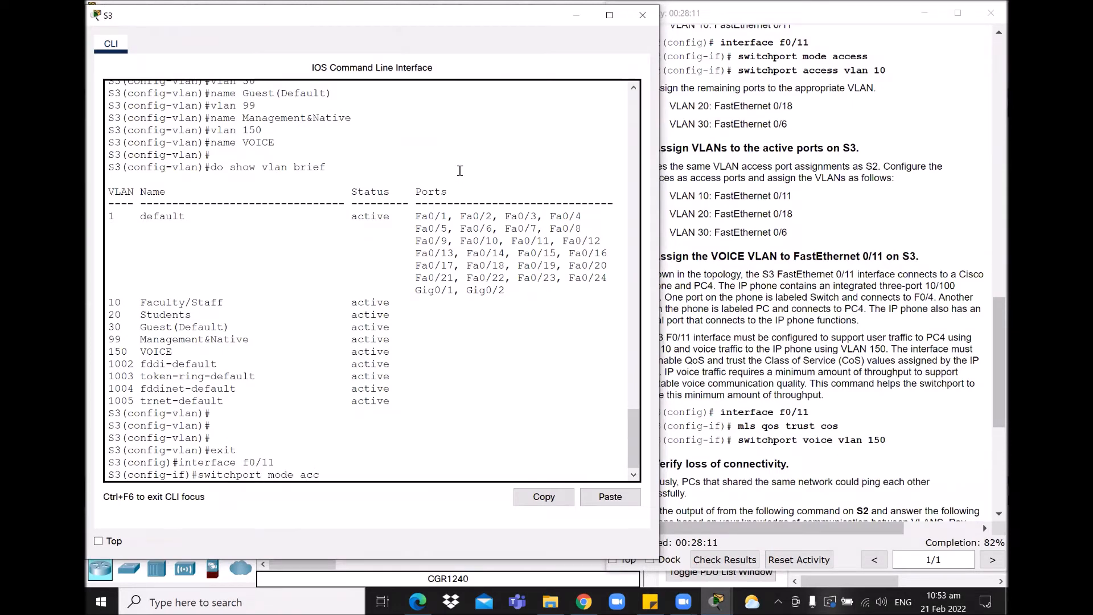
text(ess)
key(Return)
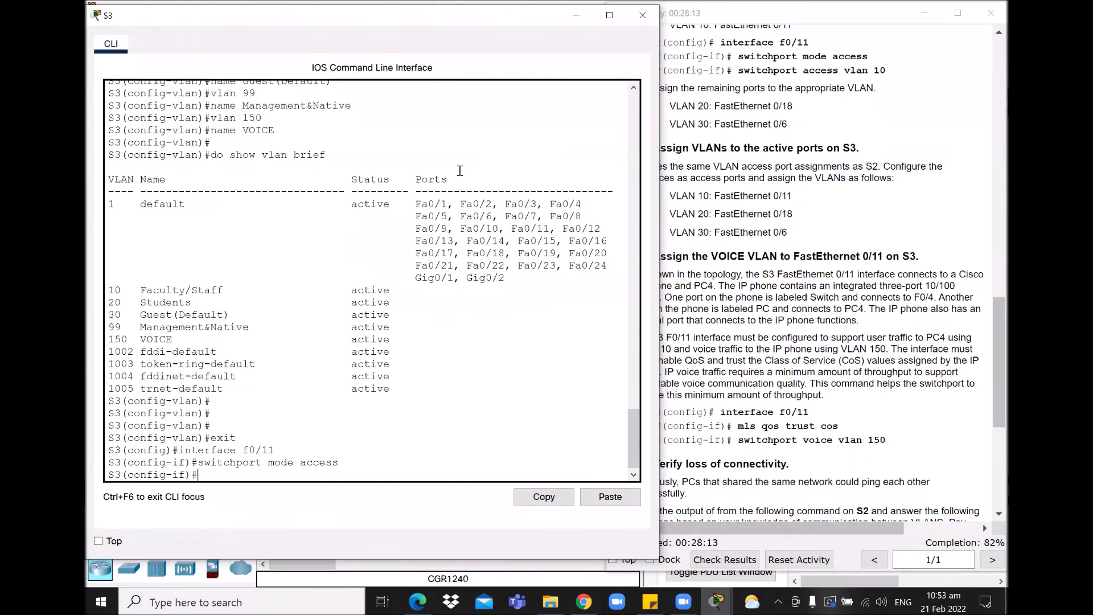
text(s)
text(iwtchport access vlan 10)
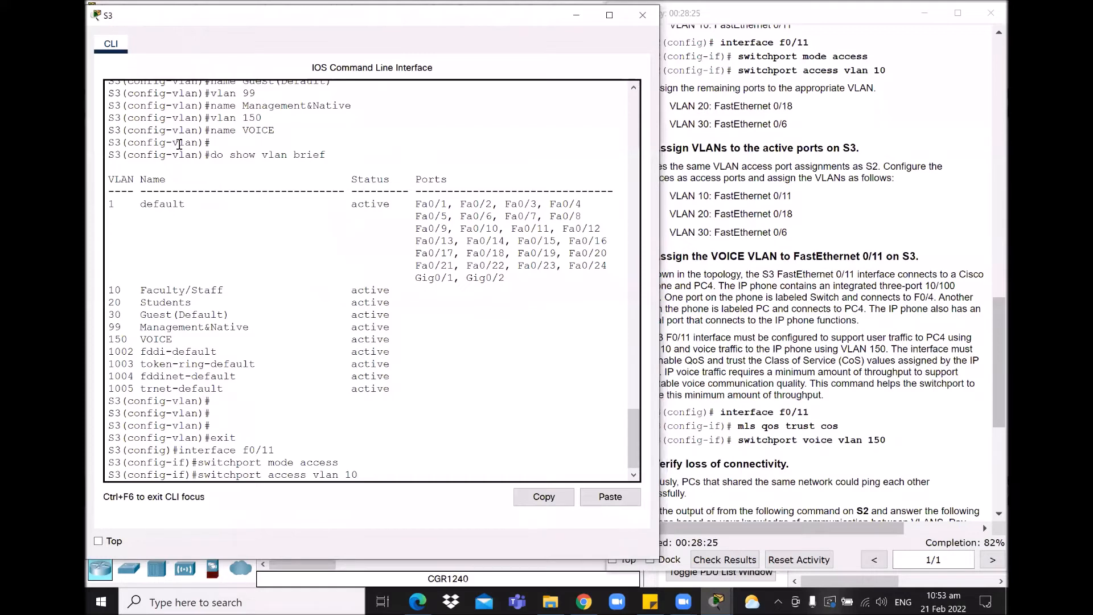
key(Return)
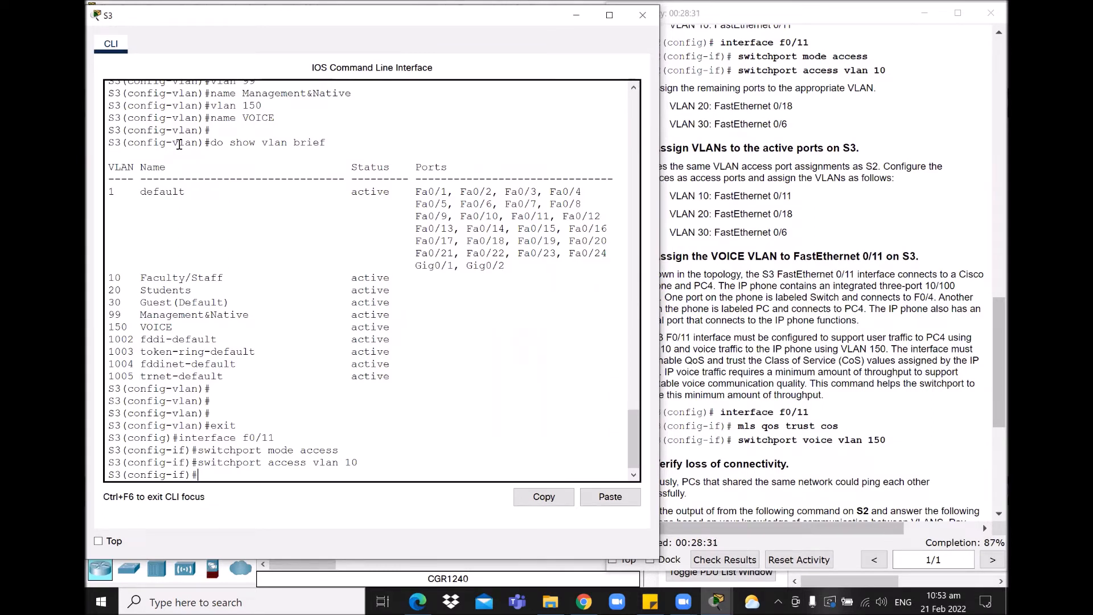
Step: Configure S3's f0/18 as an access port in VLAN 20
key(Up)
key(Up)
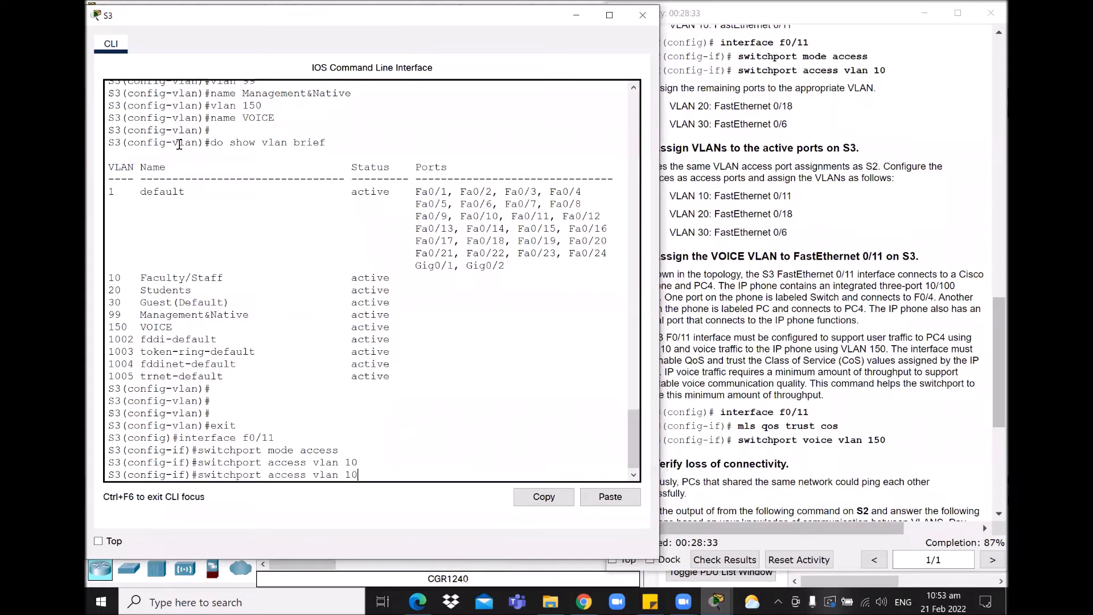
key(Up)
key(BackSpace)
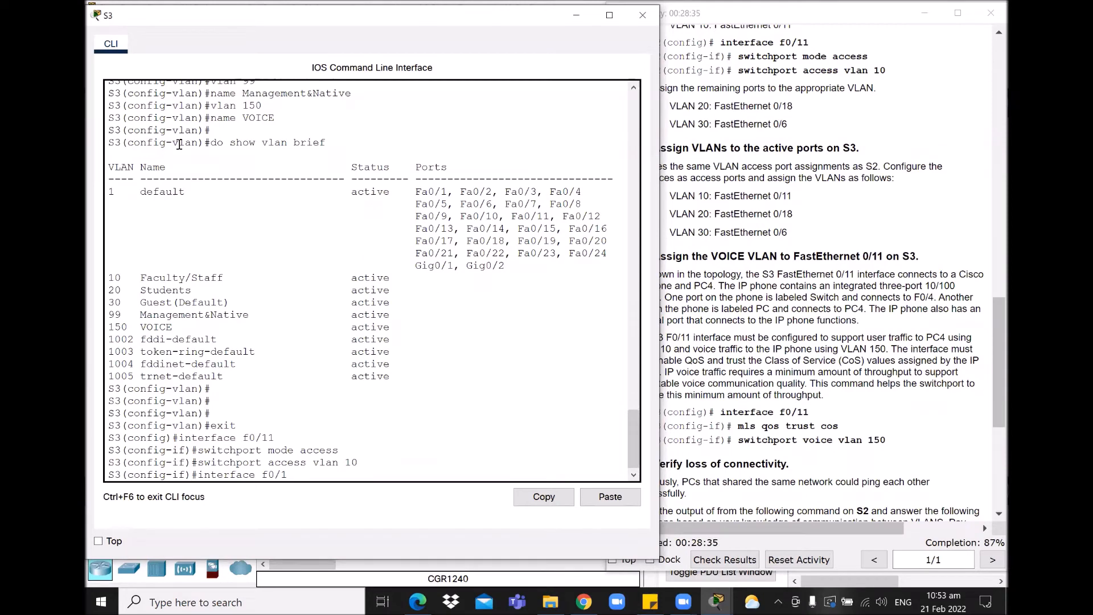
key(Return)
text(switchport mode access)
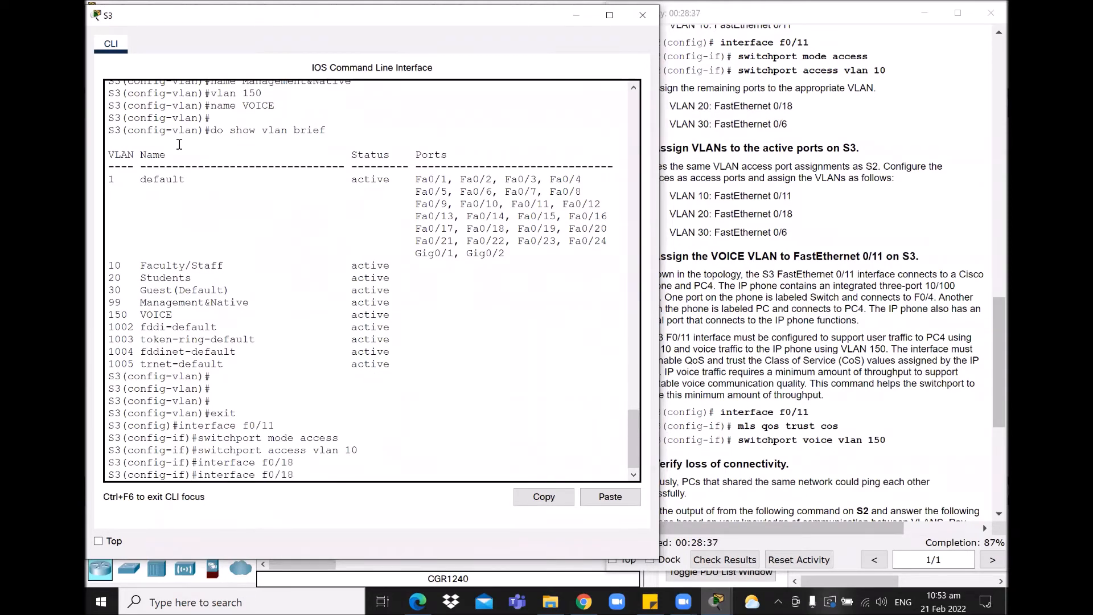
key(Return)
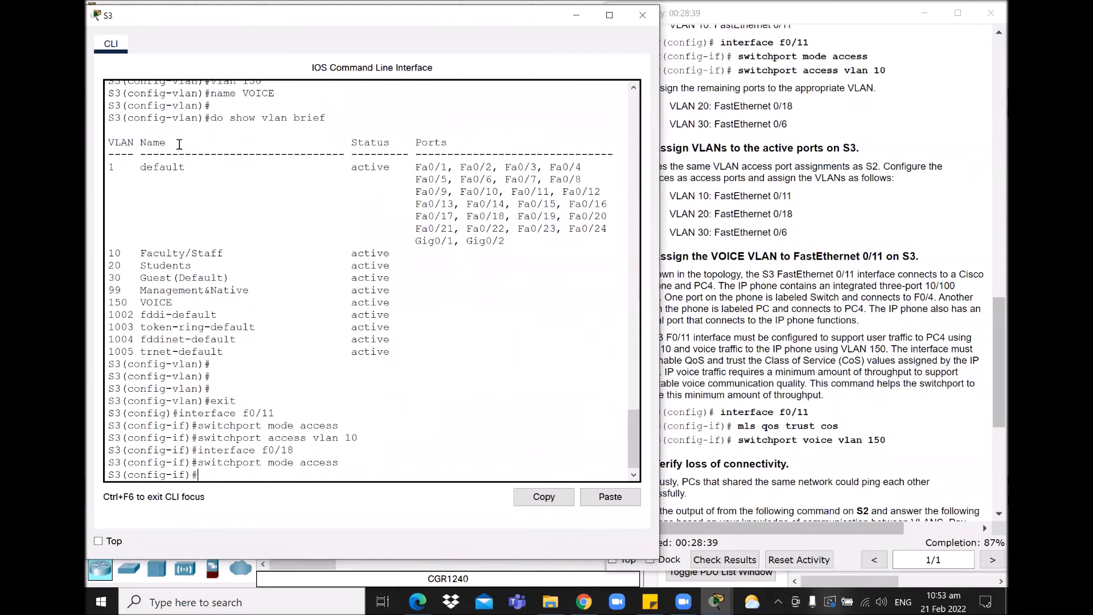
key(Up)
key(Up)
Step: Configure S3's f0/6 as an access port in VLAN 30 and enter do show vlan brief
key(Up)
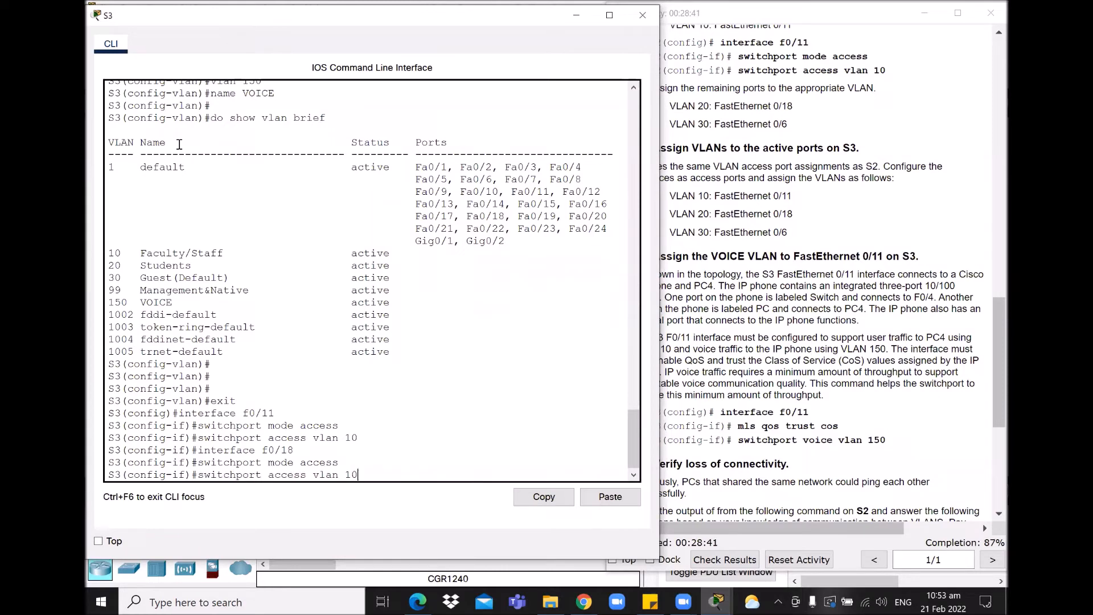
key(BackSpace)
key(BackSpace)
text(20)
key(Return)
key(Up)
key(Up)
key(Up)
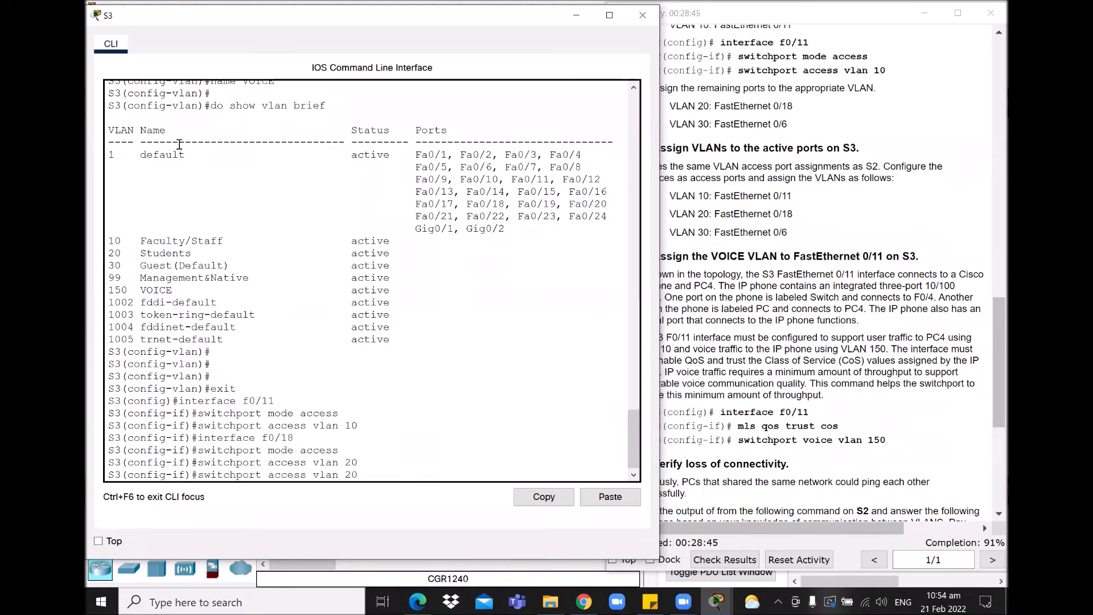
key(BackSpace)
key(BackSpace)
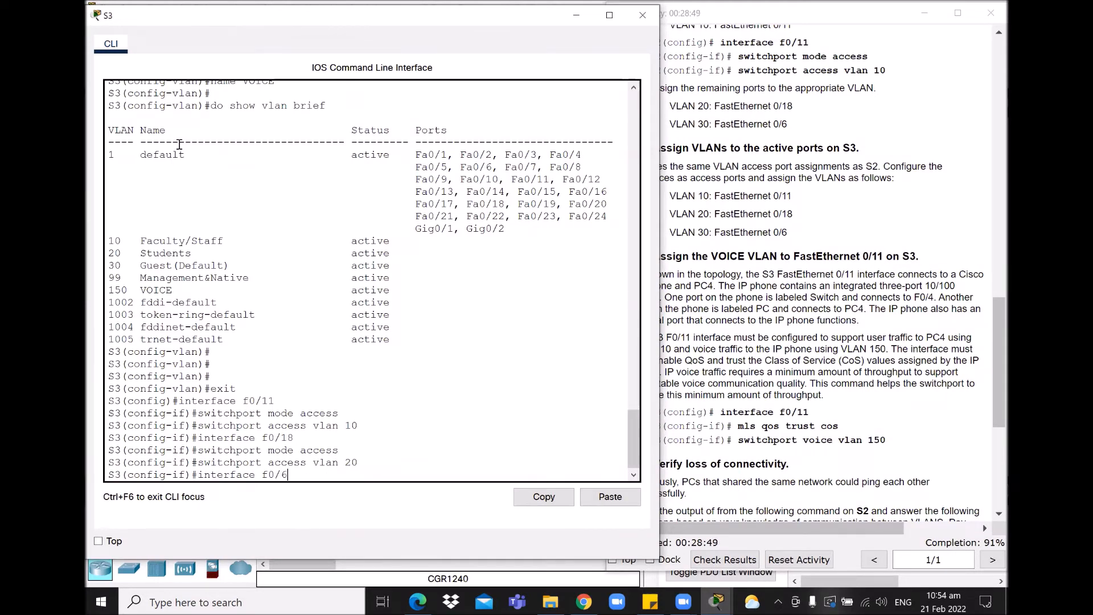
text(6)
key(Return)
text(switchport mode access)
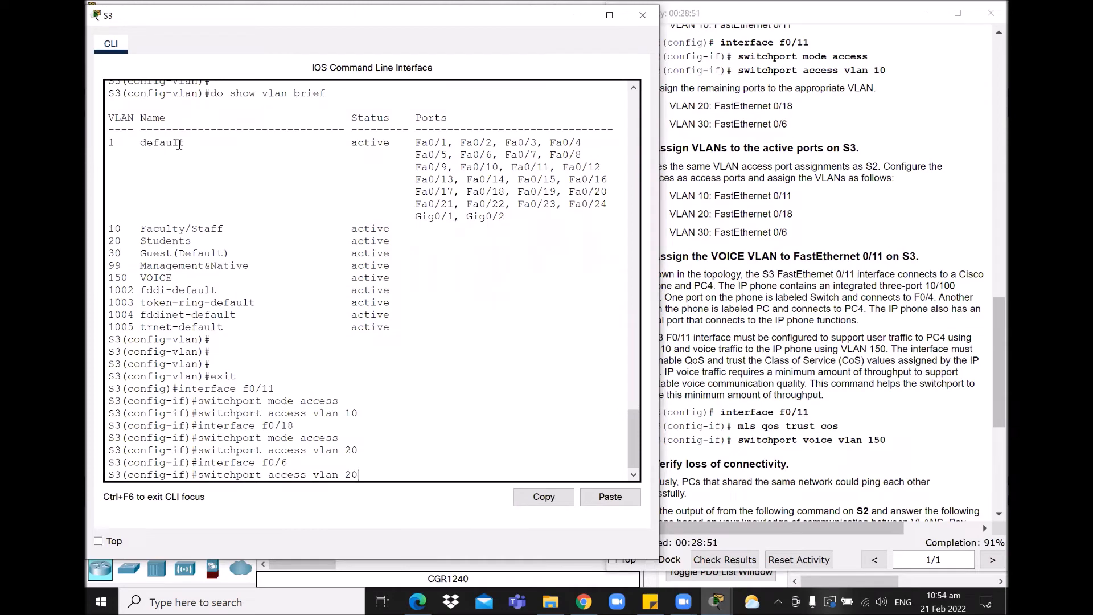
key(Return)
text(switchport access vlan 20)
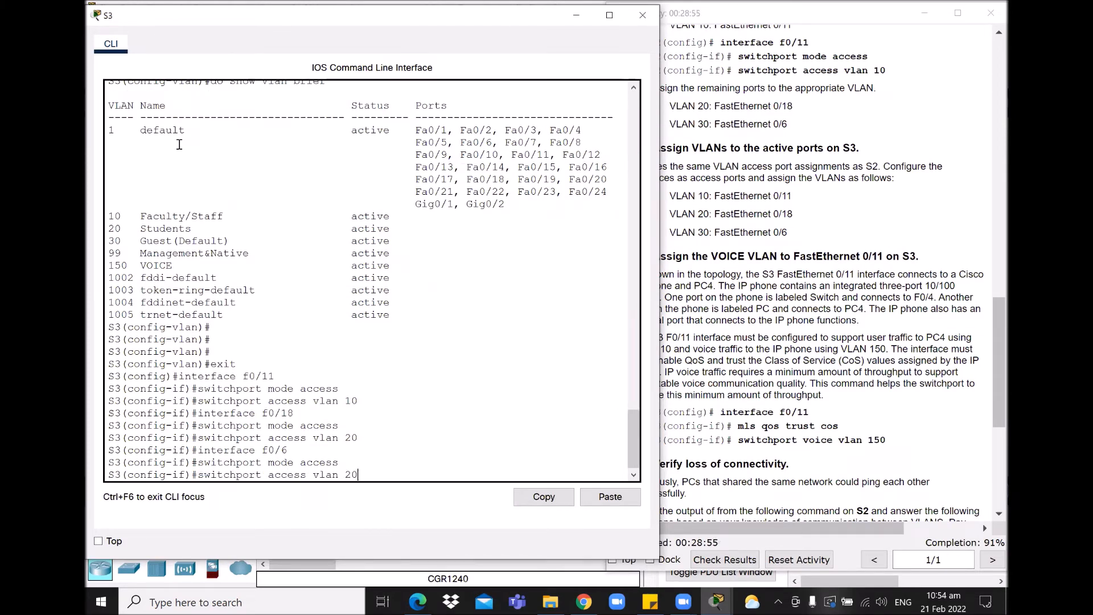
key(BackSpace)
text(30)
key(Return)
text(do show v)
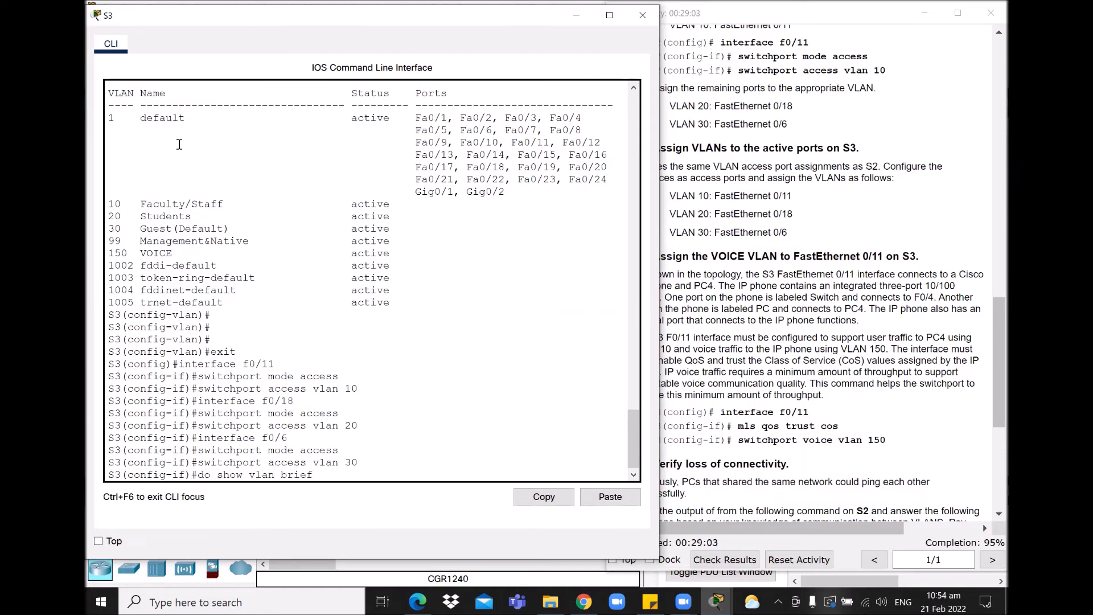
text(lan brief)
key(Return)
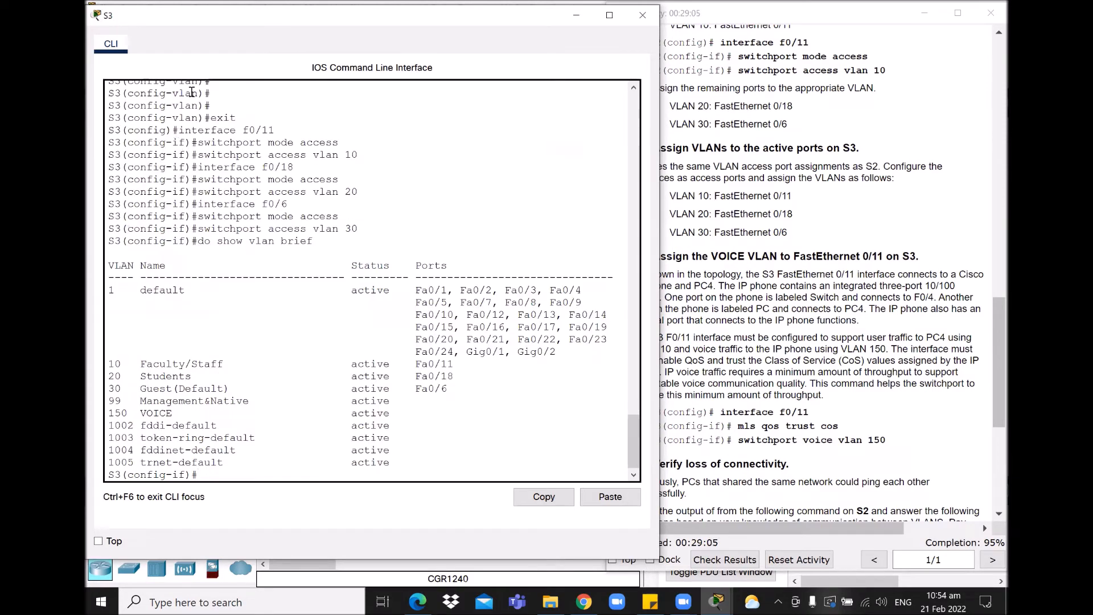
drag(452, 393, 101, 363)
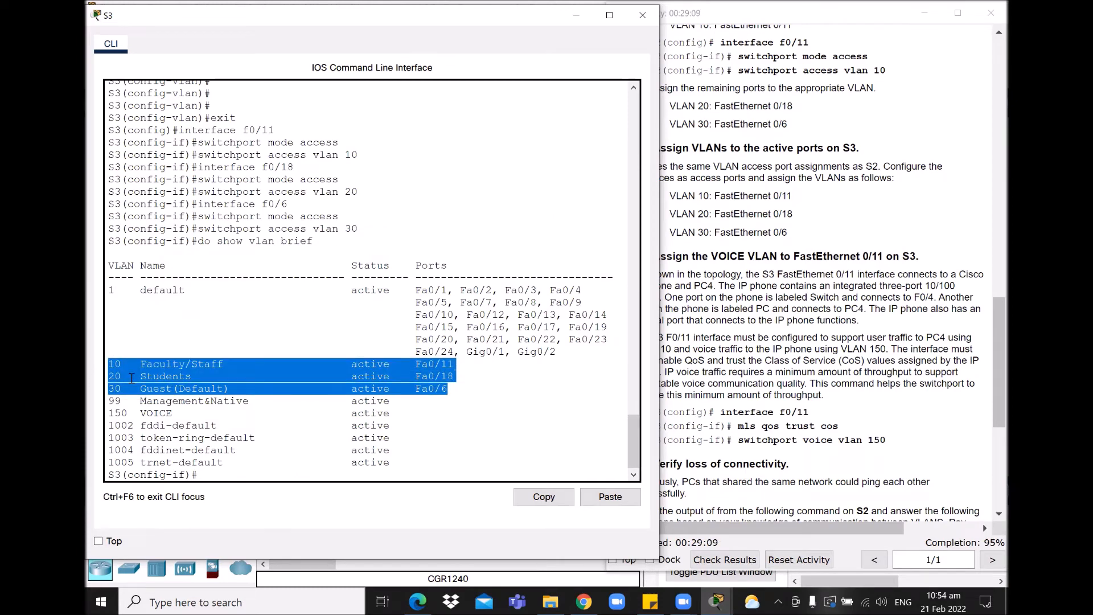
click(449, 412)
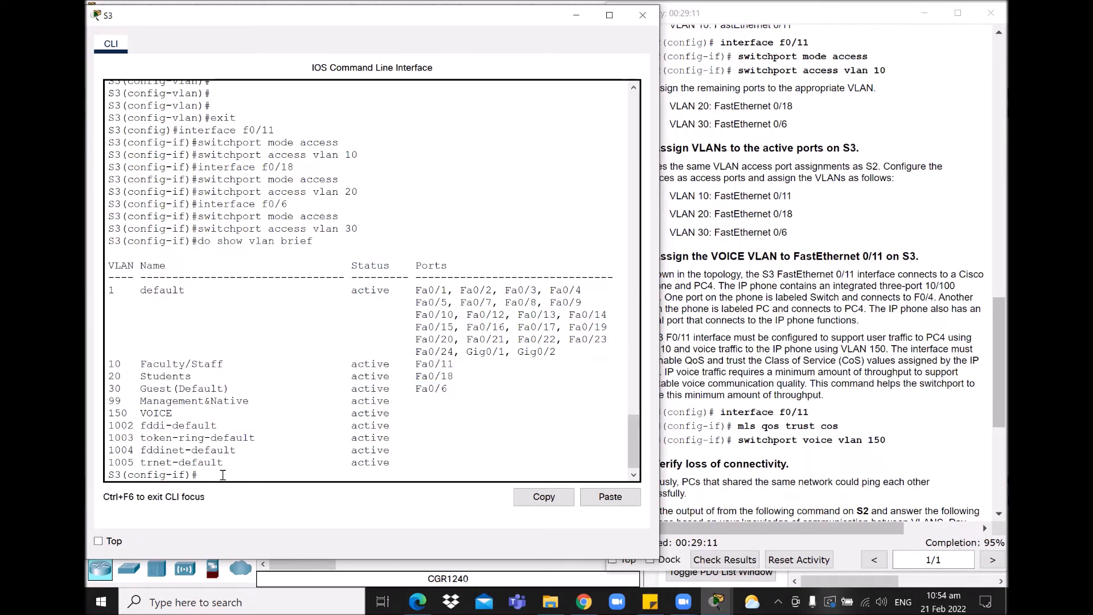
click(873, 368)
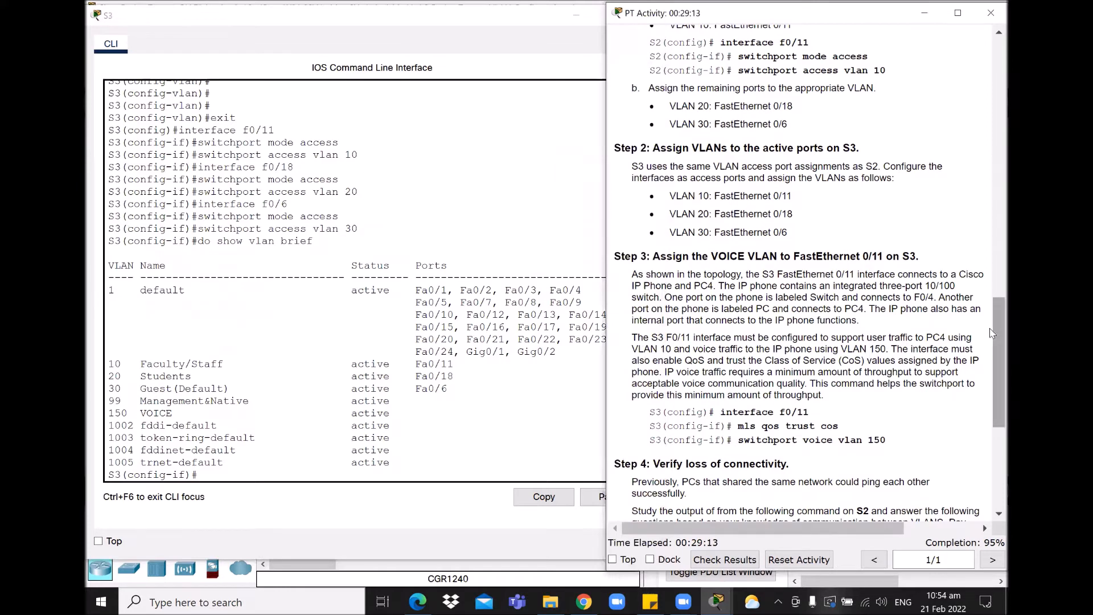
drag(990, 379, 990, 409)
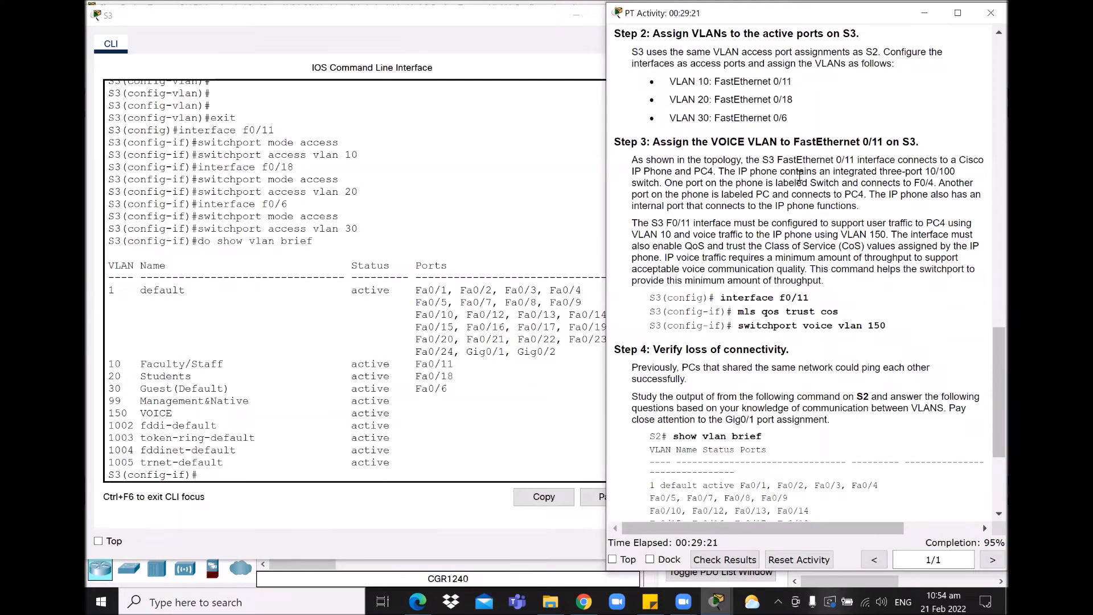
click(576, 15)
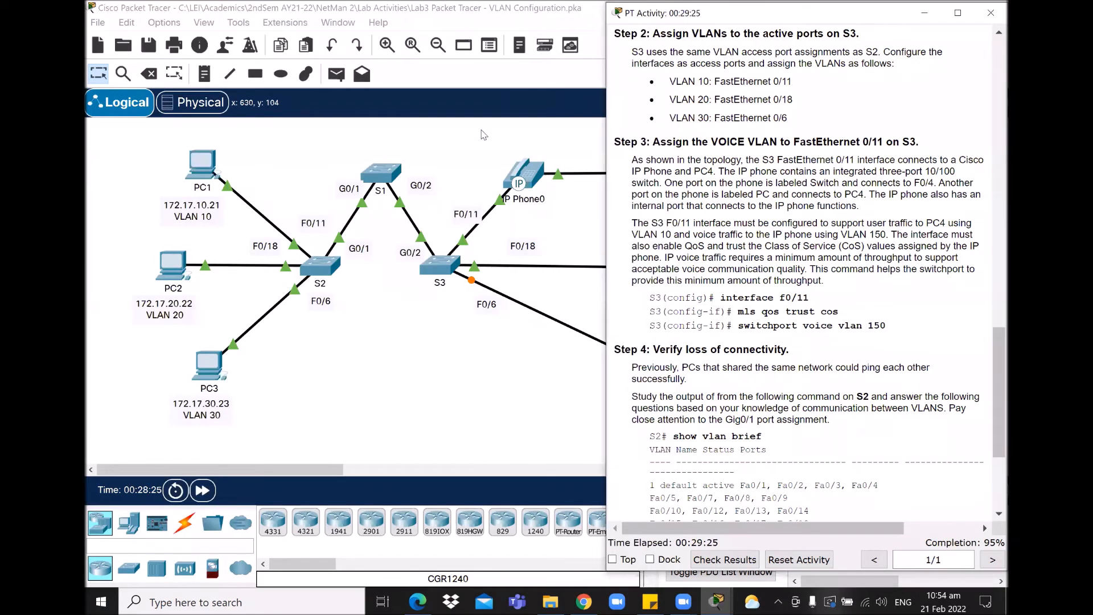
click(569, 220)
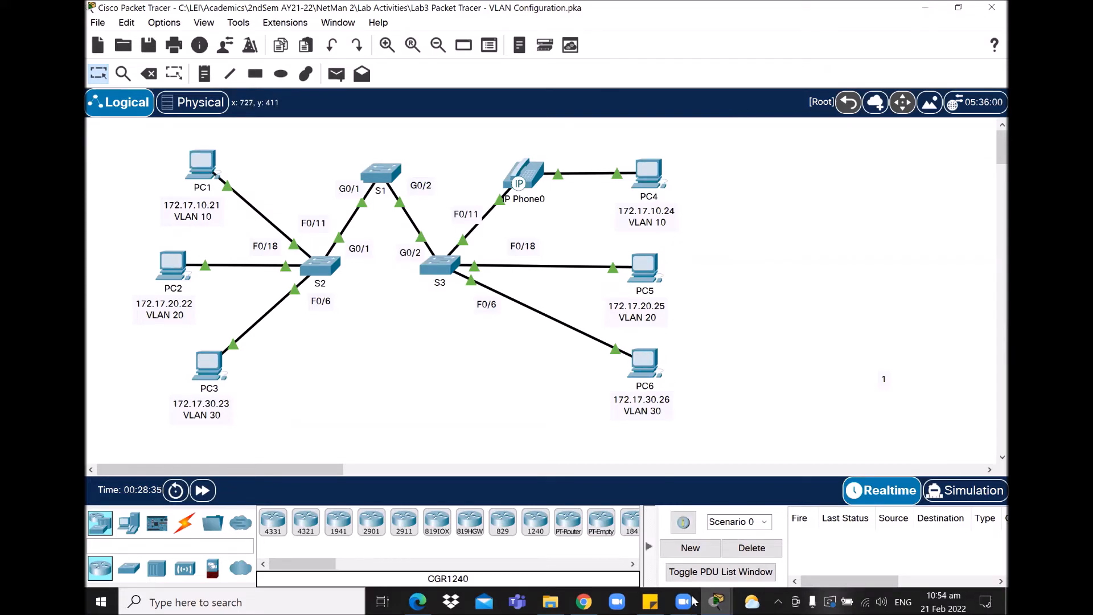
click(716, 602)
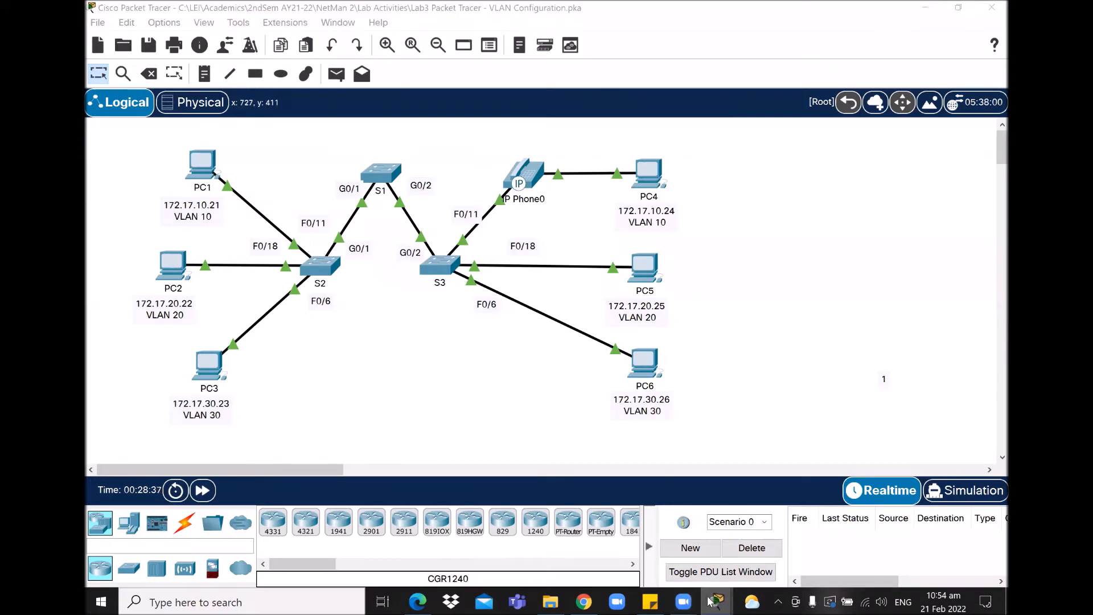
click(181, 542)
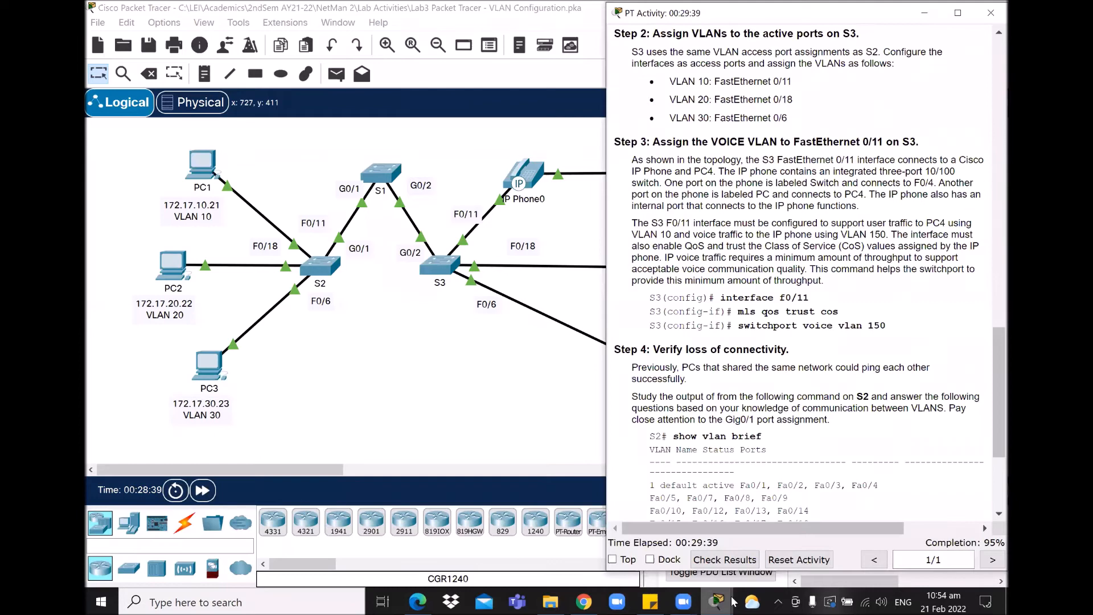
click(716, 601)
click(636, 538)
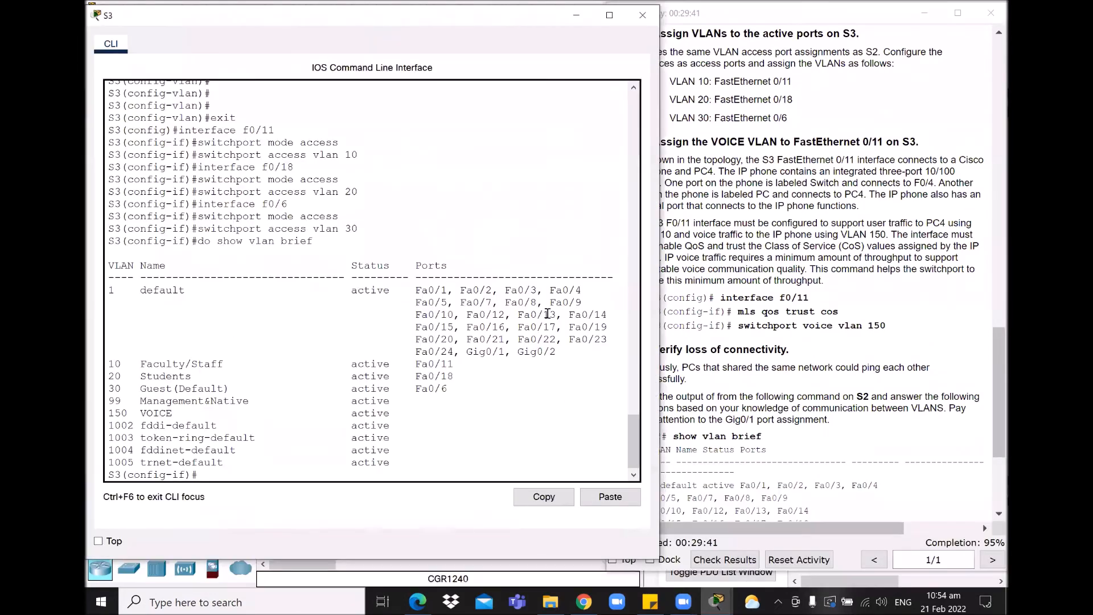
Step: Exit S3's interface configuration back to the global configuration prompt
key(Return)
key(Return)
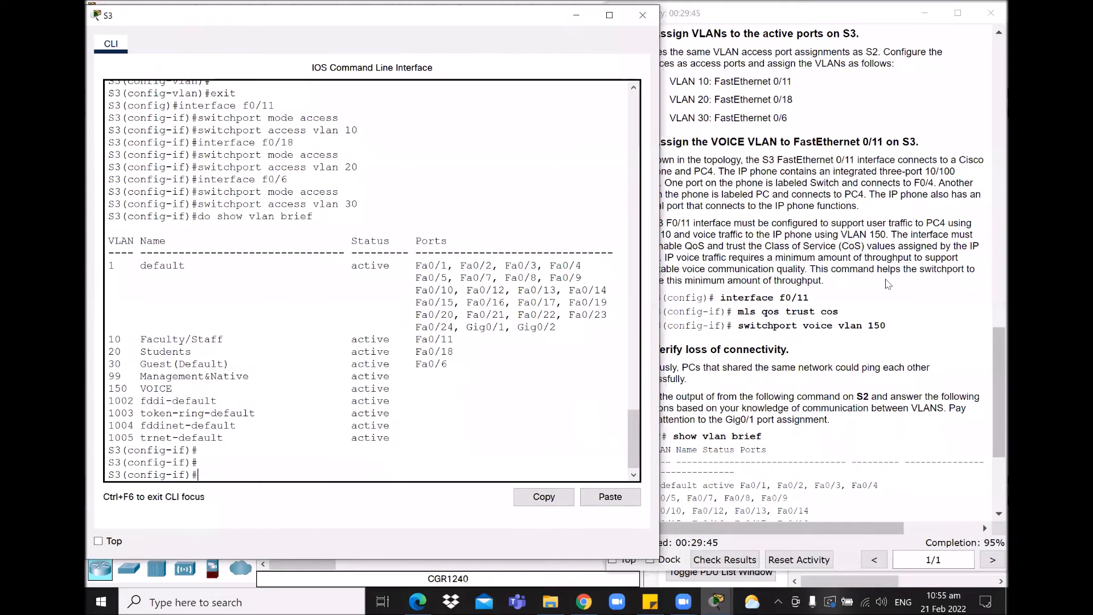
text(exit)
key(Return)
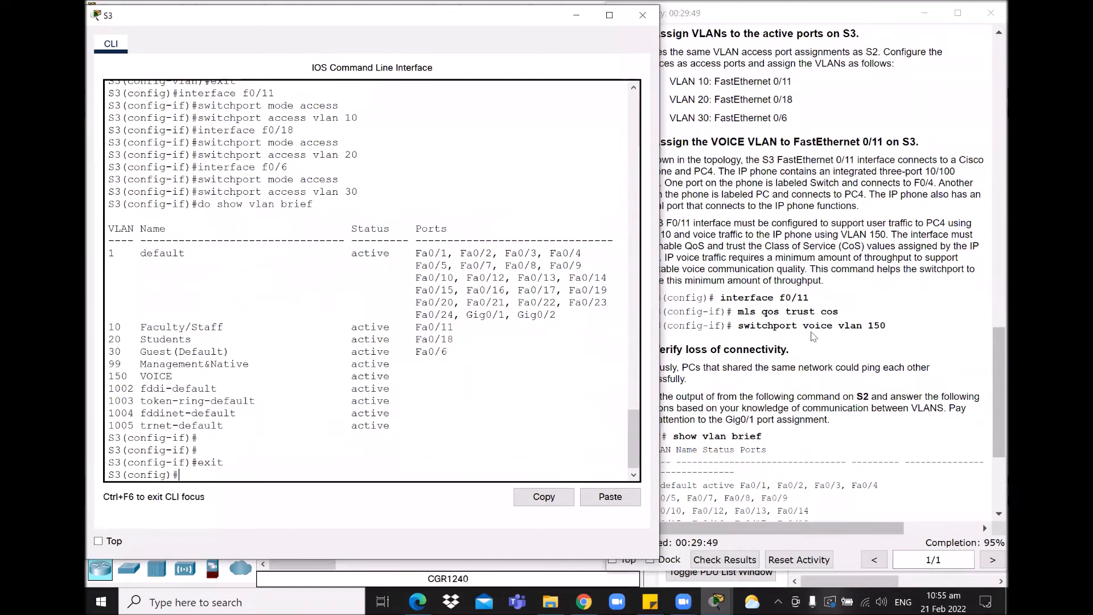
Step: Review Step 3's mls qos trust cos and switchport voice vlan 150 commands, then type interface f0/11
click(814, 338)
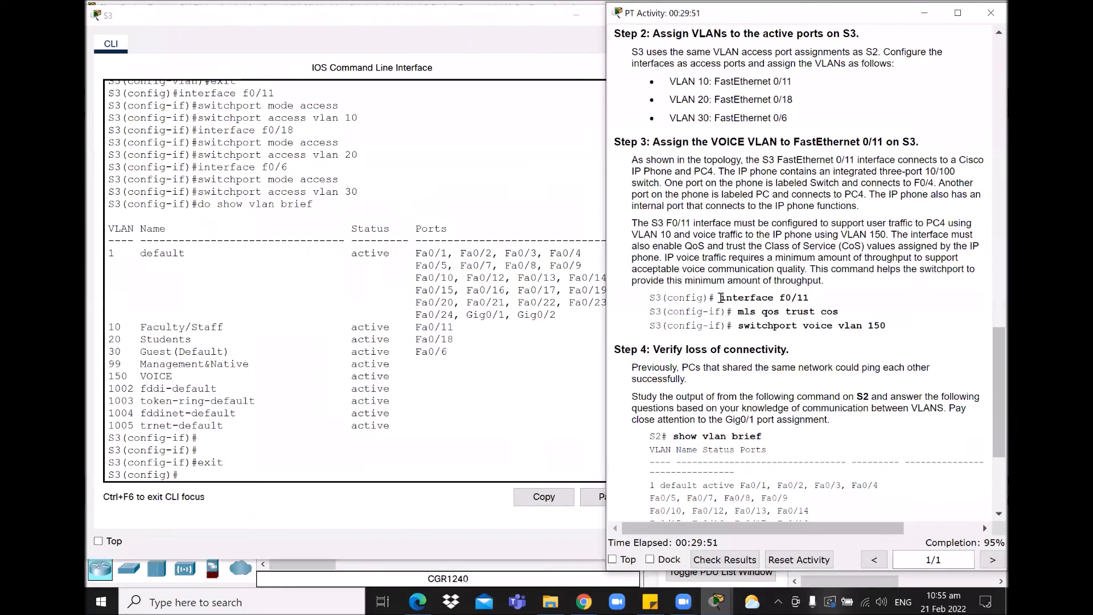
mouse_move(720, 297)
mouse_down()
mouse_move(821, 299)
mouse_move(838, 311)
mouse_move(737, 311)
mouse_up()
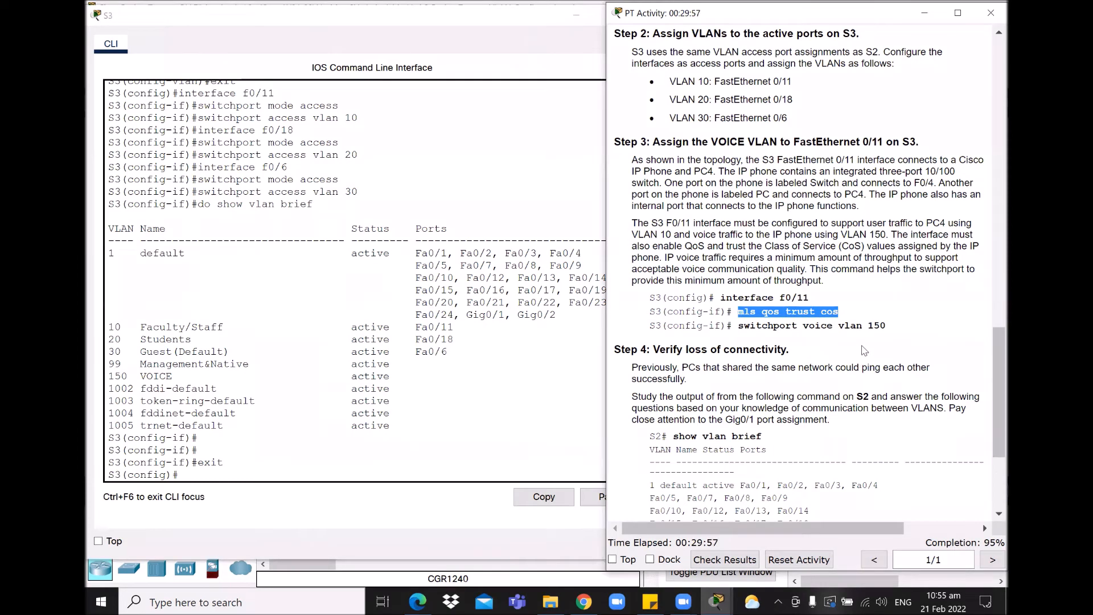
click(869, 320)
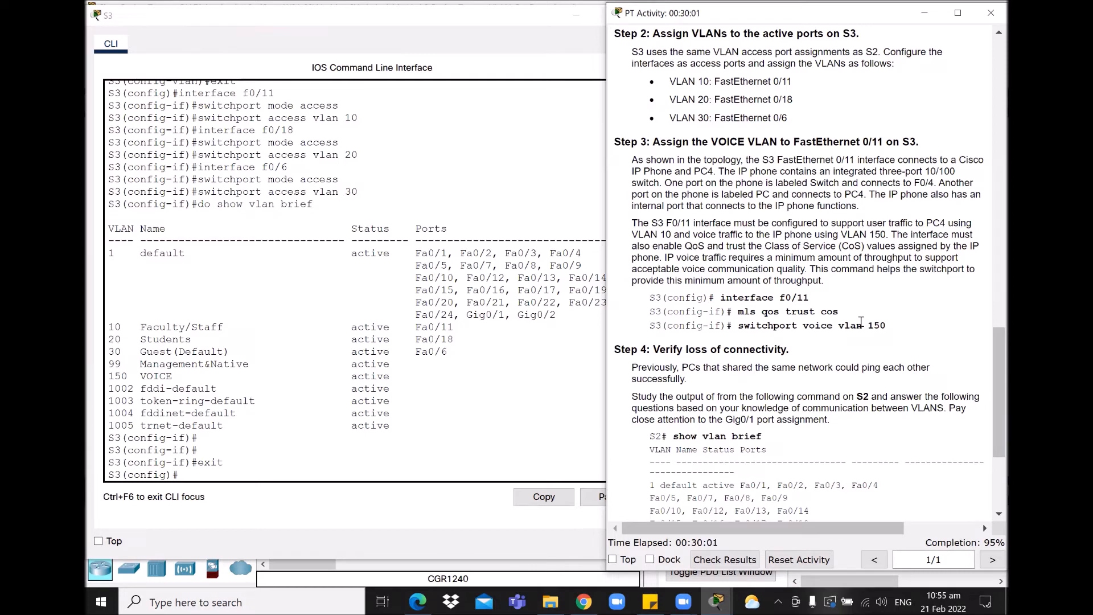
mouse_move(843, 311)
mouse_down()
mouse_move(738, 312)
mouse_move(847, 313)
mouse_up()
click(738, 313)
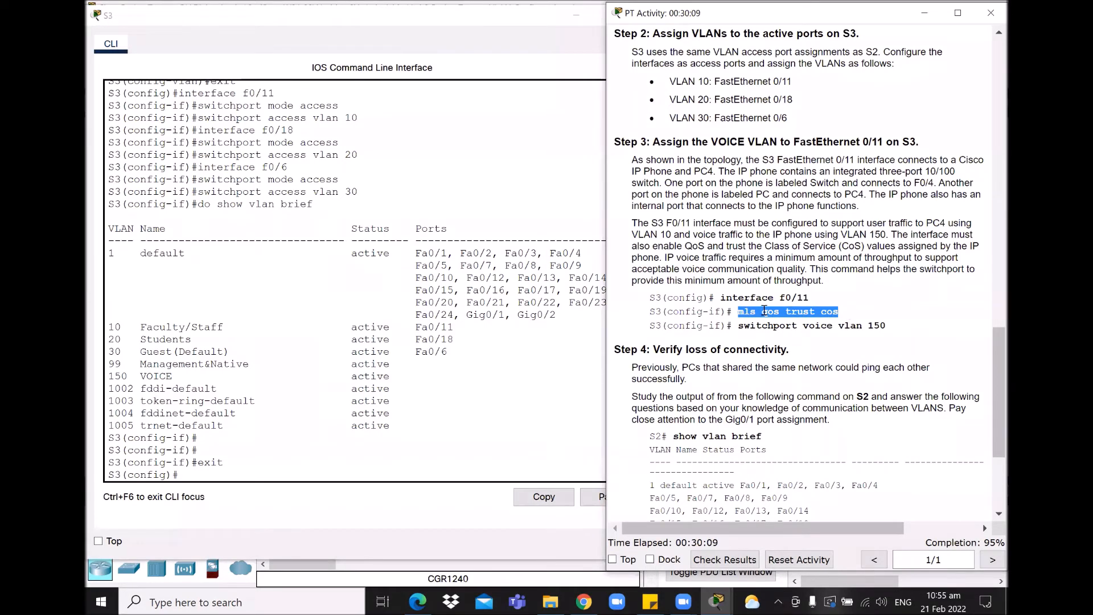
drag(763, 312, 842, 311)
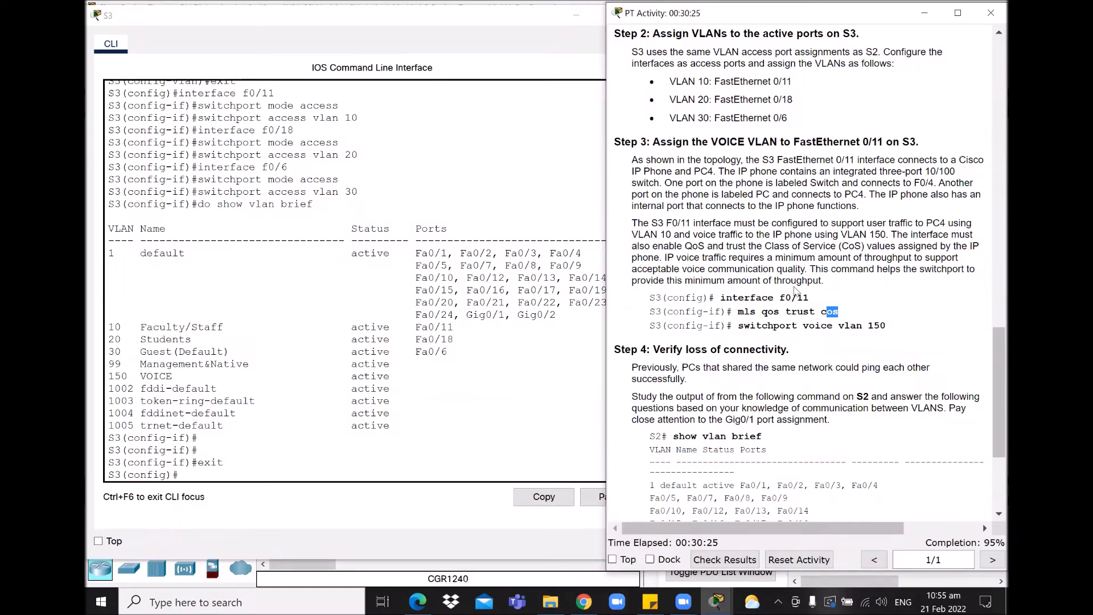
click(215, 474)
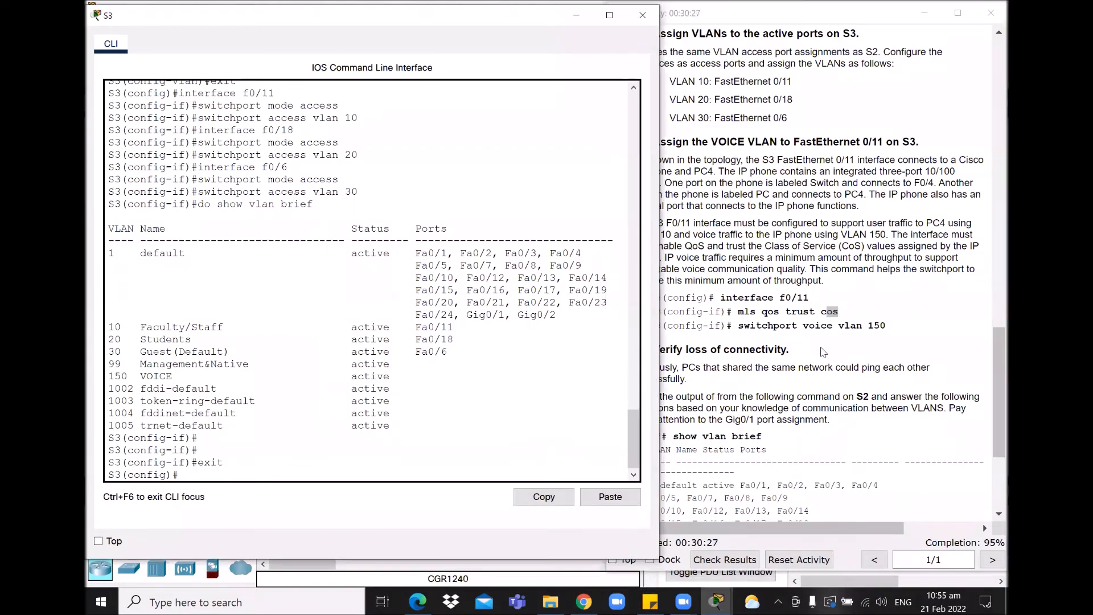
click(831, 312)
drag(739, 325, 895, 330)
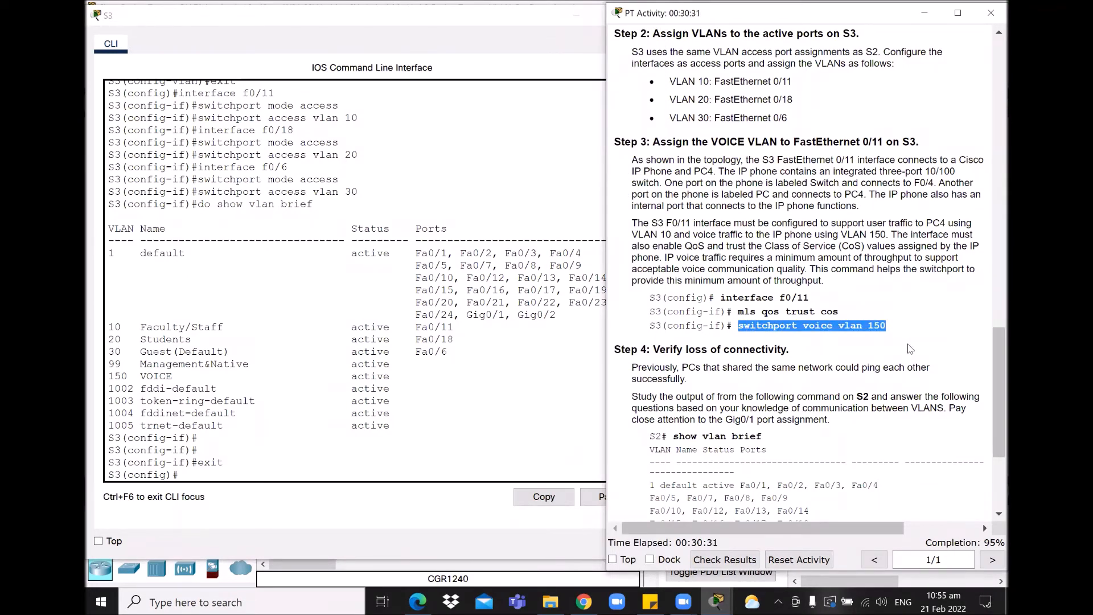
click(209, 472)
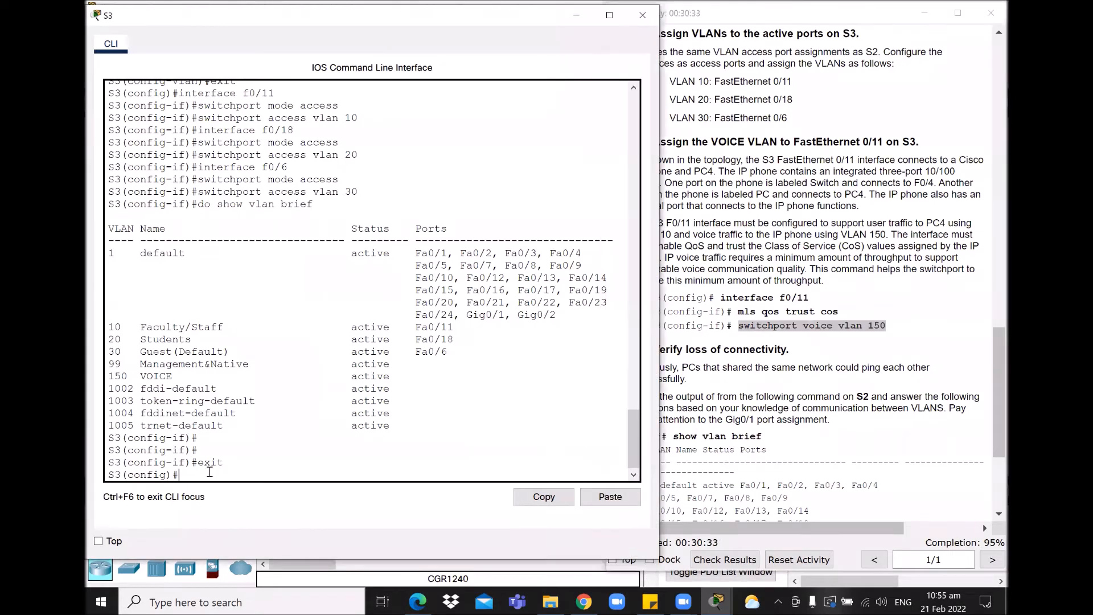
text(interface f0/11)
Step: On S3's f0/11, enable mls qos trust cos and set voice VLAN 150
key(Return)
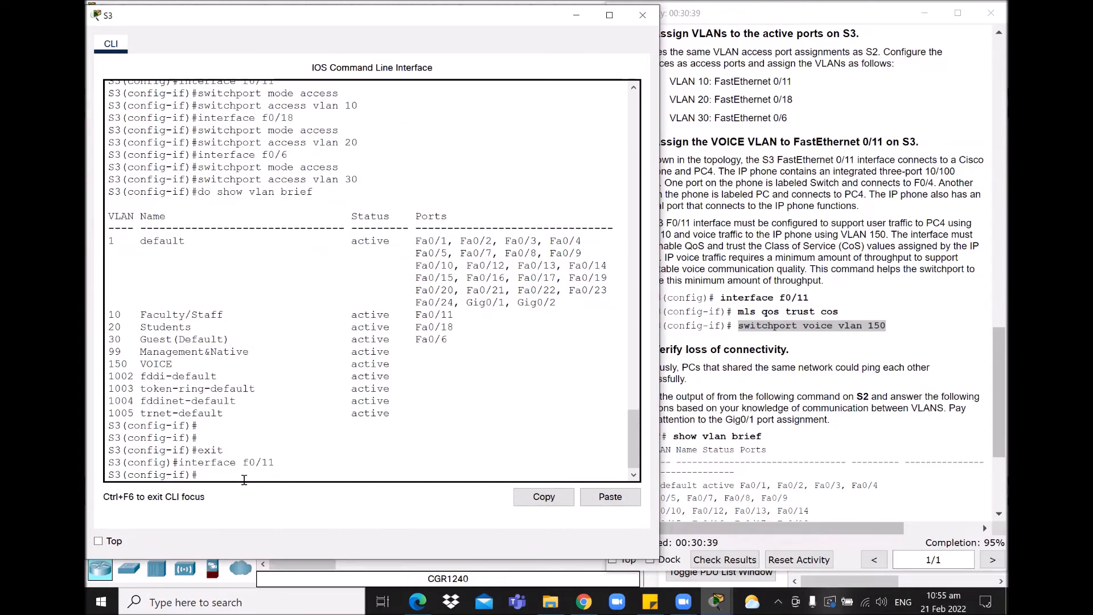
text(mls qos trust cos)
key(Return)
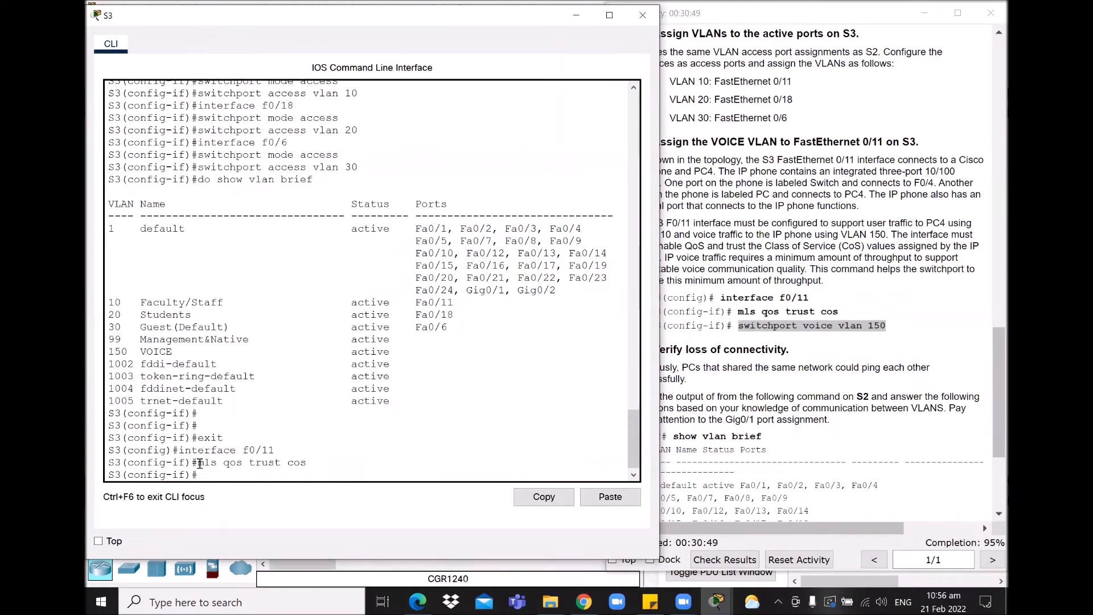
key(Up)
key(Up)
key(Up)
key(Up)
key(Up)
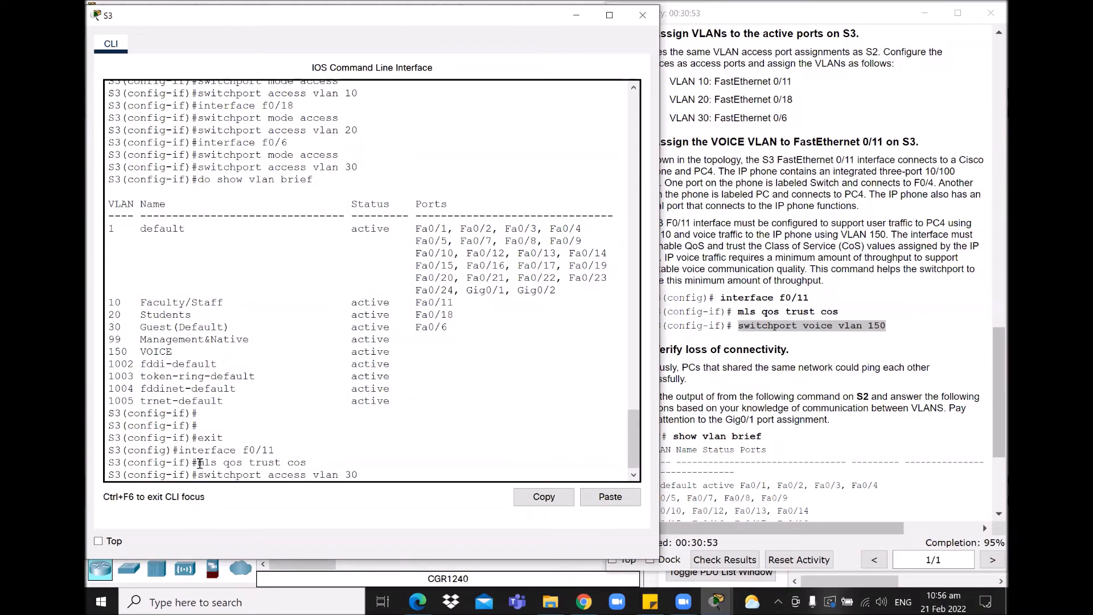
key(BackSpace)
key(BackSpace)
key(BackSpace)
key(BackSpace)
key(BackSpace)
key(BackSpace)
key(BackSpace)
key(BackSpace)
key(BackSpace)
text(voice vlan)
click(438, 104)
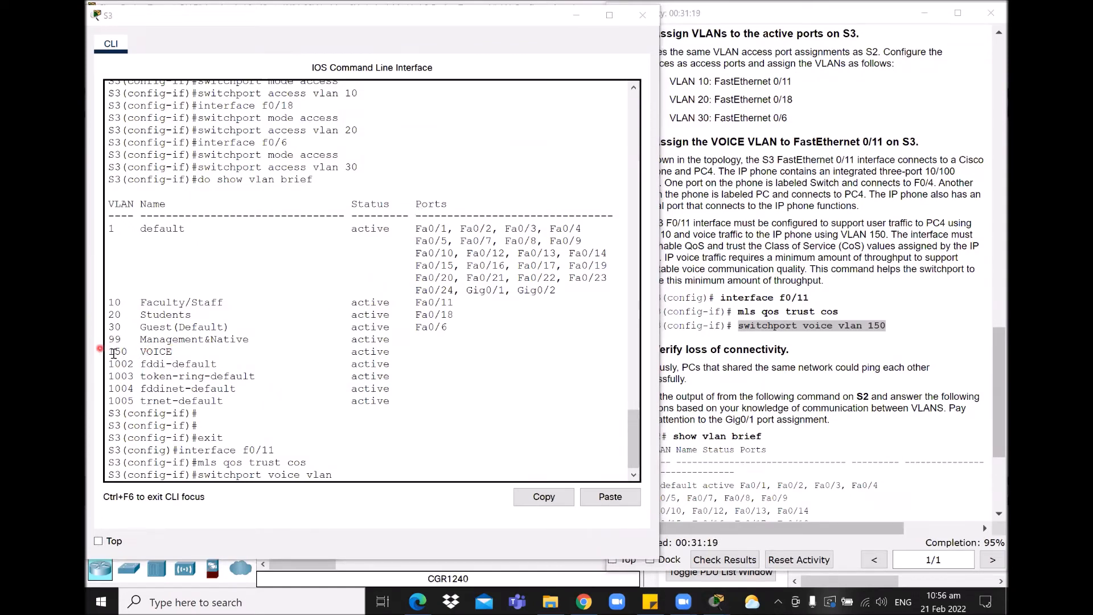
click(338, 448)
text(50)
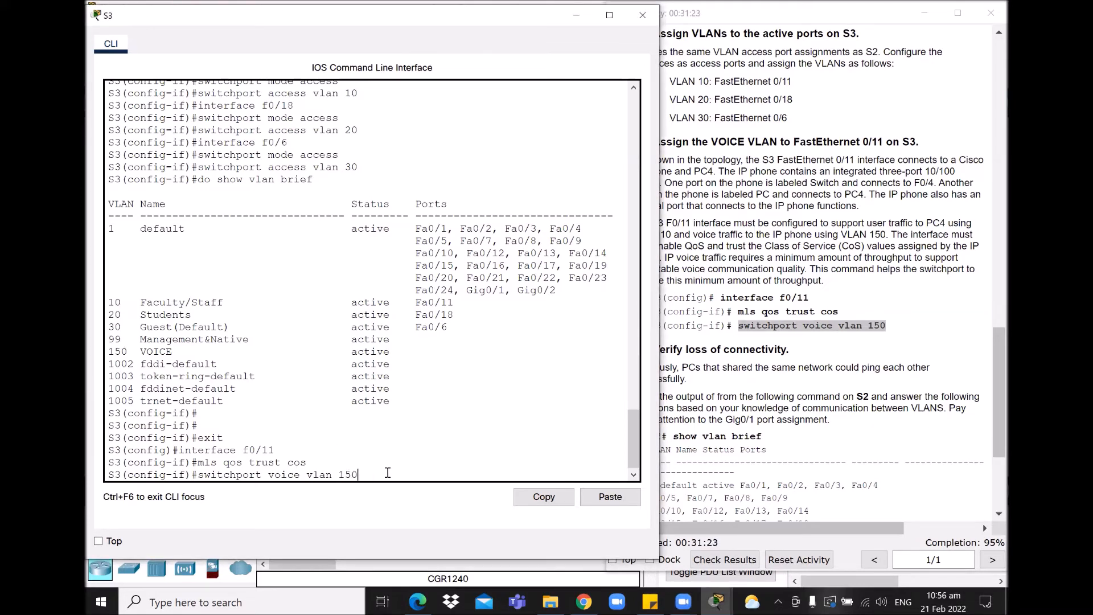
key(Return)
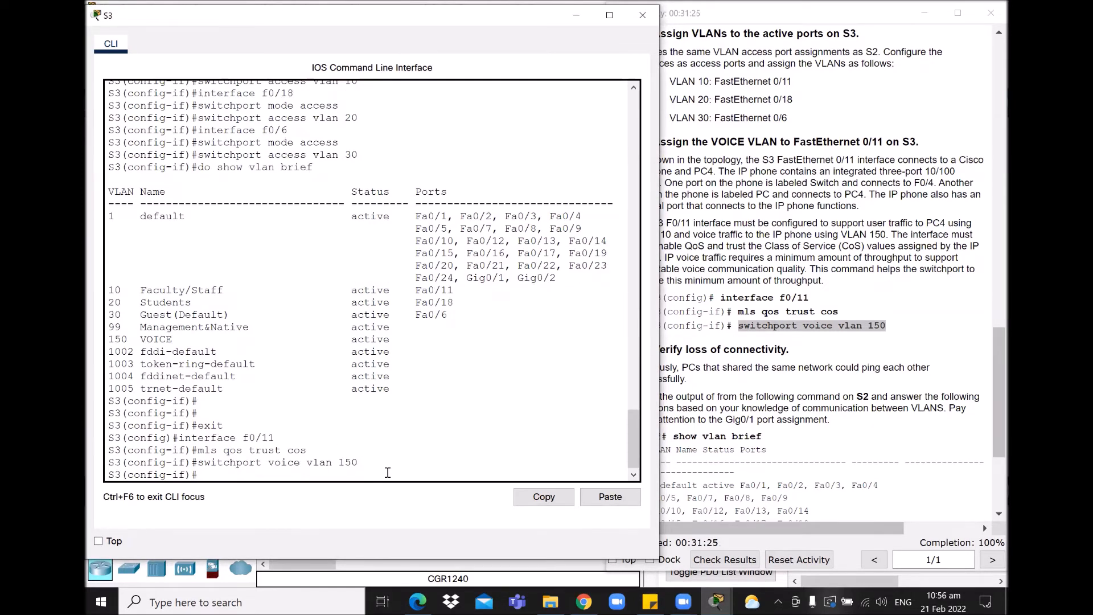
key(Return)
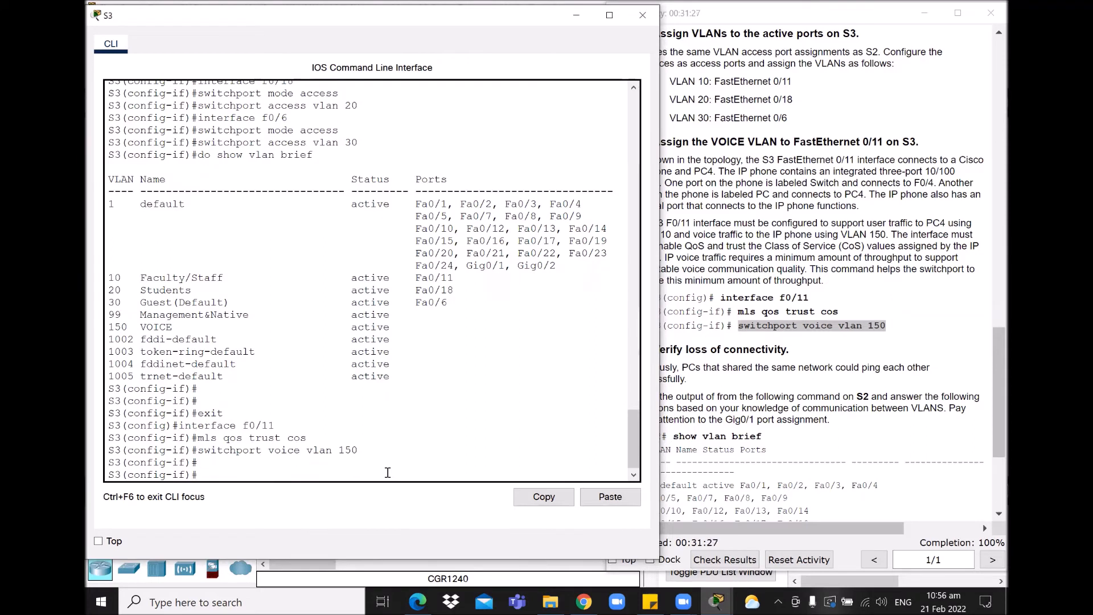
Step: Run do show vlan brief and mark Fa0/11 in the VOICE VLAN 150 row
text(do show vlan brief)
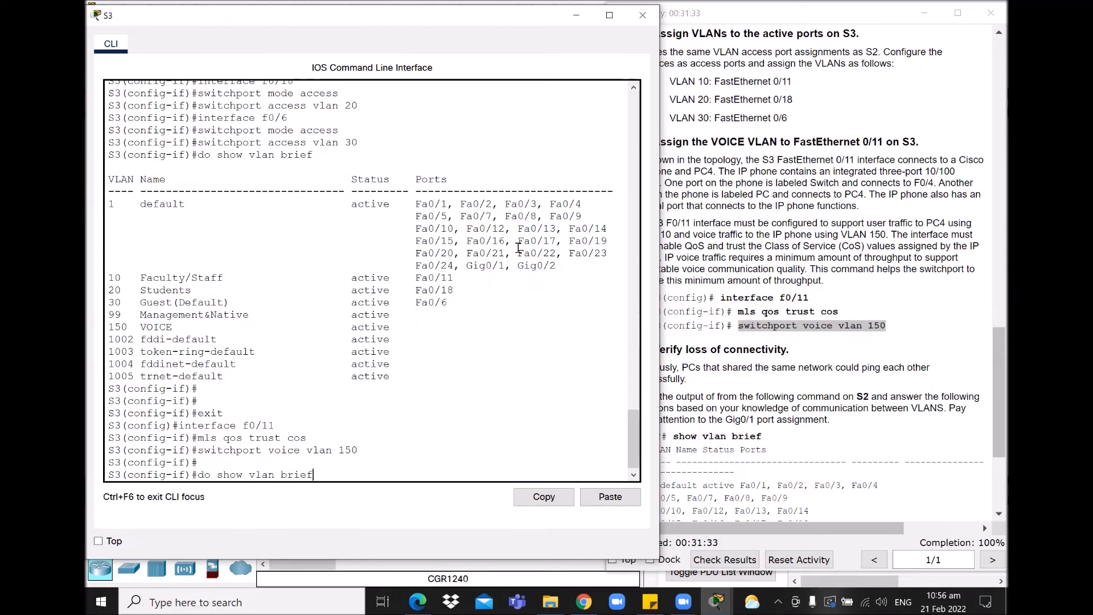
key(Return)
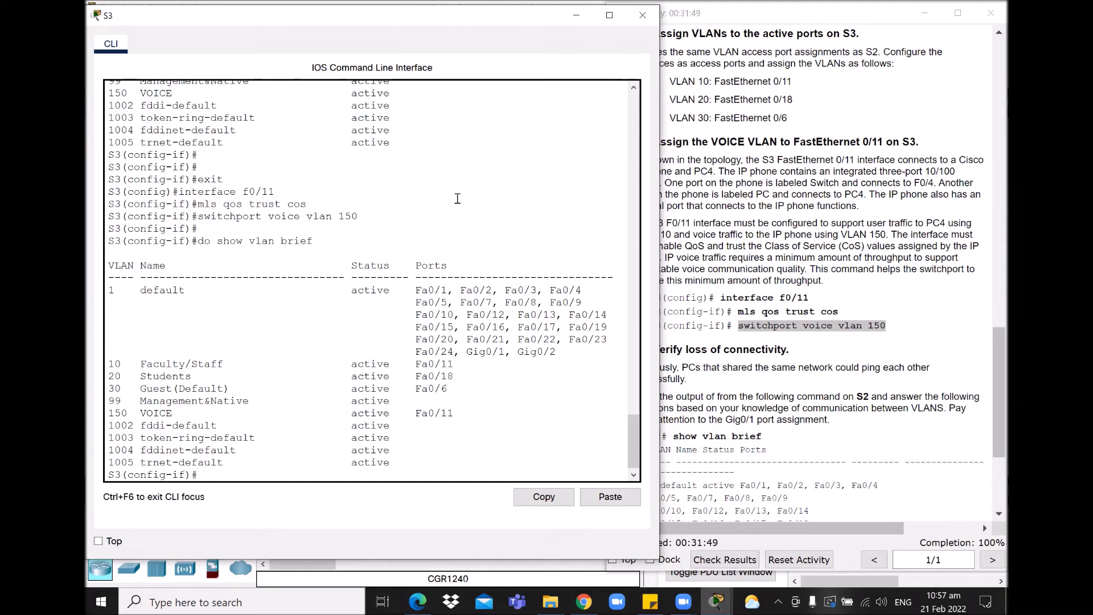
drag(460, 414, 100, 416)
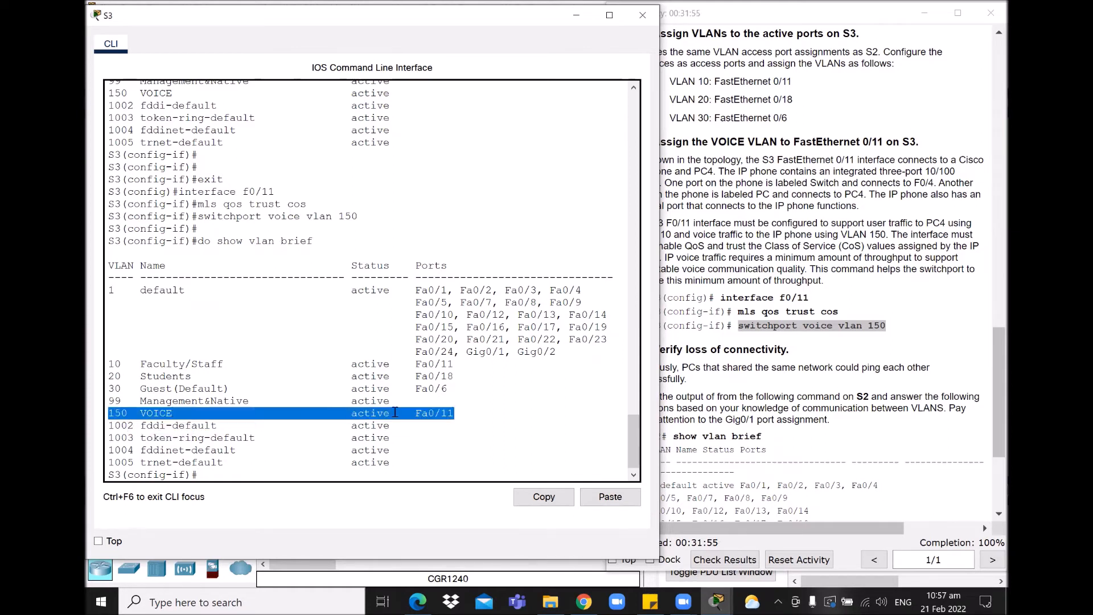
drag(454, 363, 92, 361)
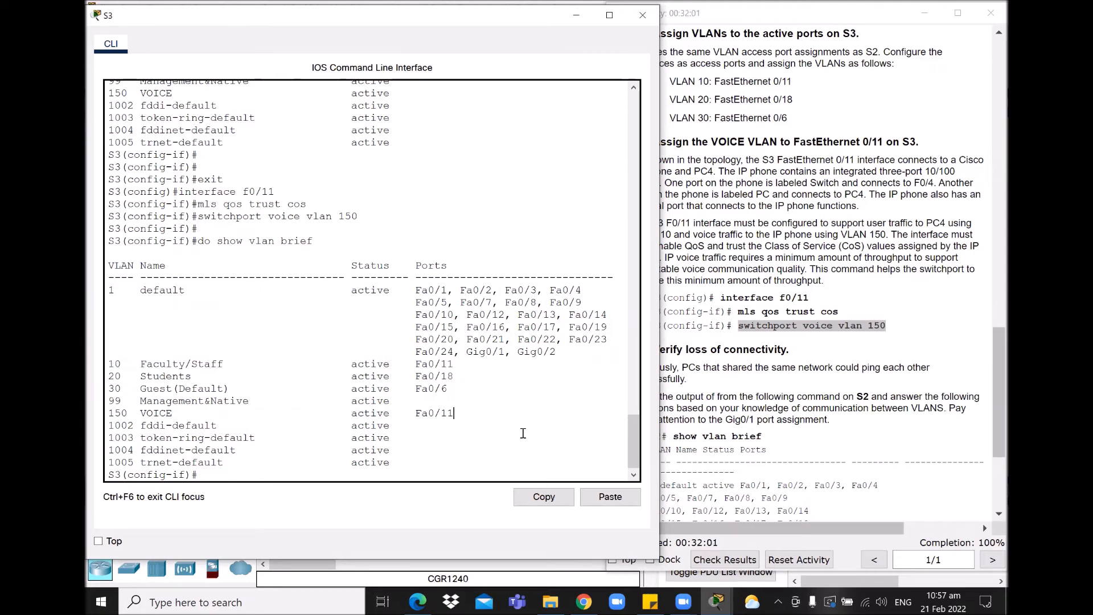
click(835, 360)
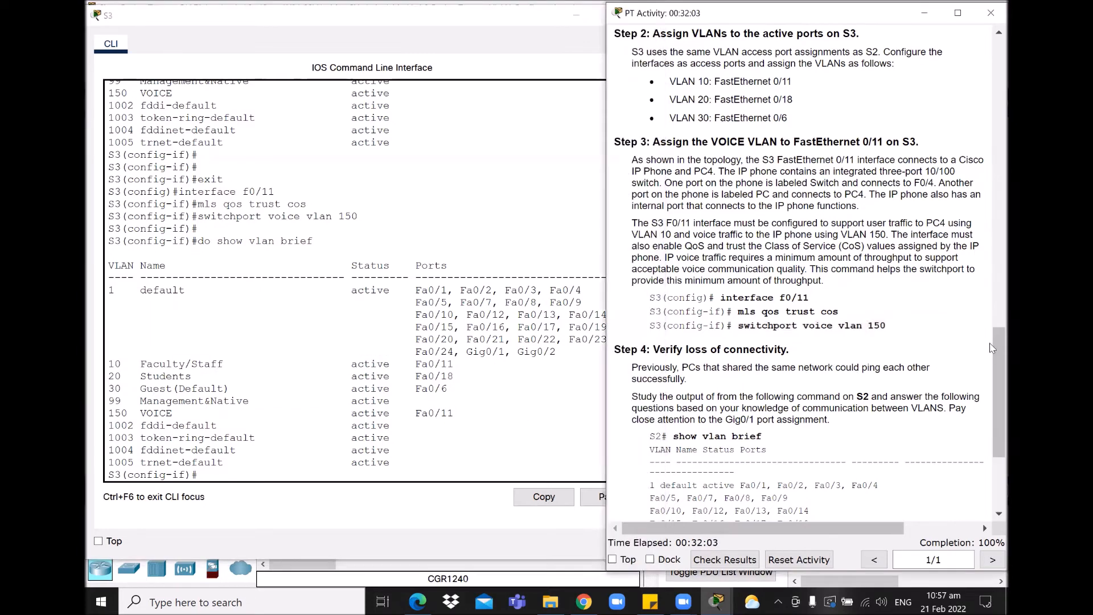
Step: Scroll to Step 4, highlight the S2 show vlan brief instruction, and minimize S3's console
drag(992, 340, 992, 366)
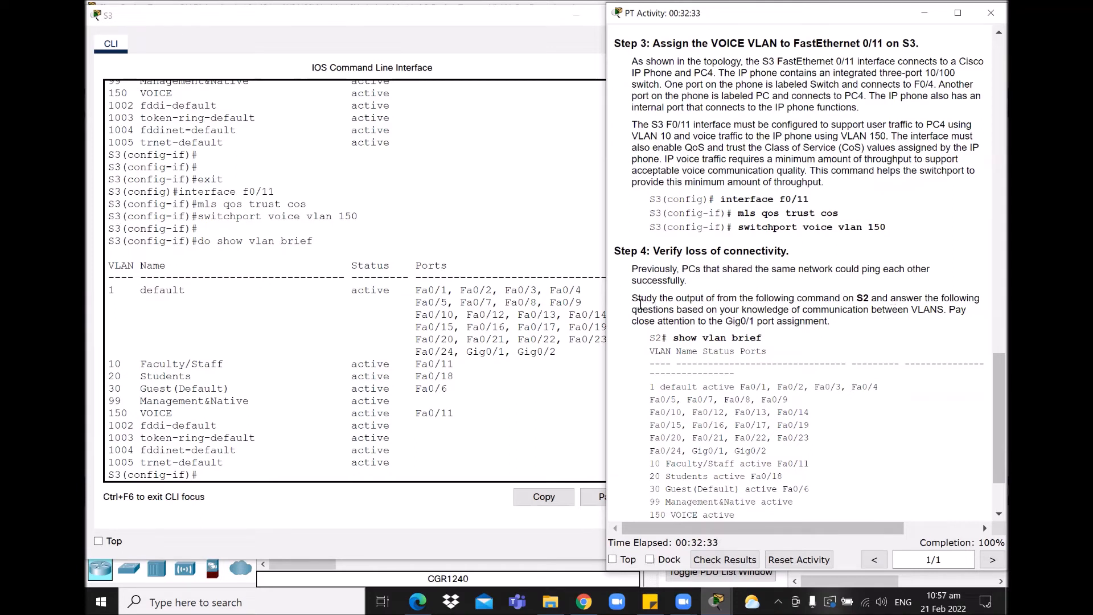
drag(632, 298, 867, 330)
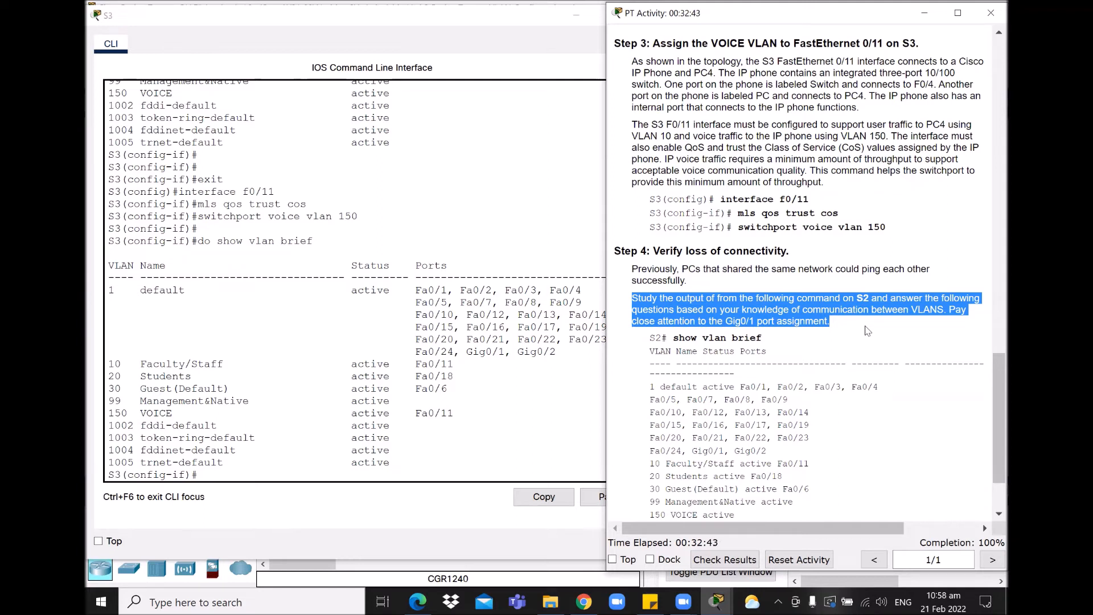
drag(864, 326, 864, 329)
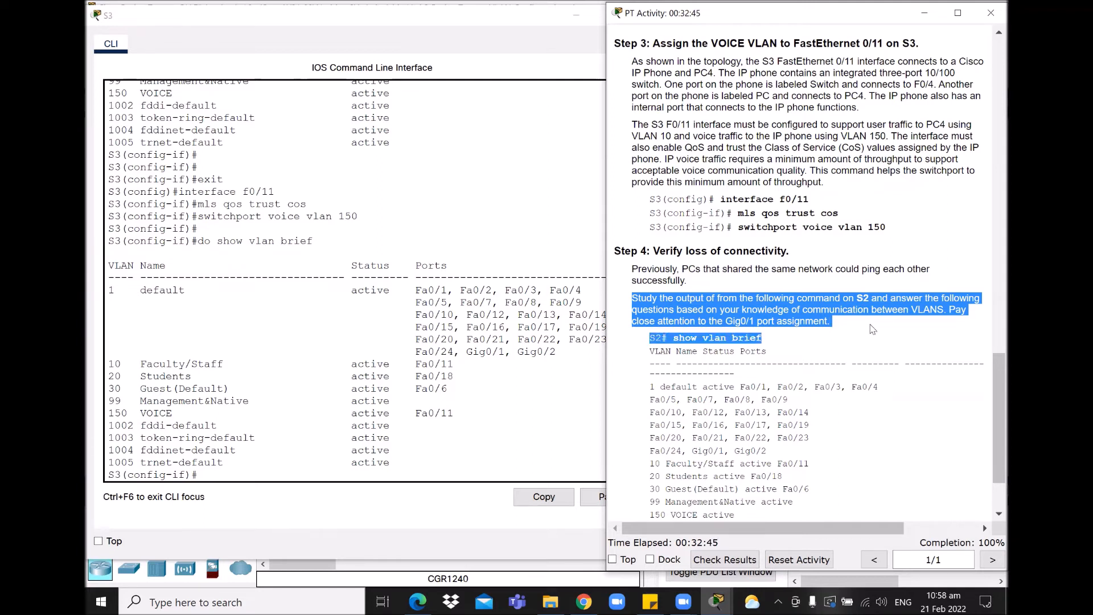
click(870, 324)
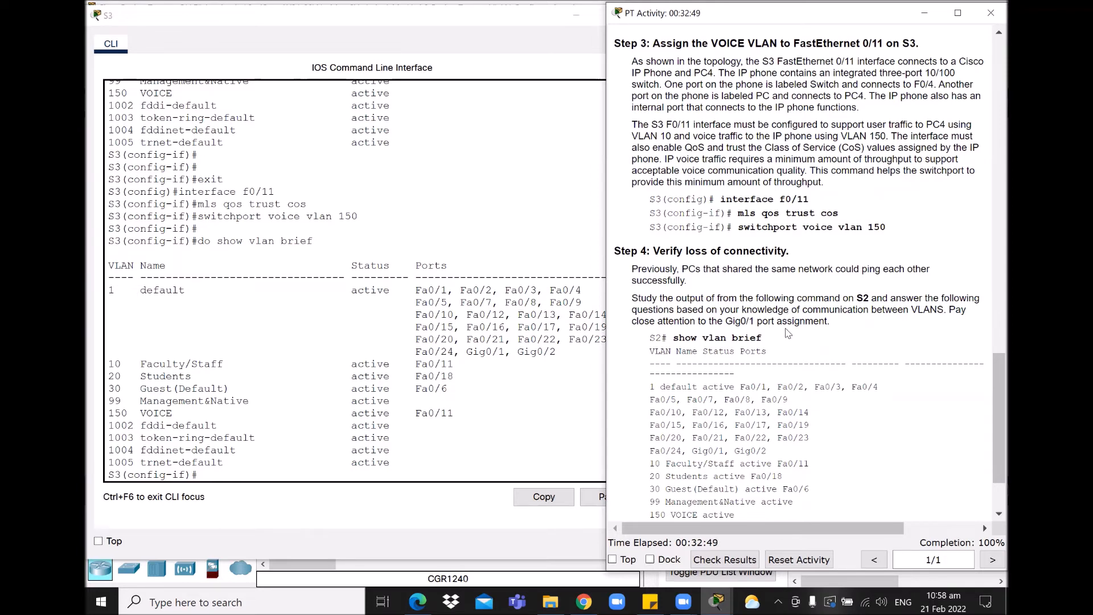
drag(991, 376, 992, 386)
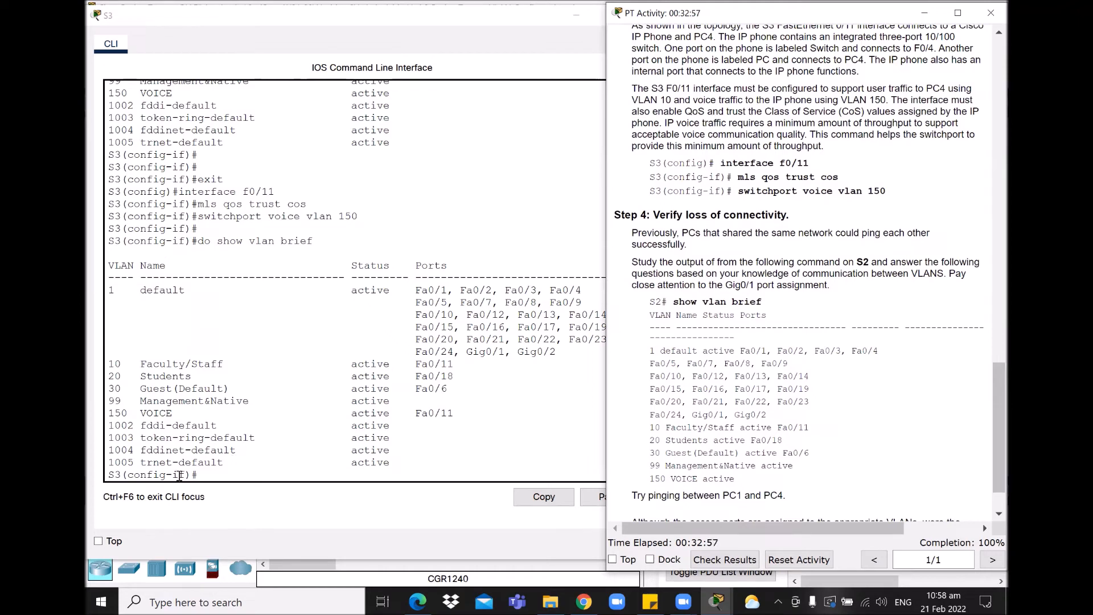
click(576, 15)
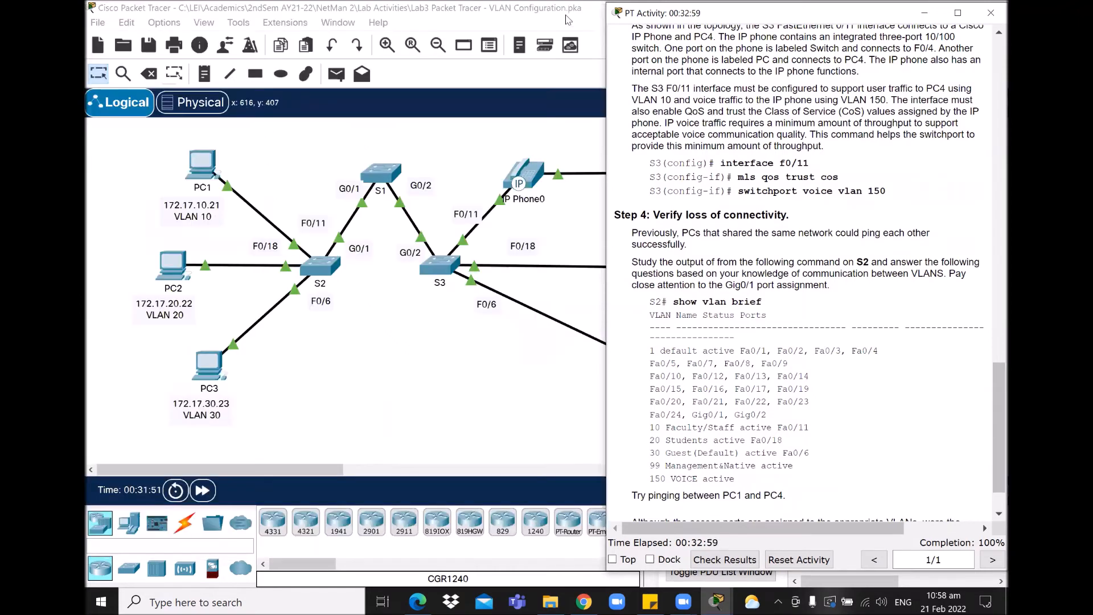
Step: Run do show vlan brief on S2 and confirm Gig0/1 and Gig0/2 are still in VLAN 1
click(716, 601)
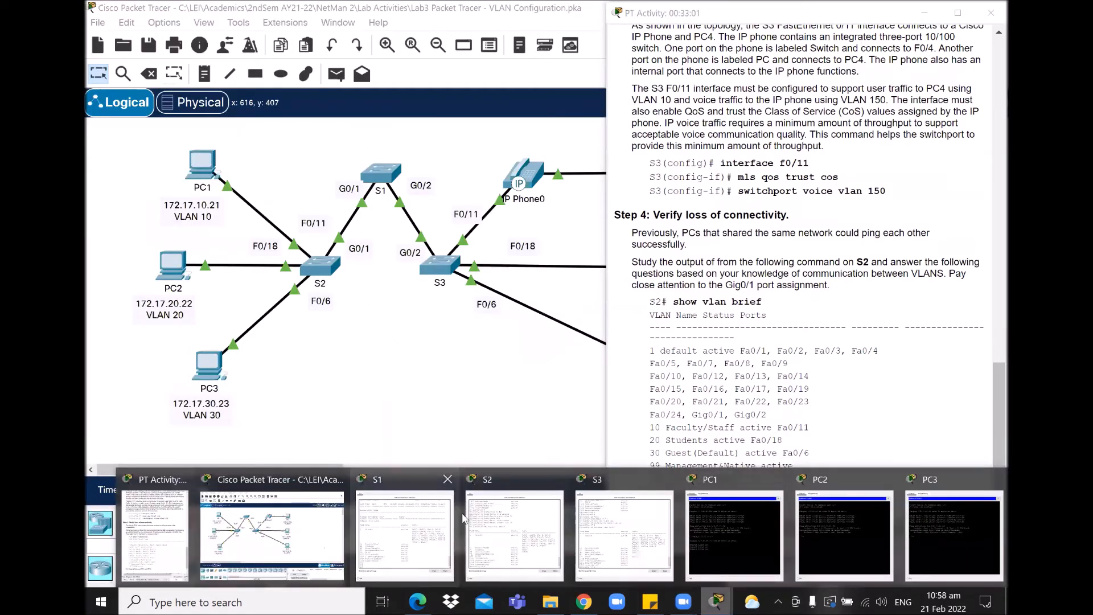
click(488, 521)
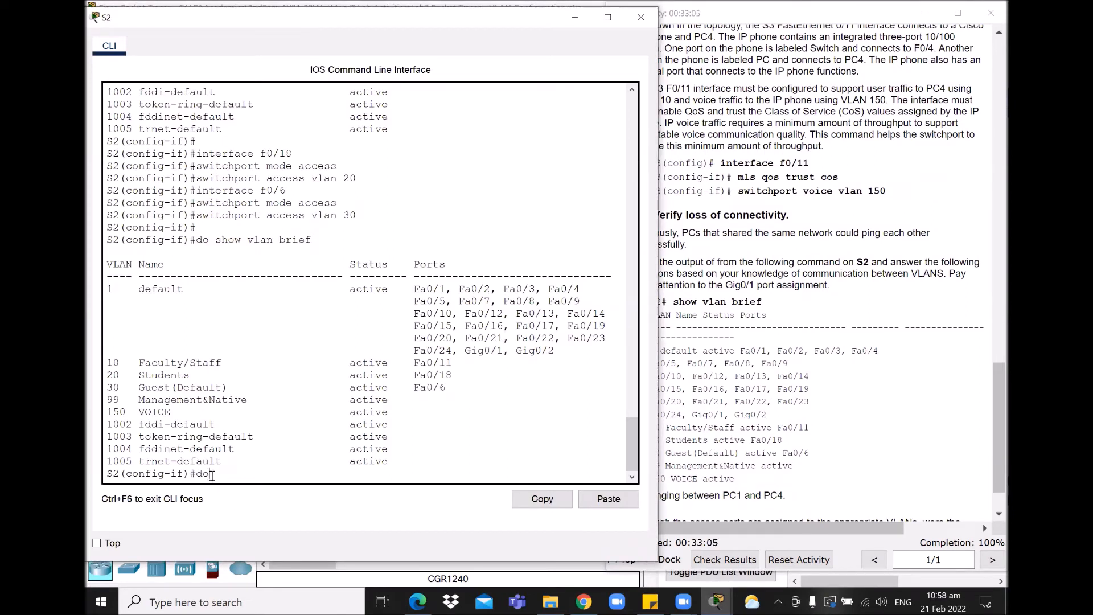
text(do show vlan brief)
key(Return)
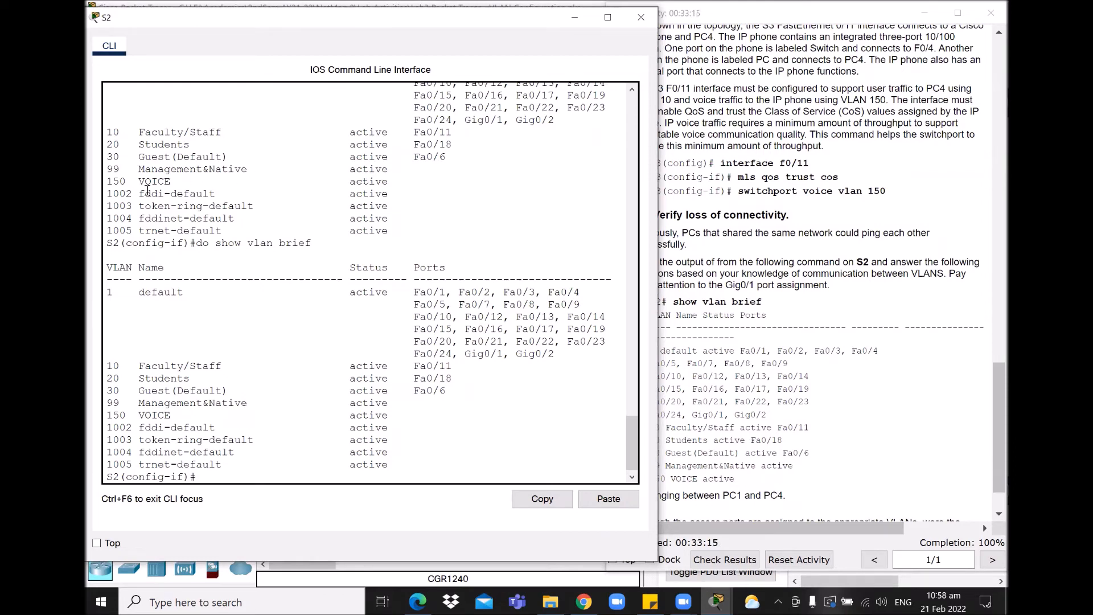
drag(112, 181, 390, 182)
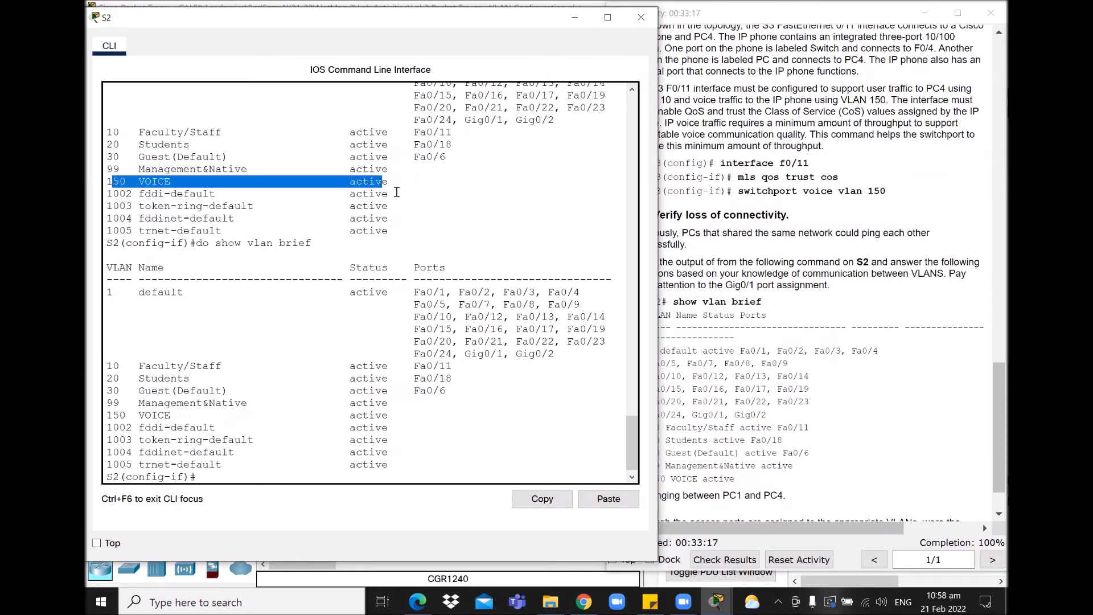
click(397, 194)
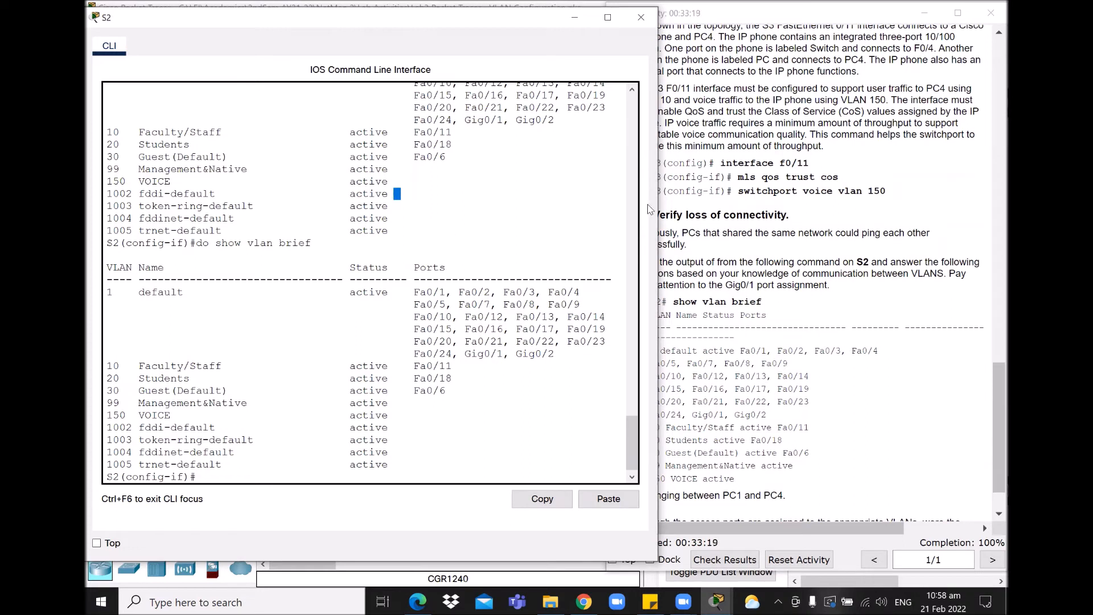
drag(465, 120, 568, 123)
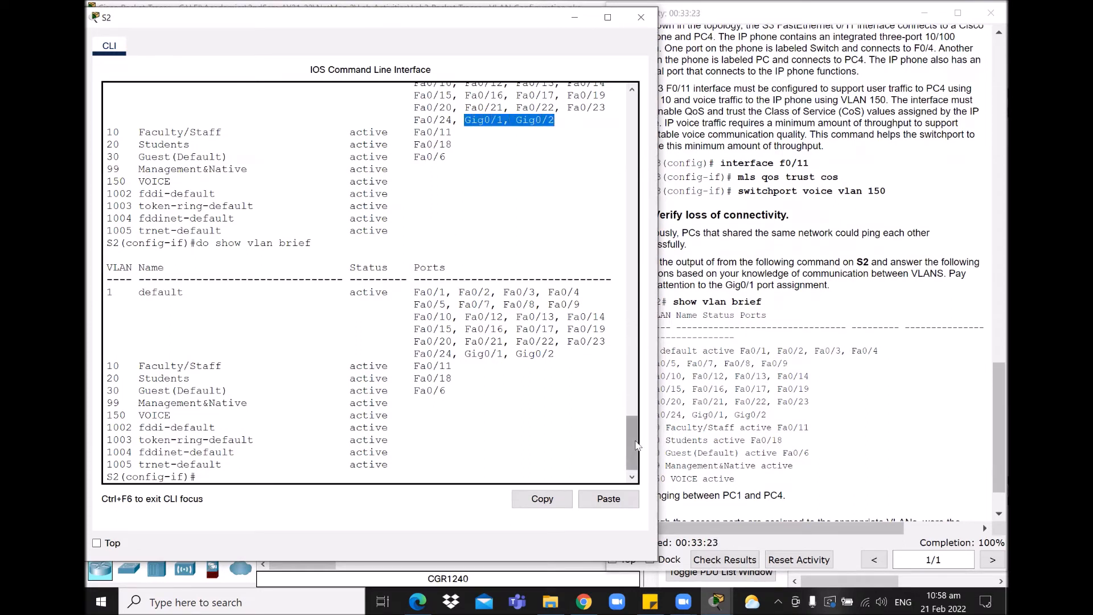
scroll(633, 432, up, 3)
scroll(636, 432, down, 1)
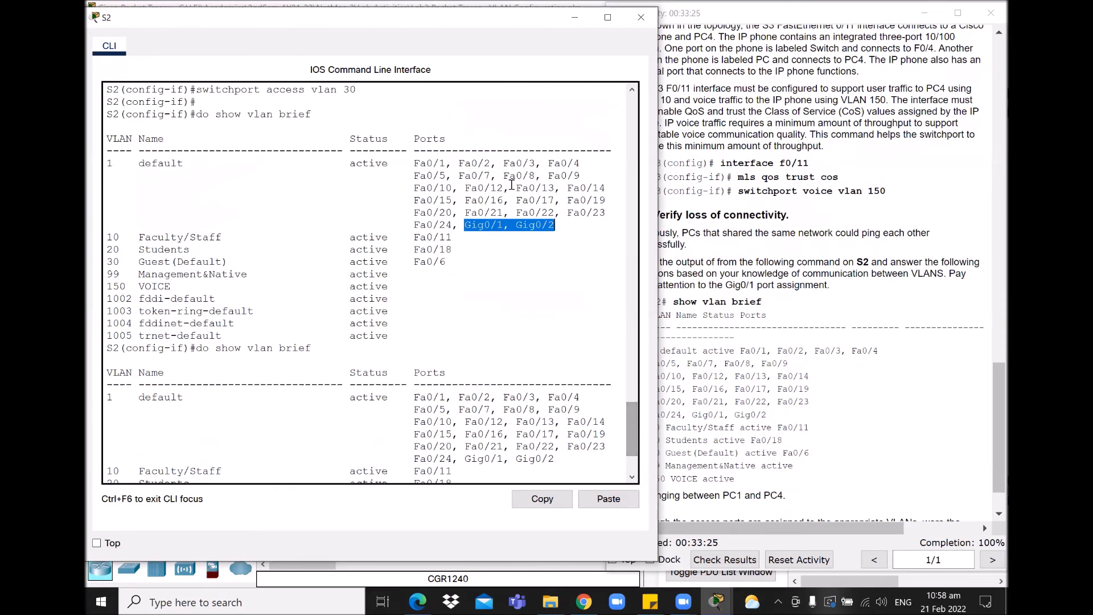
click(574, 17)
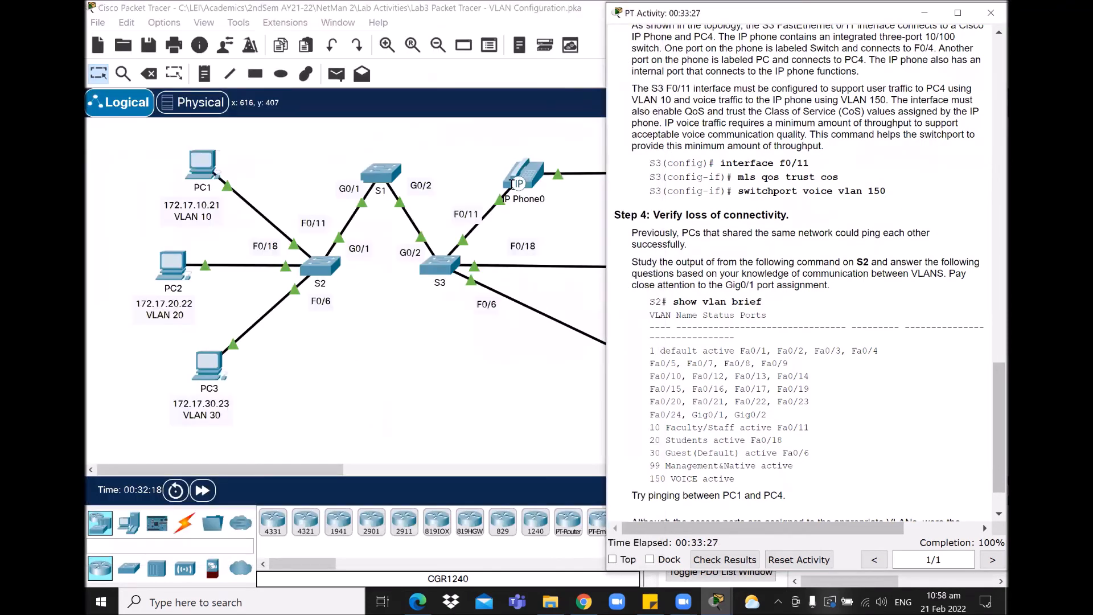
Step: Try opening S3's configuration and dismiss the Interface Locked warning
click(464, 157)
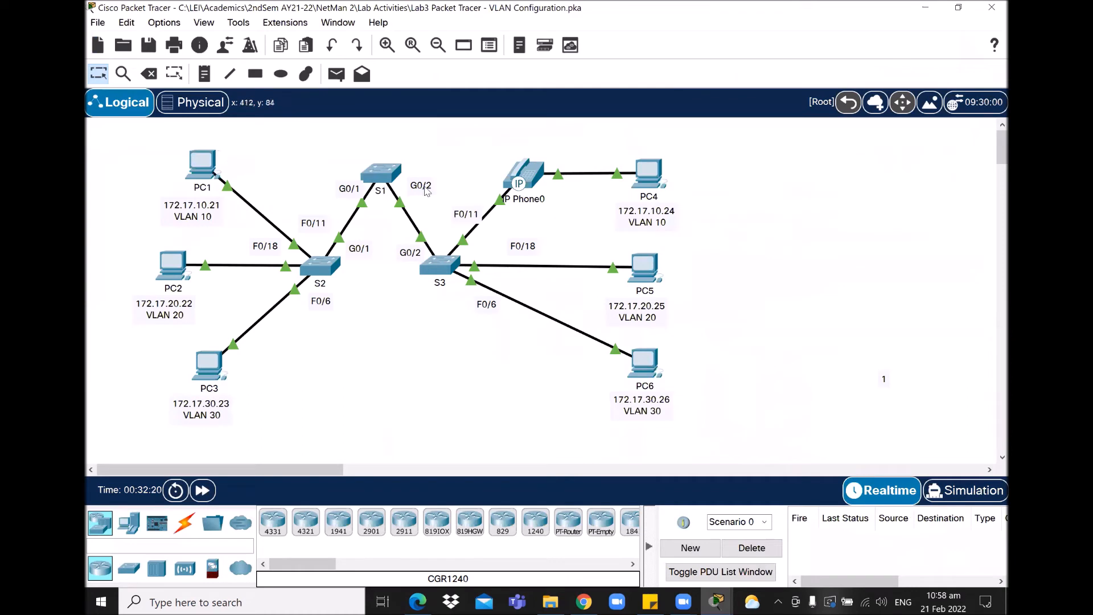
double_click(409, 254)
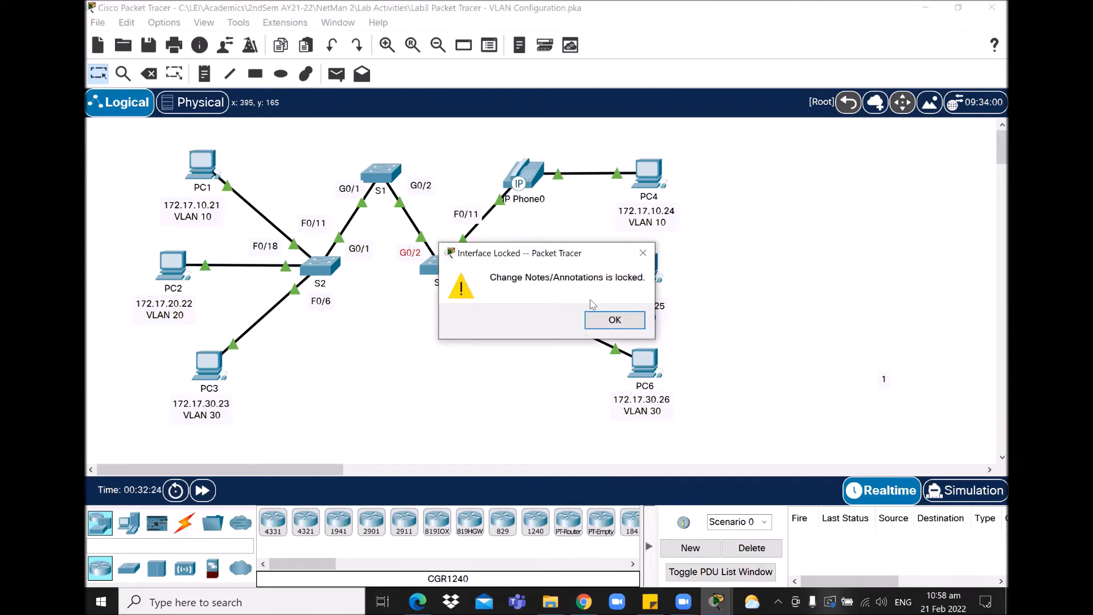
click(641, 256)
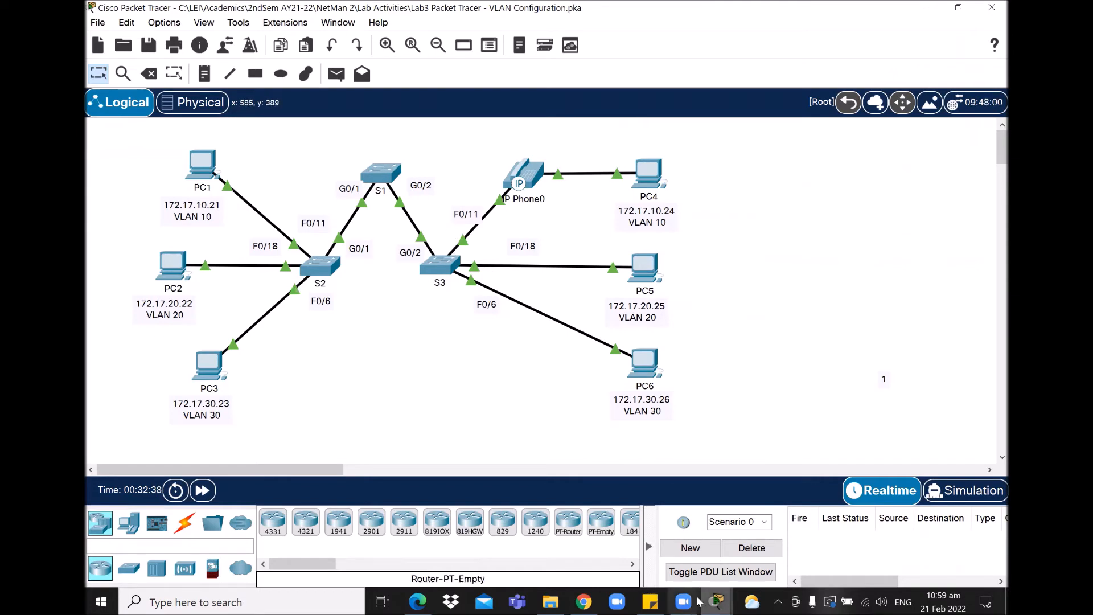
Step: Read the Step 4 instruction to ping PC4 from PC1, then bring up PC1's command prompt
click(714, 602)
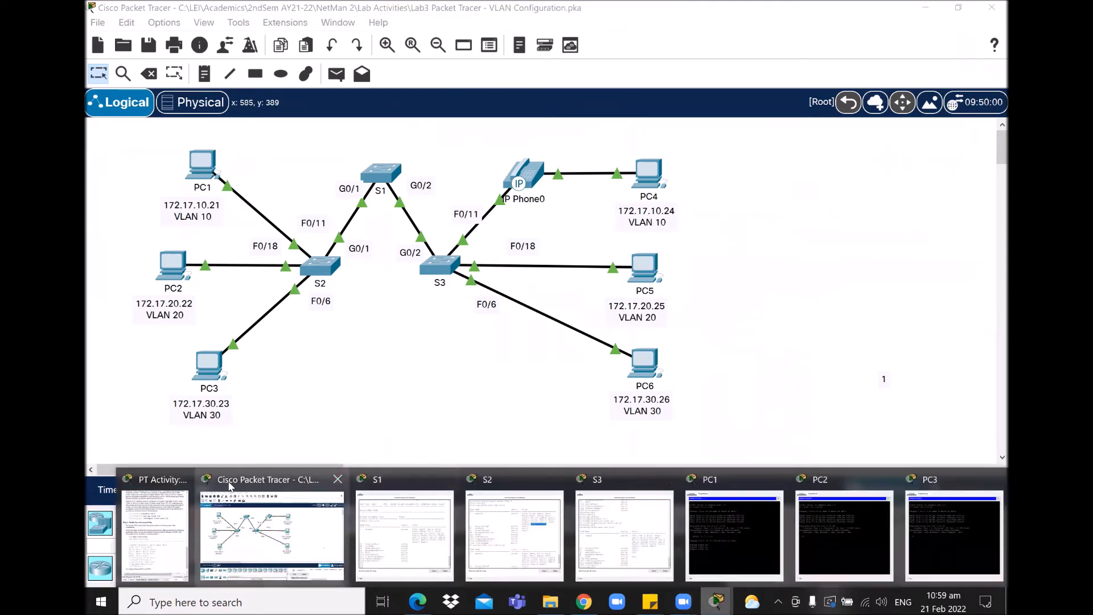
click(143, 492)
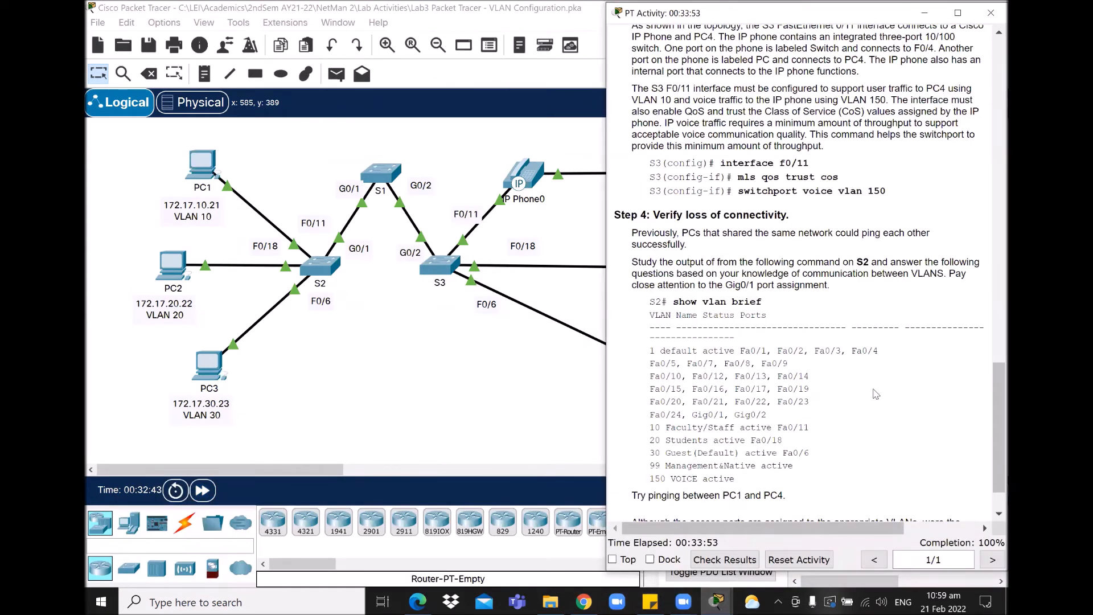
scroll(987, 415, down, 3)
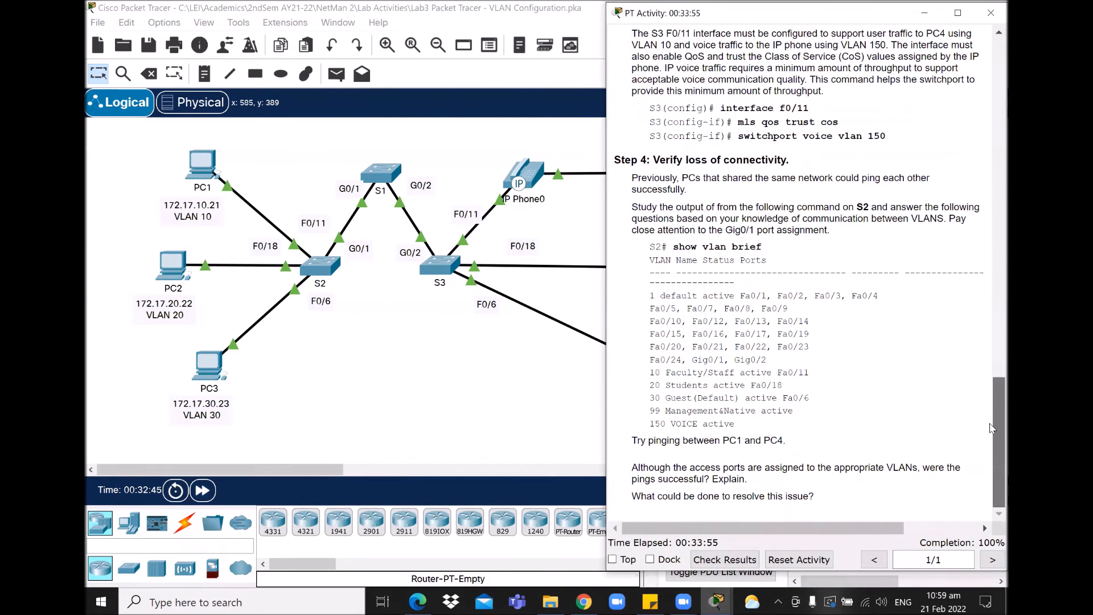
drag(632, 442, 794, 449)
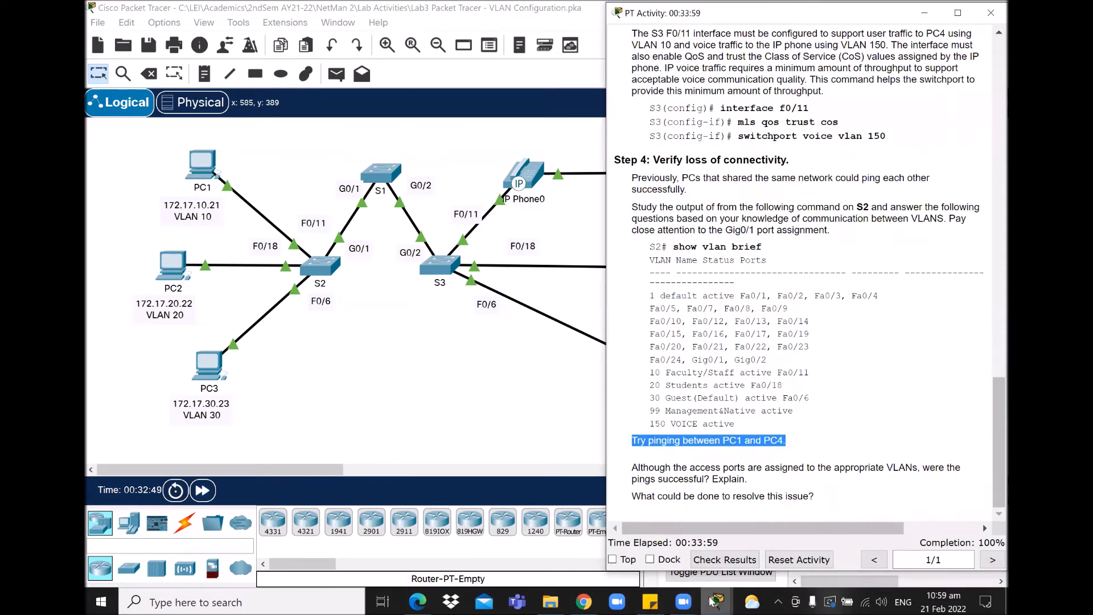
click(715, 602)
click(747, 521)
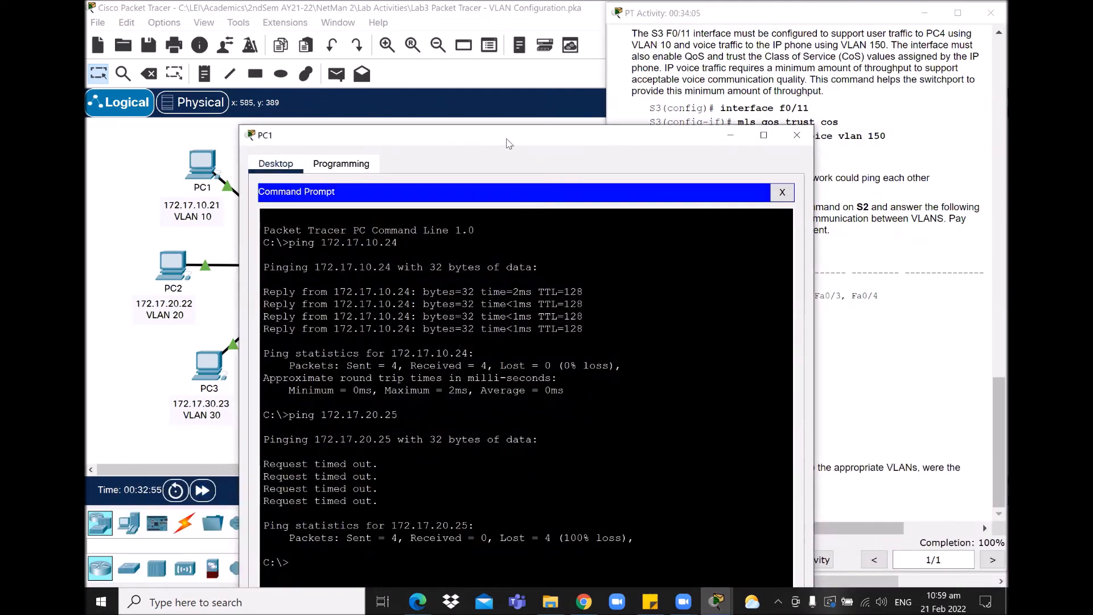
Step: Ping 172.17.10.24 from PC1, which fails with 100% loss, then minimize PC1's window
drag(508, 141, 372, 31)
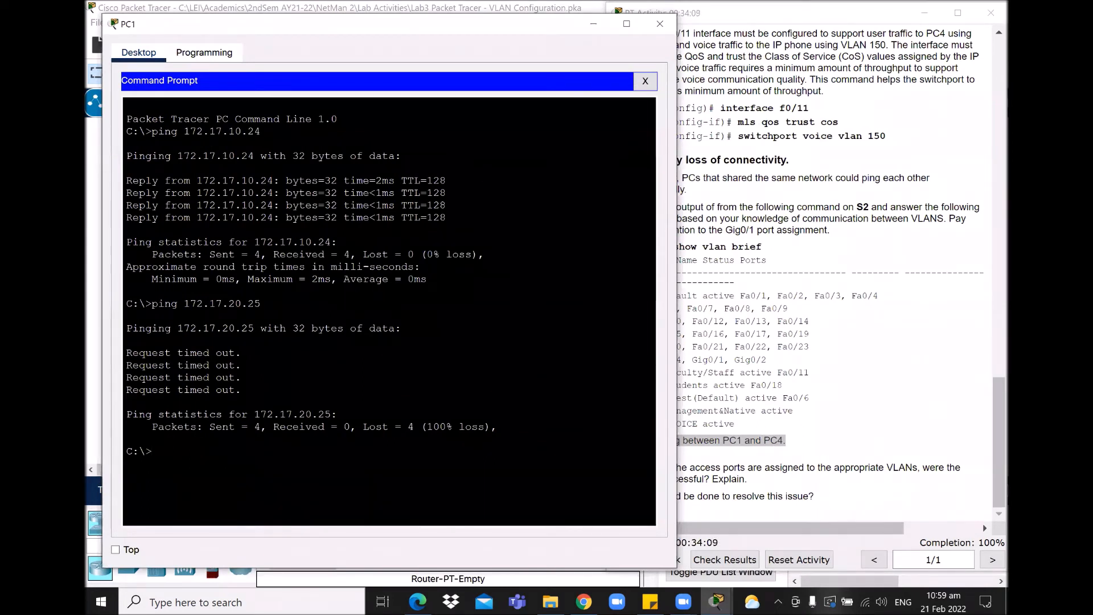
drag(261, 131, 218, 132)
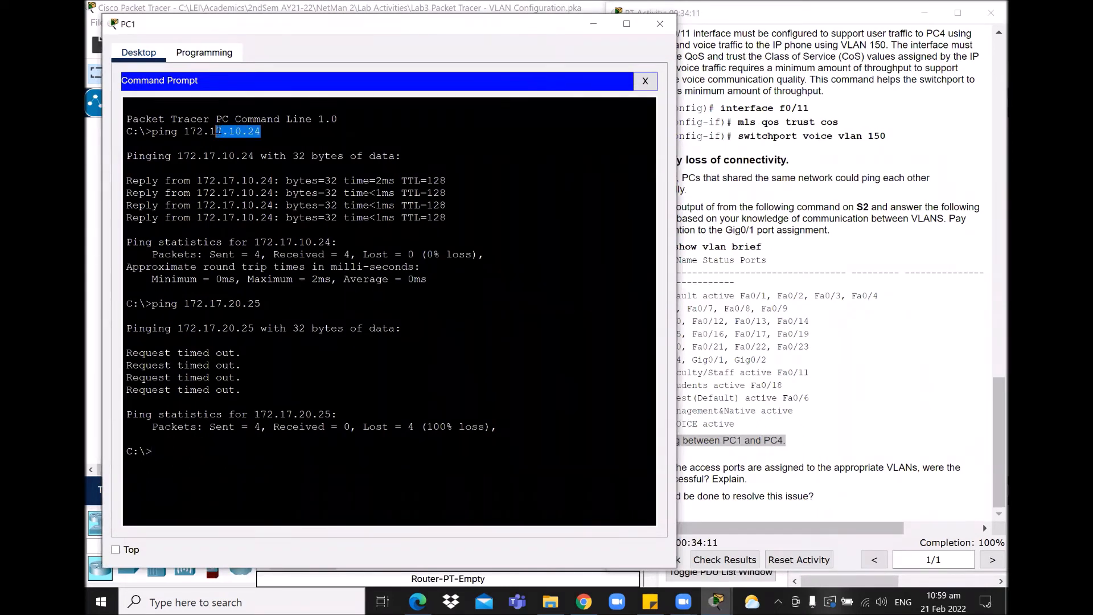
click(152, 451)
key(Up)
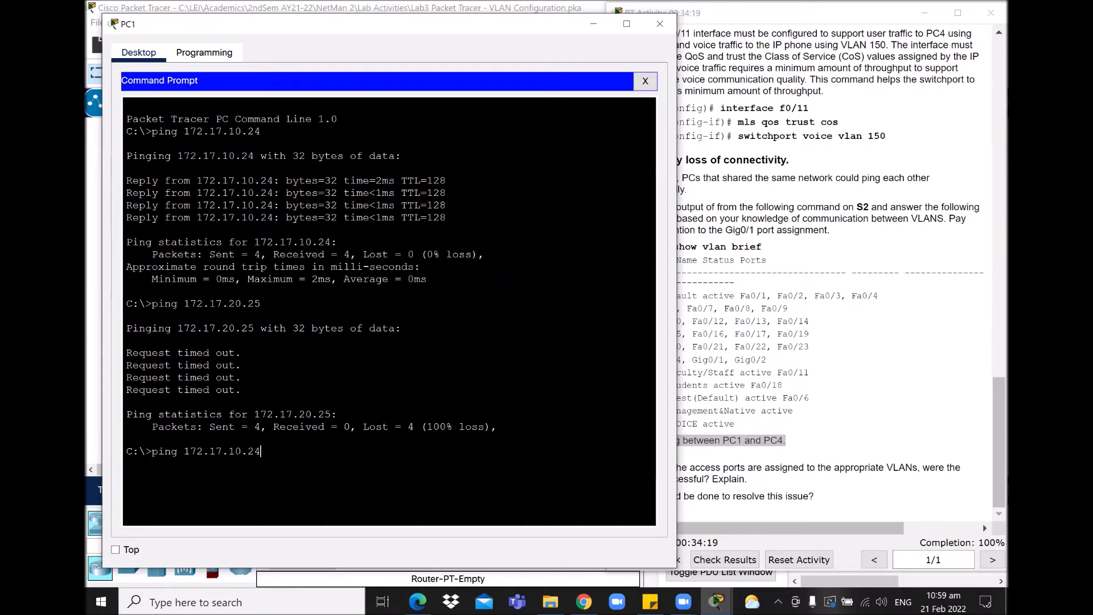
drag(261, 451, 184, 451)
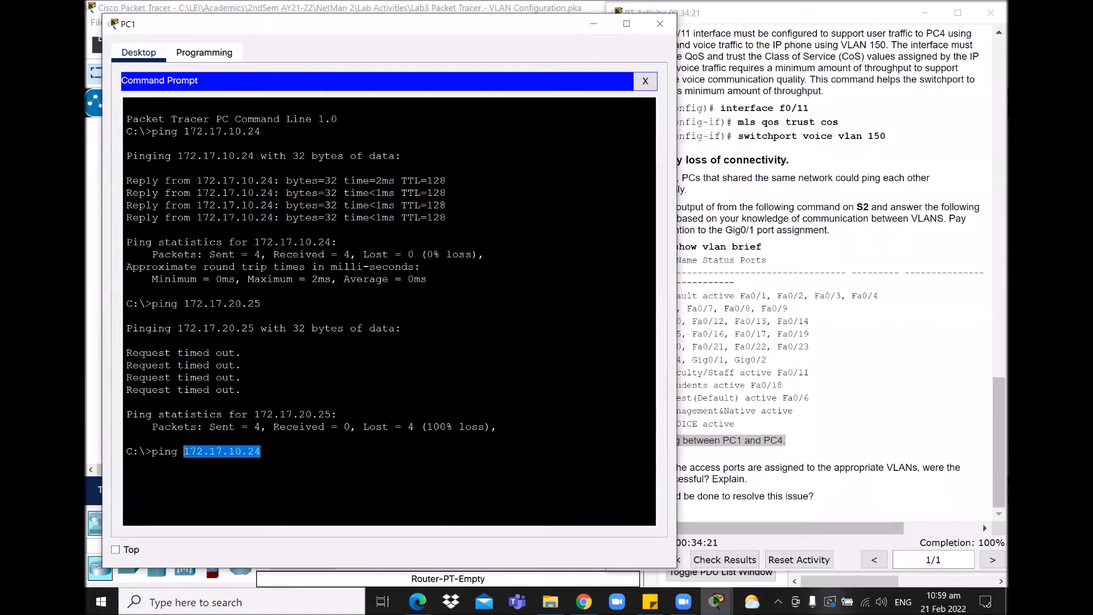
click(262, 452)
key(Return)
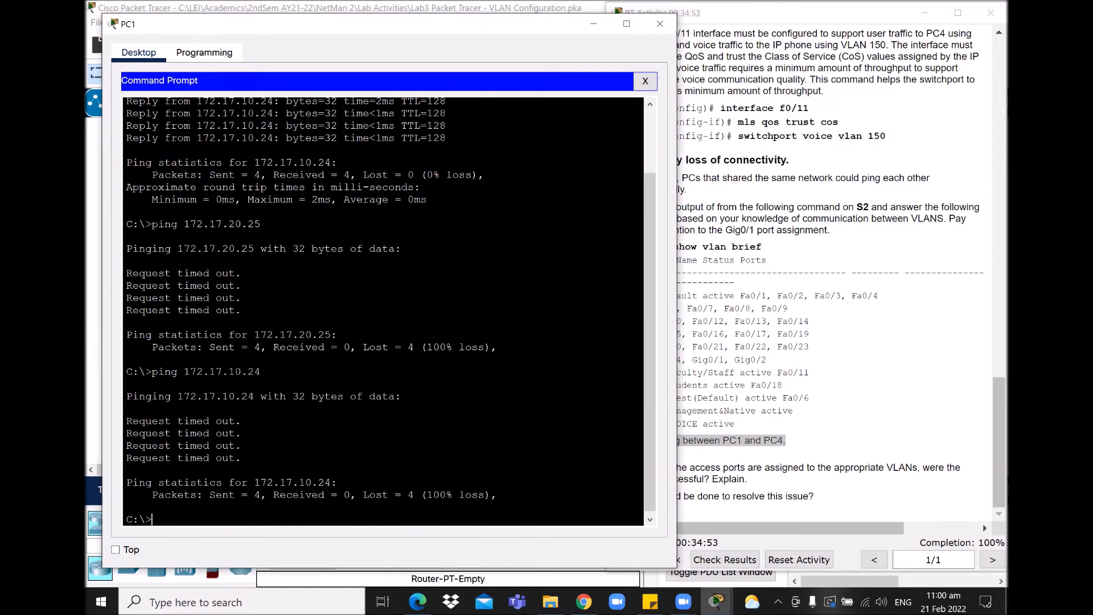
click(817, 456)
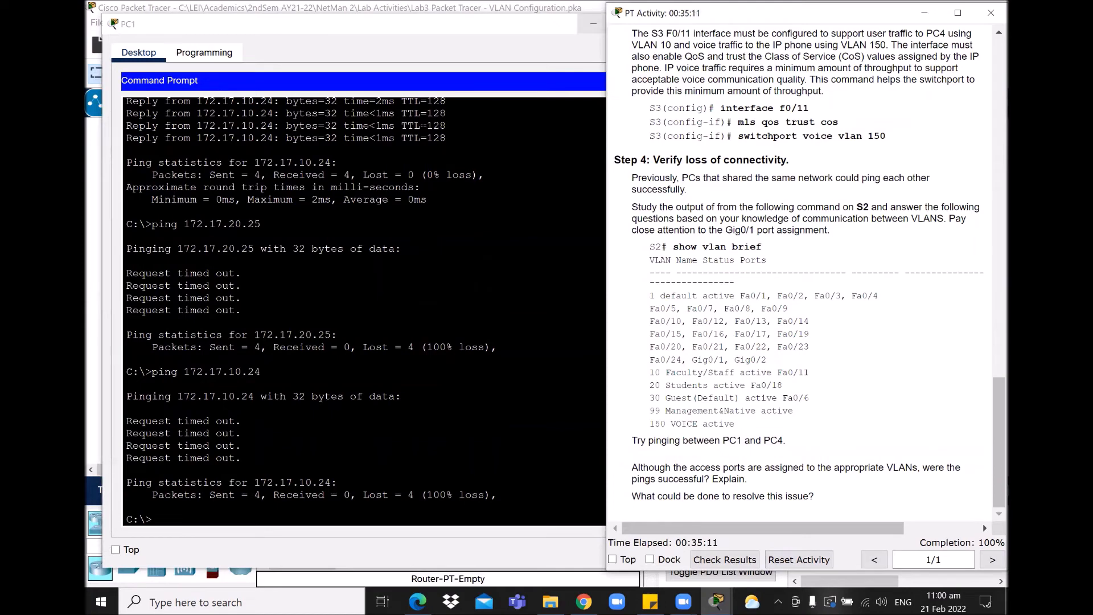
click(593, 24)
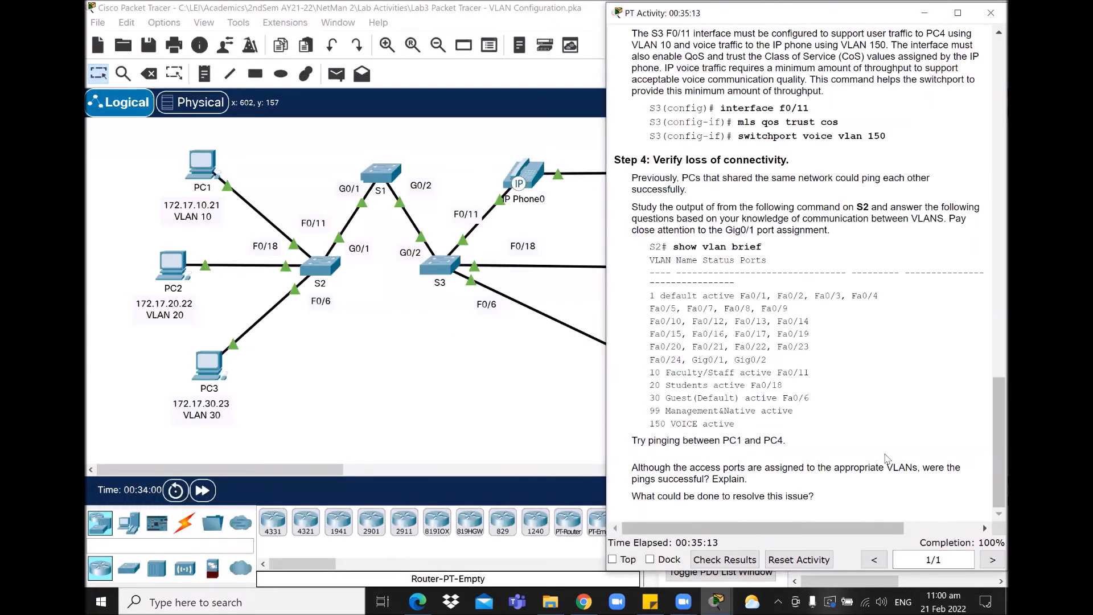
Step: Circle the G0/1 and G0/2 link ports between S1, S2 and S3 in red, then open S1's CLI
mouse_move(832, 527)
mouse_down()
mouse_move(880, 530)
mouse_move(811, 525)
mouse_move(822, 530)
mouse_up()
mouse_move(371, 180)
mouse_down()
mouse_move(370, 206)
mouse_move(379, 180)
mouse_up()
mouse_move(359, 230)
mouse_down()
mouse_move(333, 235)
mouse_move(364, 261)
mouse_move(357, 227)
mouse_up()
mouse_move(438, 172)
mouse_down()
mouse_move(392, 200)
mouse_move(424, 206)
mouse_move(437, 174)
mouse_up()
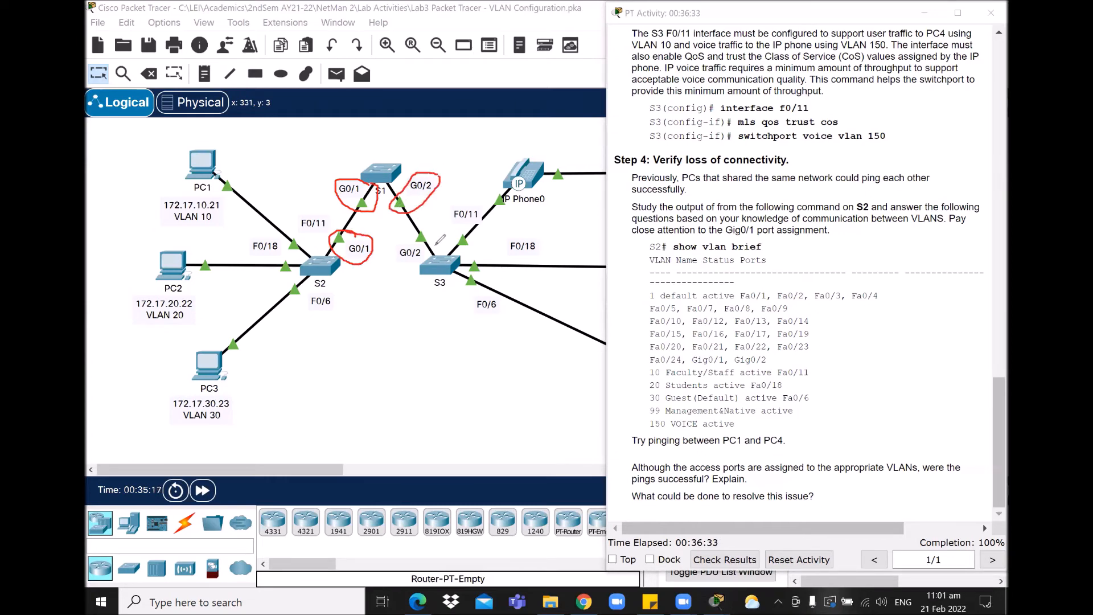
mouse_move(437, 232)
mouse_down()
mouse_move(392, 246)
mouse_move(445, 230)
mouse_up()
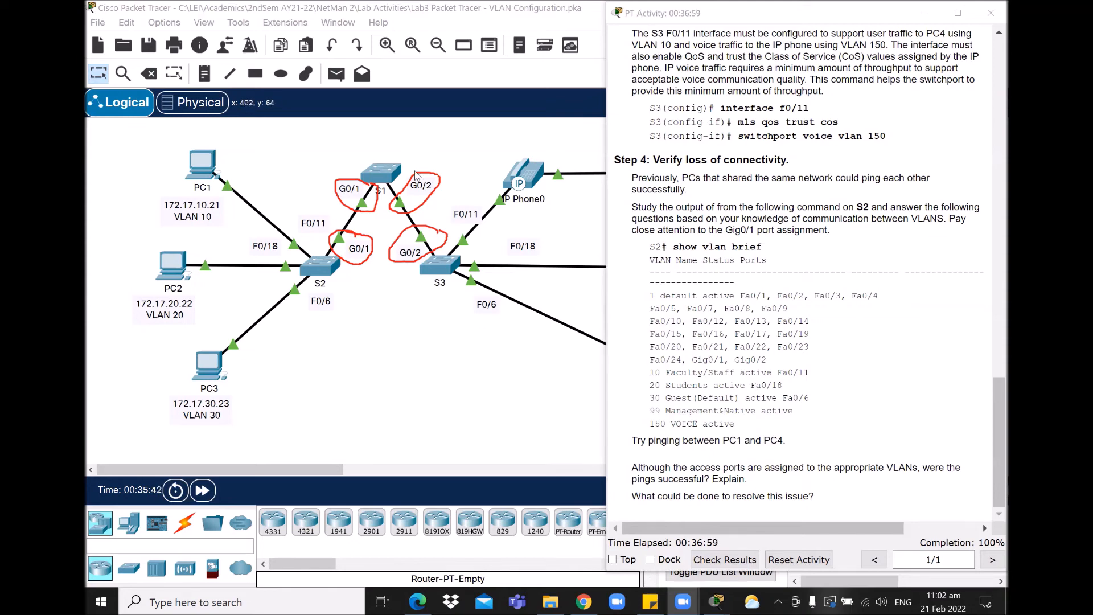
click(387, 175)
click(387, 175)
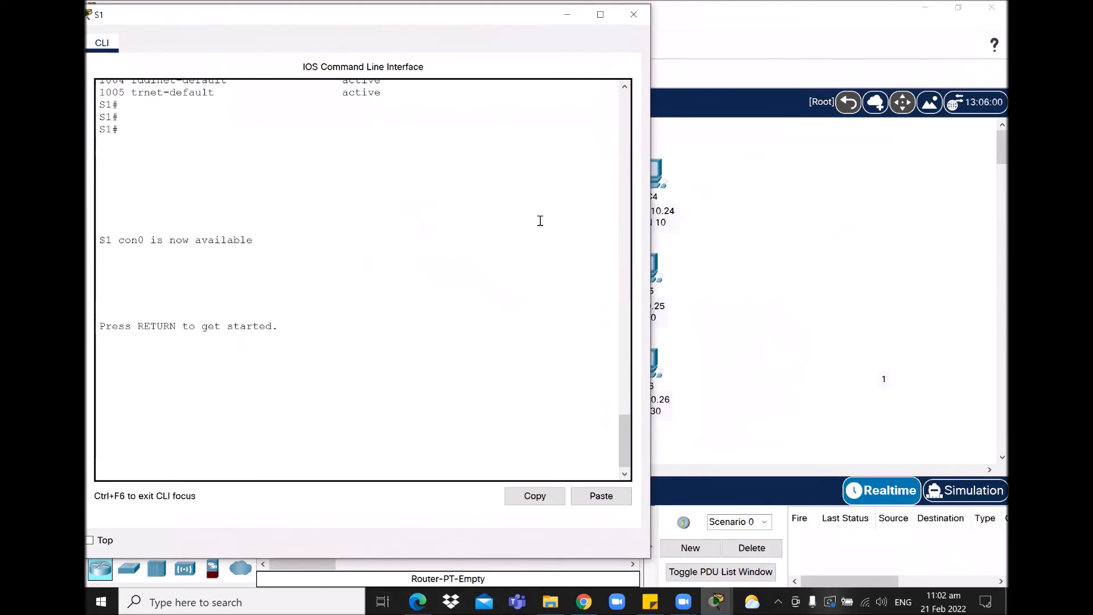
Step: On S1, enter privileged and global configuration mode and type interface range g0/1-2
drag(210, 19, 230, 15)
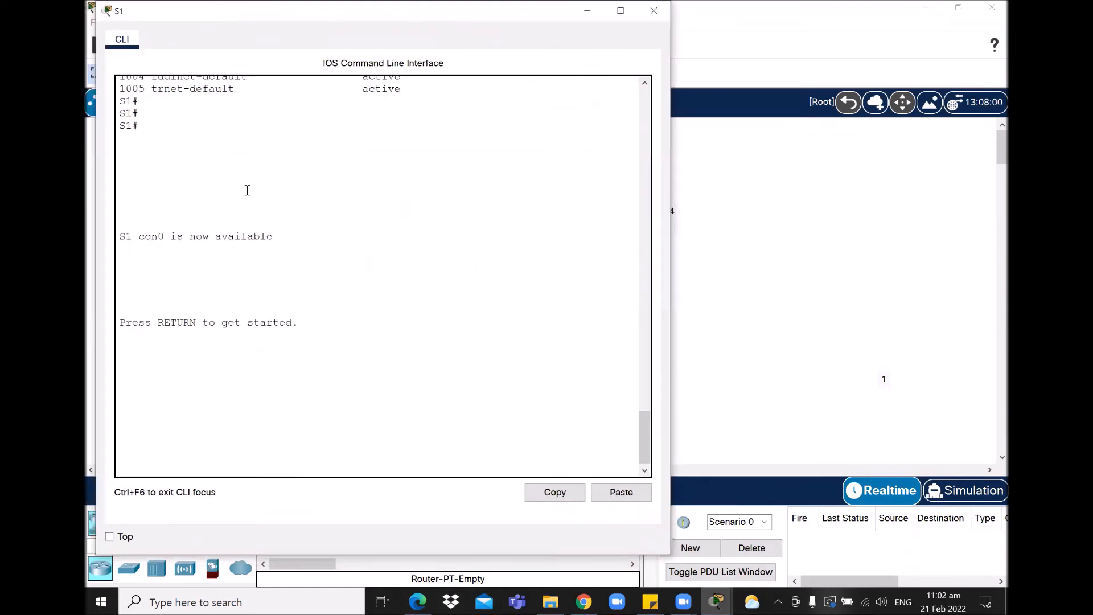
click(449, 400)
key(Return)
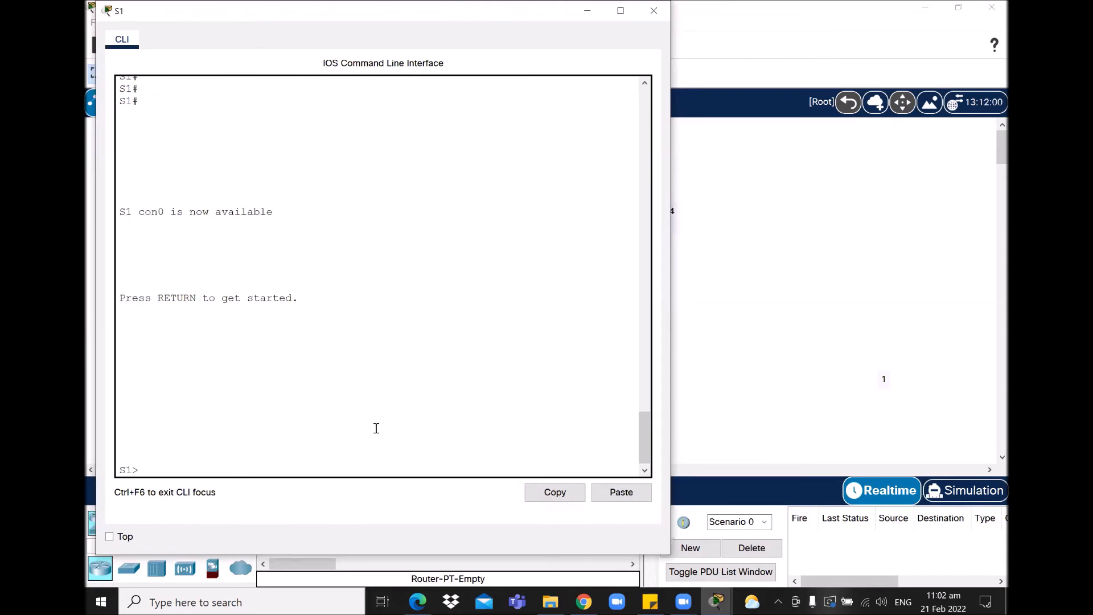
text(en)
key(Return)
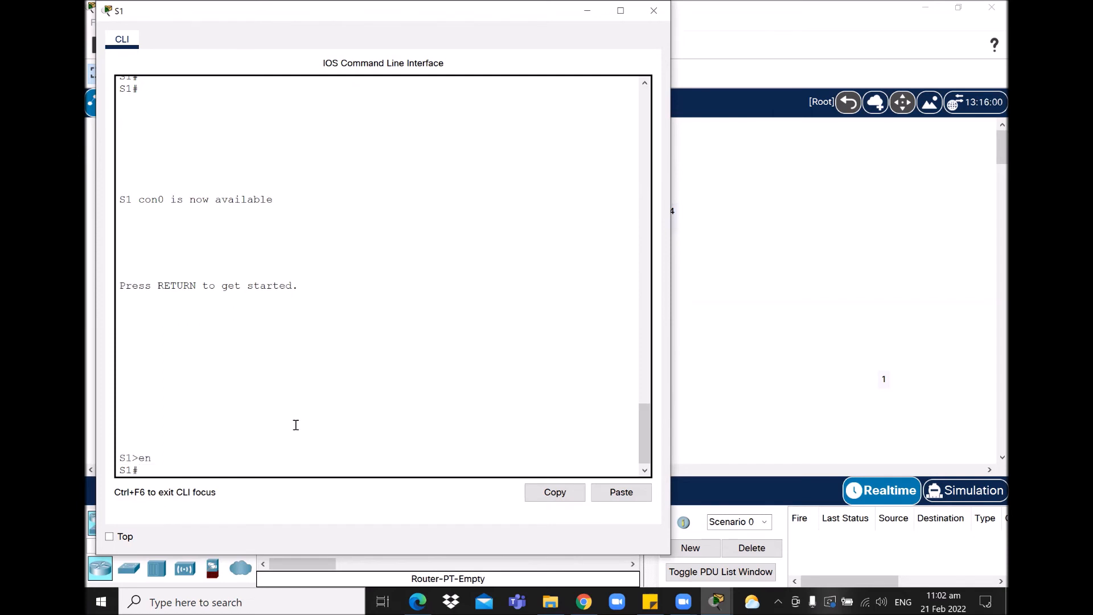
text(conf ter)
key(Return)
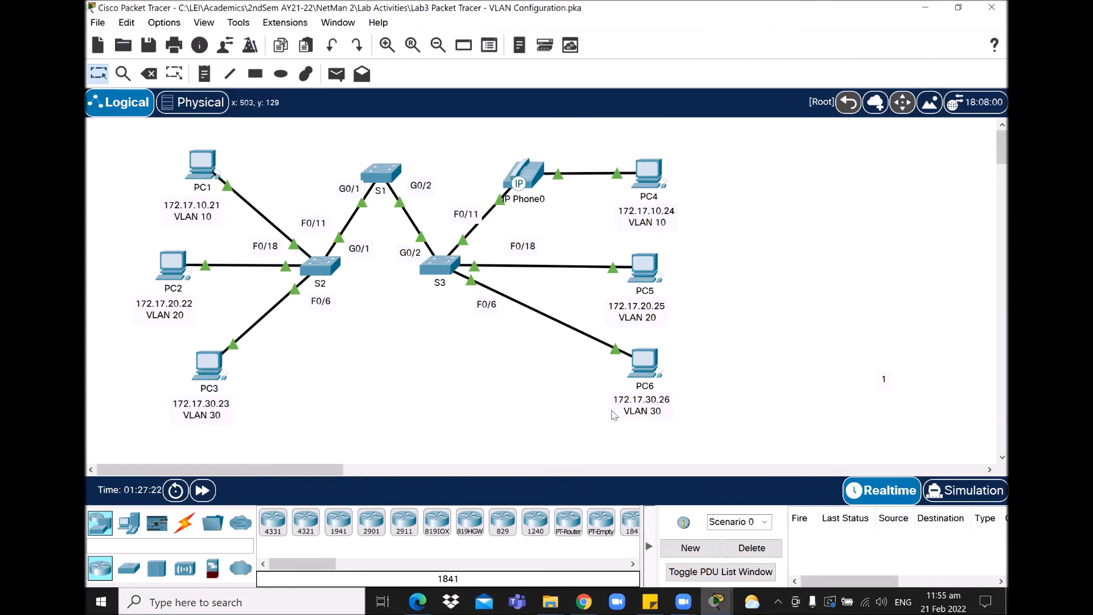
click(718, 602)
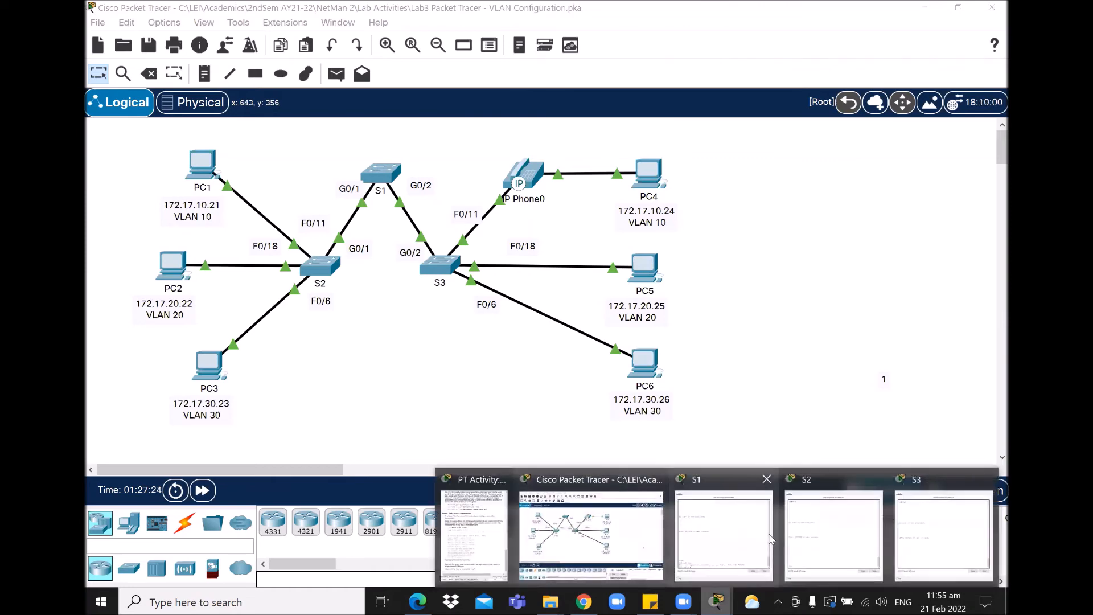
click(723, 533)
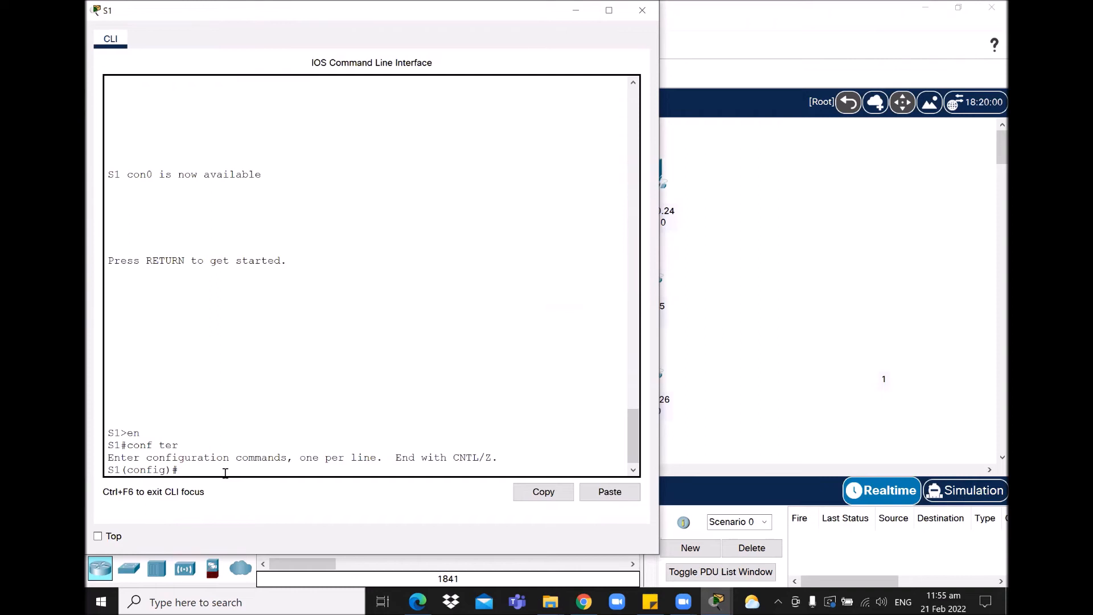
text(interface range g0/1-2)
Step: Make S1's G0/1-2 trunk ports with native VLAN 99 and enable them with no shut
key(Return)
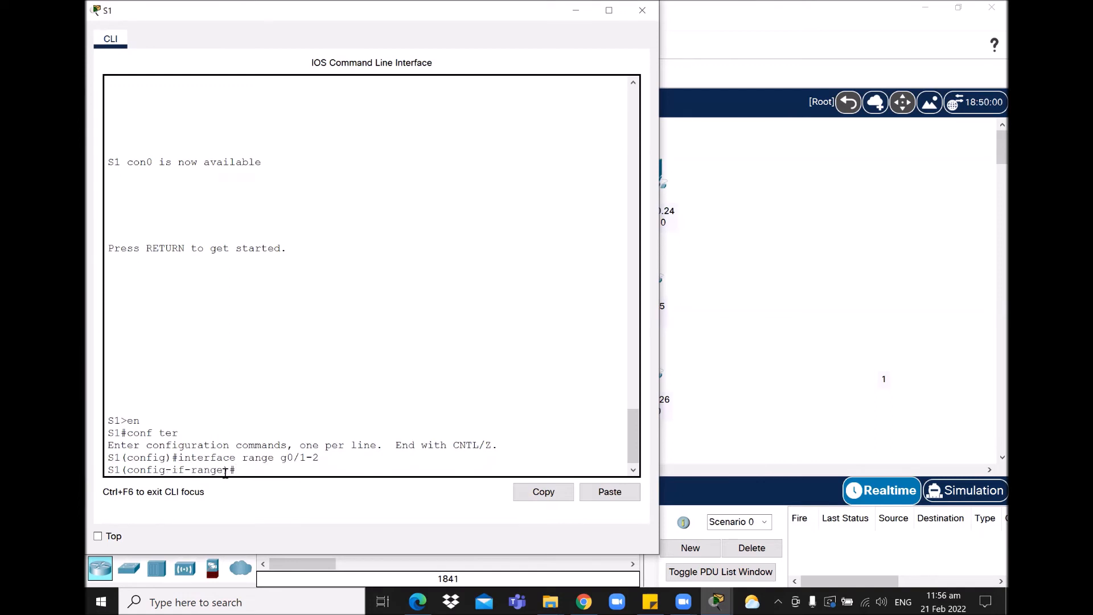
text(switchport mode trunk)
key(Return)
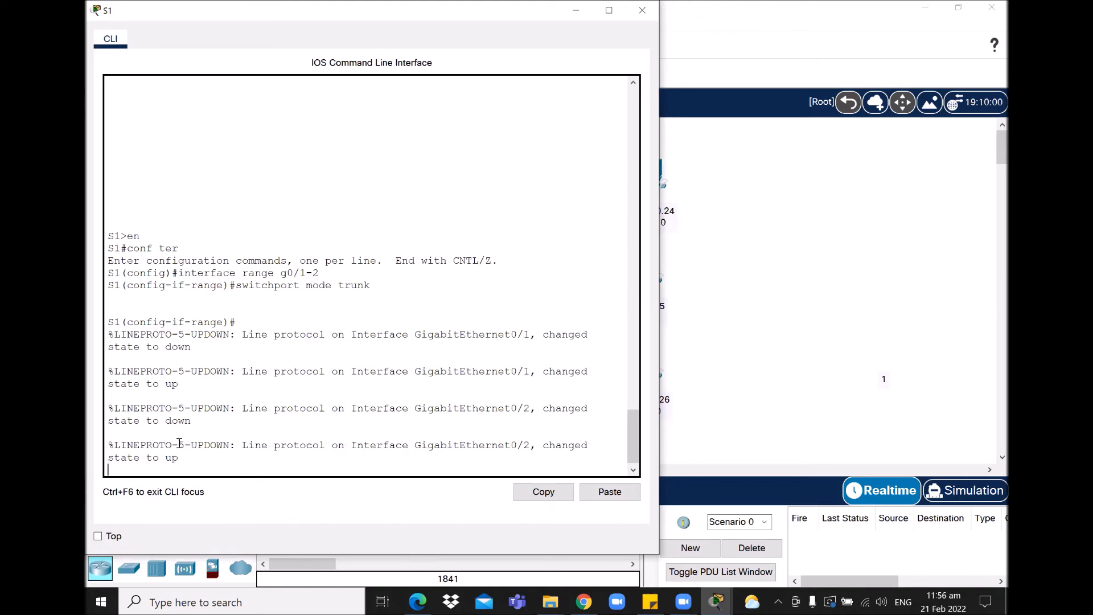
key(Return)
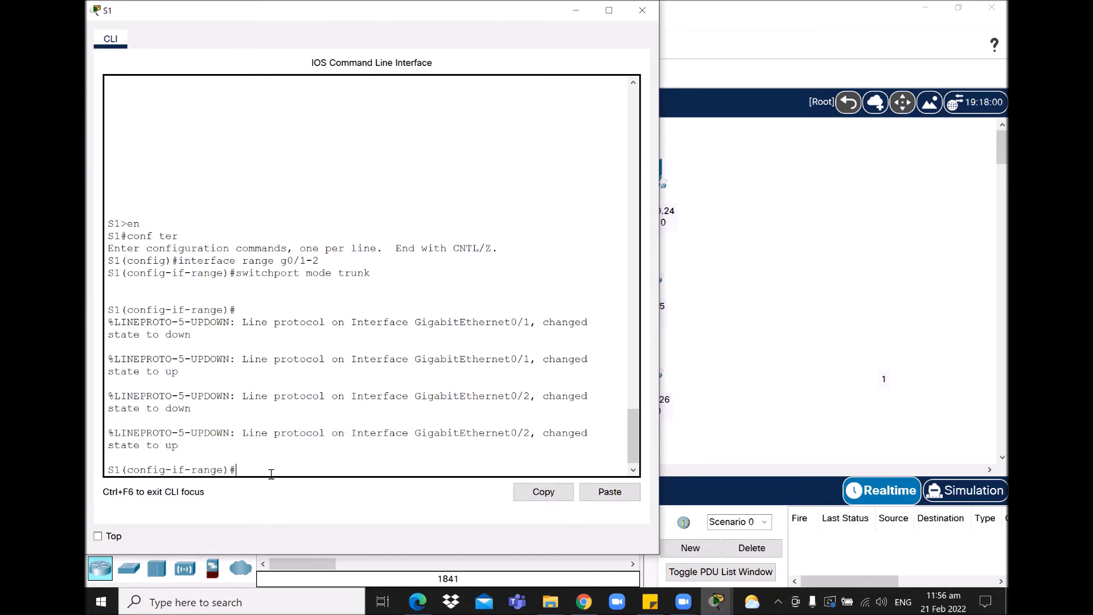
text(witchport trunk native vlan 99)
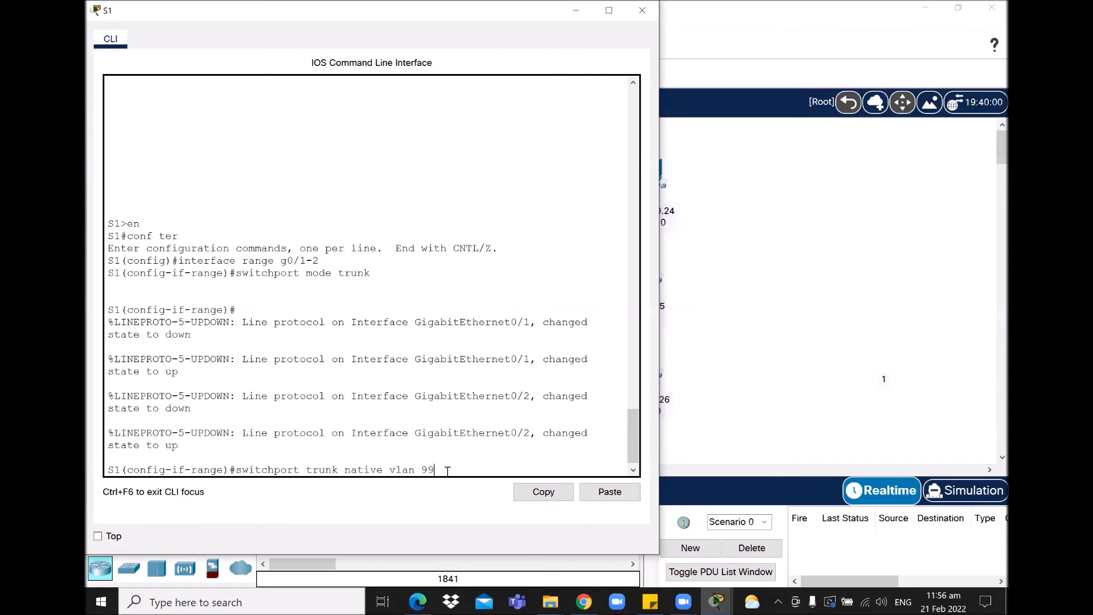
key(Return)
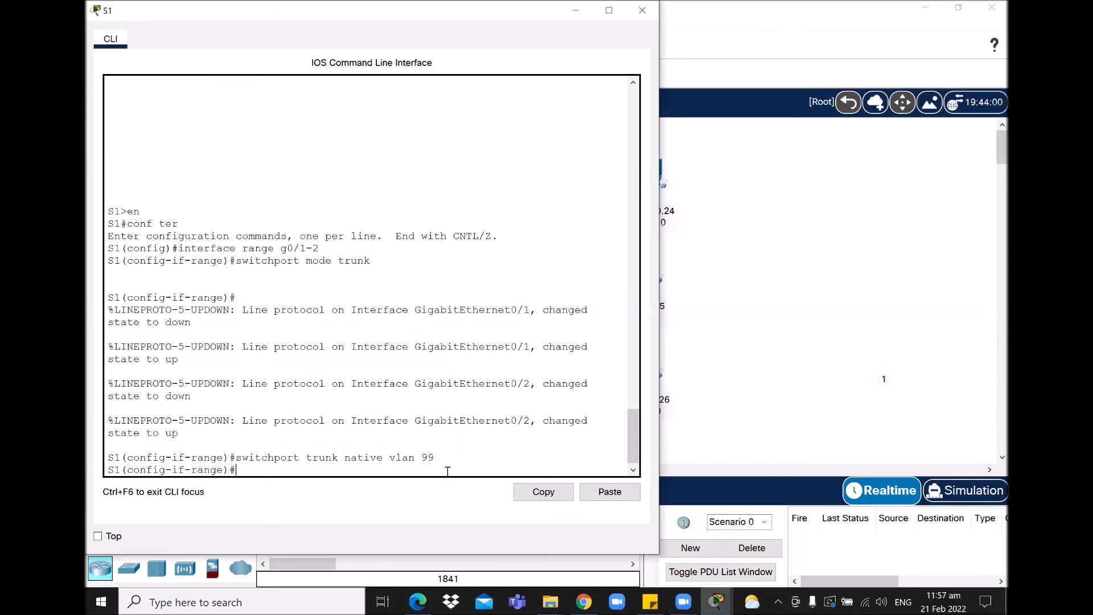
text(no shut)
key(Return)
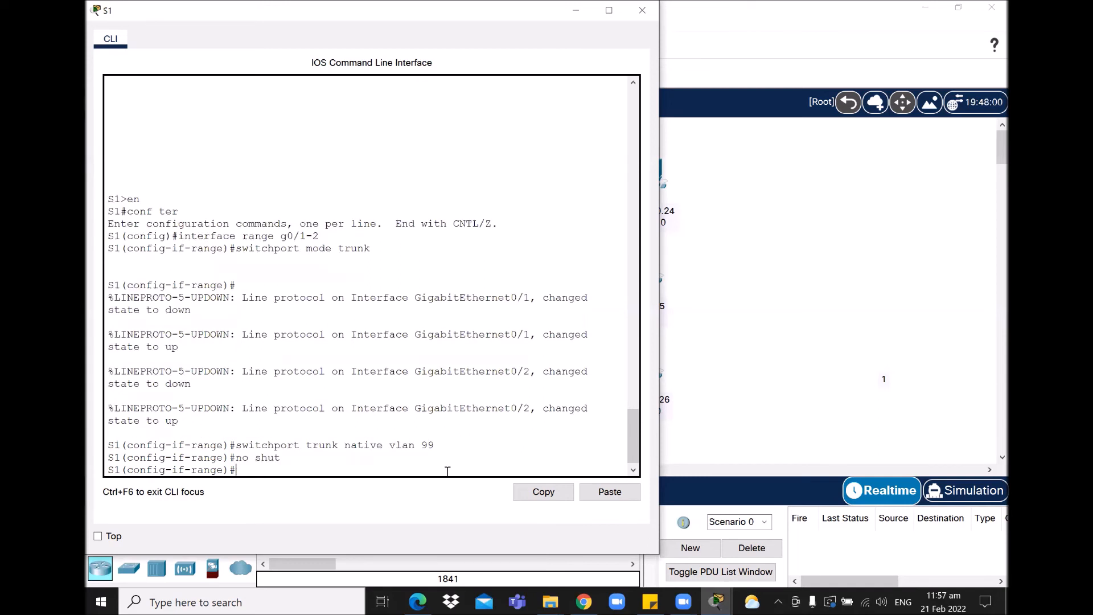
key(Return)
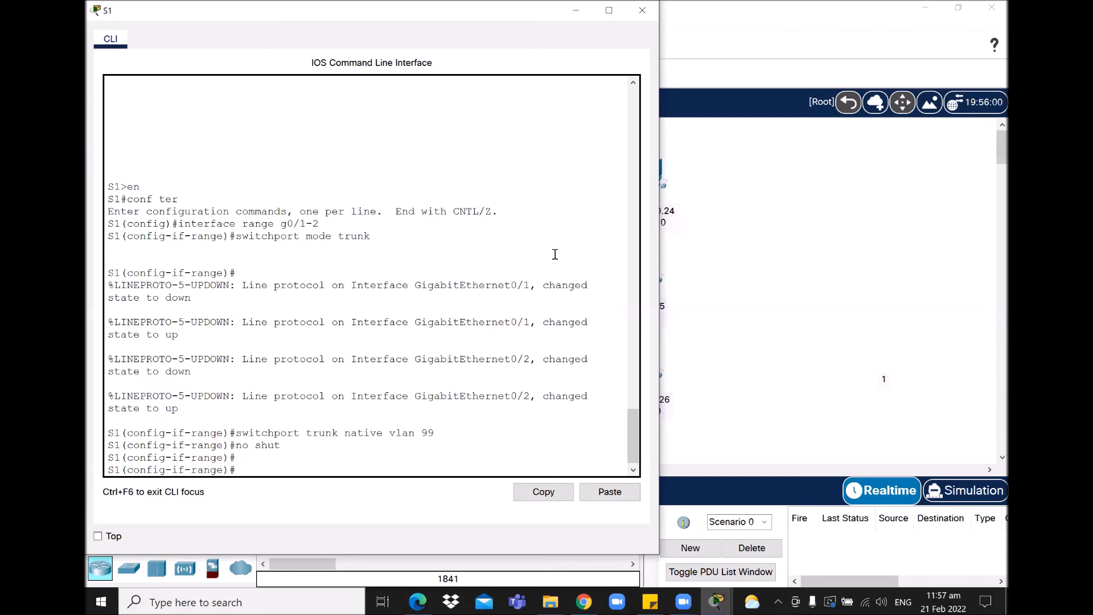
Step: Run do show vlan on S1 to list its VLANs and port assignments
click(575, 10)
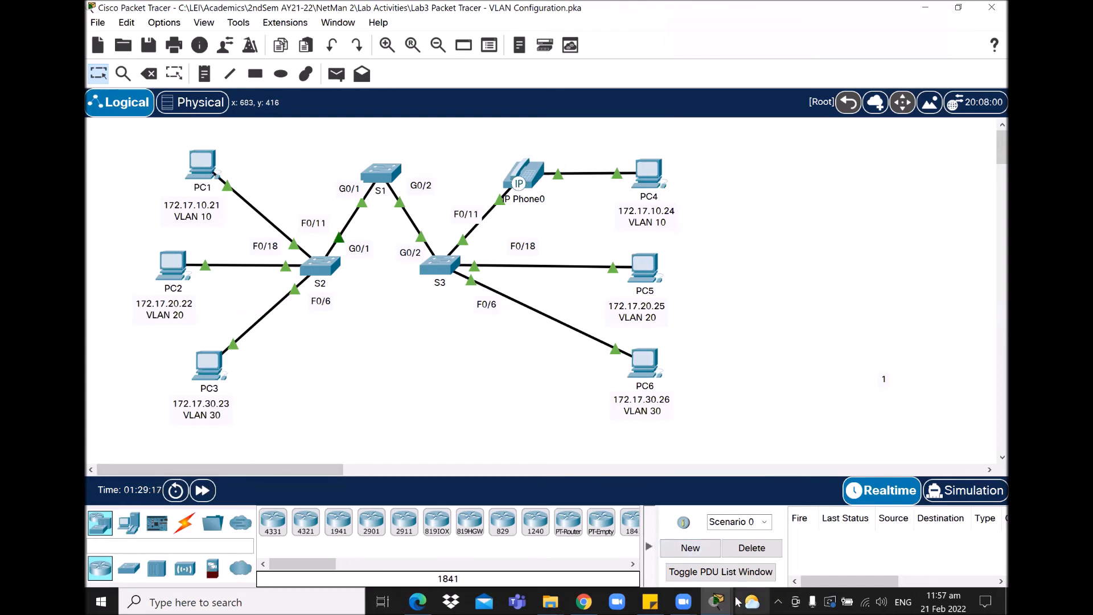
mouse_move(719, 600)
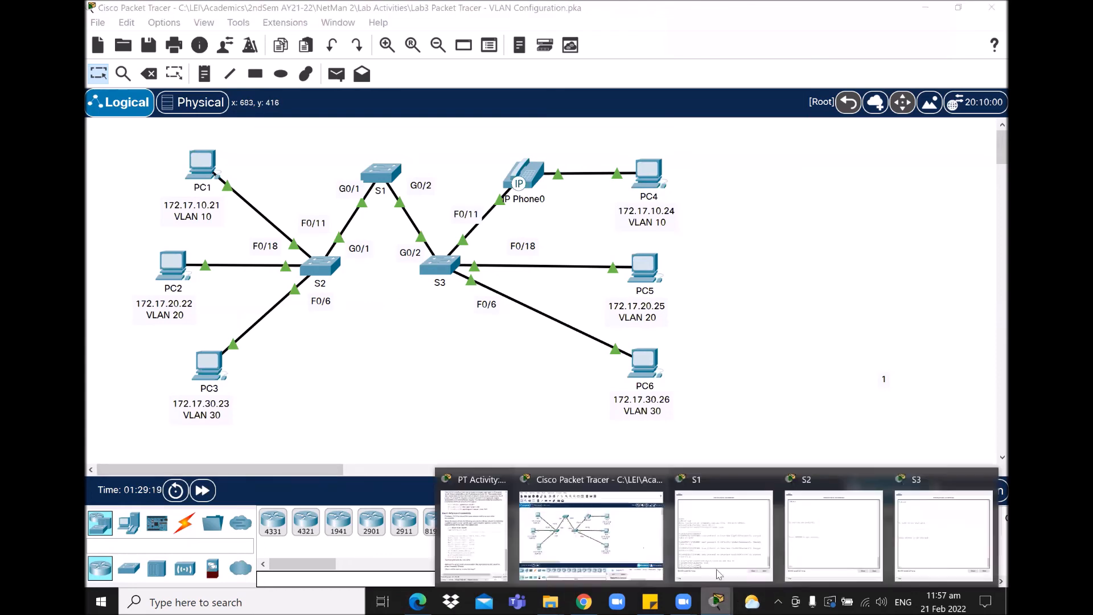
click(468, 484)
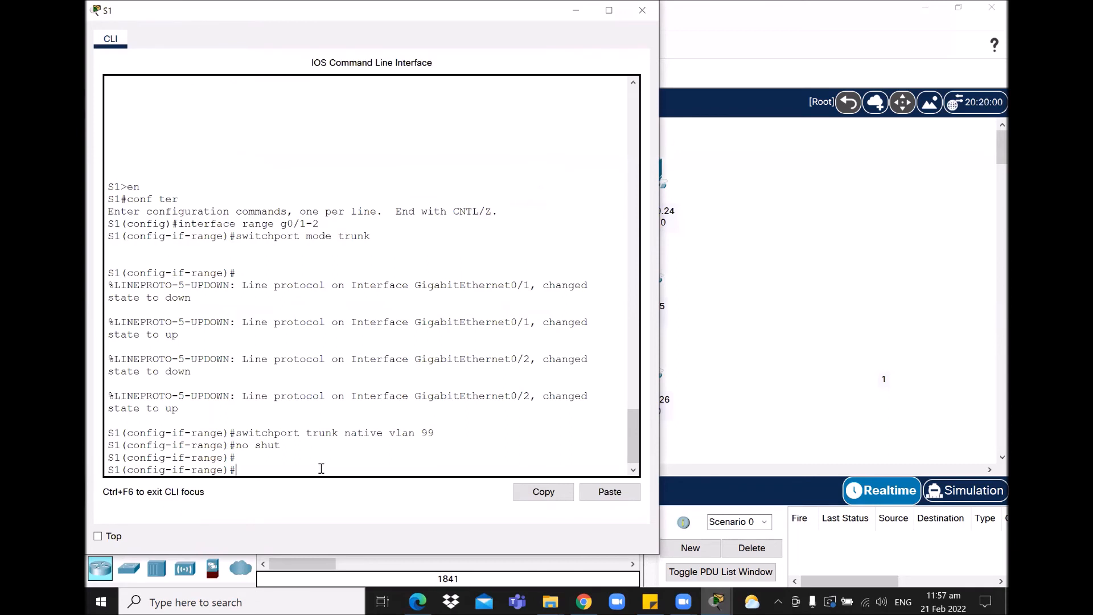
text(do show vlan brief)
key(Return)
key(Return)
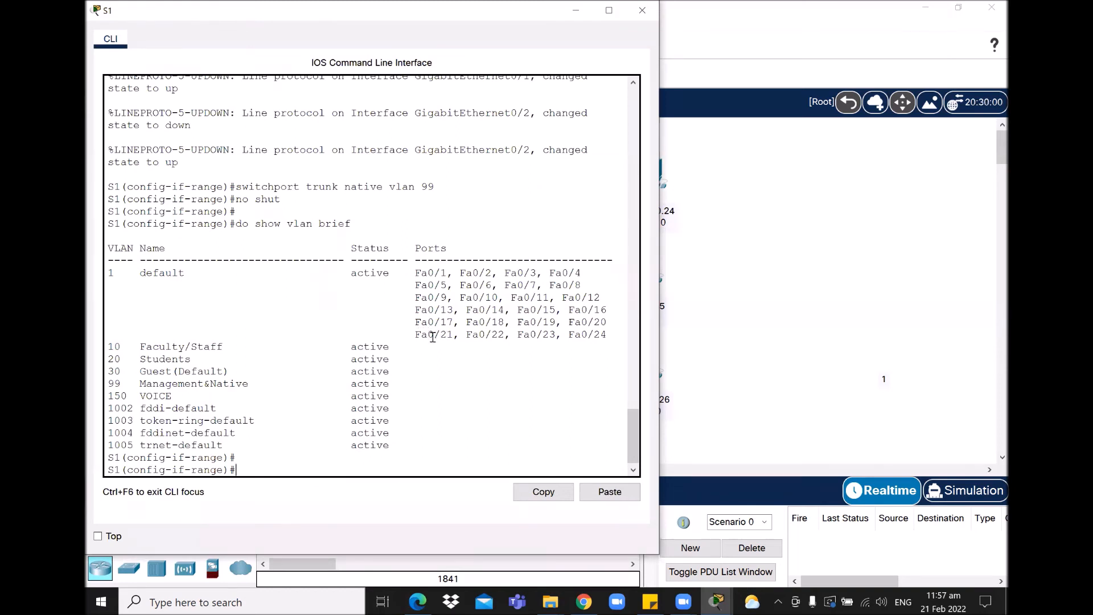
Step: Note the ports still in VLAN 1, active VLAN 99, and the two native VLAN mismatch messages
drag(415, 273, 617, 333)
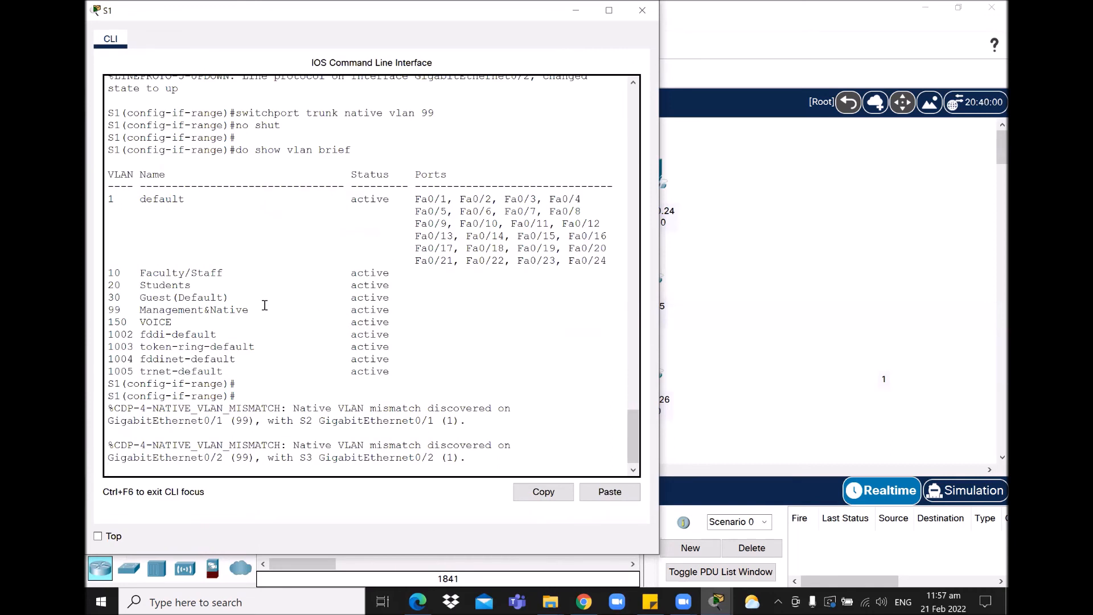
drag(350, 310, 401, 310)
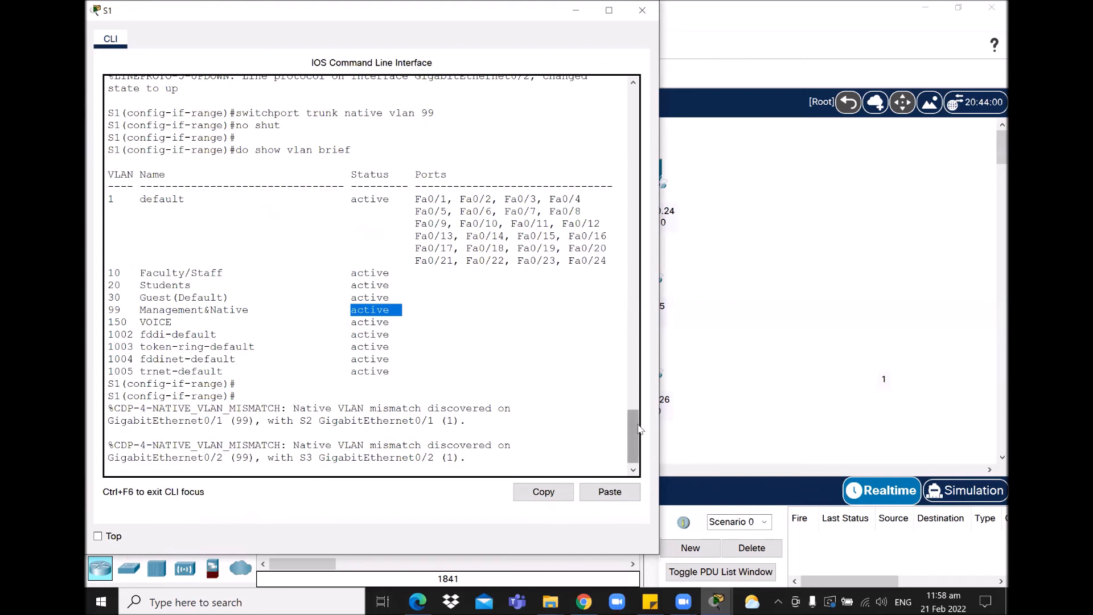
drag(638, 428, 630, 431)
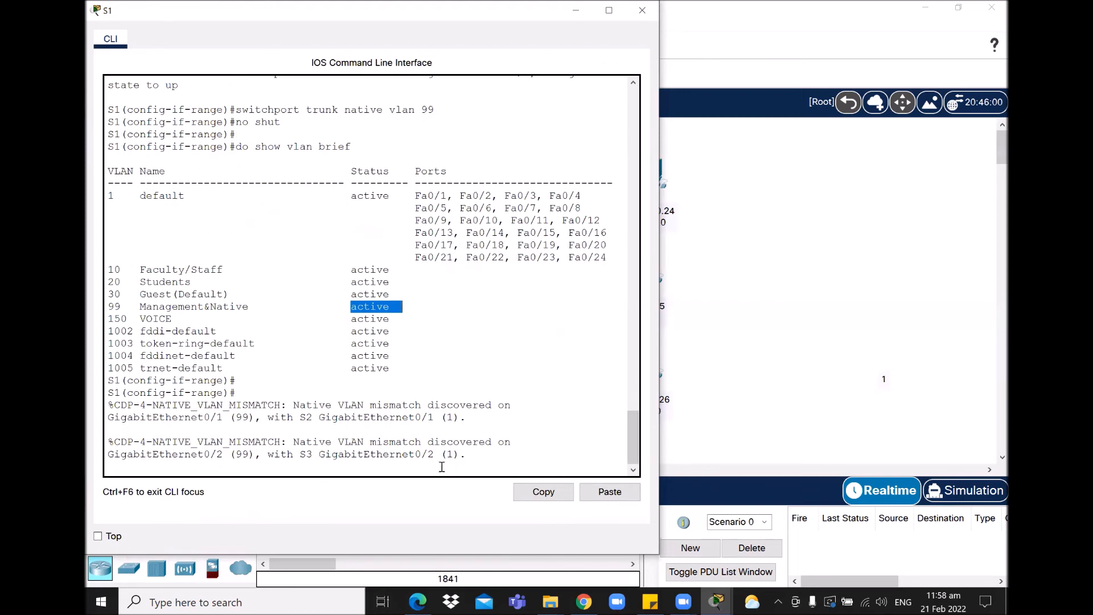
drag(633, 425, 633, 435)
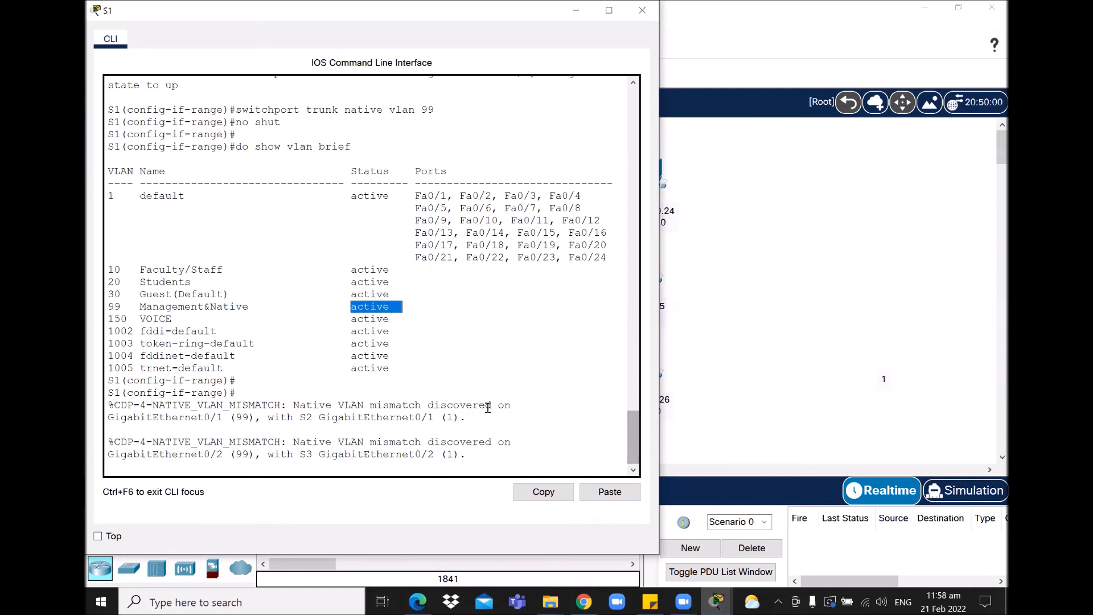
drag(114, 407, 469, 455)
click(377, 434)
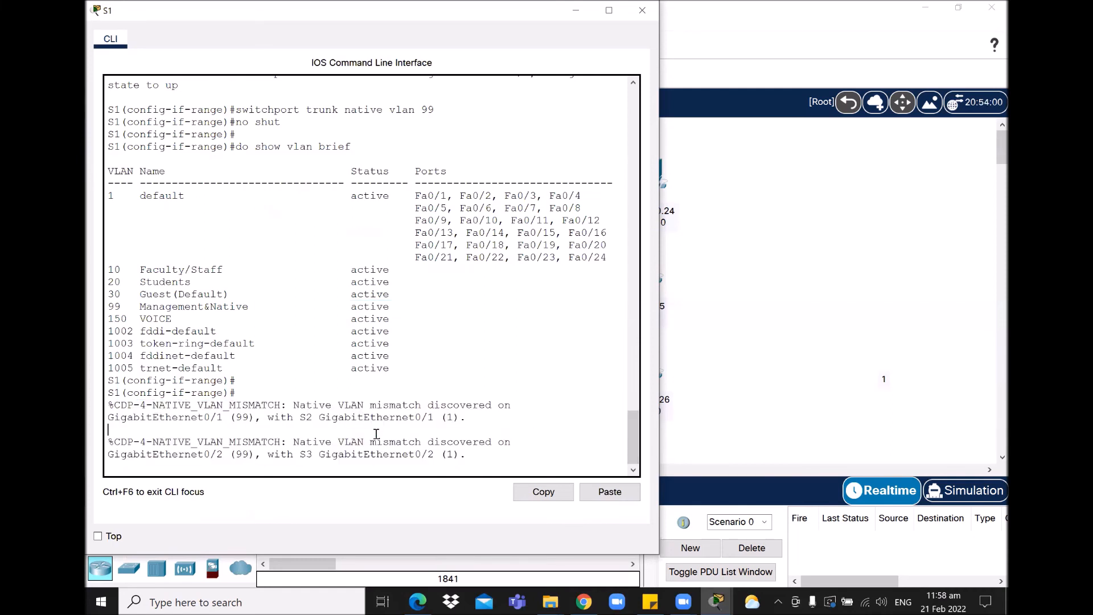
Step: Compare the mismatches: S1's native VLAN is 99 while S2 and S3 still use VLAN 1
drag(293, 404, 467, 422)
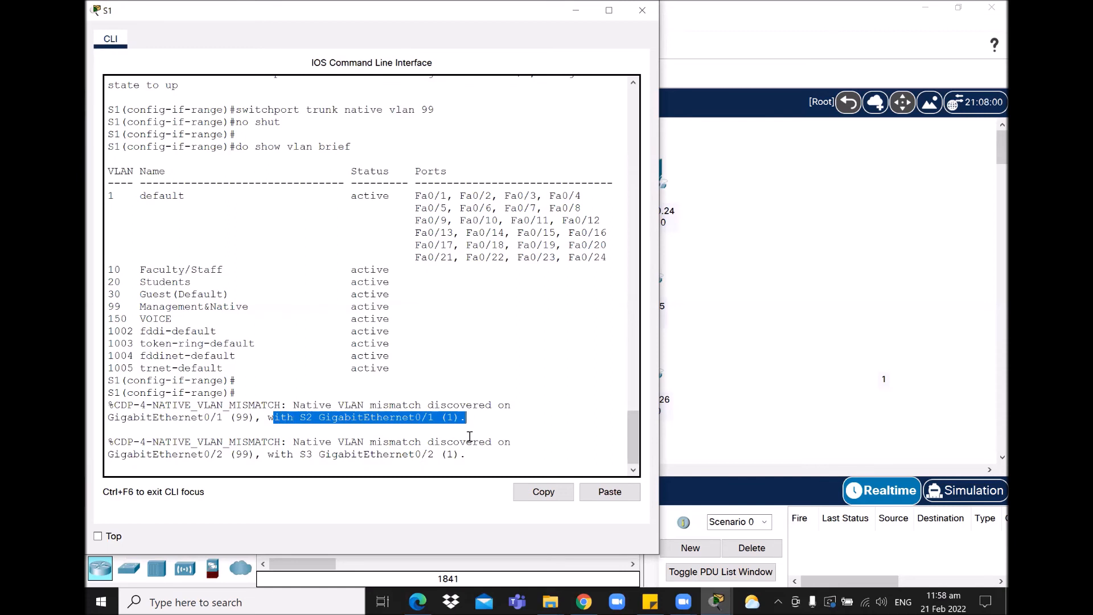
drag(453, 421, 448, 416)
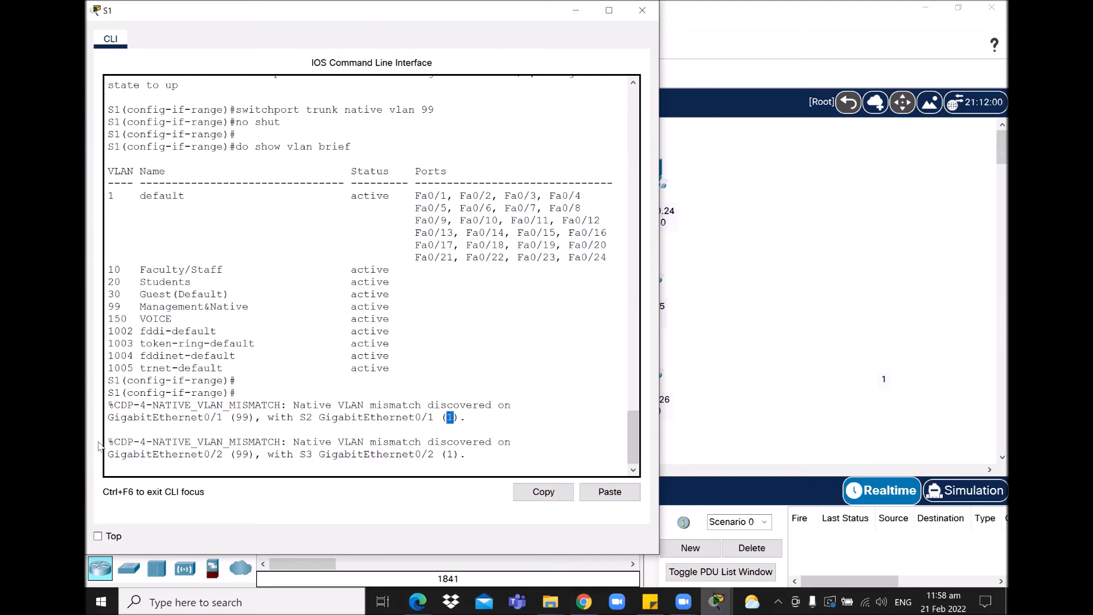
drag(110, 441, 477, 457)
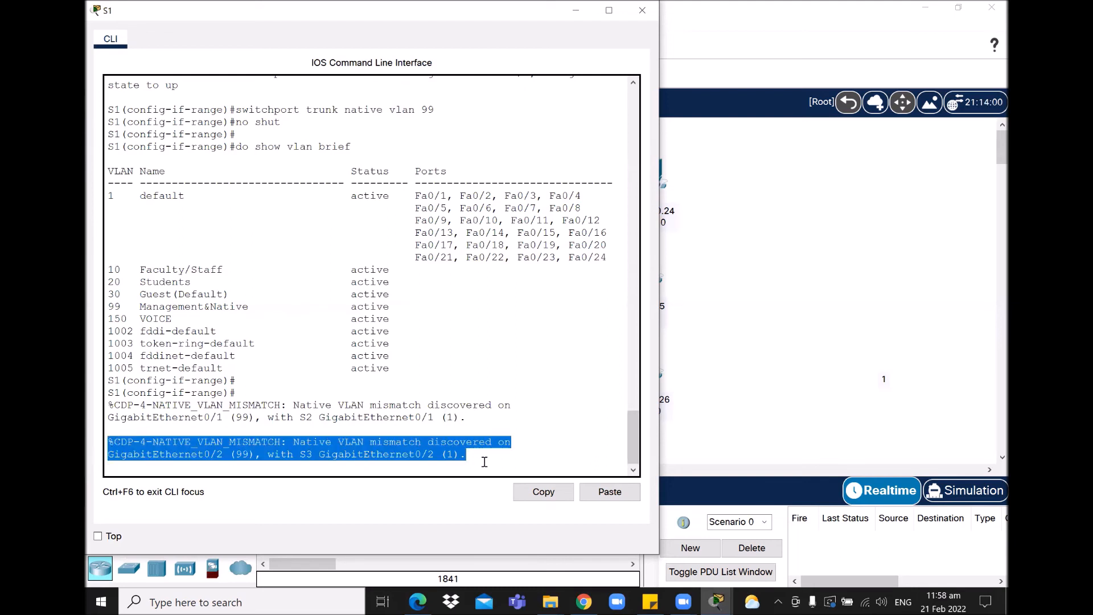
click(396, 456)
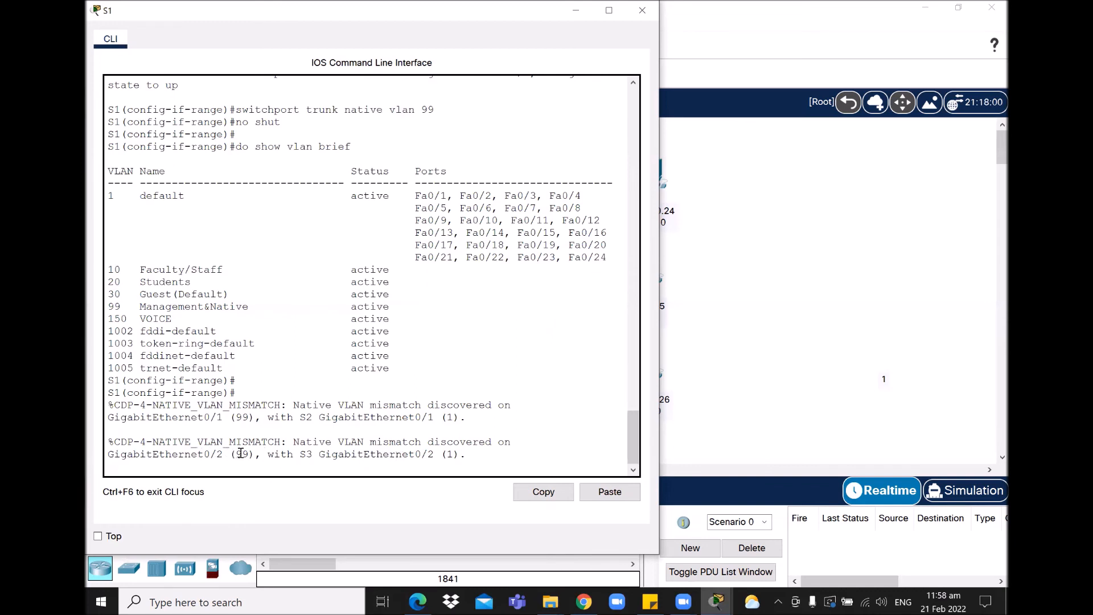
drag(238, 453, 251, 454)
drag(251, 454, 313, 453)
drag(449, 454, 459, 455)
click(484, 455)
Step: Rerun the VLAN summary on S1 from command history
key(Return)
key(Up)
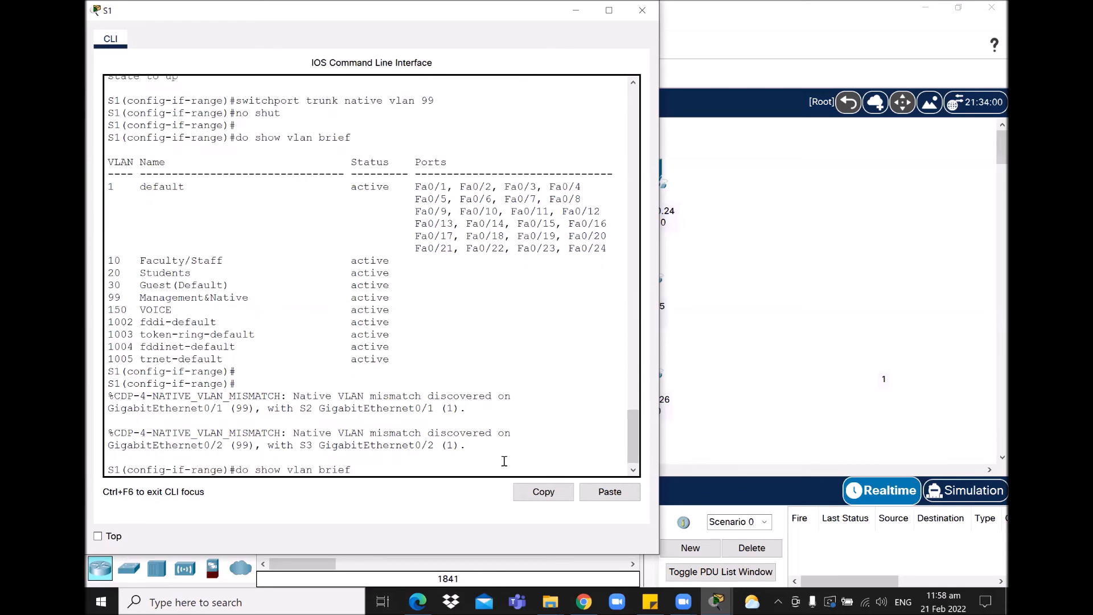
key(Return)
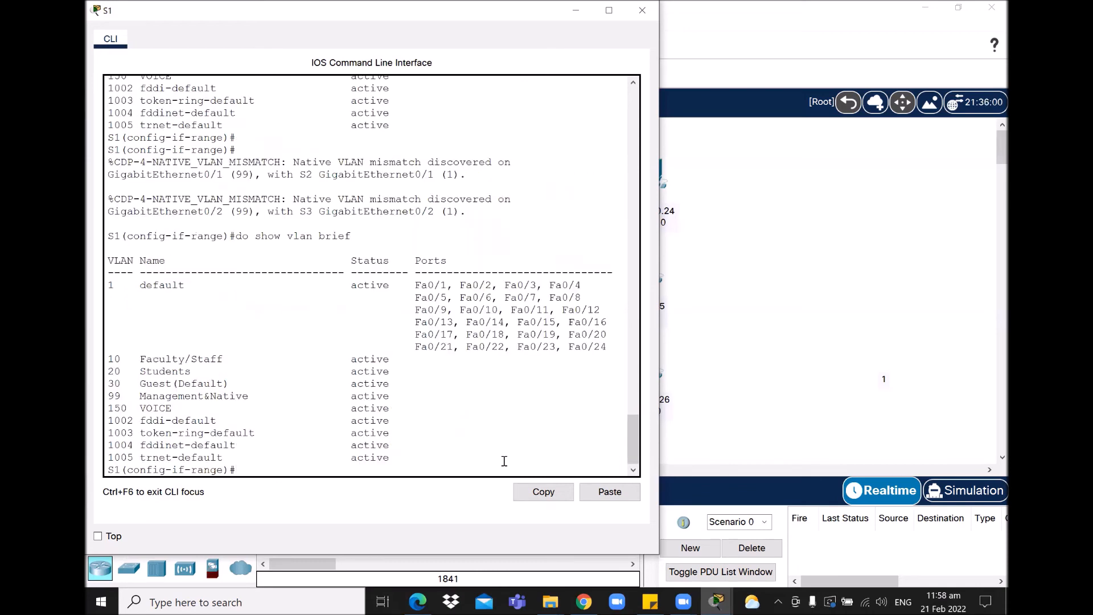
key(Return)
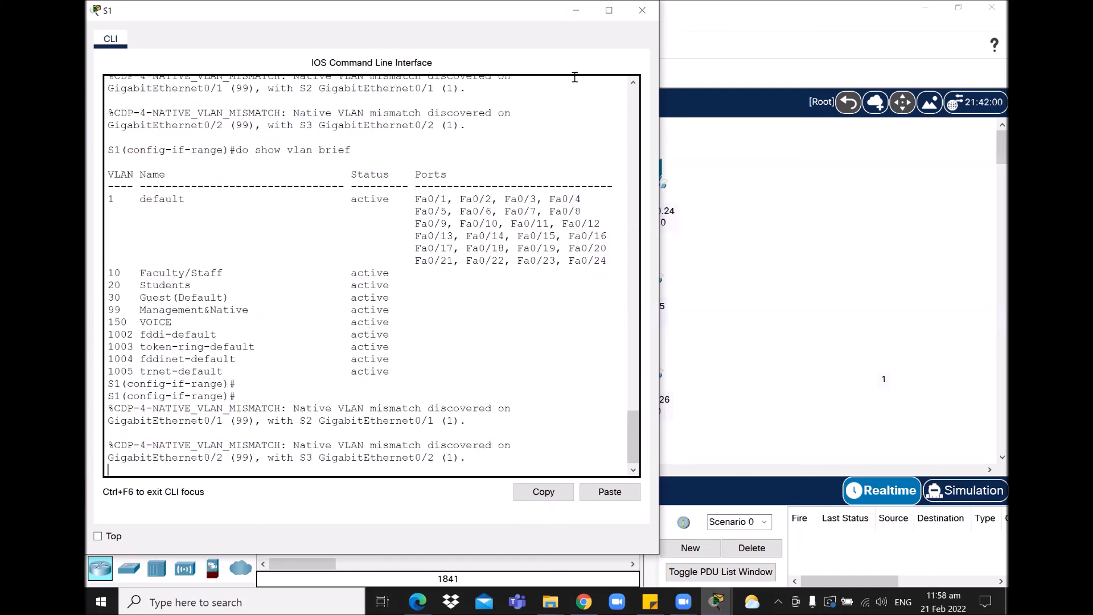
Step: Open S2's console and enter privileged and global configuration mode
mouse_move(725, 601)
click(828, 547)
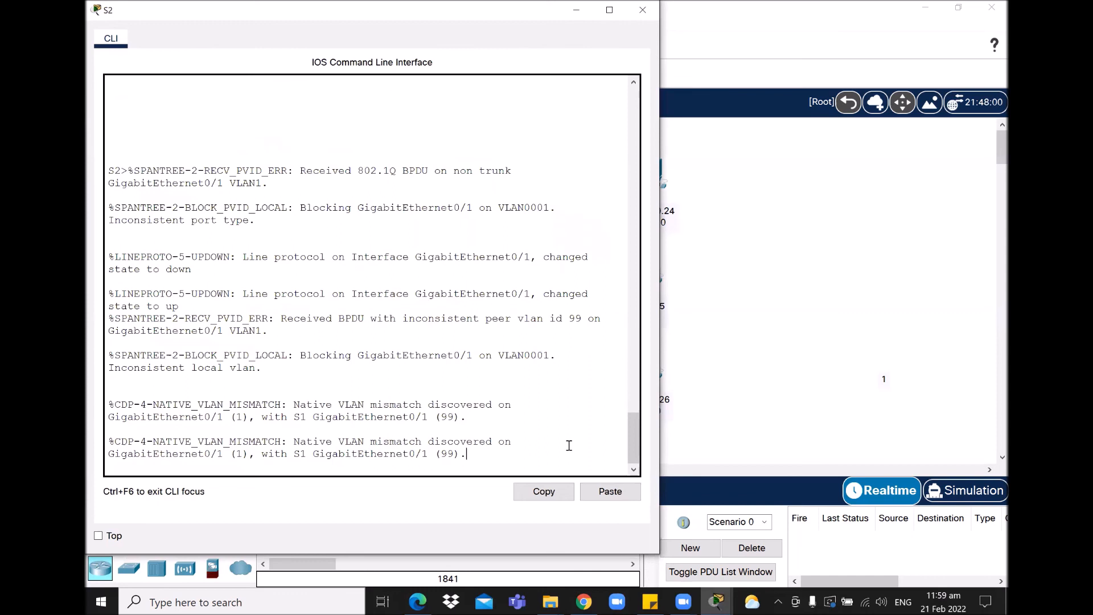
key(Return)
key(Return)
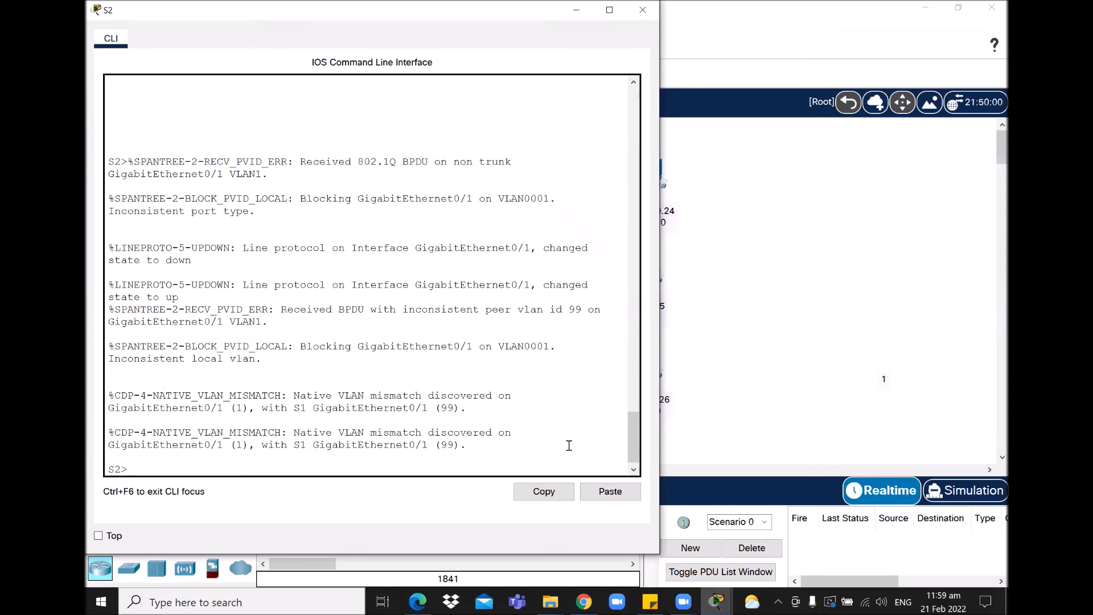
key(Return)
text(en)
key(Return)
text(config ter)
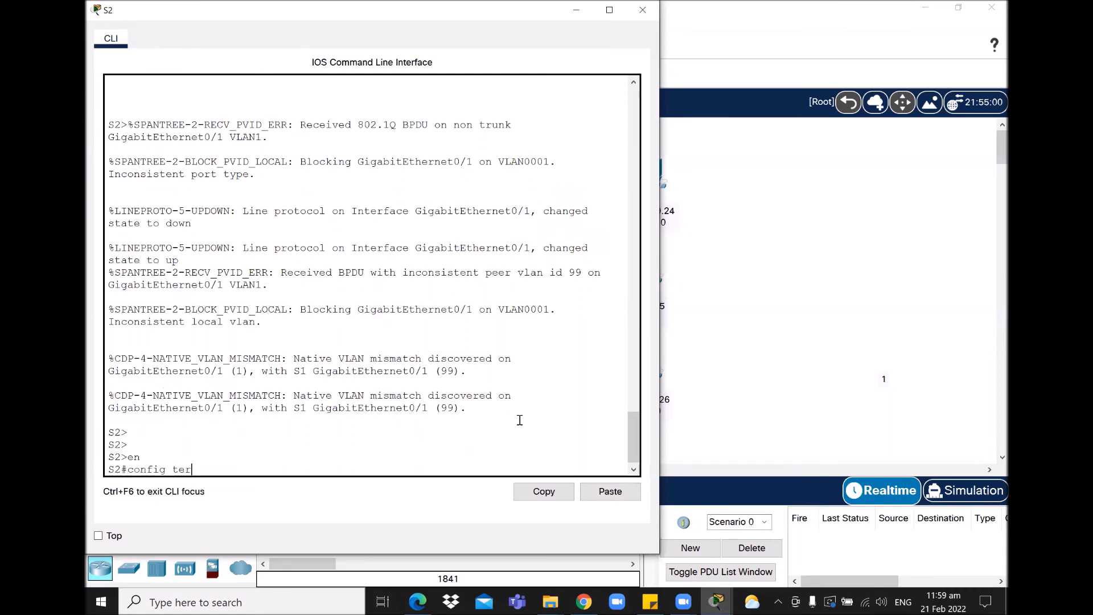
key(Return)
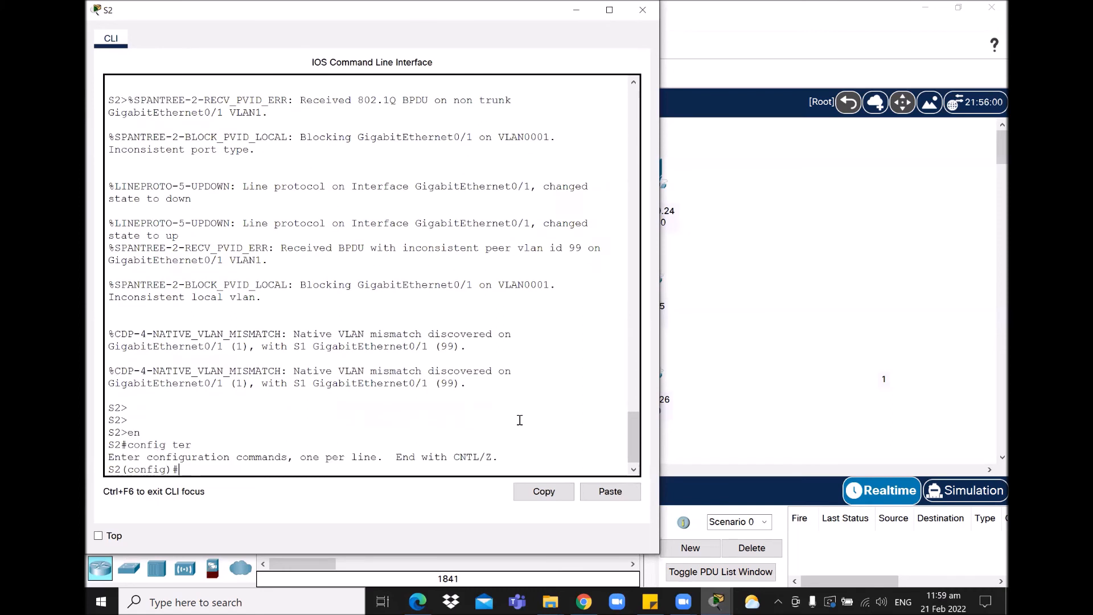
text(interface)
Step: Identify the mismatched ports from the warning and enter S2's interface g0/1
drag(409, 346, 428, 347)
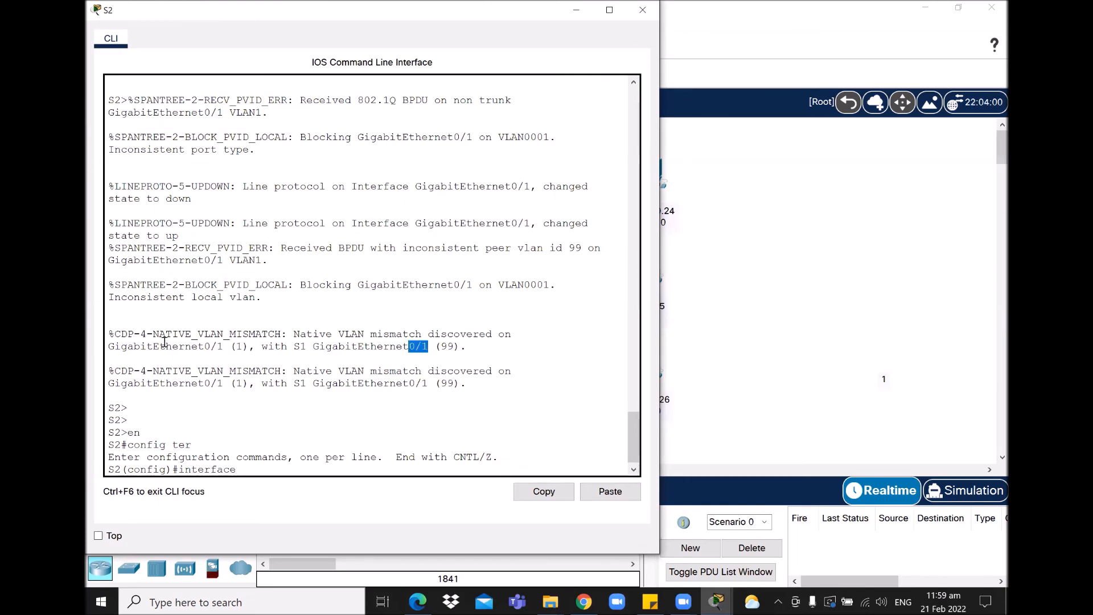
drag(203, 346, 224, 346)
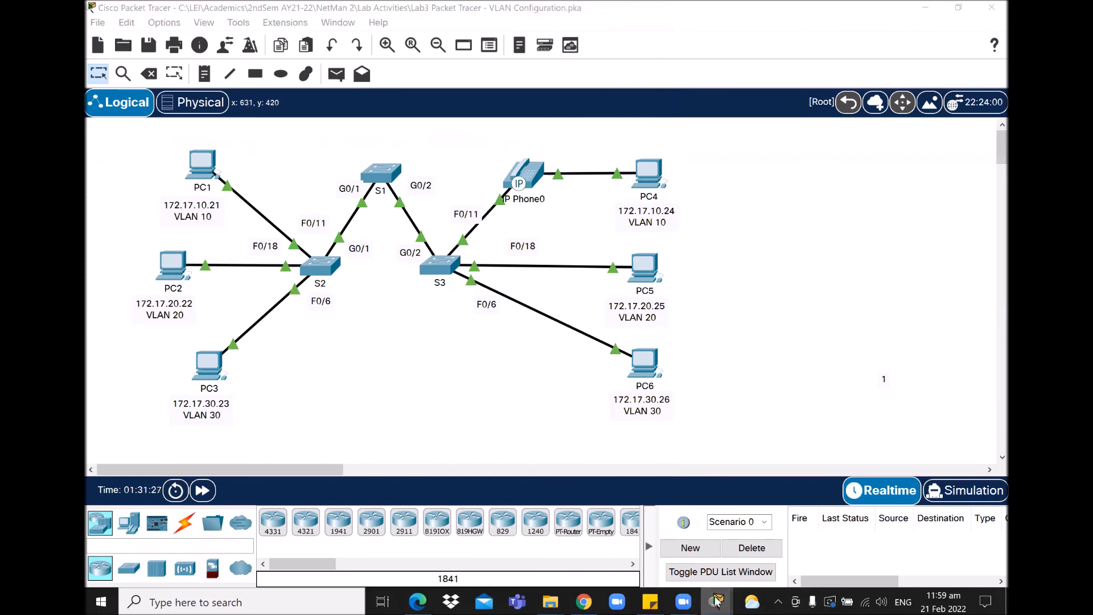
click(716, 602)
click(811, 548)
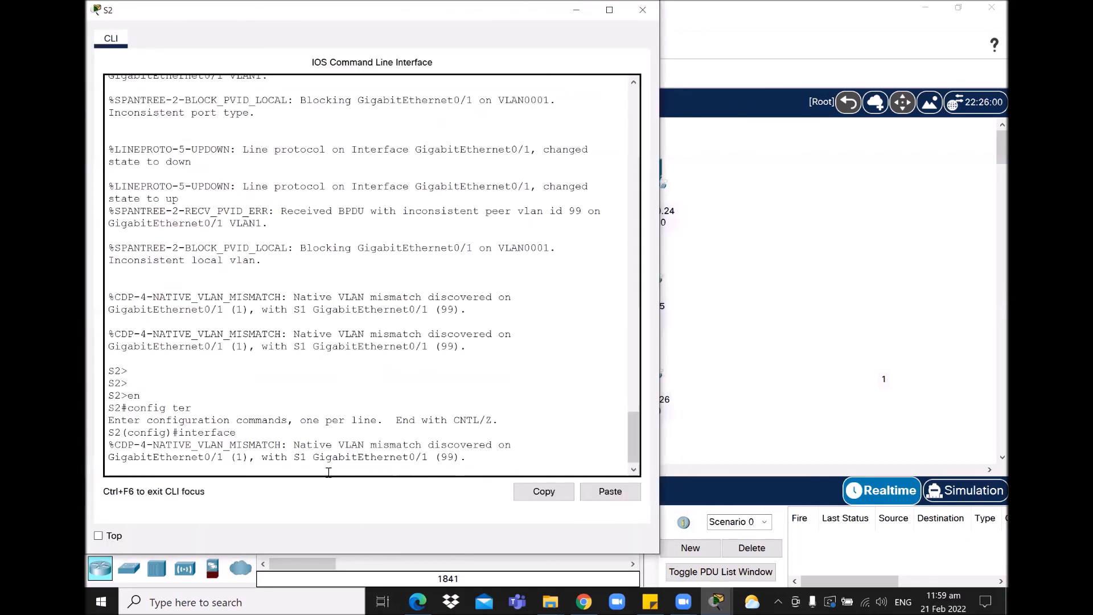
key(Return)
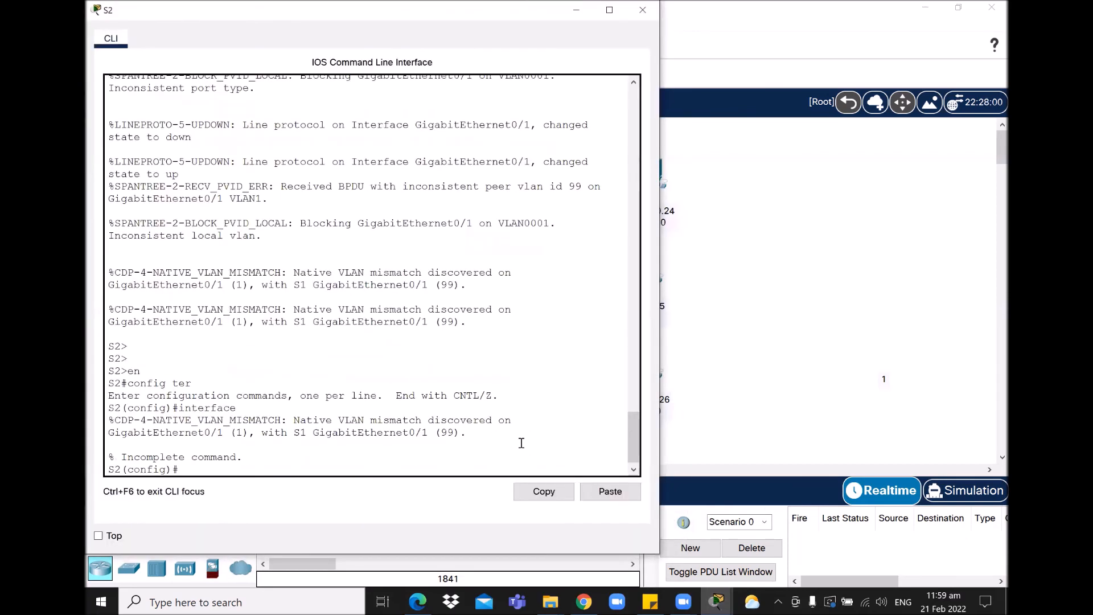
text(interface)
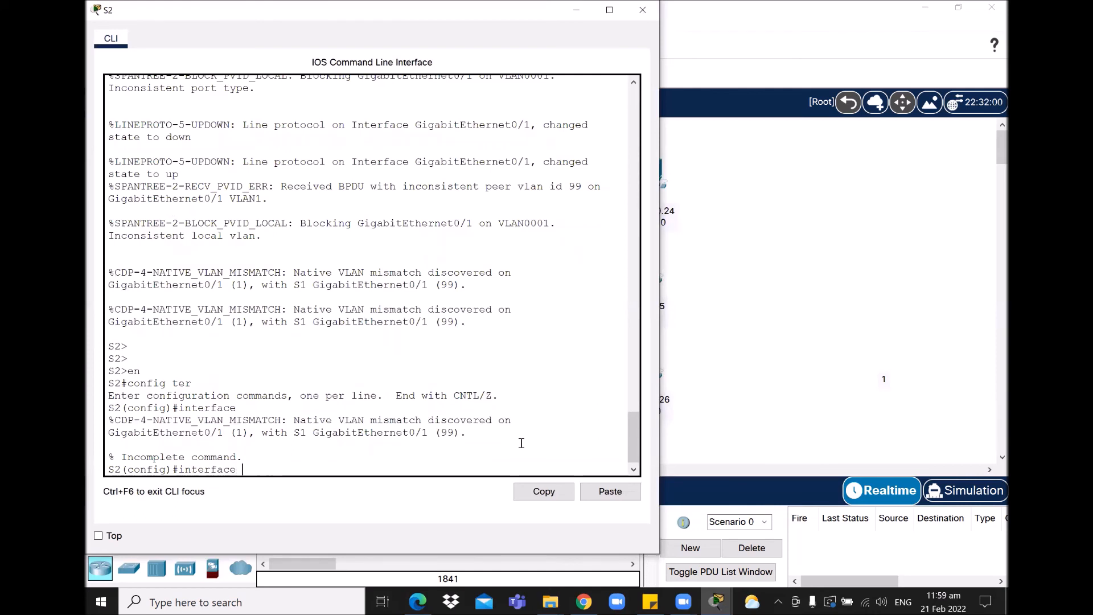
text( g0/1)
key(Return)
Step: Make S2's G0/1 a trunk with native VLAN 99, correcting the typos
text(s)
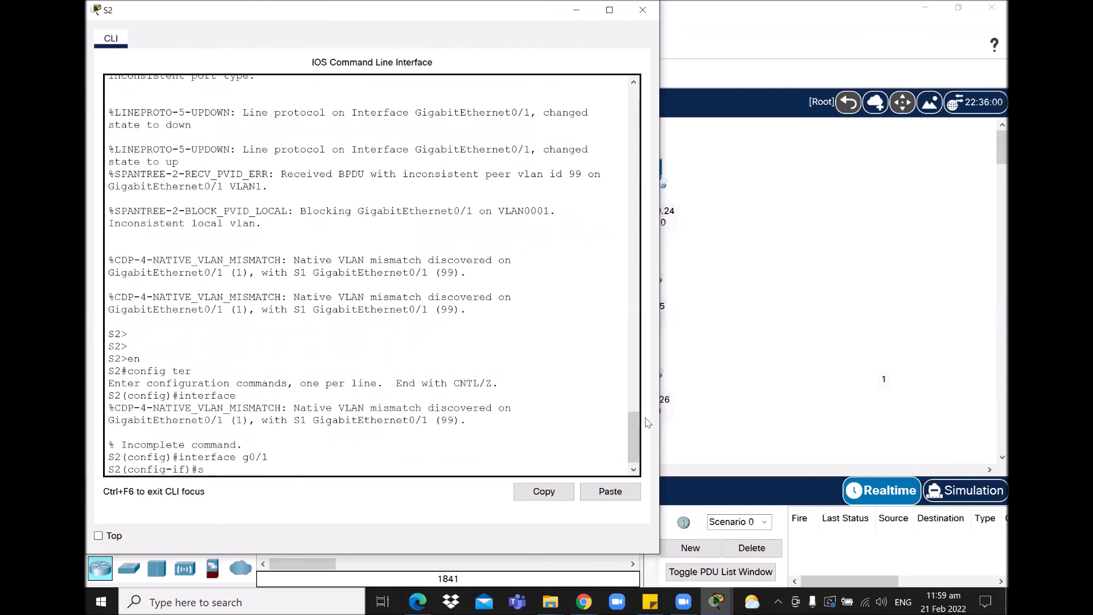
text(iwtchport)
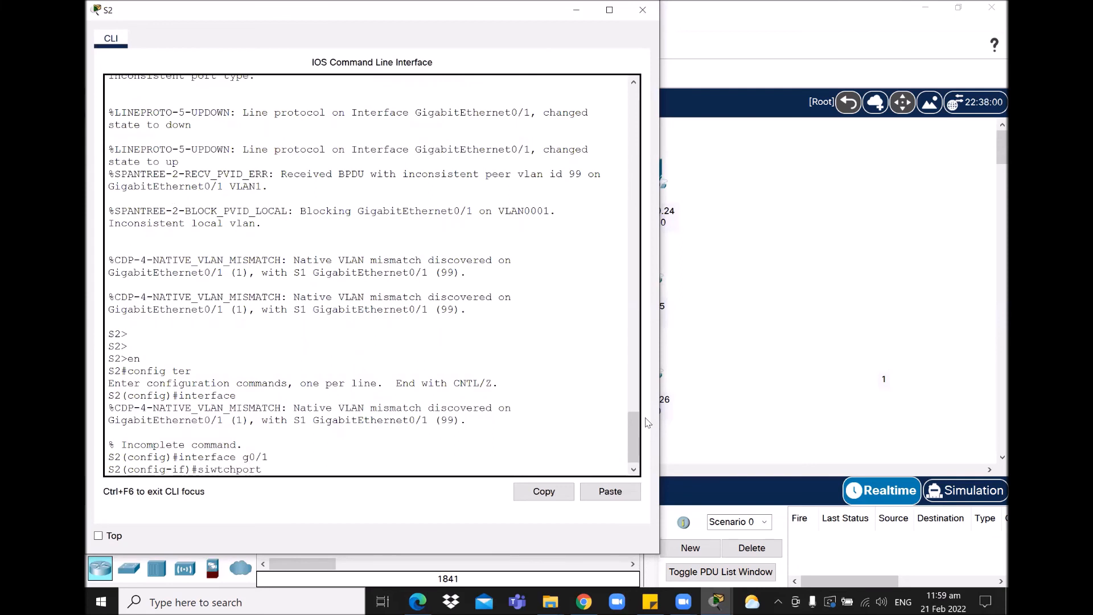
text( mode trunk)
key(Left)
key(Left)
key(Left)
key(BackSpace)
key(BackSpace)
key(BackSpace)
text(wit)
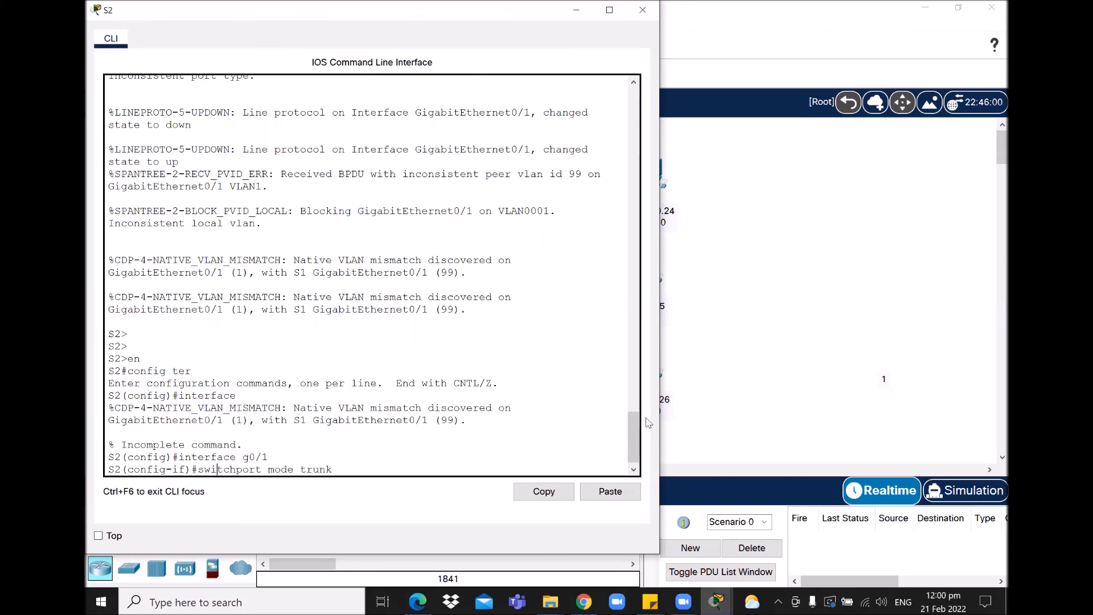
key(Return)
text(siw)
text(t)
text(wit)
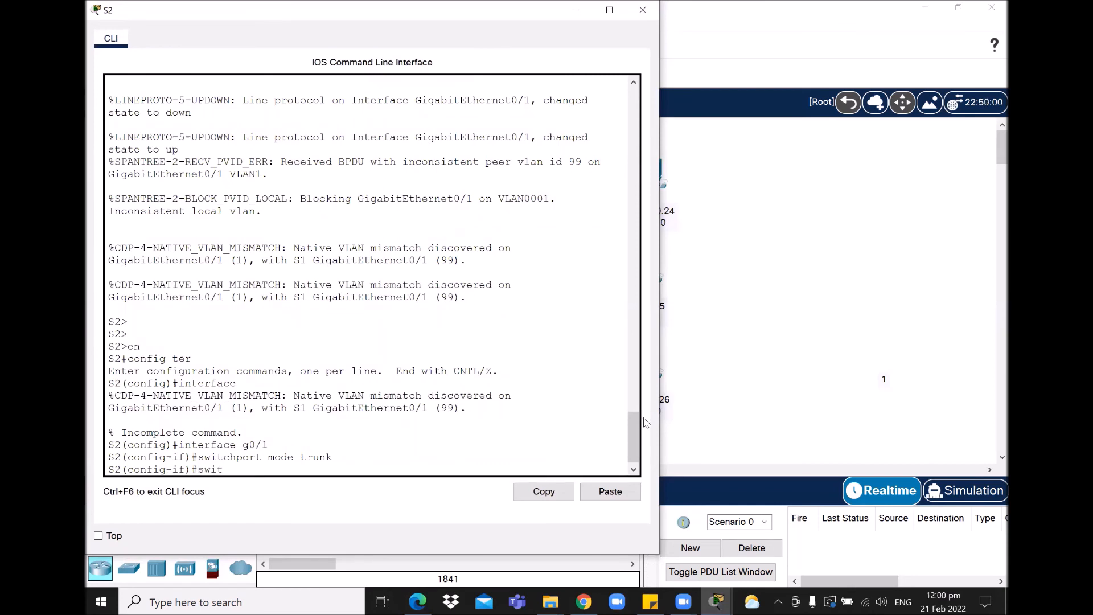
text(chport trunk native vlann)
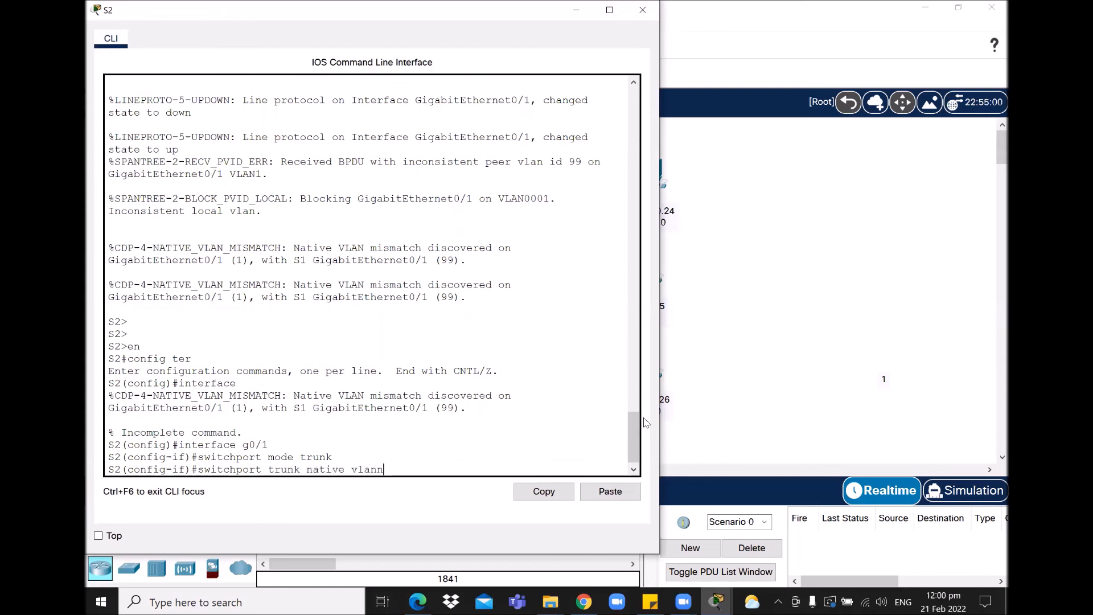
key(BackSpace)
text(99)
key(Return)
Step: Enable G0/1 with no shut and highlight the Port consistency restored message
text(no shut)
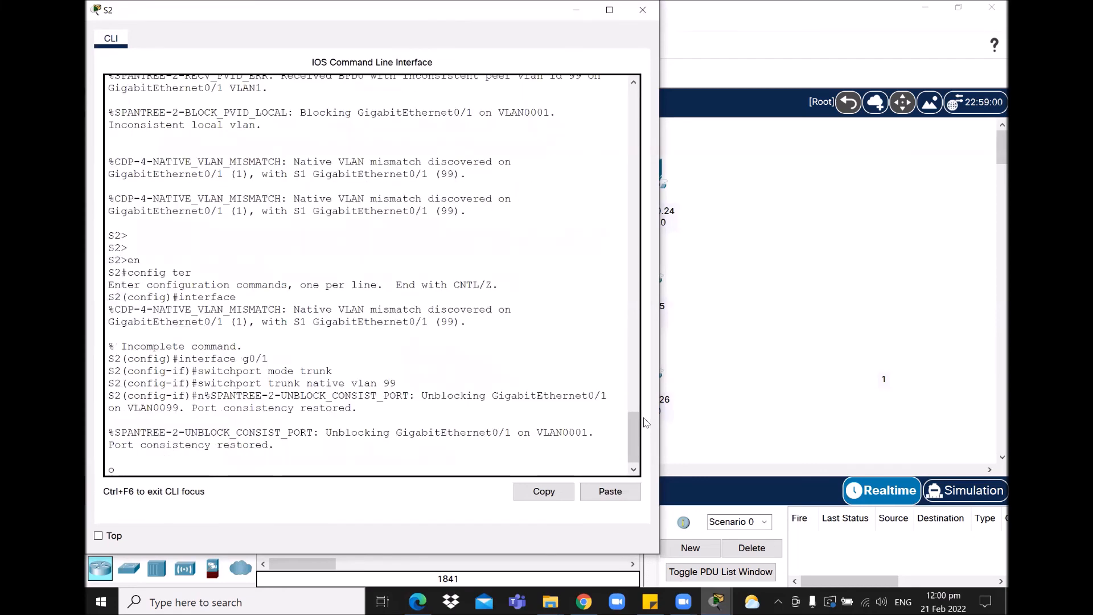
key(Return)
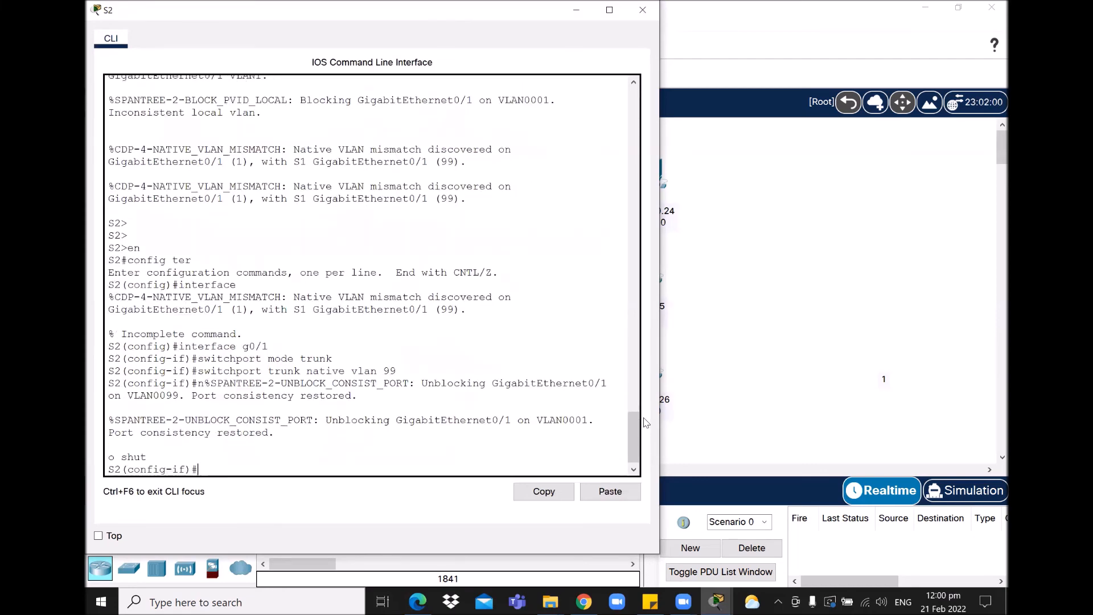
text(no shut)
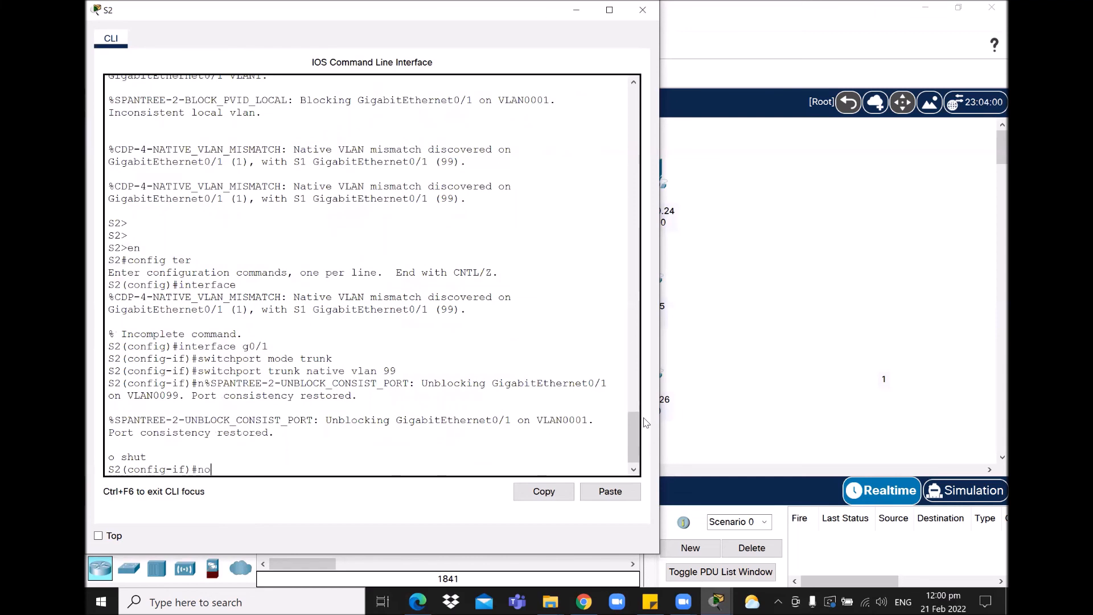
key(Return)
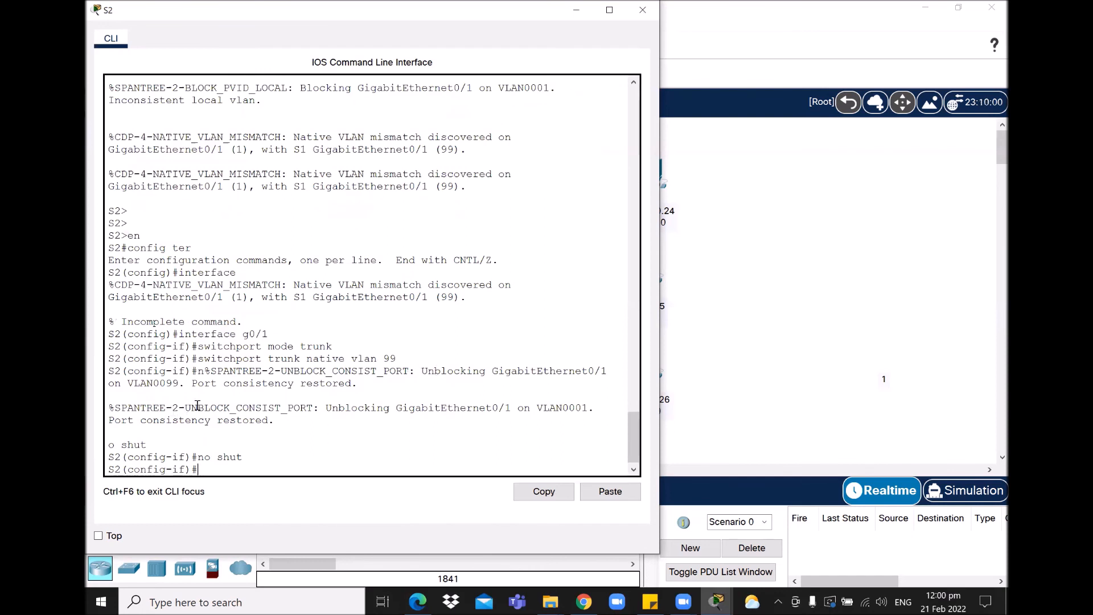
double_click(248, 420)
click(102, 426)
triple_click(103, 424)
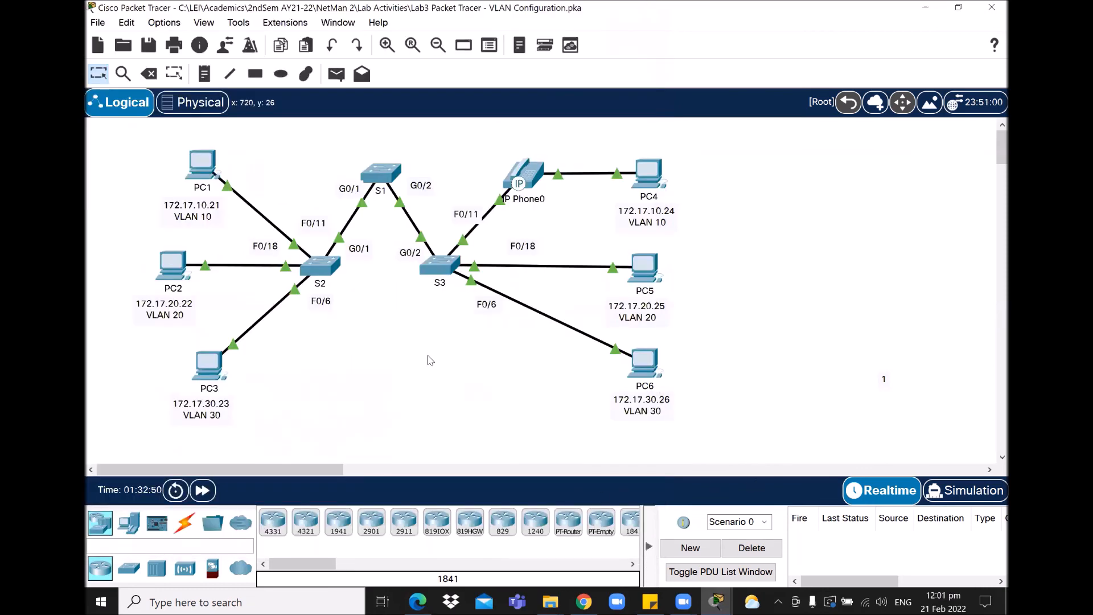
click(711, 600)
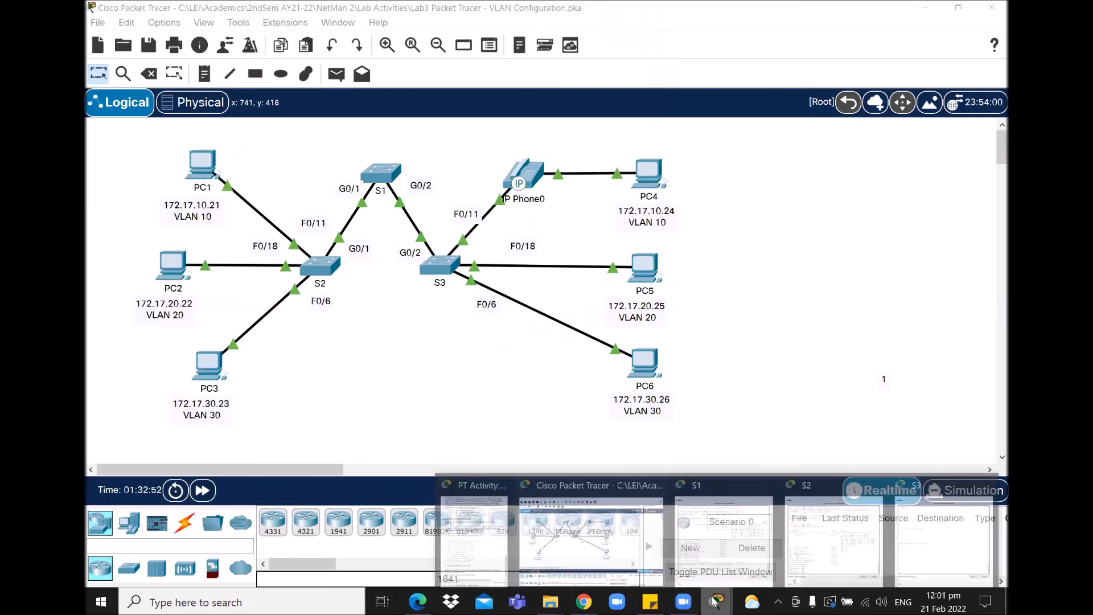
Step: Open S3's console and enter configuration for interface g0/2
click(958, 532)
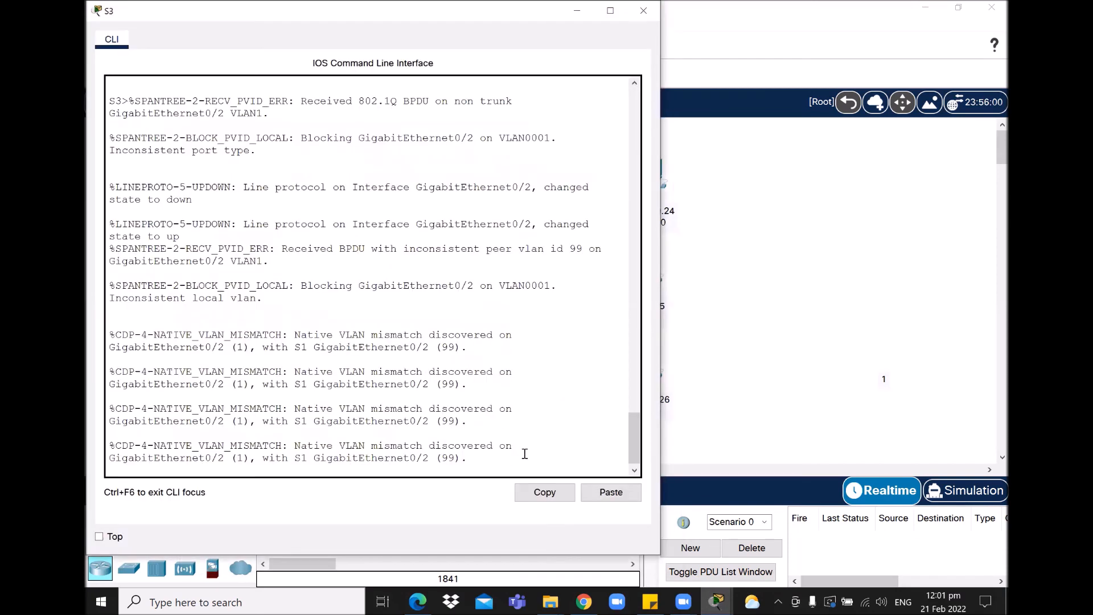
key(Return)
key(Return)
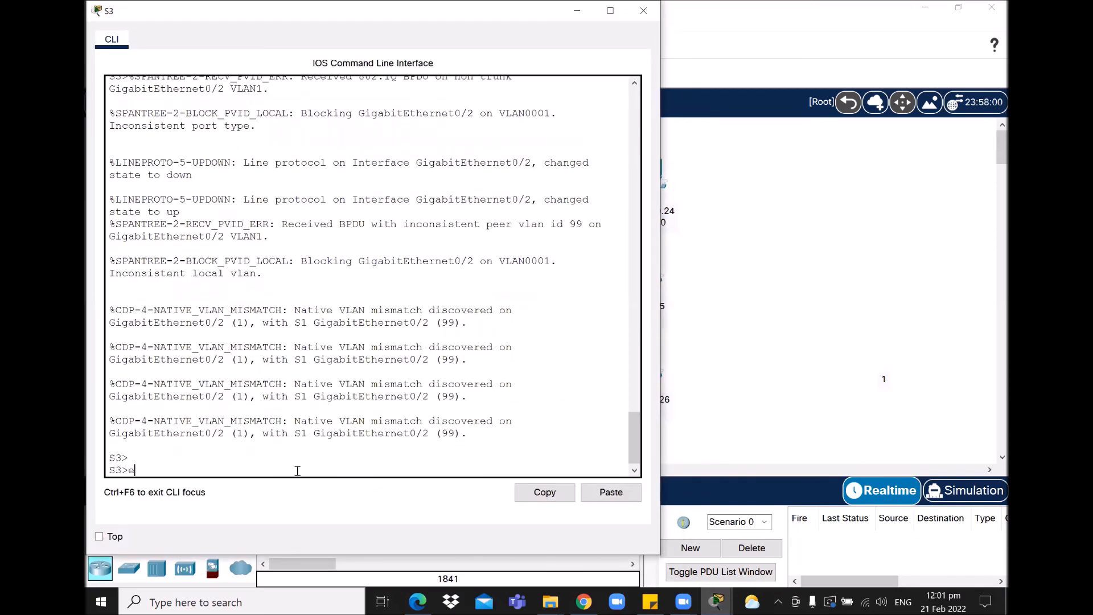
text(en)
key(Return)
text(conf ter)
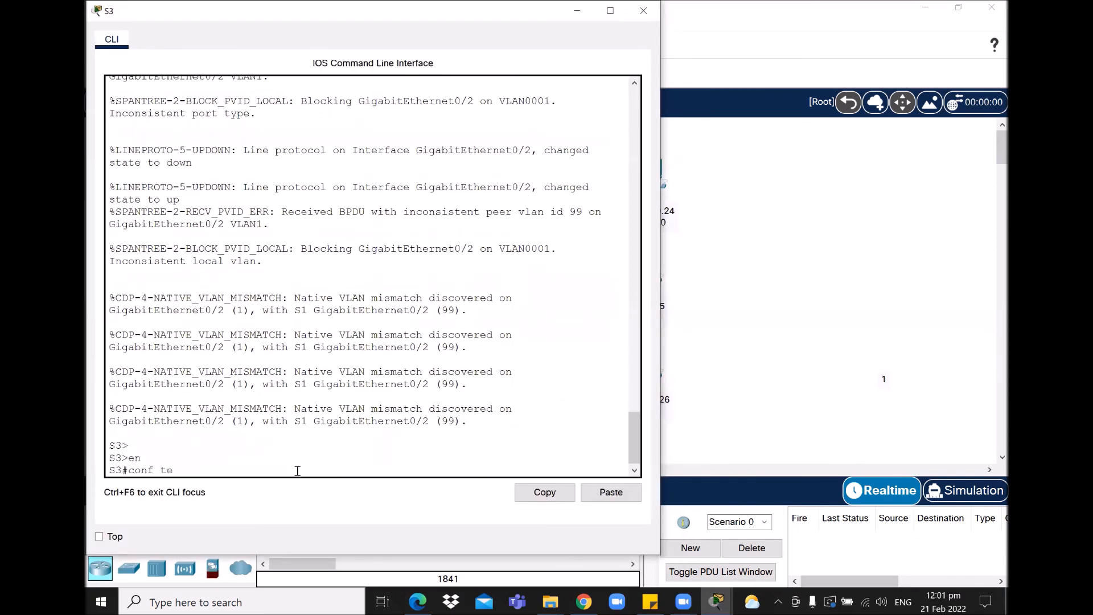
key(Return)
text(in)
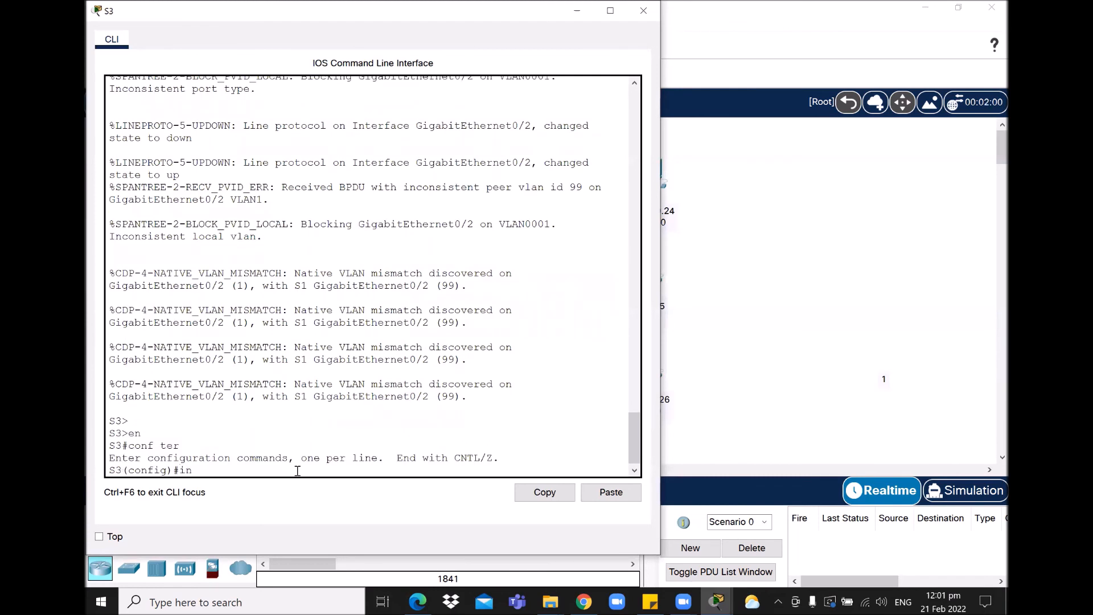
text(terface g0/2)
key(Return)
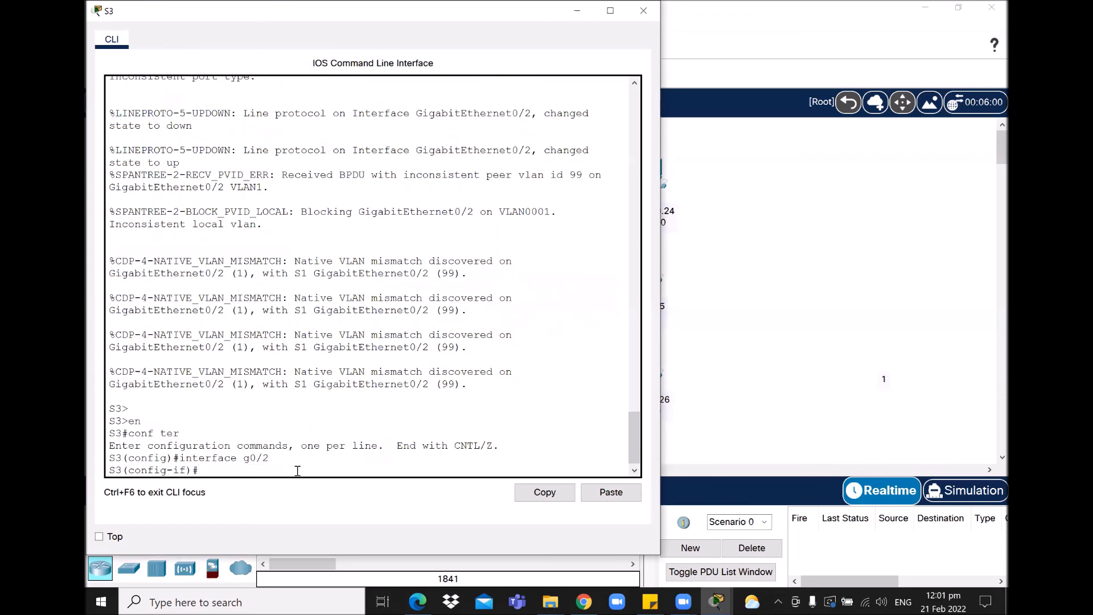
Step: Make S3's G0/2 a trunk with native VLAN 99, enable it with no shut, and minimize S3
text(switchport mode trunk)
key(Return)
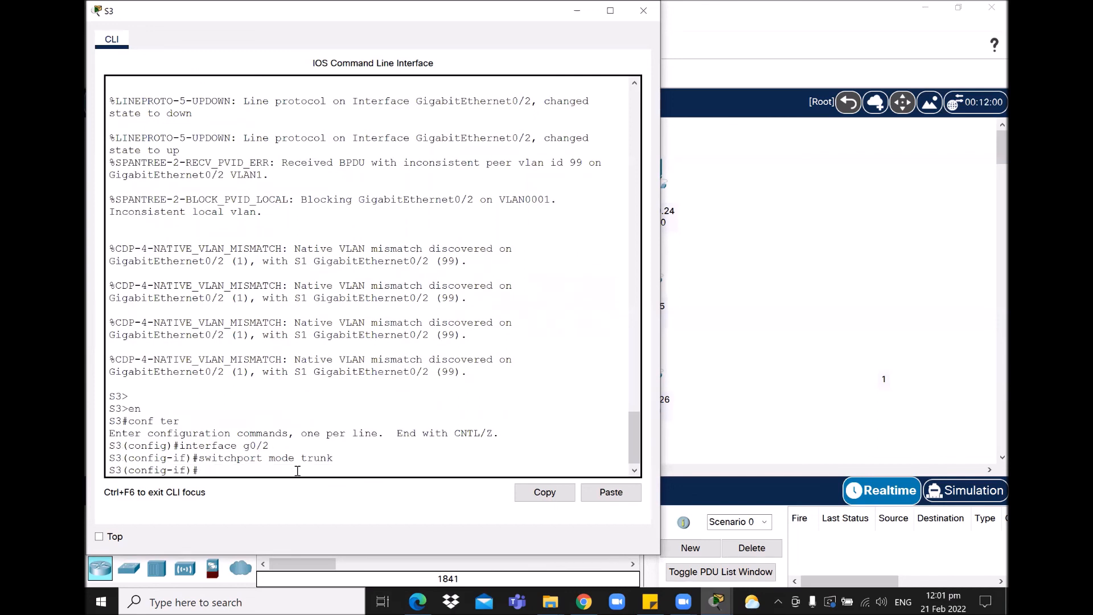
text(switchport)
text( trunk)
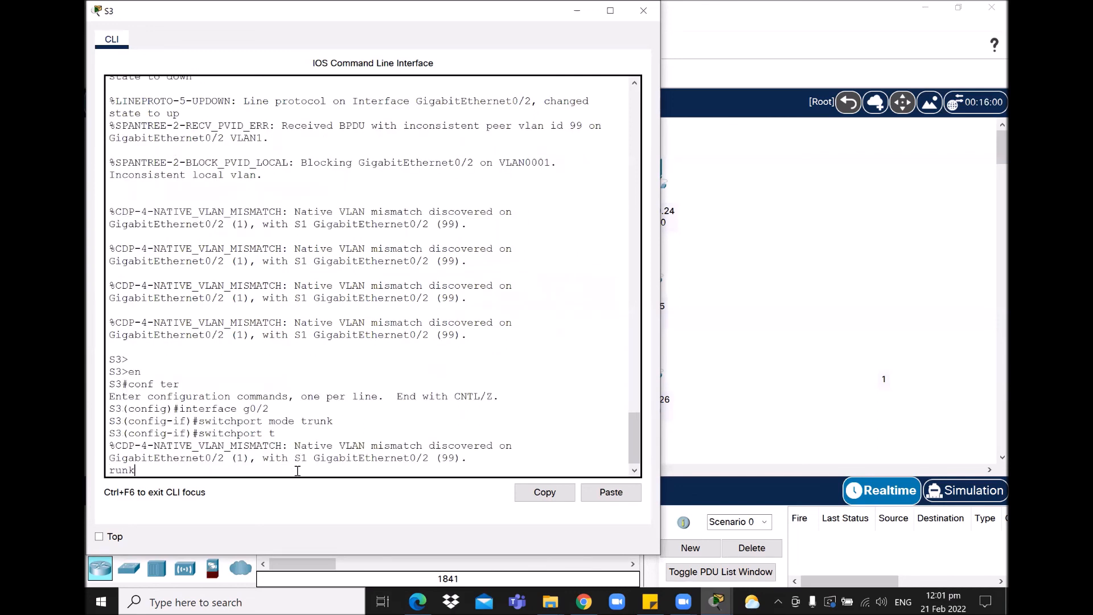
text( native vlan 99)
key(Return)
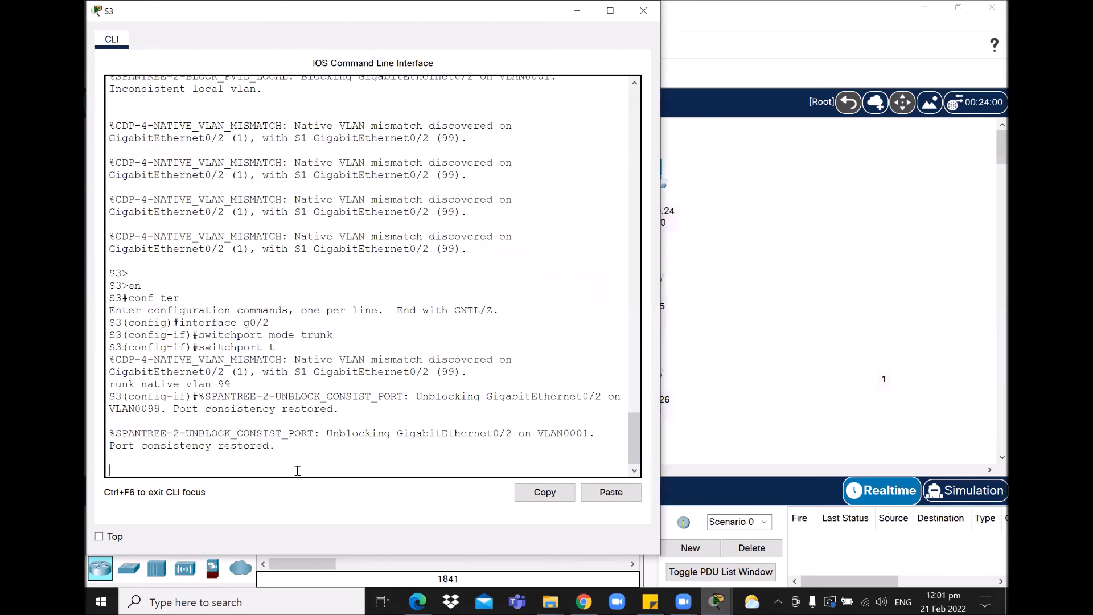
key(Return)
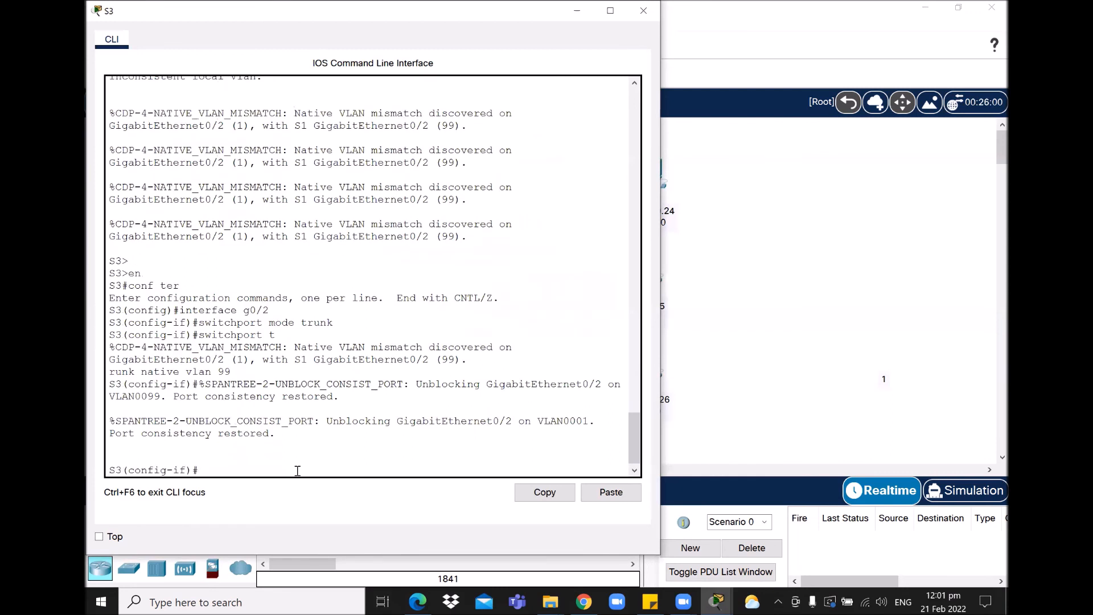
text(no shut)
key(Return)
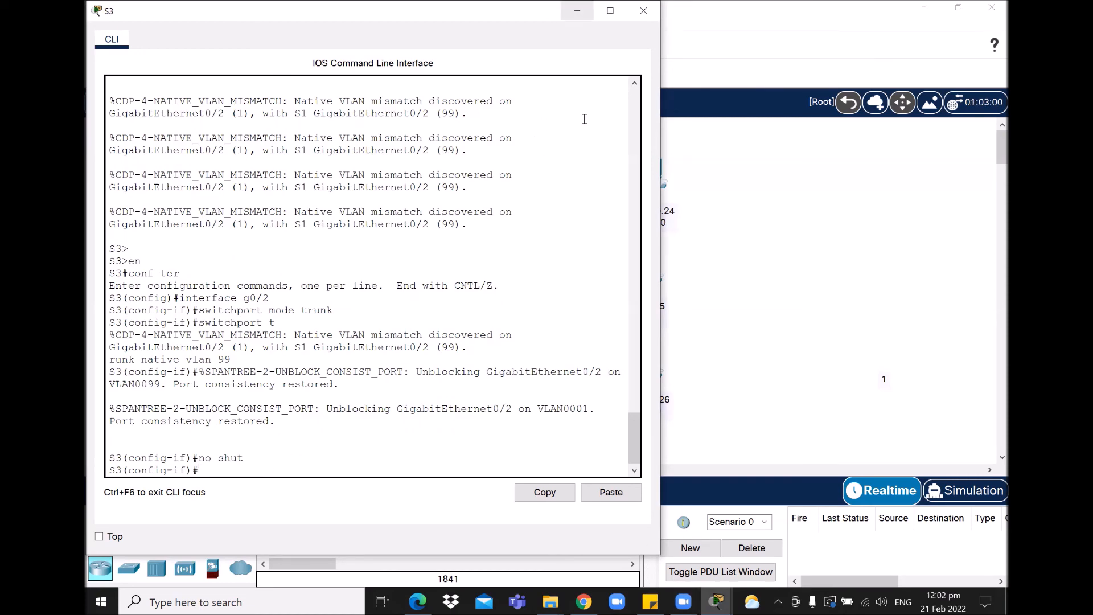
click(577, 10)
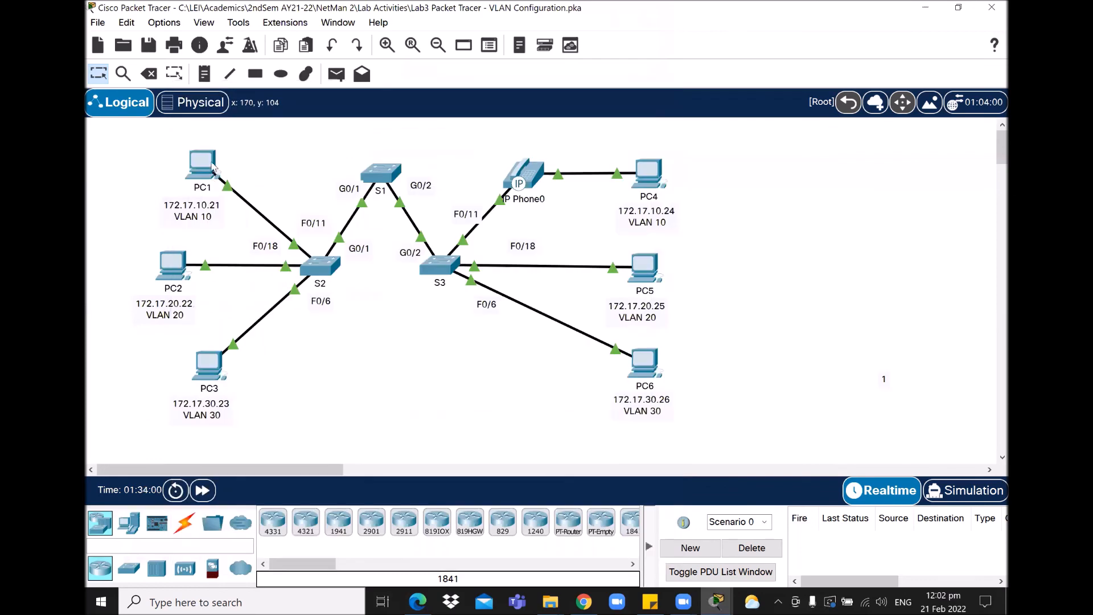
Step: Rerun ping 172.17.10.24 from PC1, now 4 of 4 replies with 0% loss, then close PC1
mouse_move(213, 166)
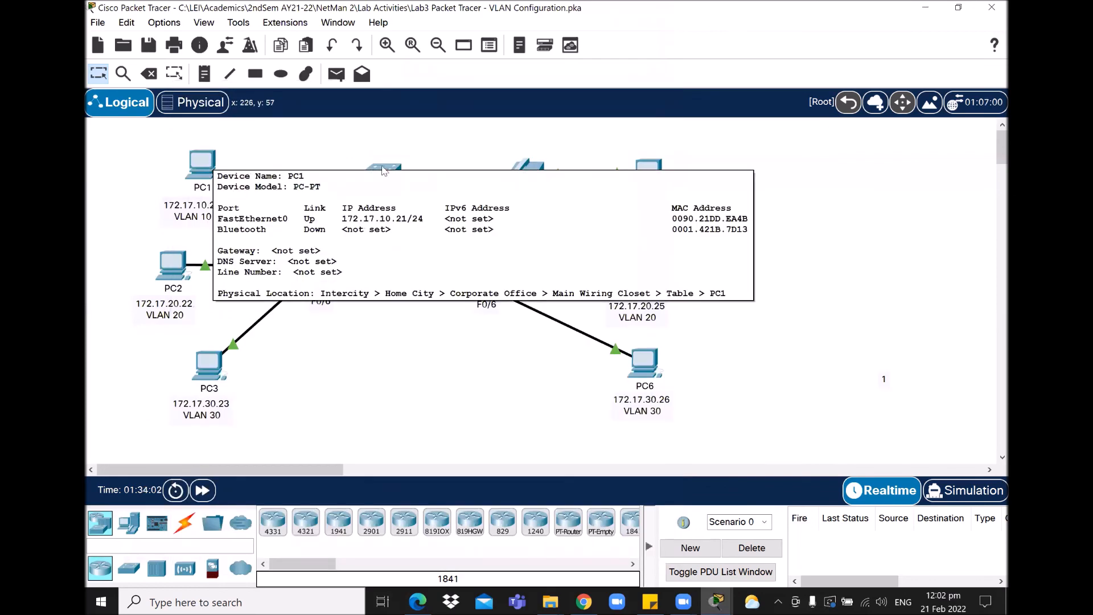
click(206, 165)
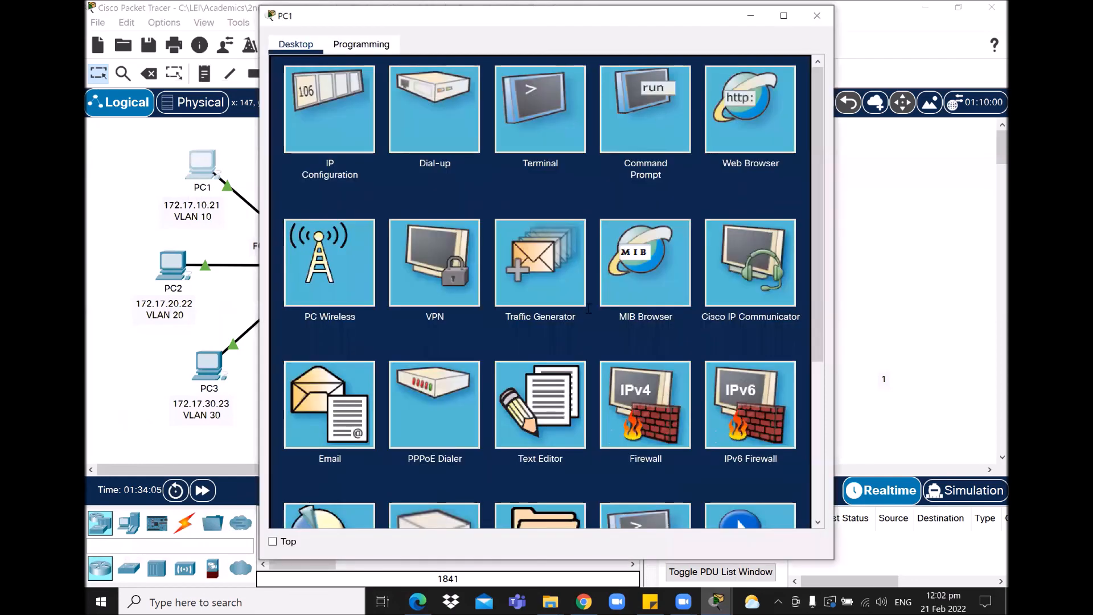
click(645, 108)
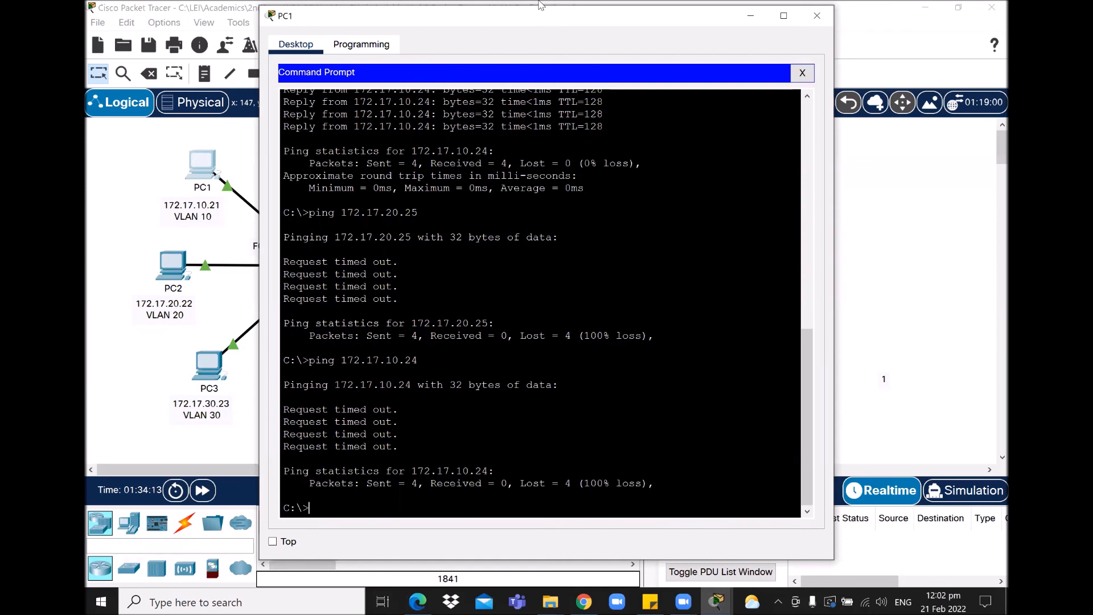
drag(541, 4, 516, 24)
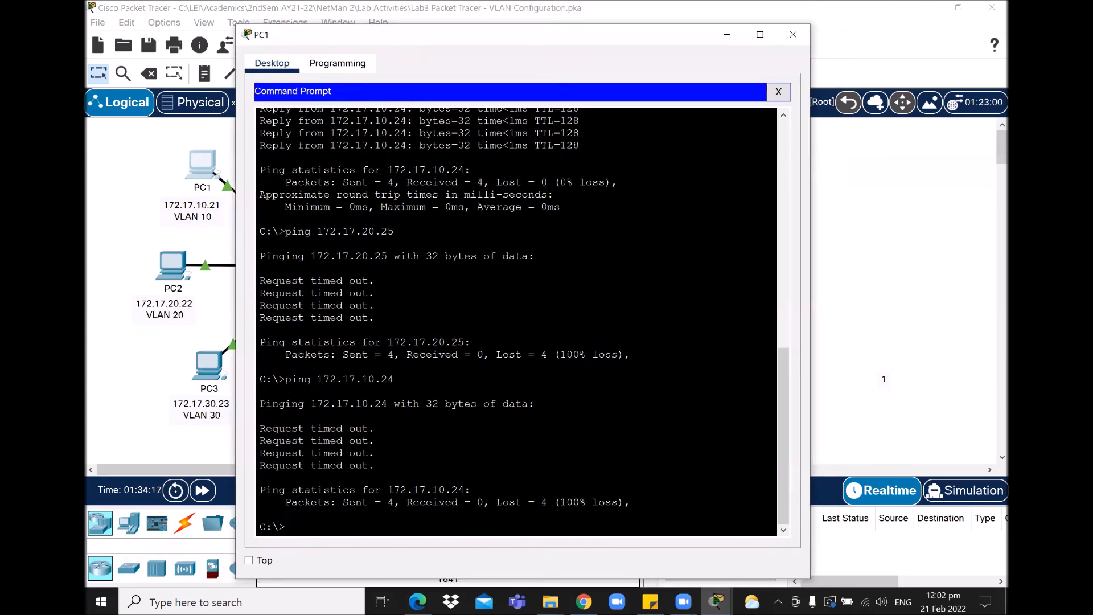
key(Up)
key(Return)
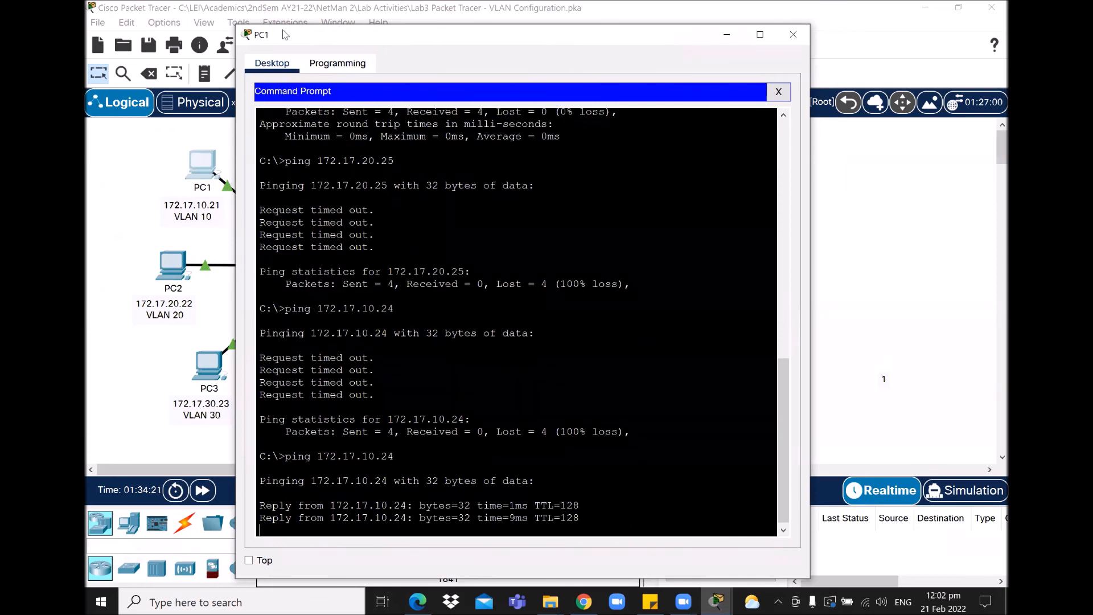
drag(284, 34, 280, 14)
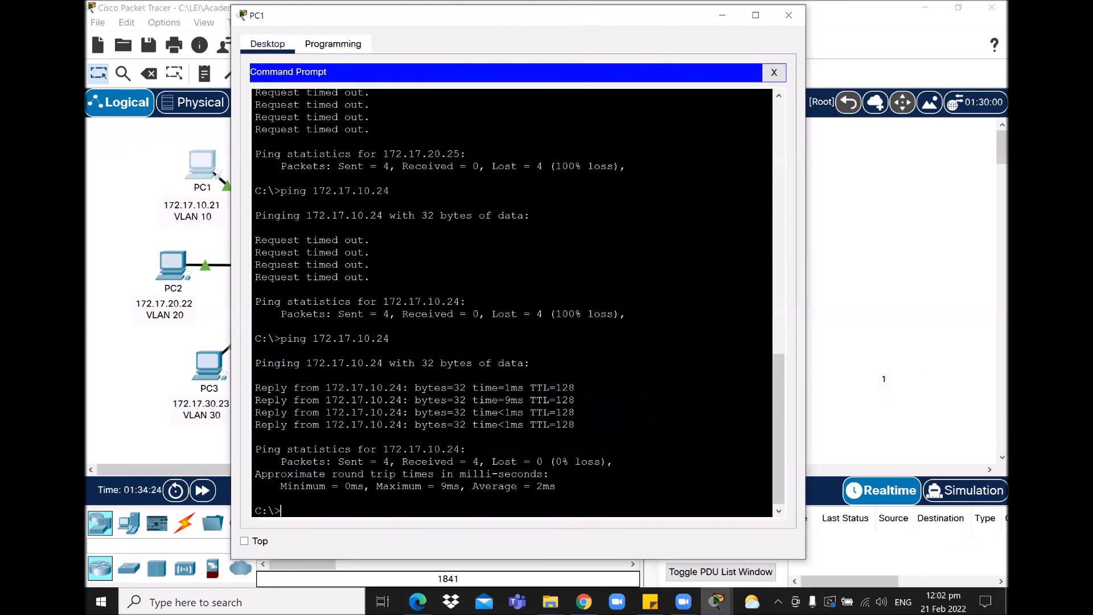
click(789, 15)
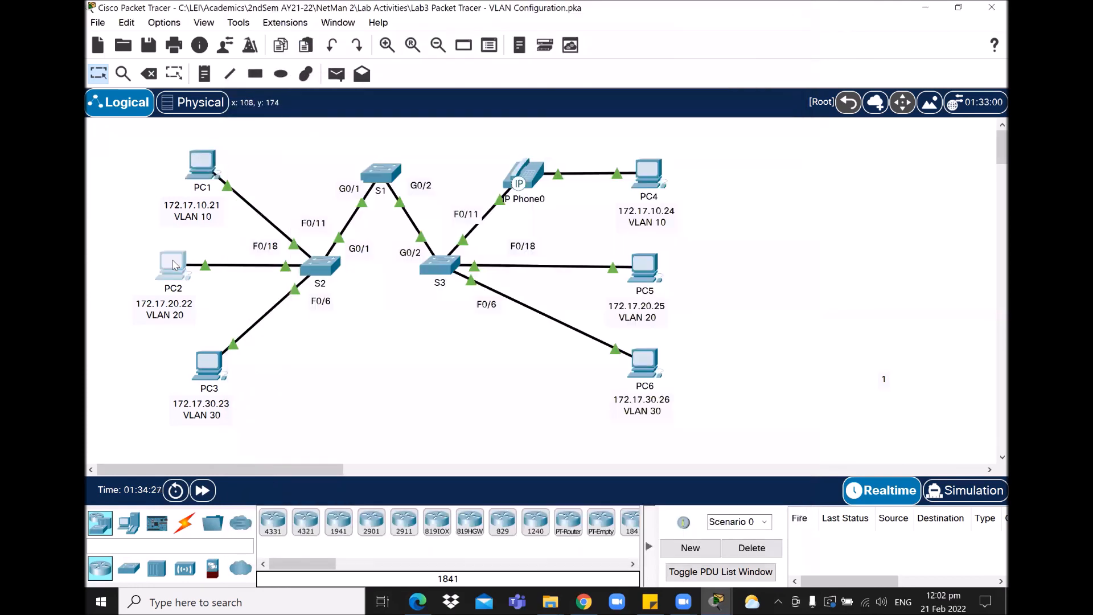
Step: Rerun the ping from PC2 to PC5 at 172.17.20.25, confirming 0% loss, then minimize PC2
click(173, 265)
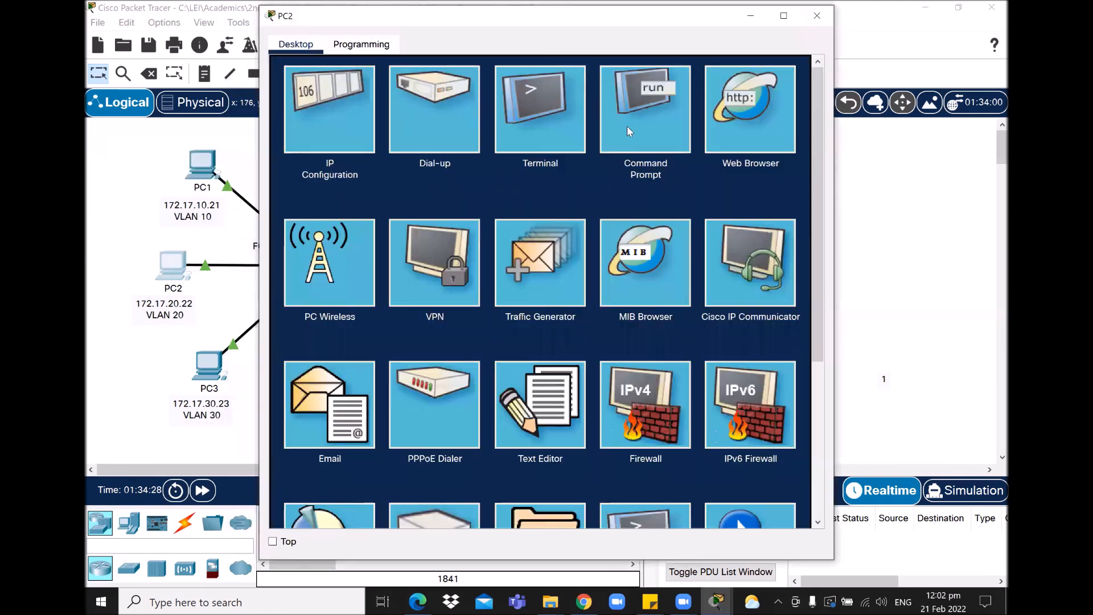
click(657, 122)
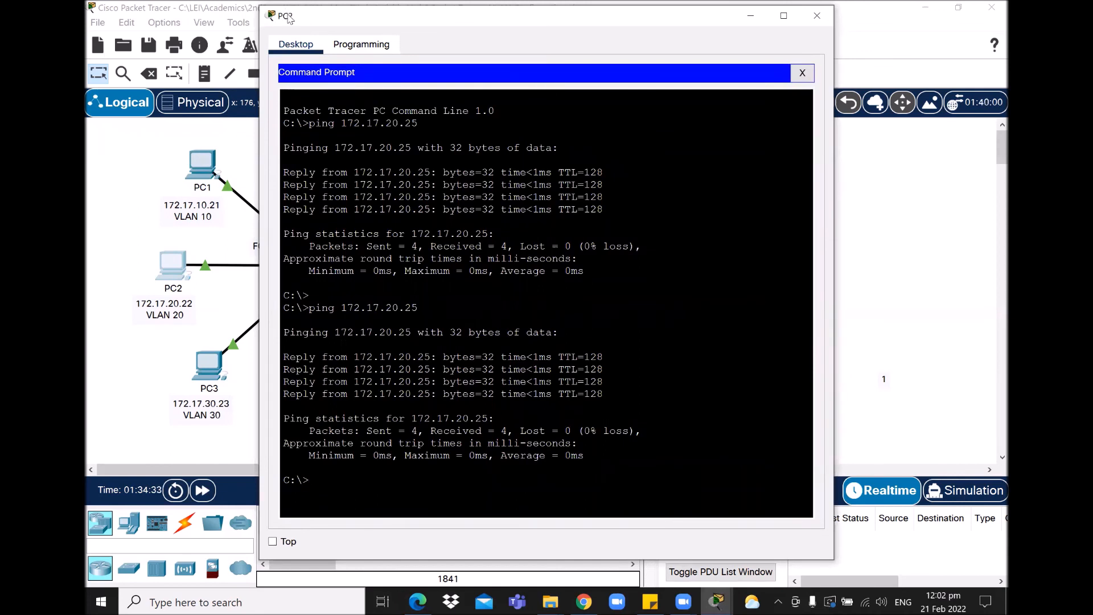
drag(288, 17, 276, 20)
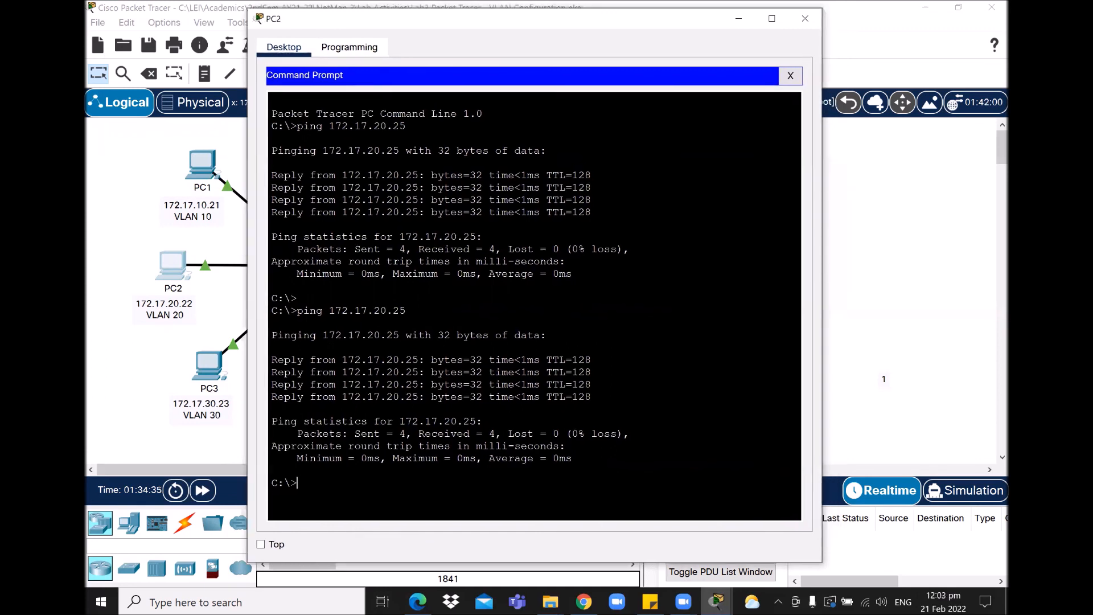
key(Up)
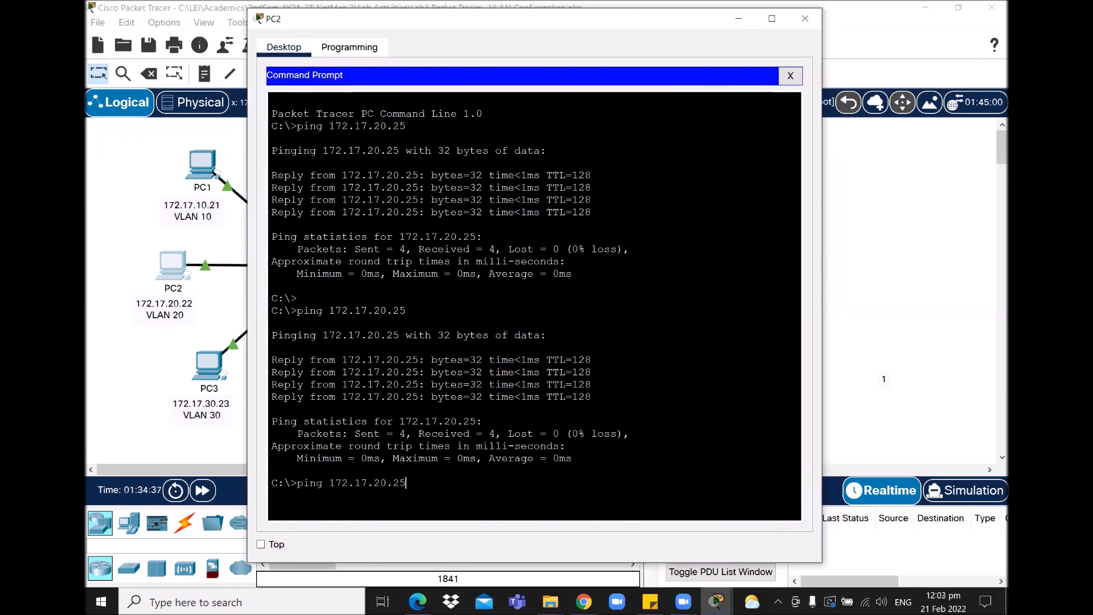
key(Return)
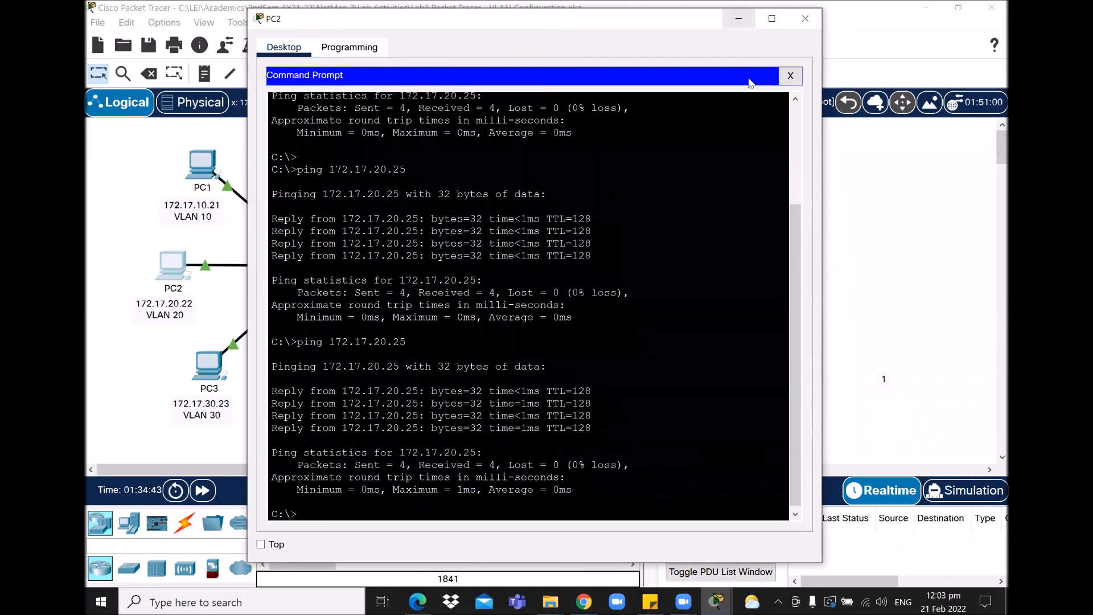
click(738, 18)
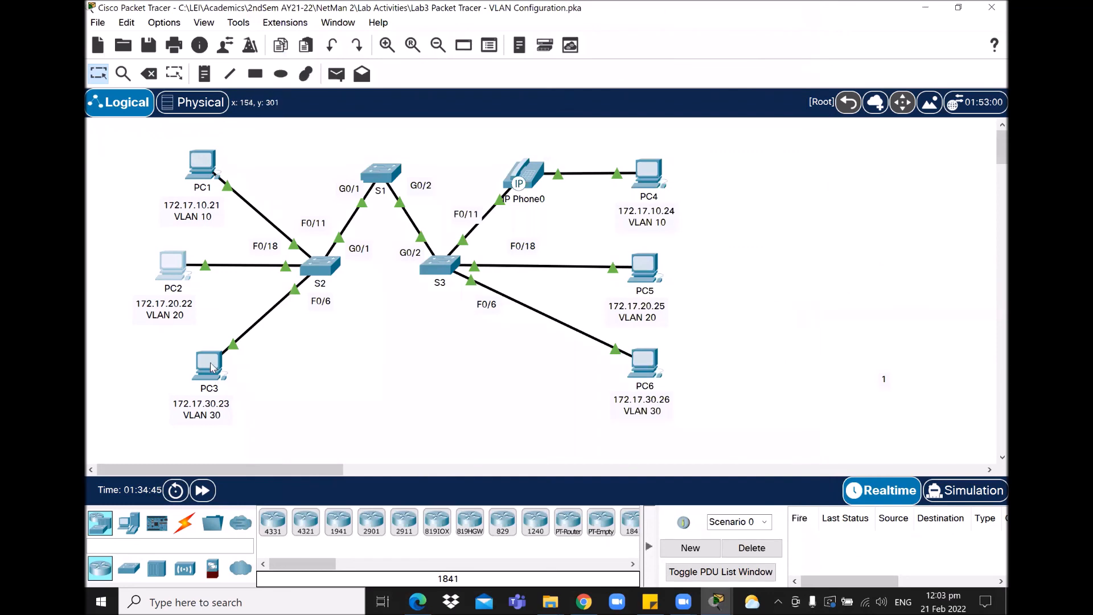
Step: Rerun the ping from PC3 to PC6 at 172.17.30.26, getting 4 of 4 replies, then minimize PC3
click(211, 367)
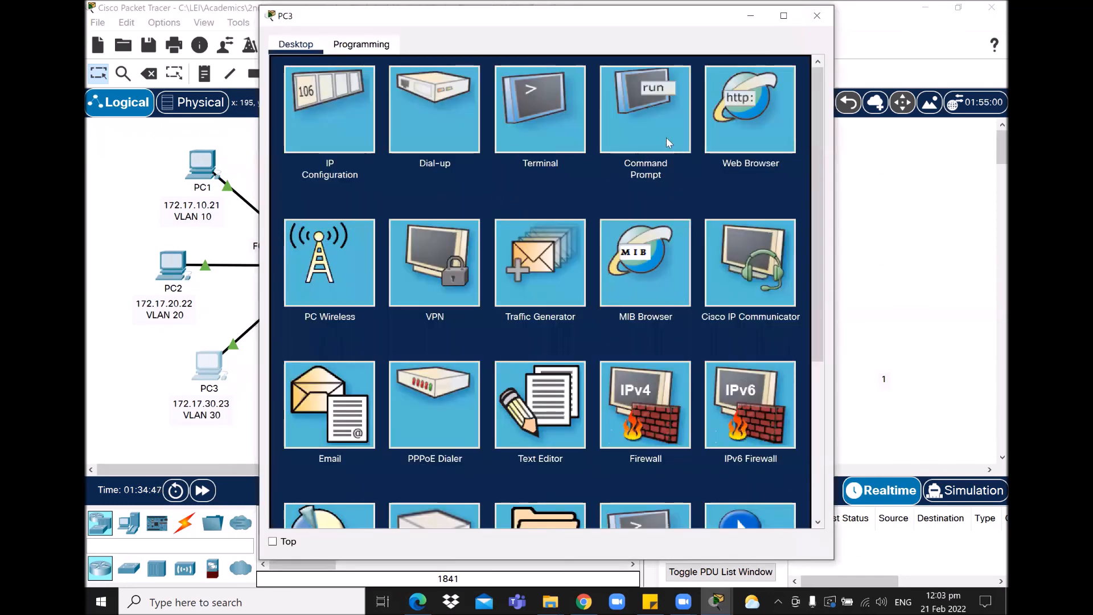
click(666, 138)
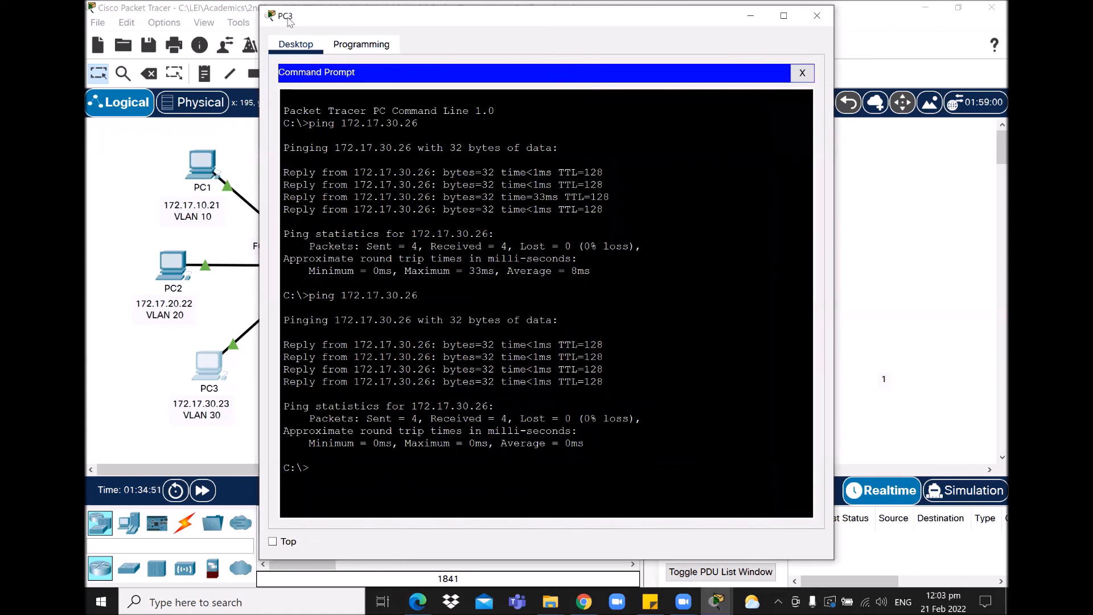
drag(288, 20, 280, 33)
key(Return)
key(Up)
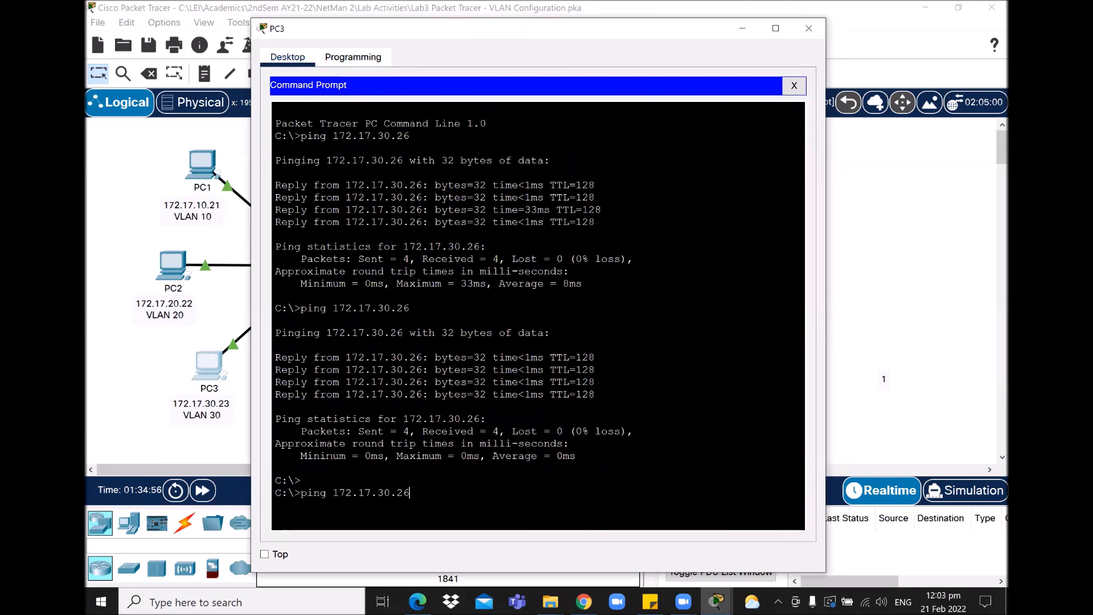
key(Return)
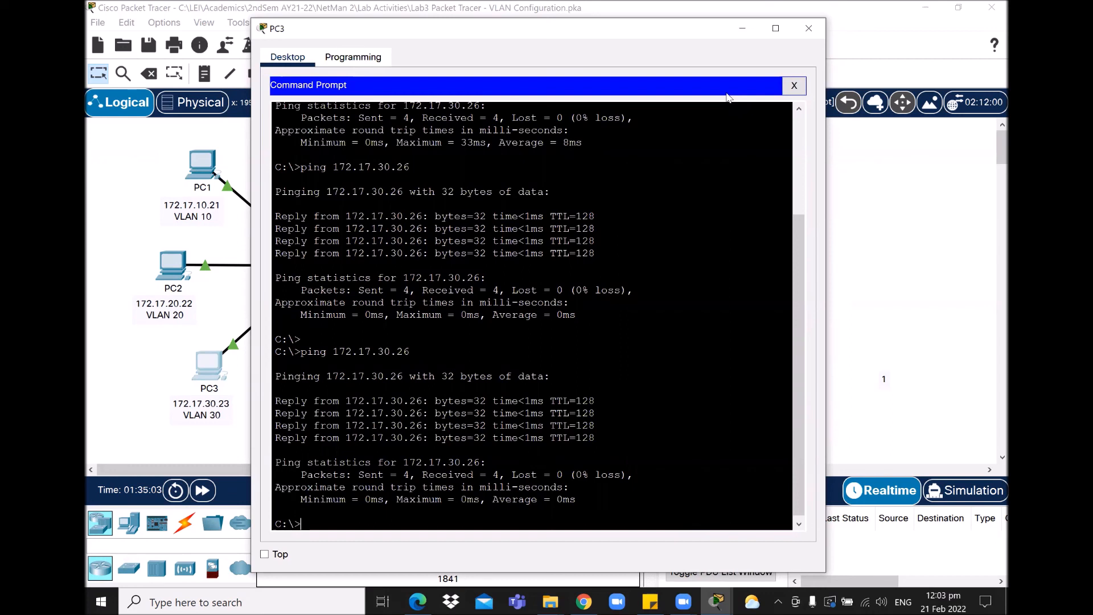
drag(706, 28, 654, 13)
click(690, 13)
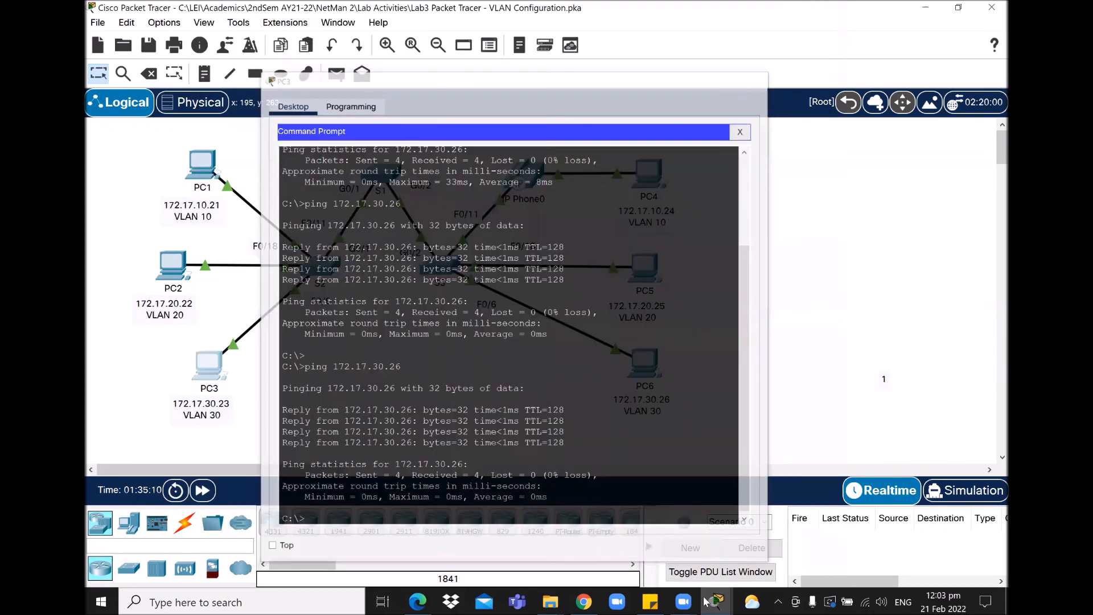
Step: Restore PC1's prompt and highlight the timed-out pings, then the successful replies from 172.17.10.24
mouse_move(713, 602)
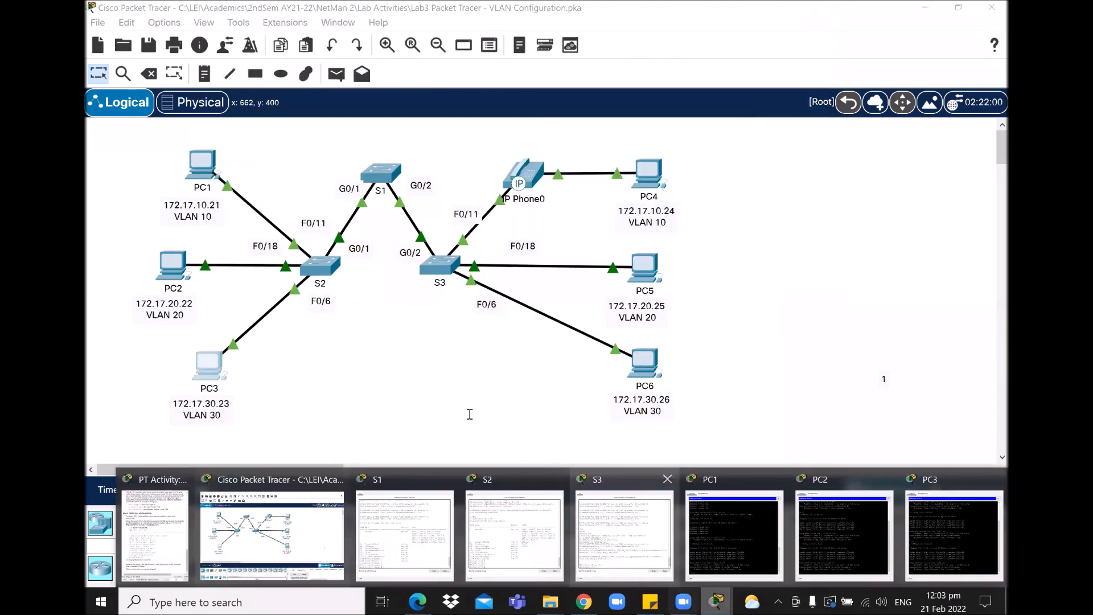
click(700, 533)
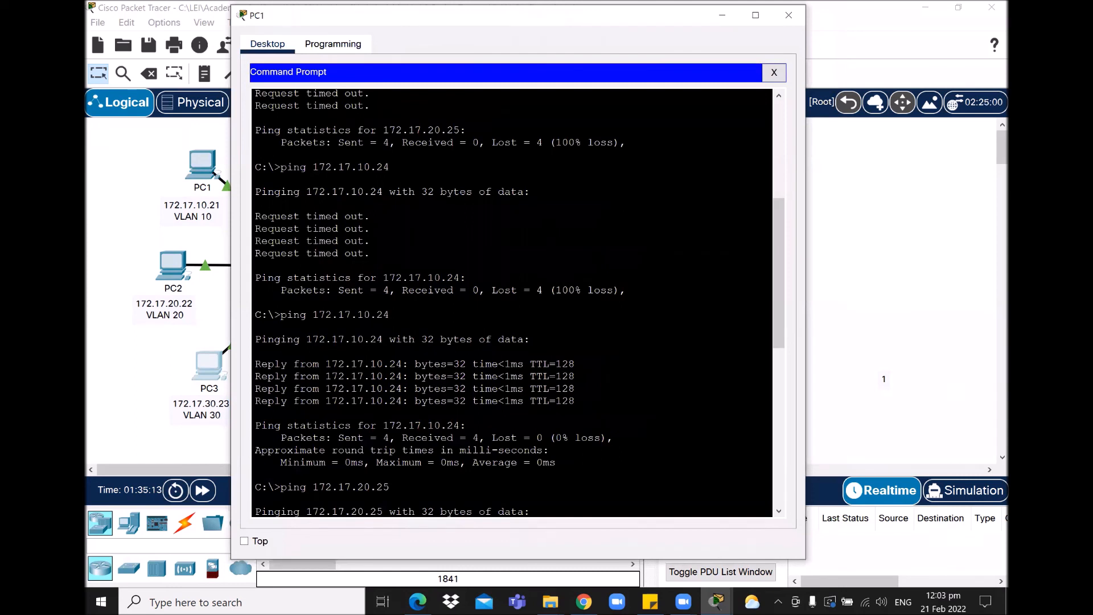
drag(259, 216, 371, 255)
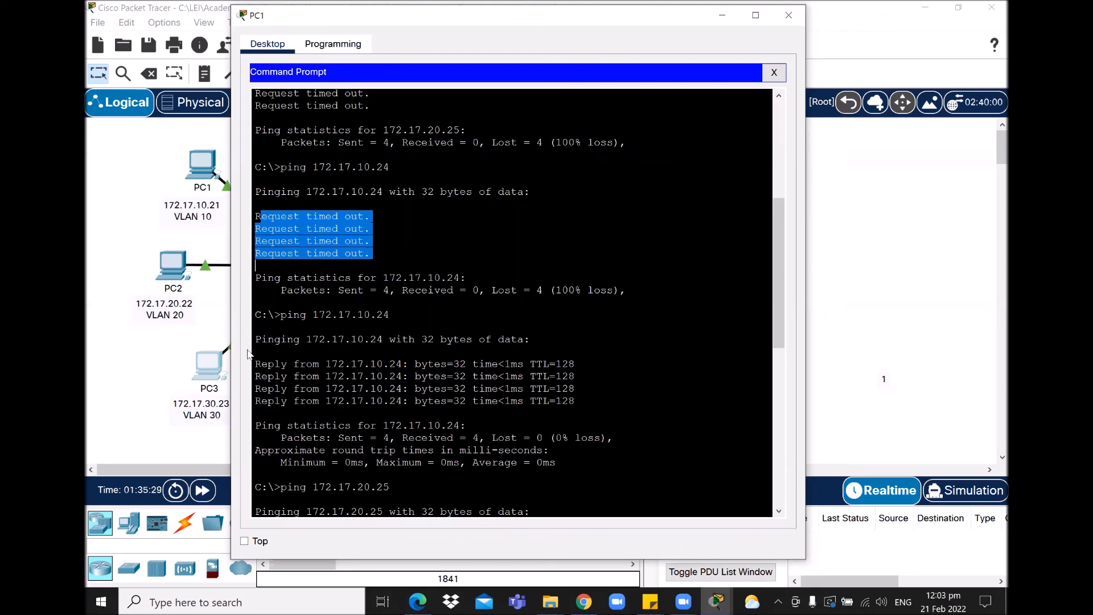
drag(256, 364, 575, 401)
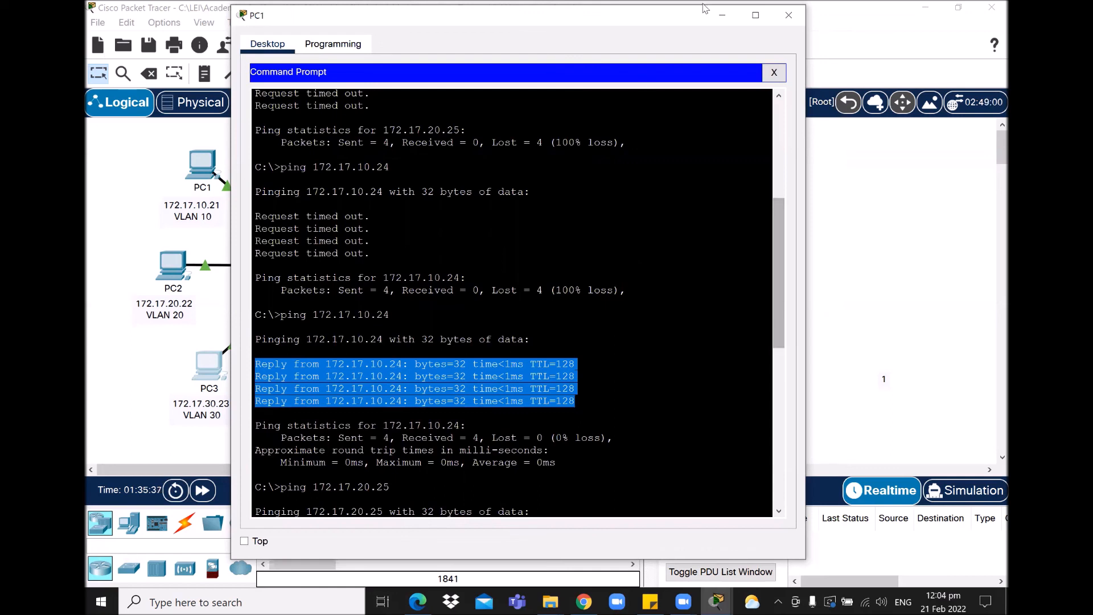
click(715, 601)
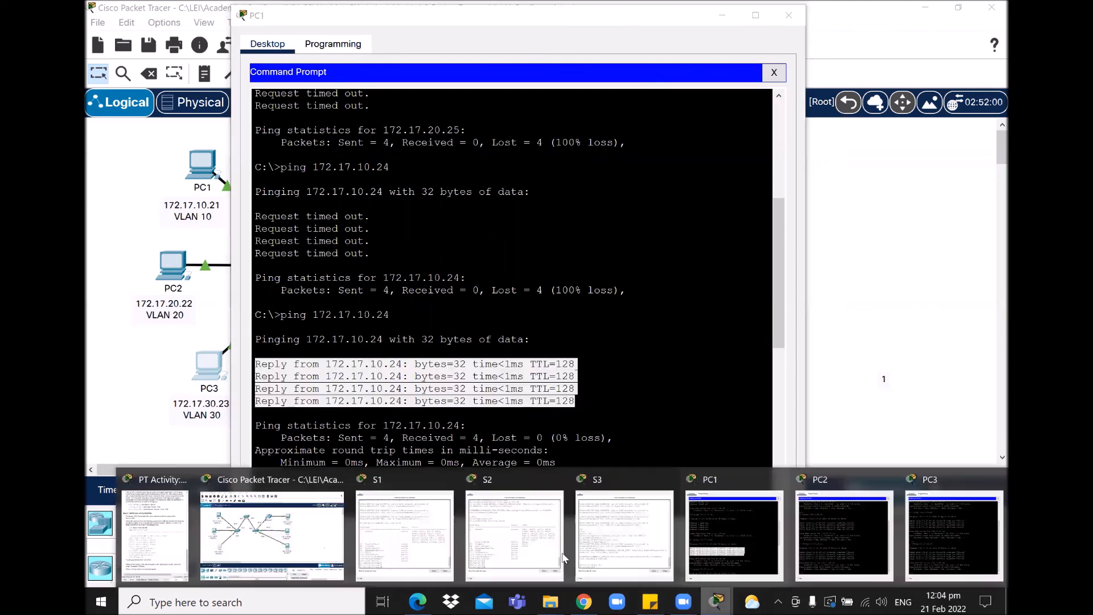
Step: Bring back the activity instructions and scroll to Step 4: Verify loss of connectivity
click(174, 529)
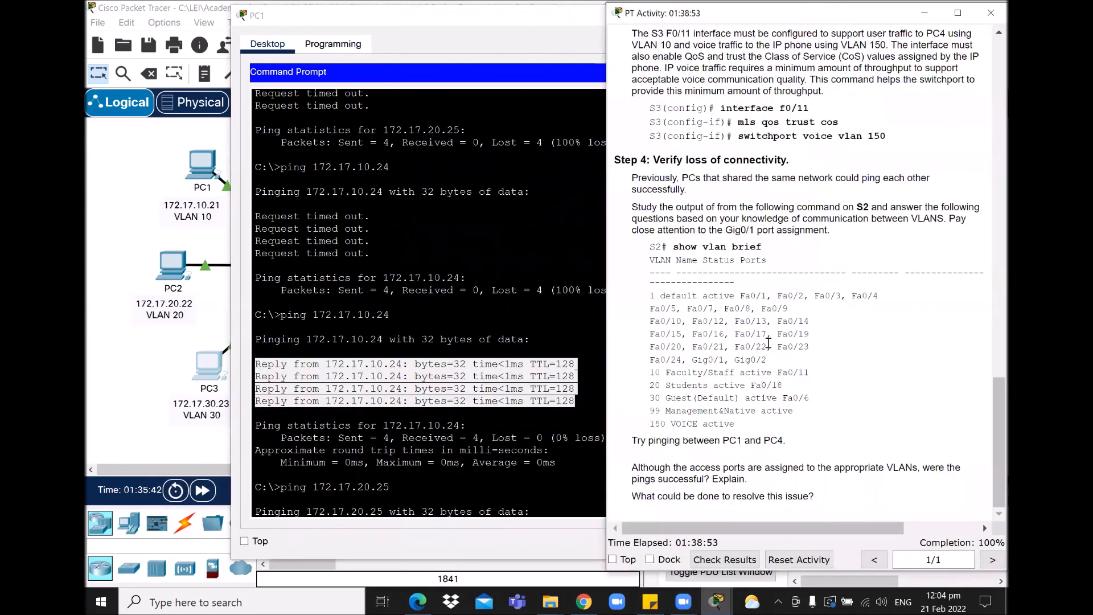
scroll(888, 380, up, 20)
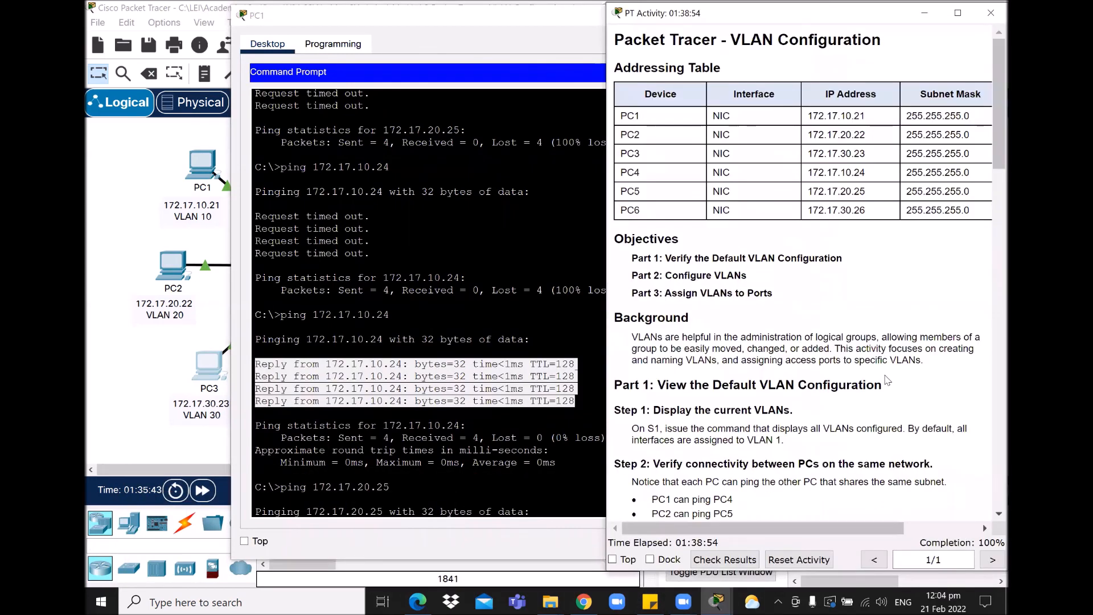
scroll(886, 380, down, 15)
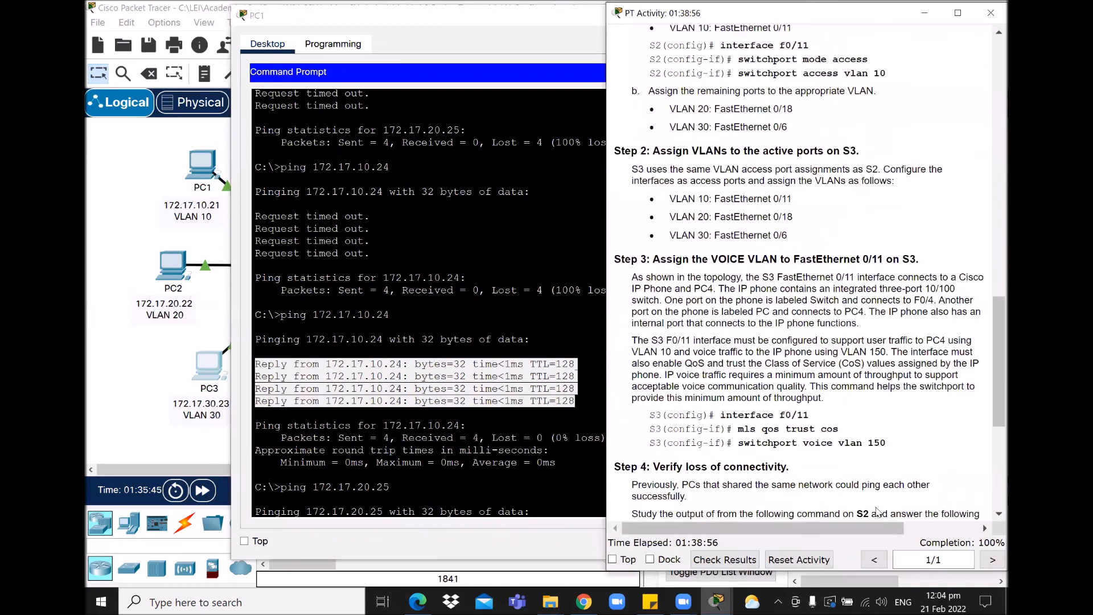
scroll(837, 499, down, 5)
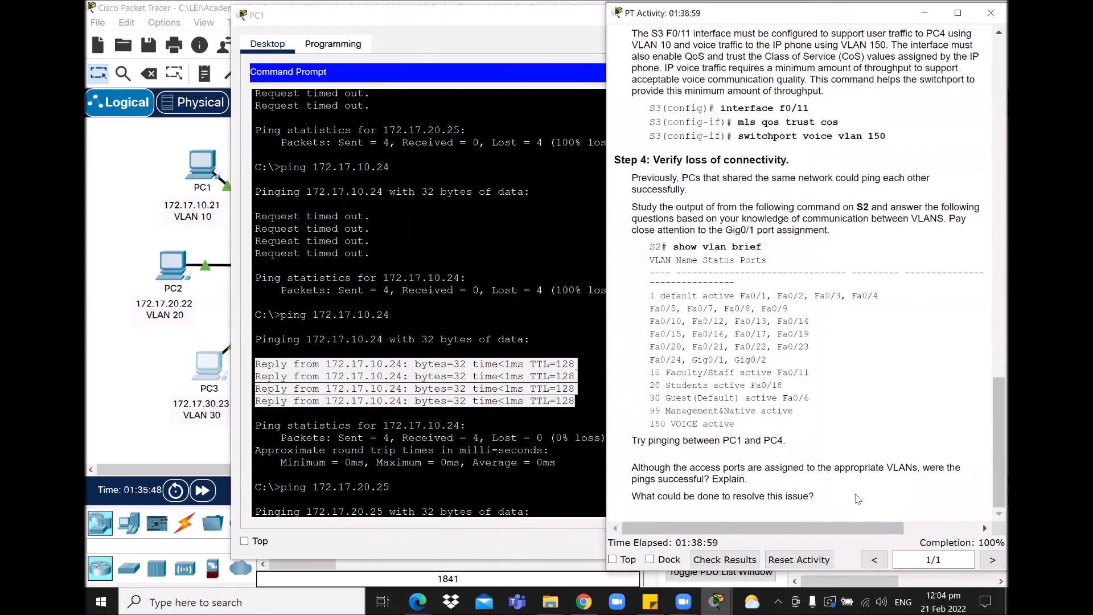